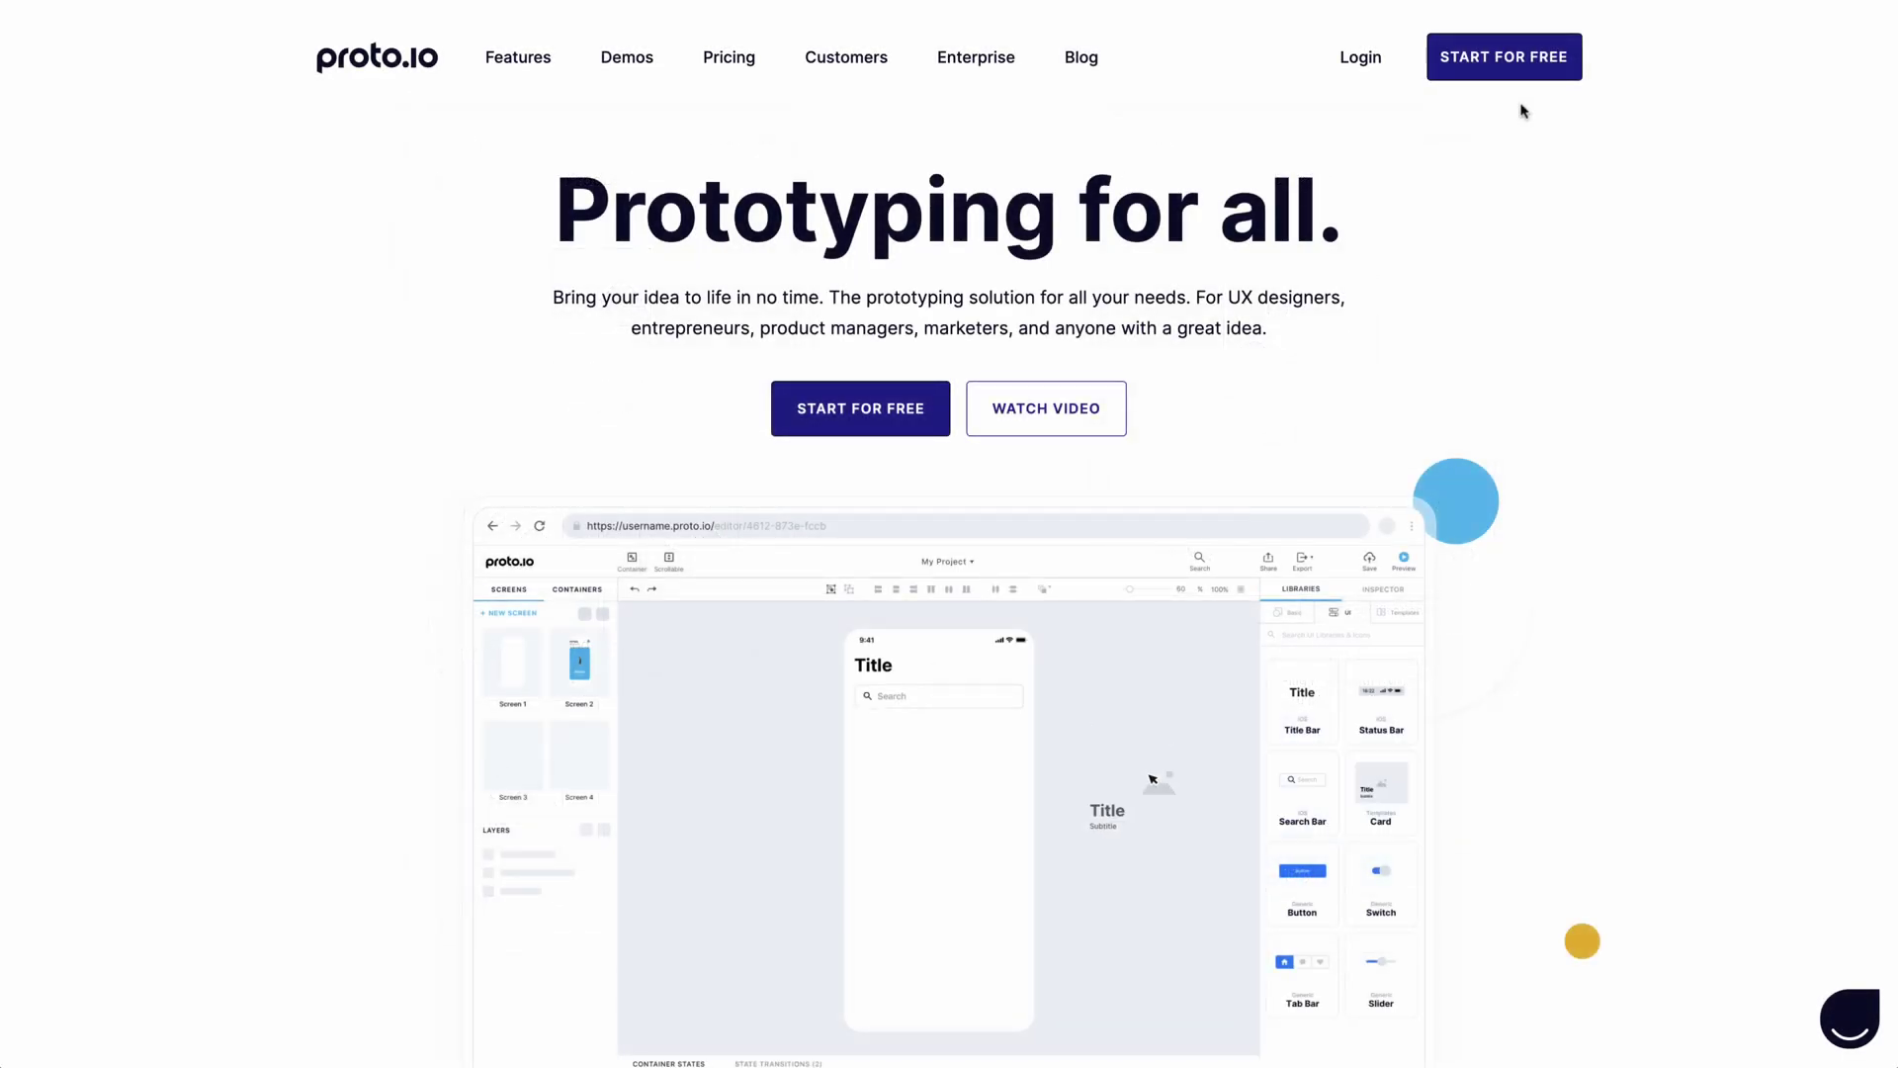
Sign in and create a smart phone project named Comfi at iPhone 12 (390 x 844)
left_click(1381, 72)
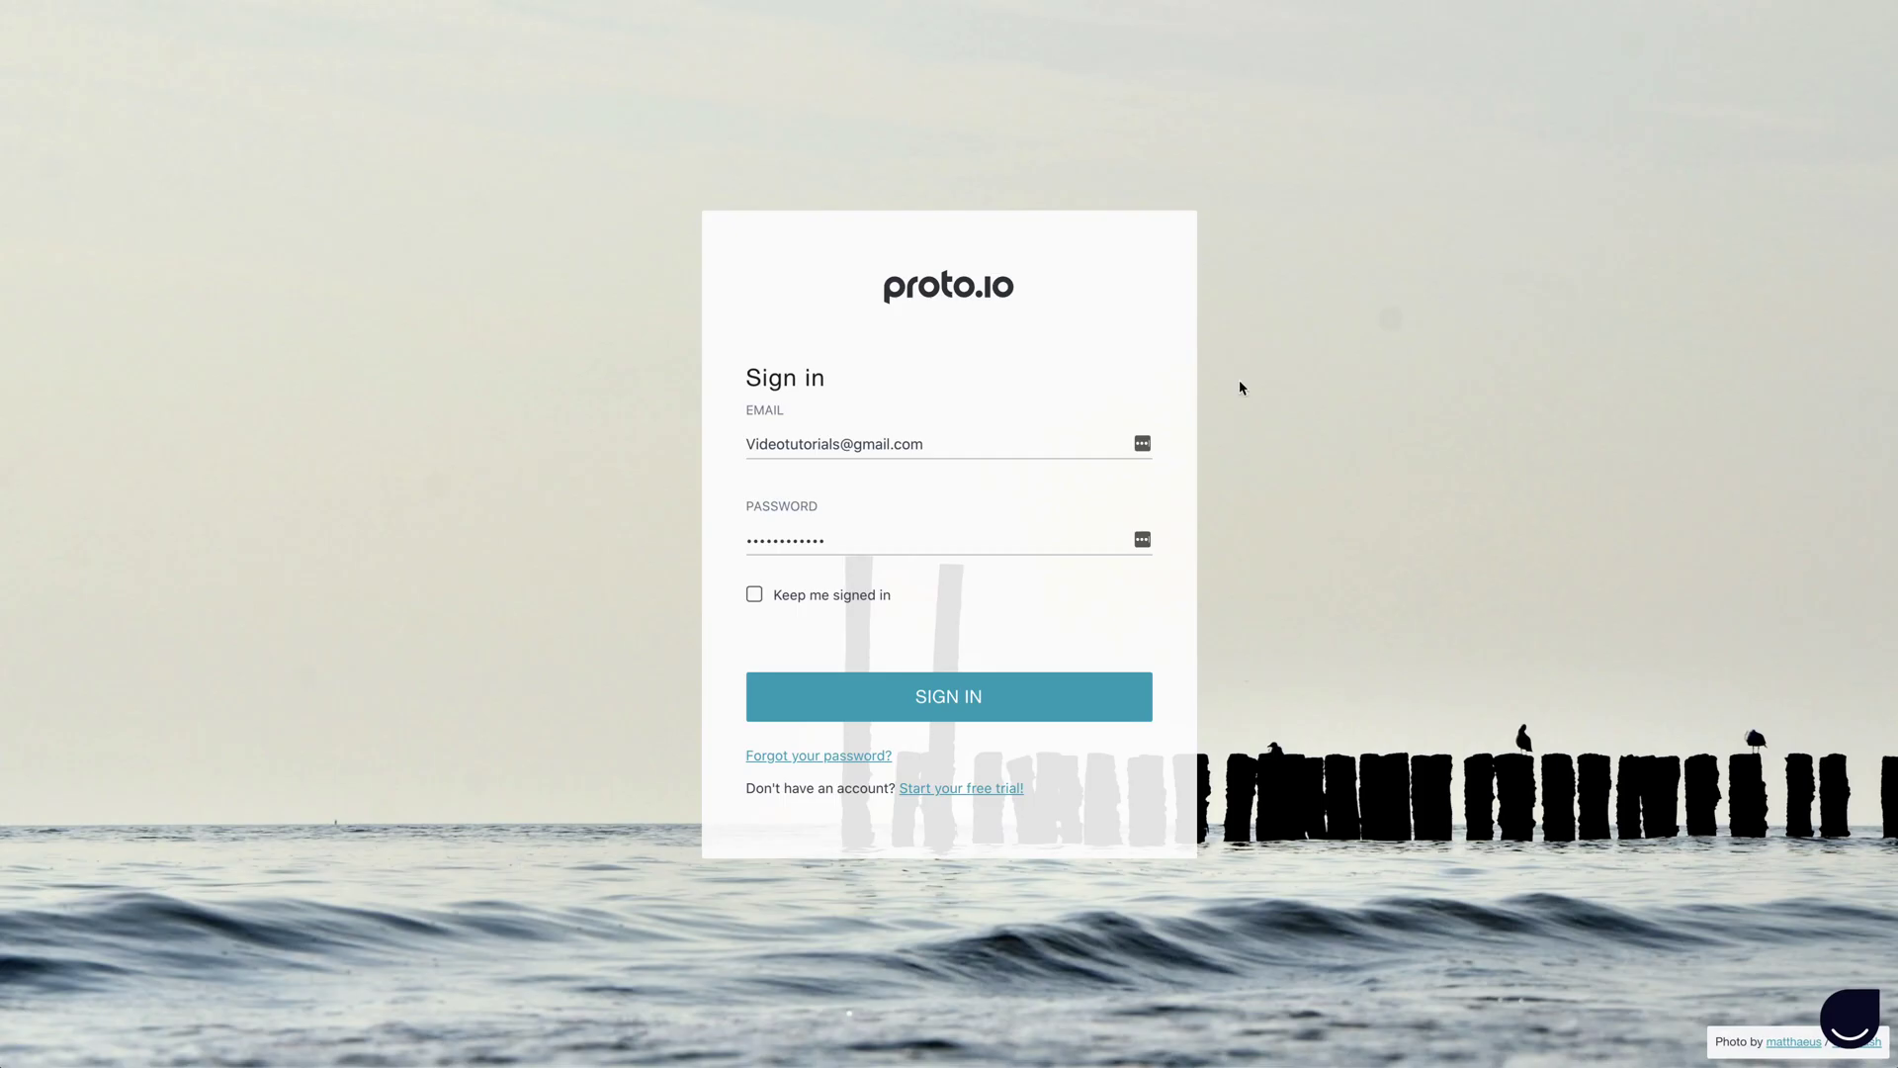
left_click(1102, 700)
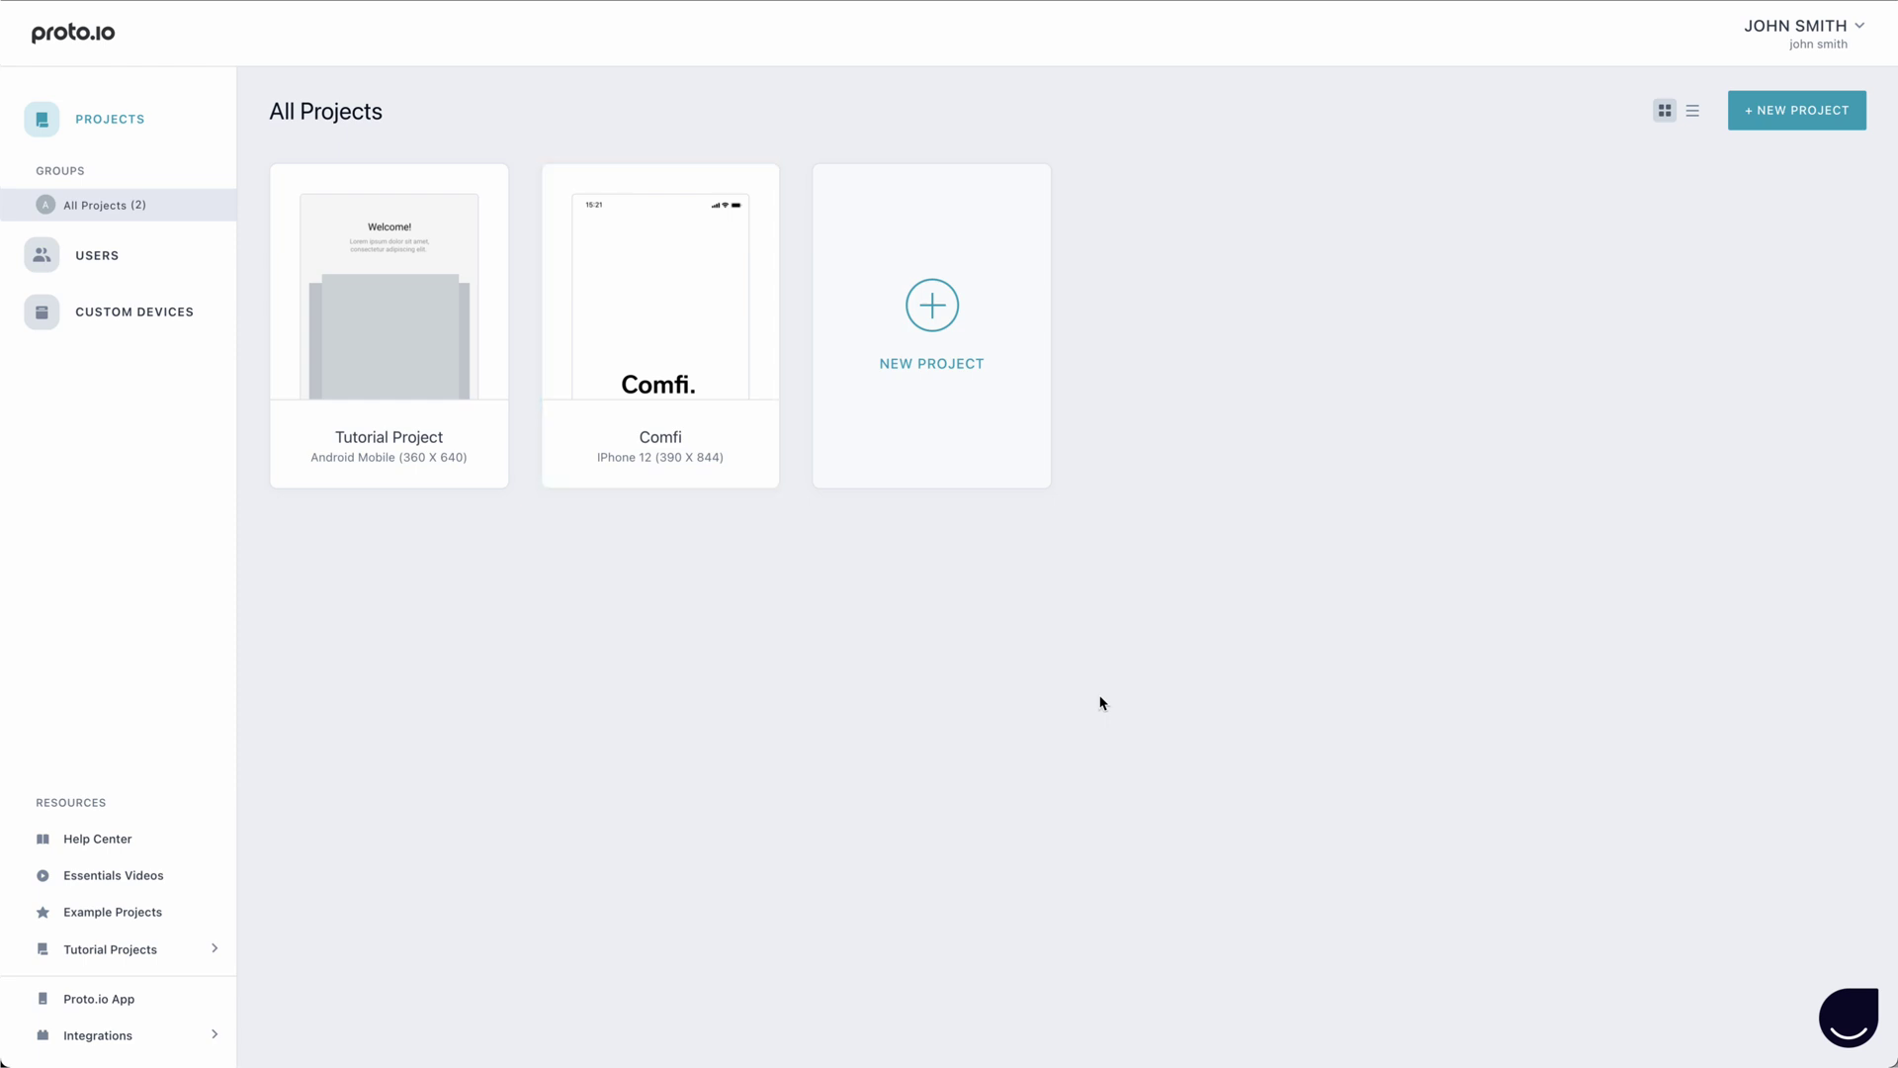
left_click(990, 347)
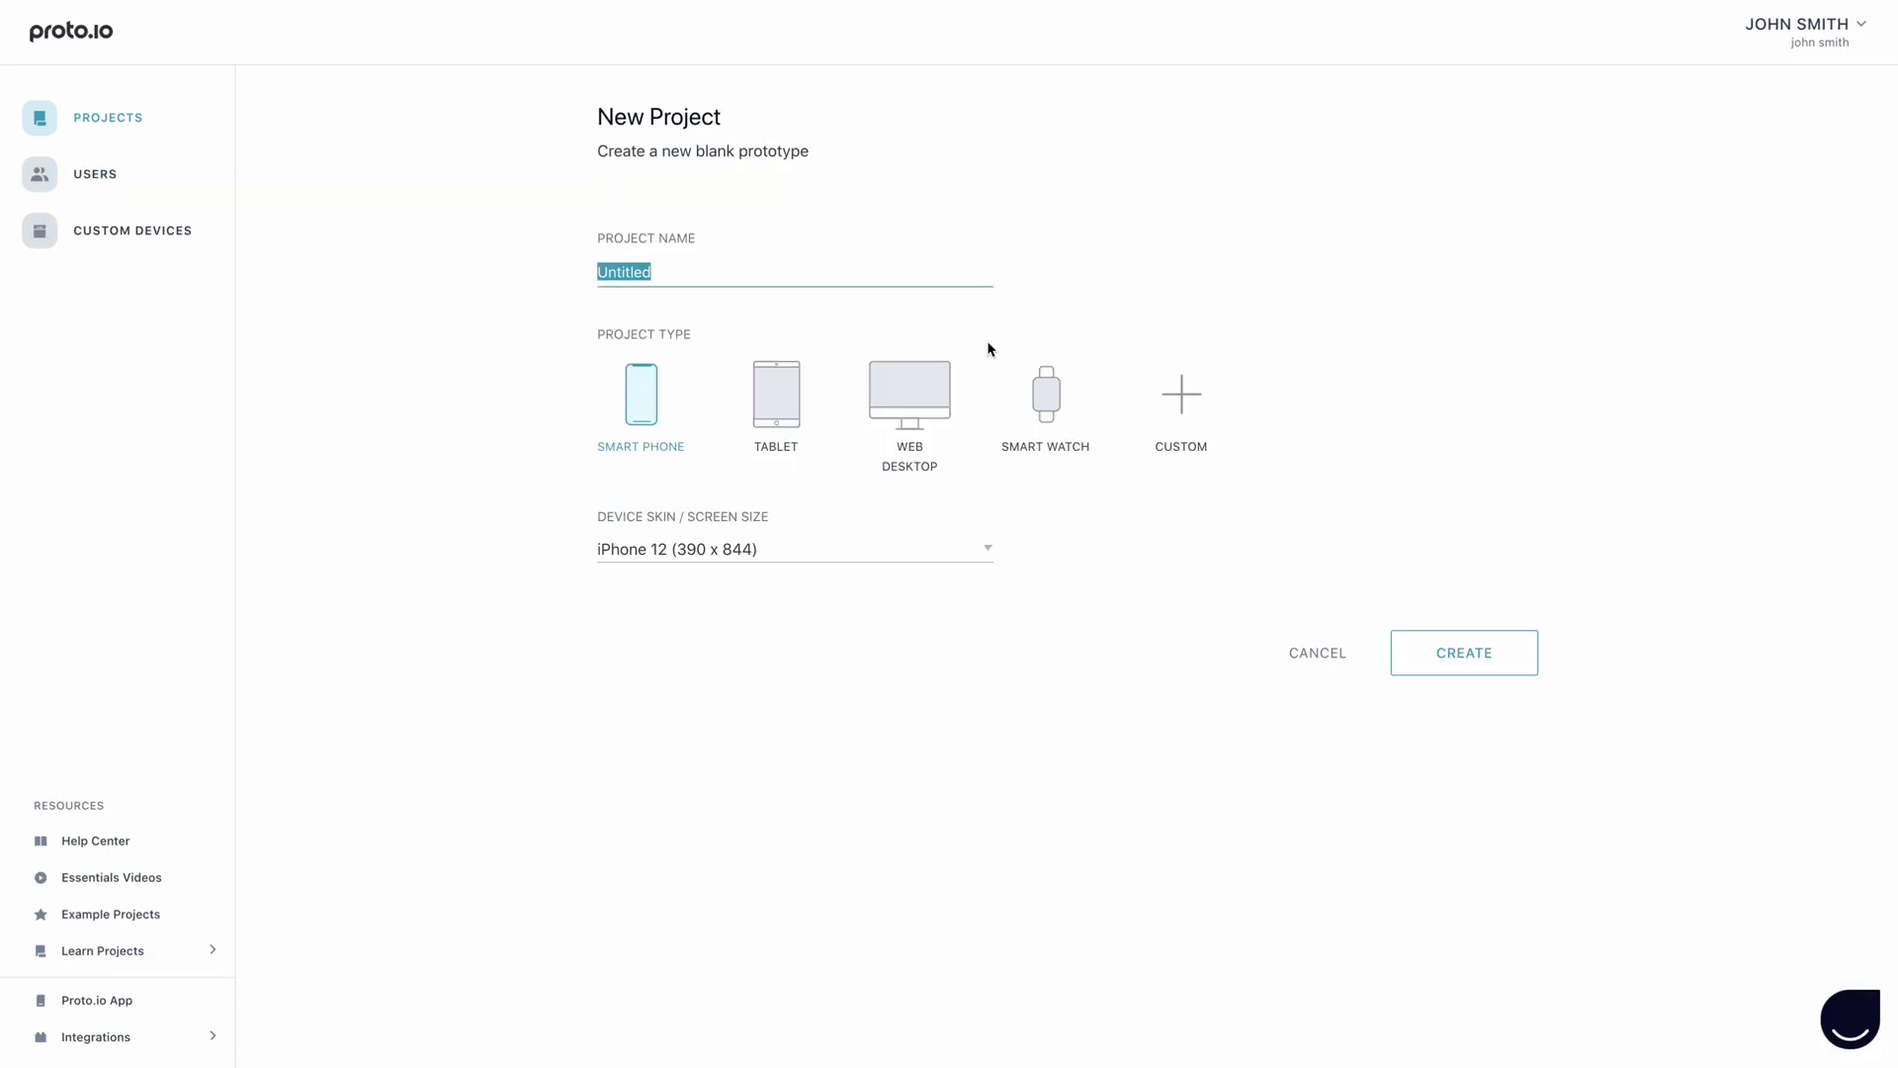
type("Comfi")
left_click(993, 554)
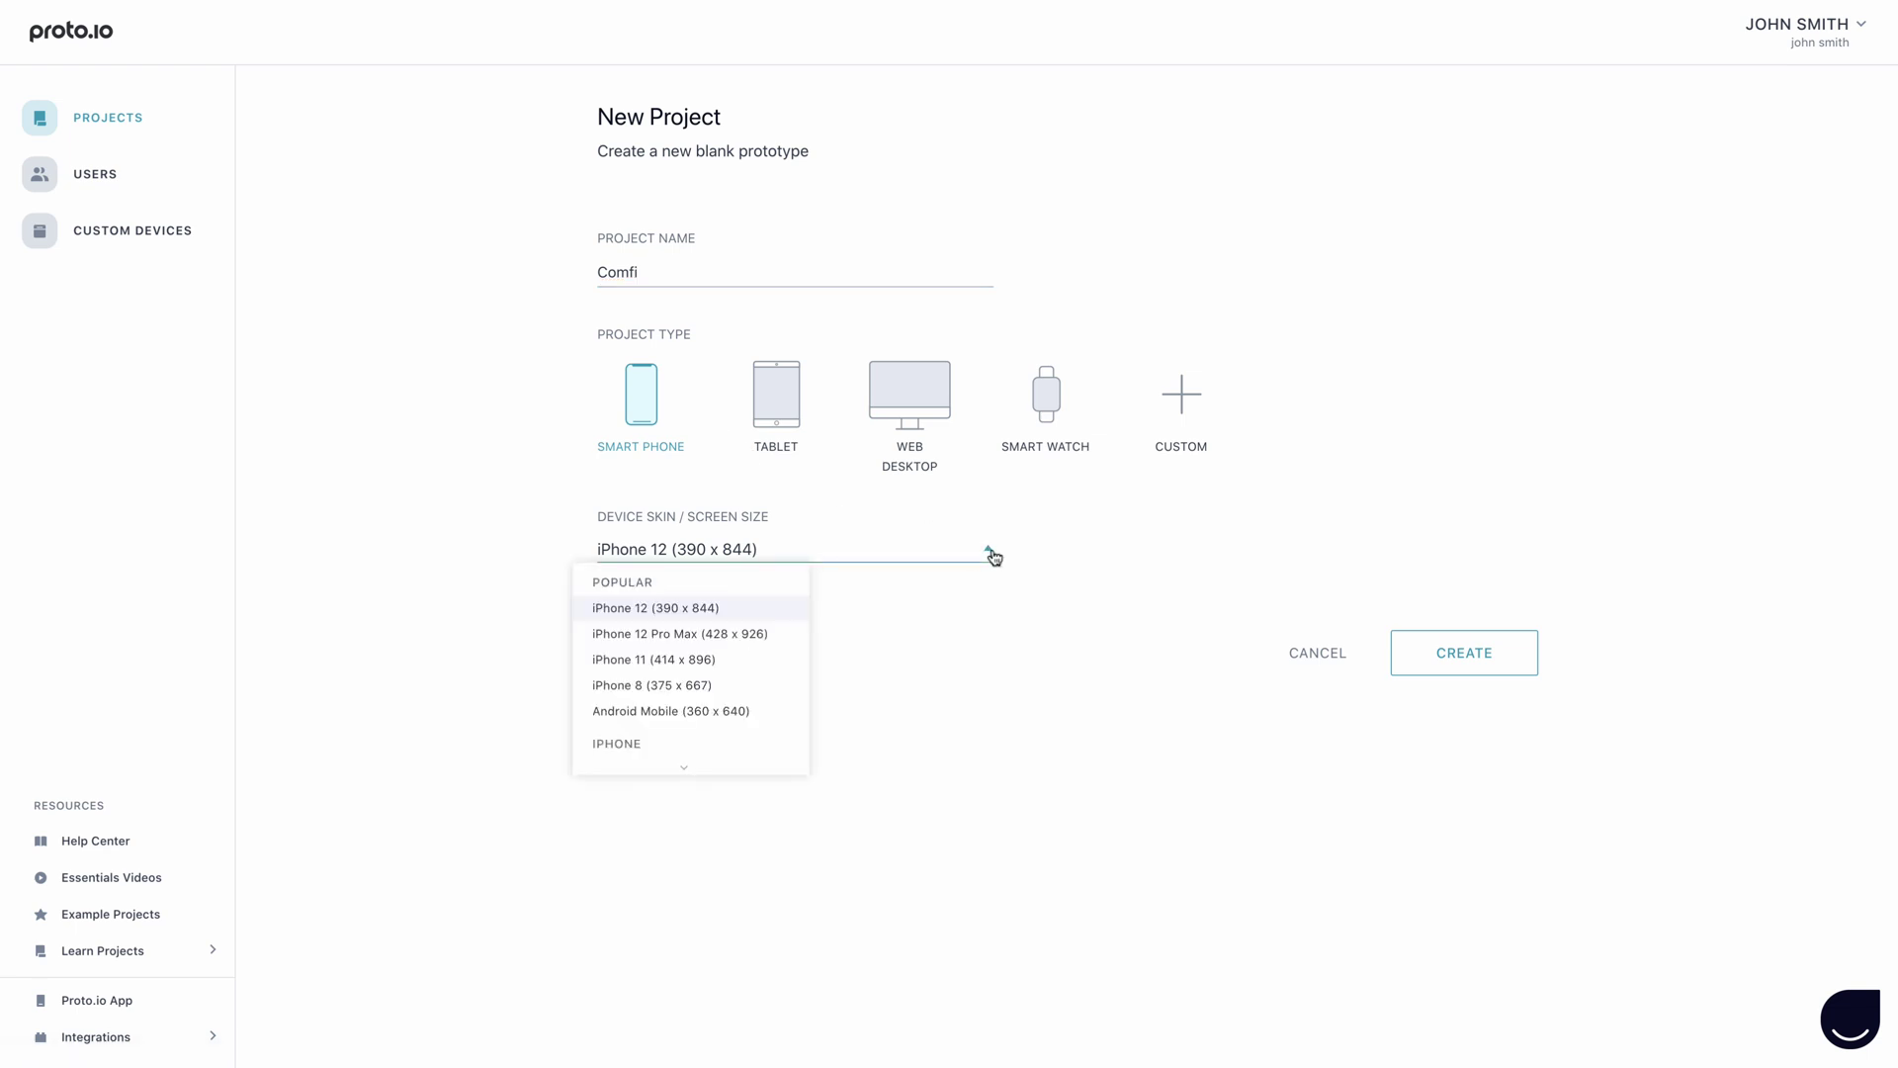
left_click(992, 554)
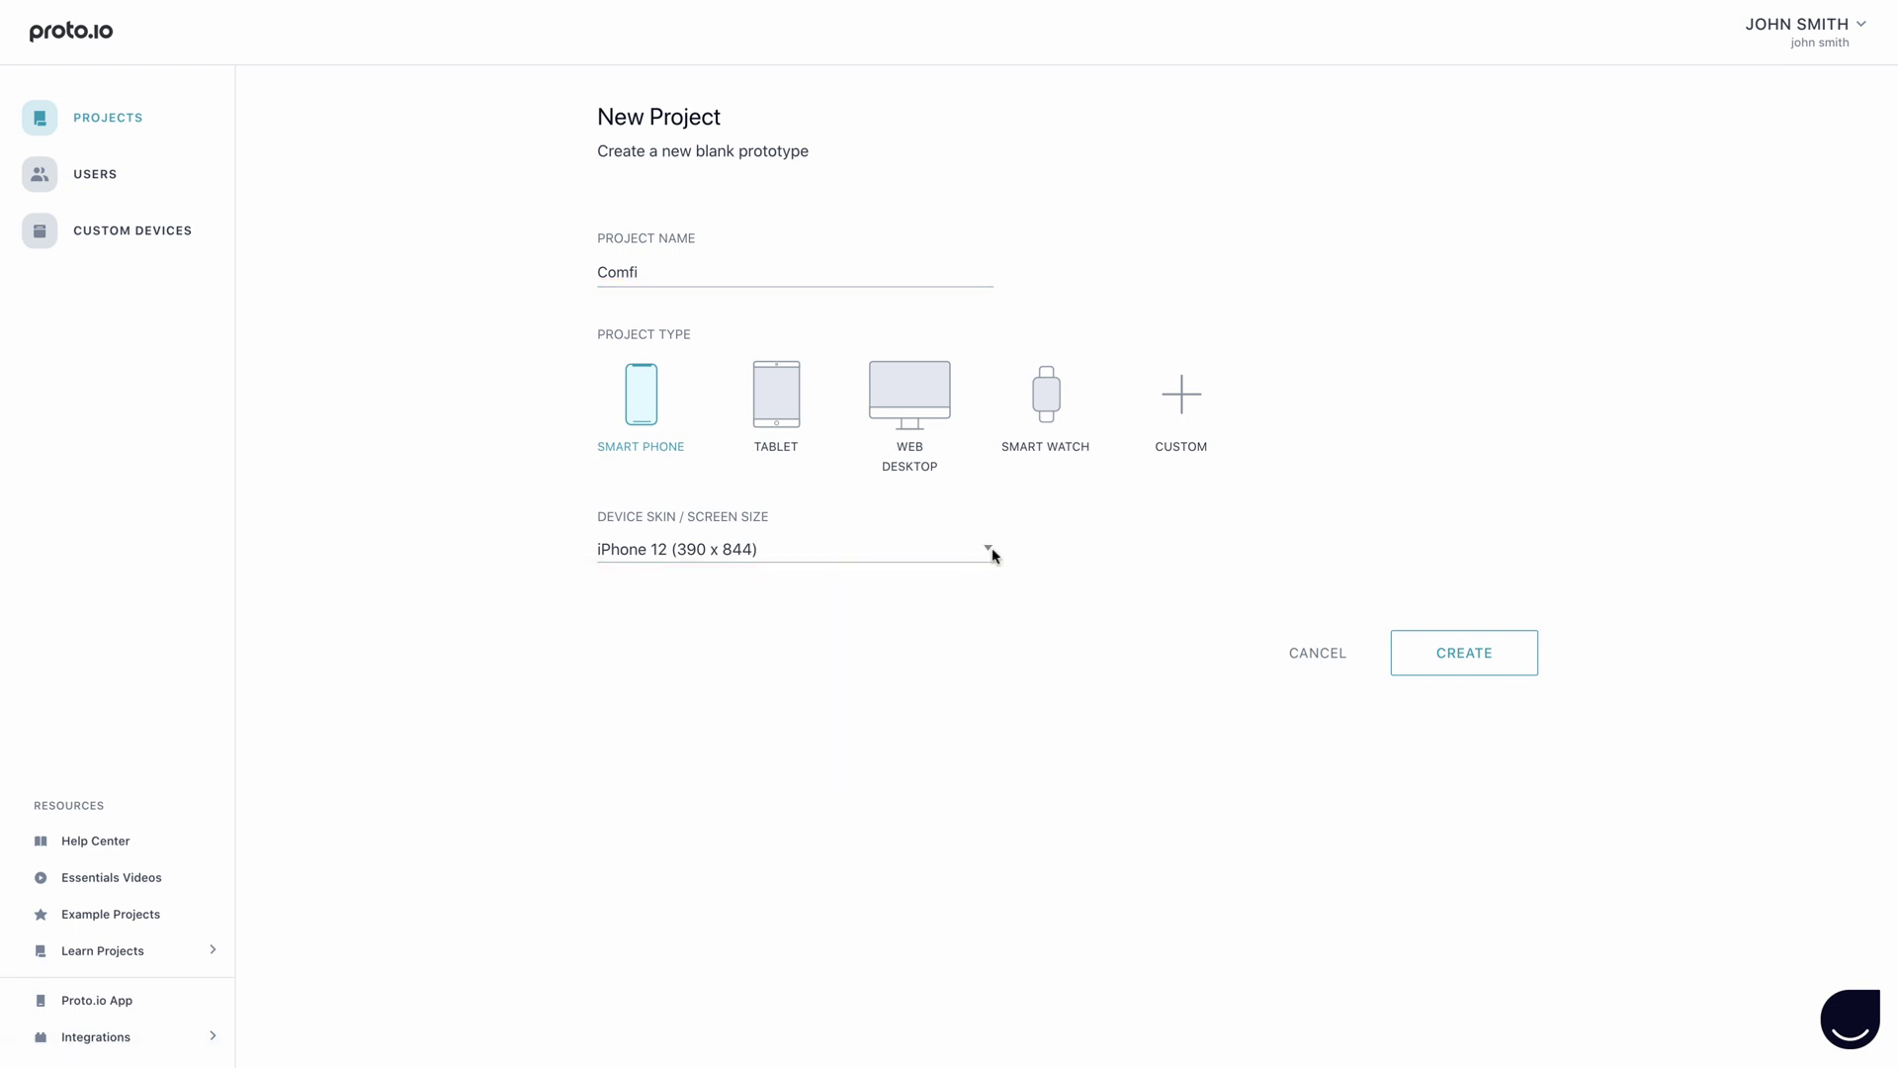
left_click(1402, 661)
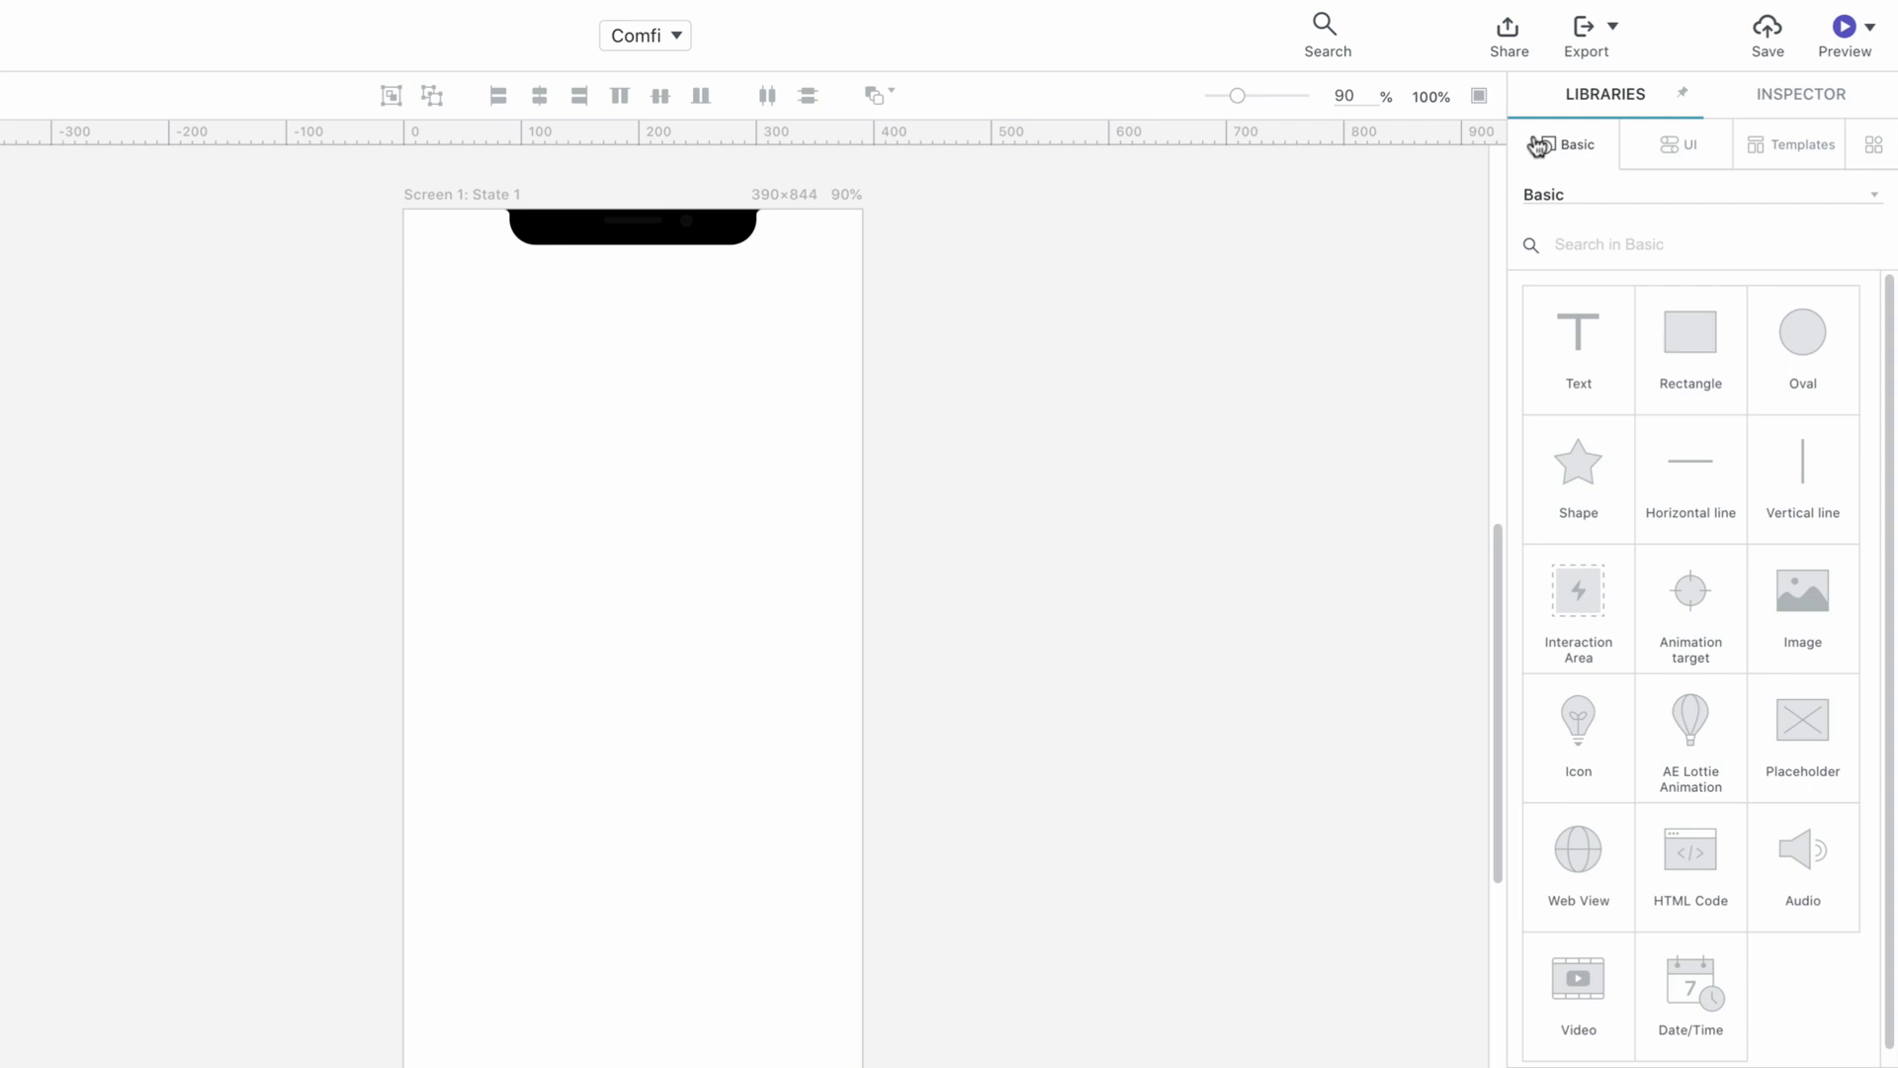
Browse the Basic, iOS, Templates and Custom Components libraries, ending on the iOS UI library
left_click(1875, 199)
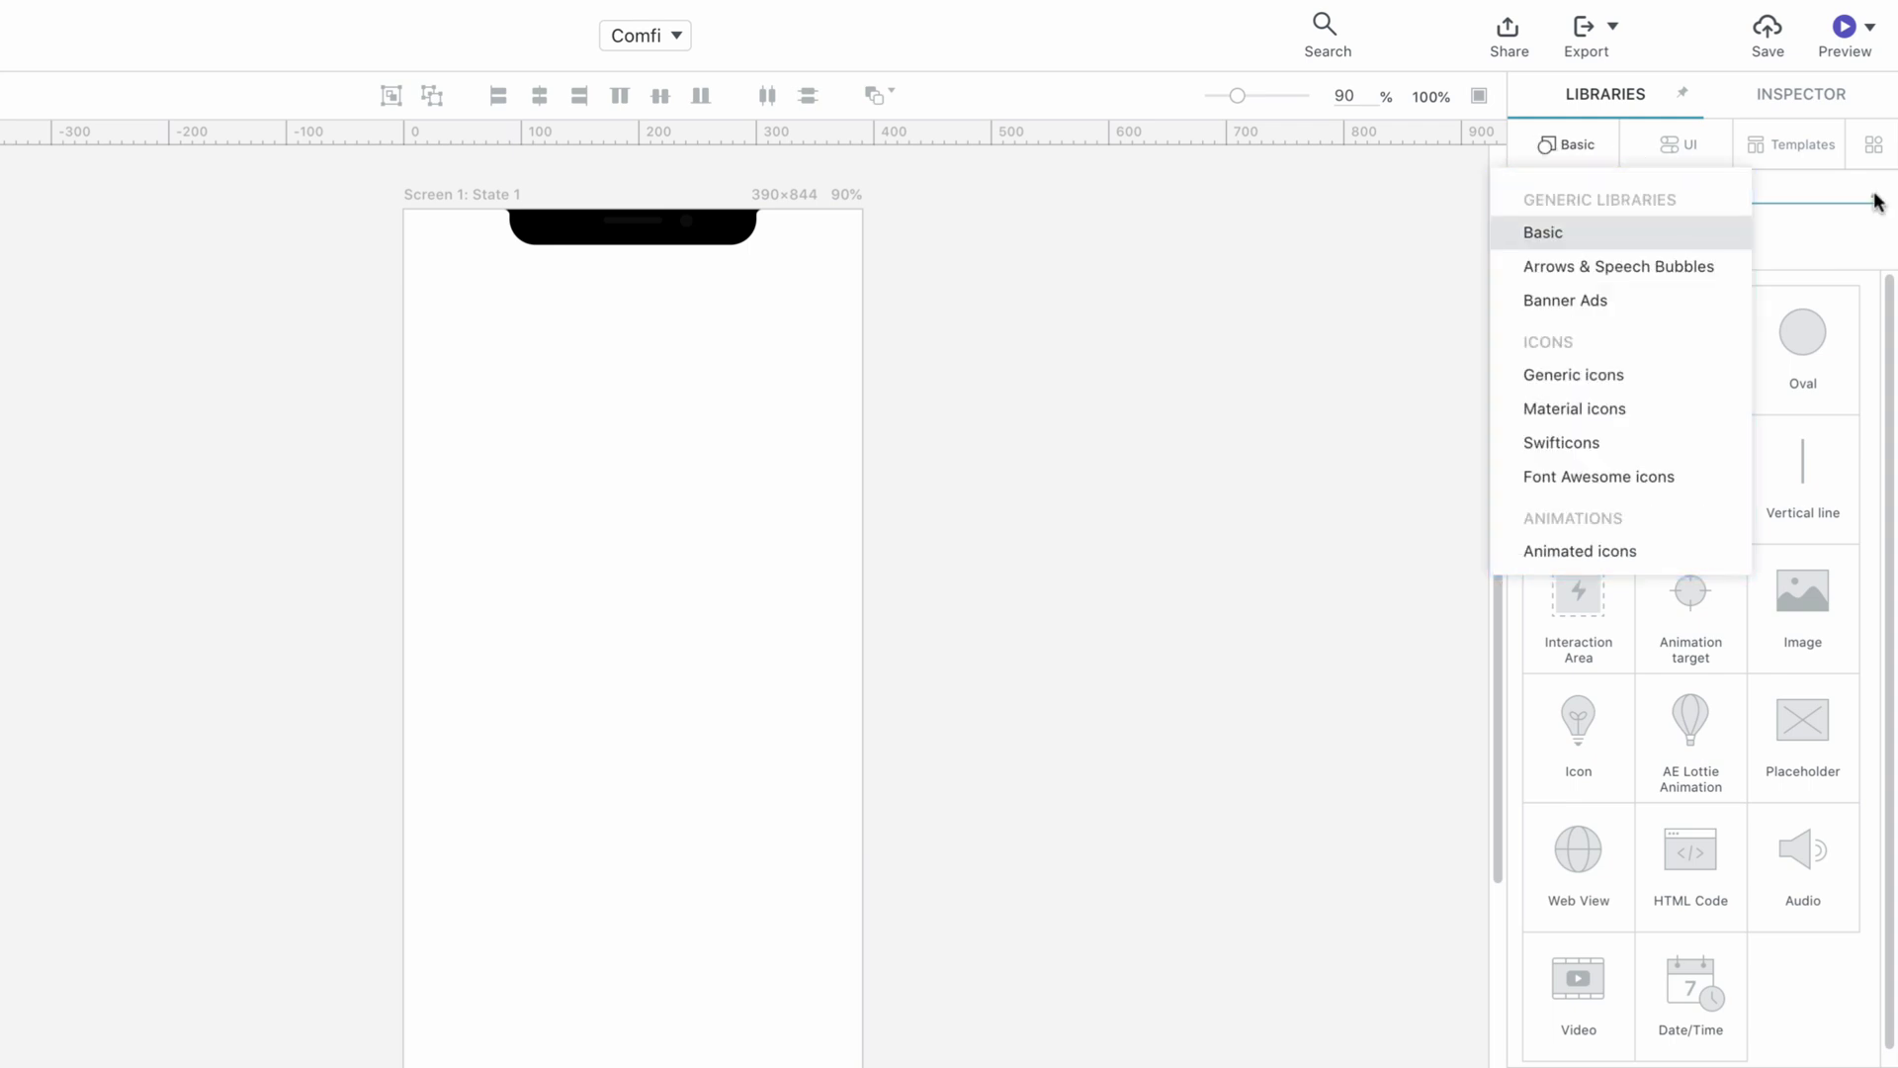
left_click(1875, 200)
left_click(1680, 153)
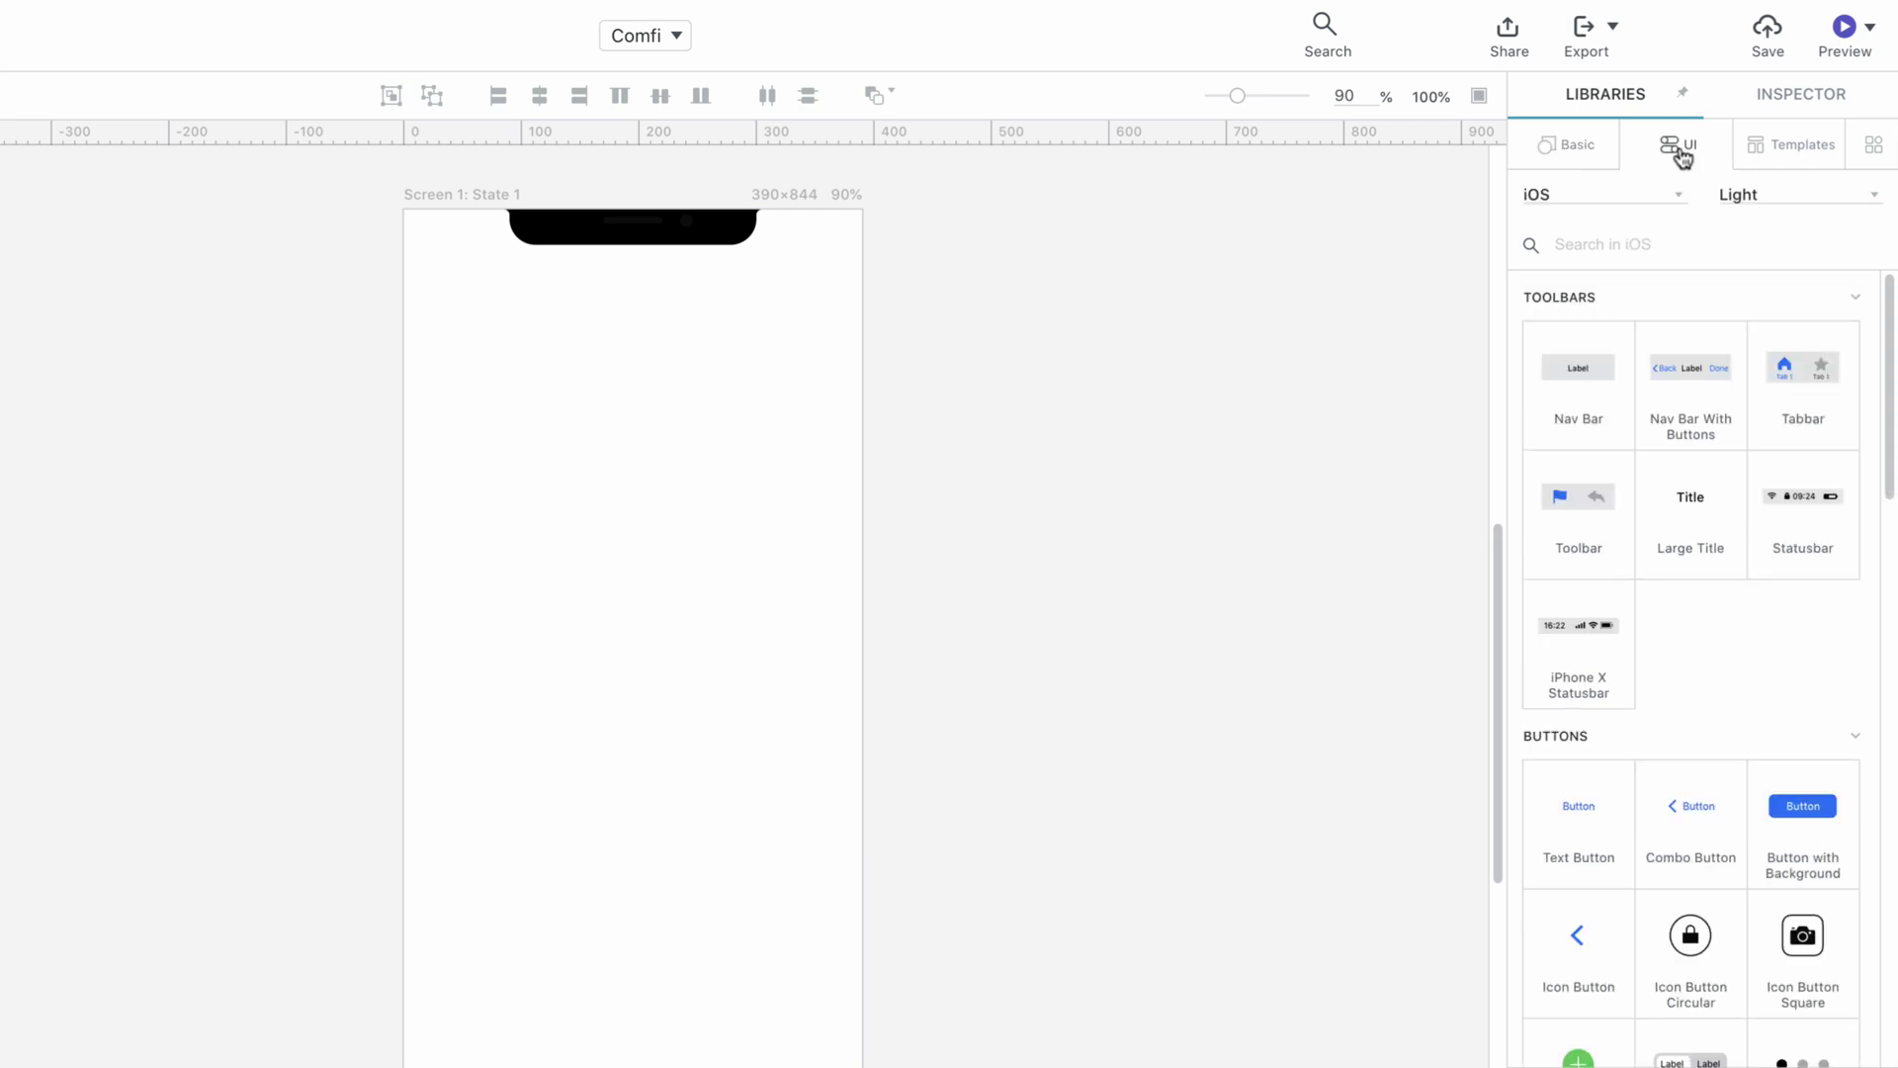
left_click(1671, 195)
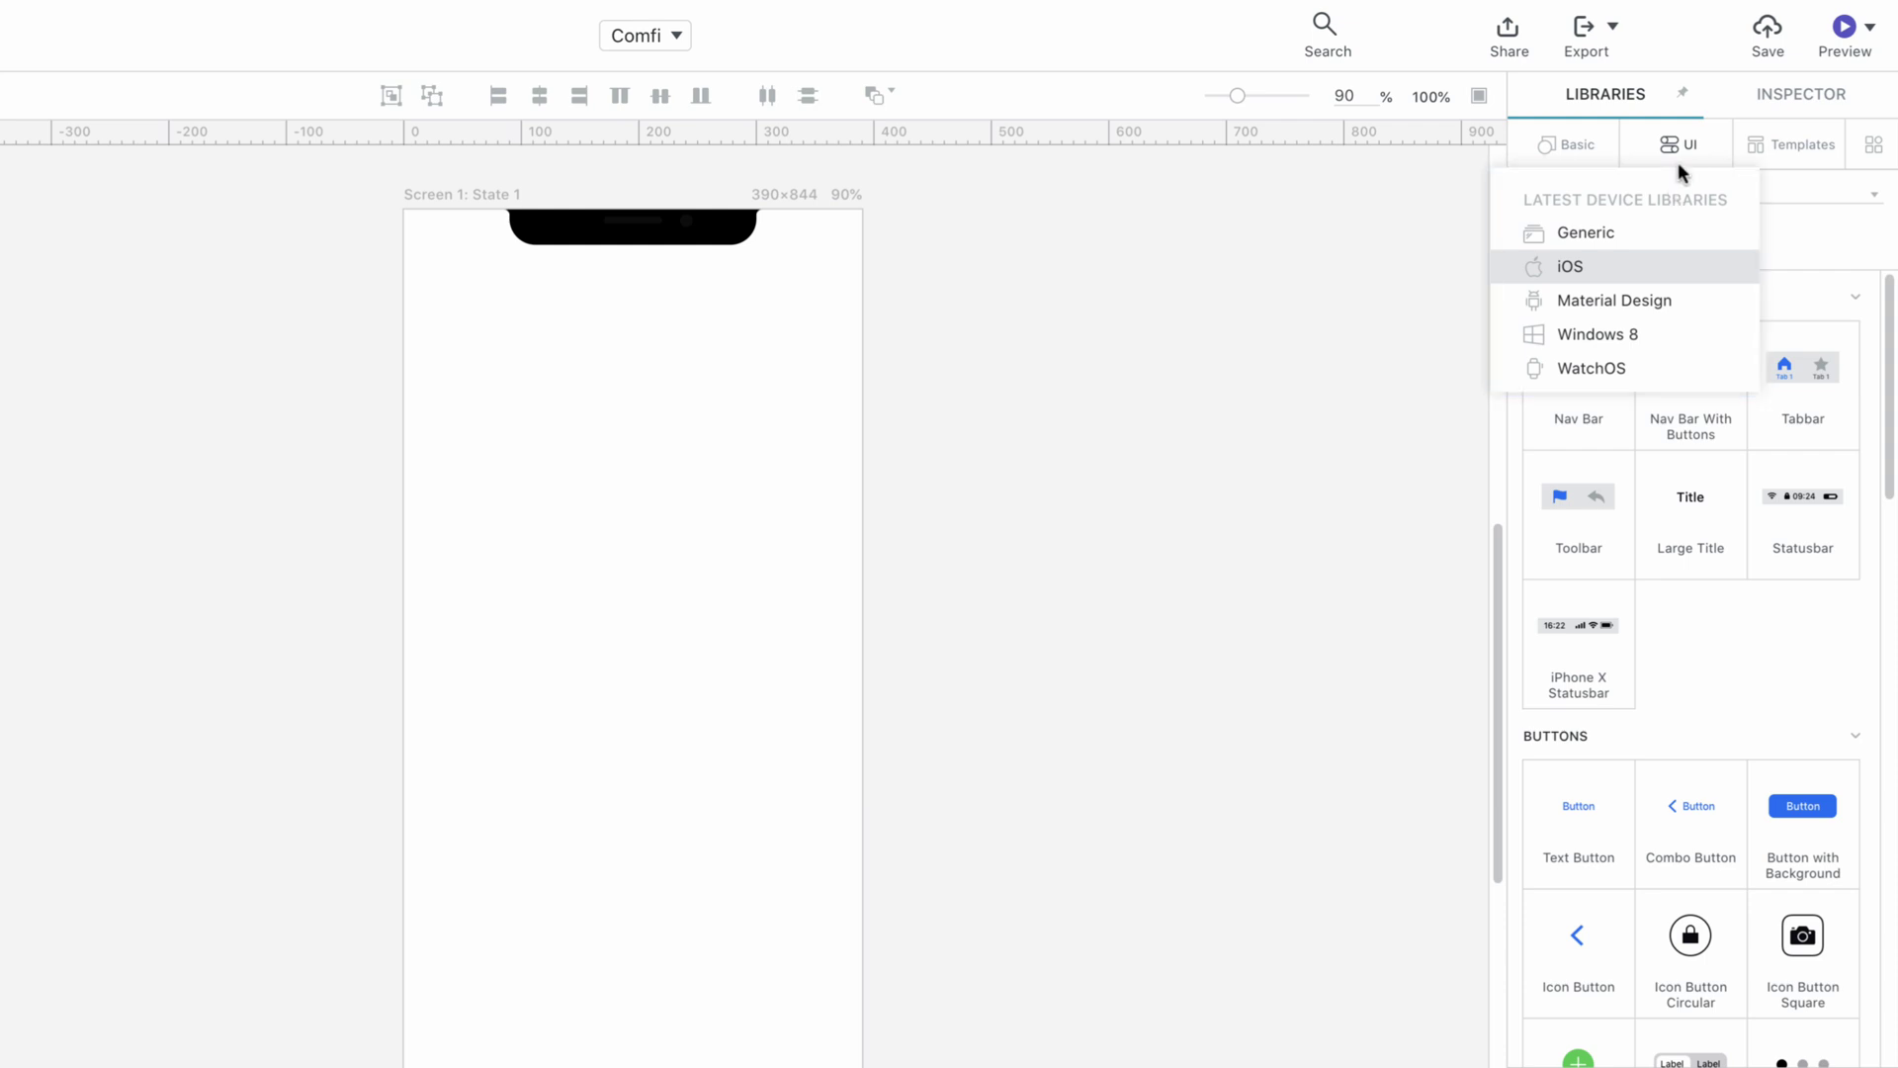
left_click(1690, 156)
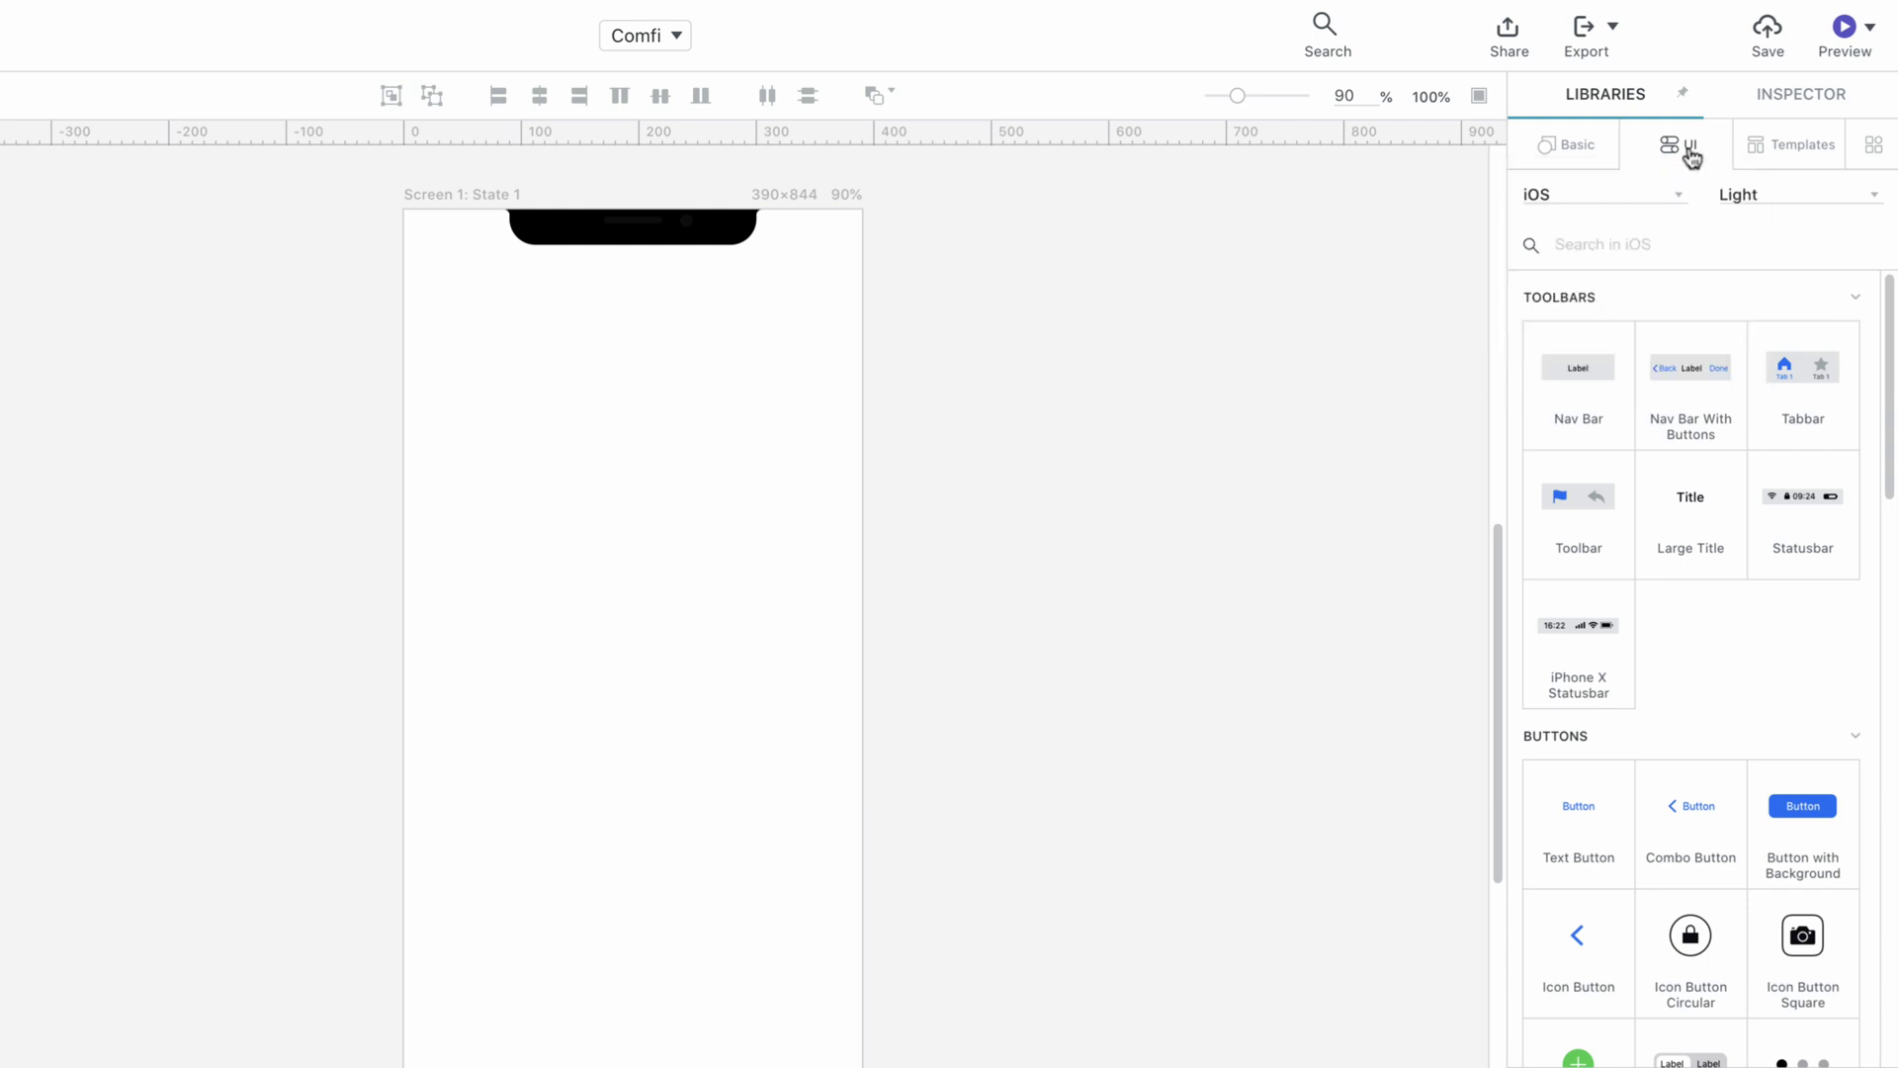
left_click(1778, 150)
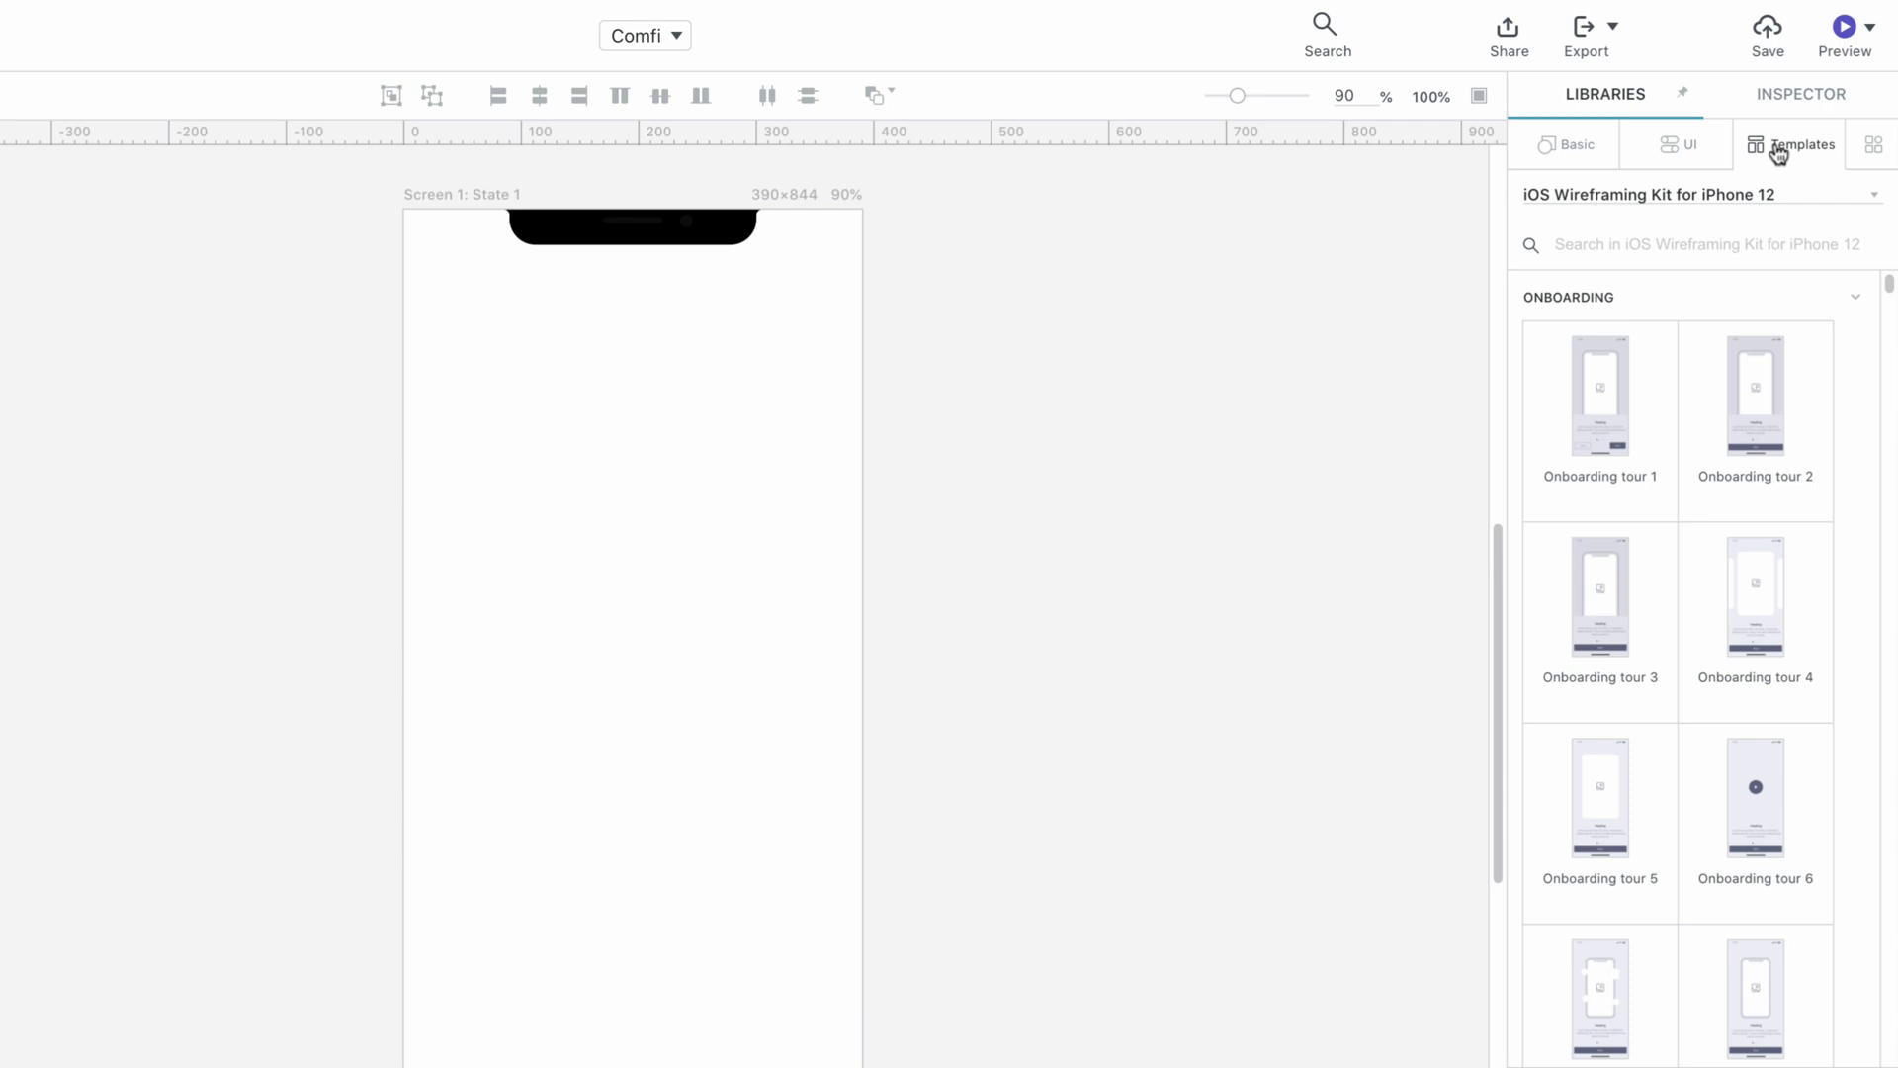
left_click(1865, 150)
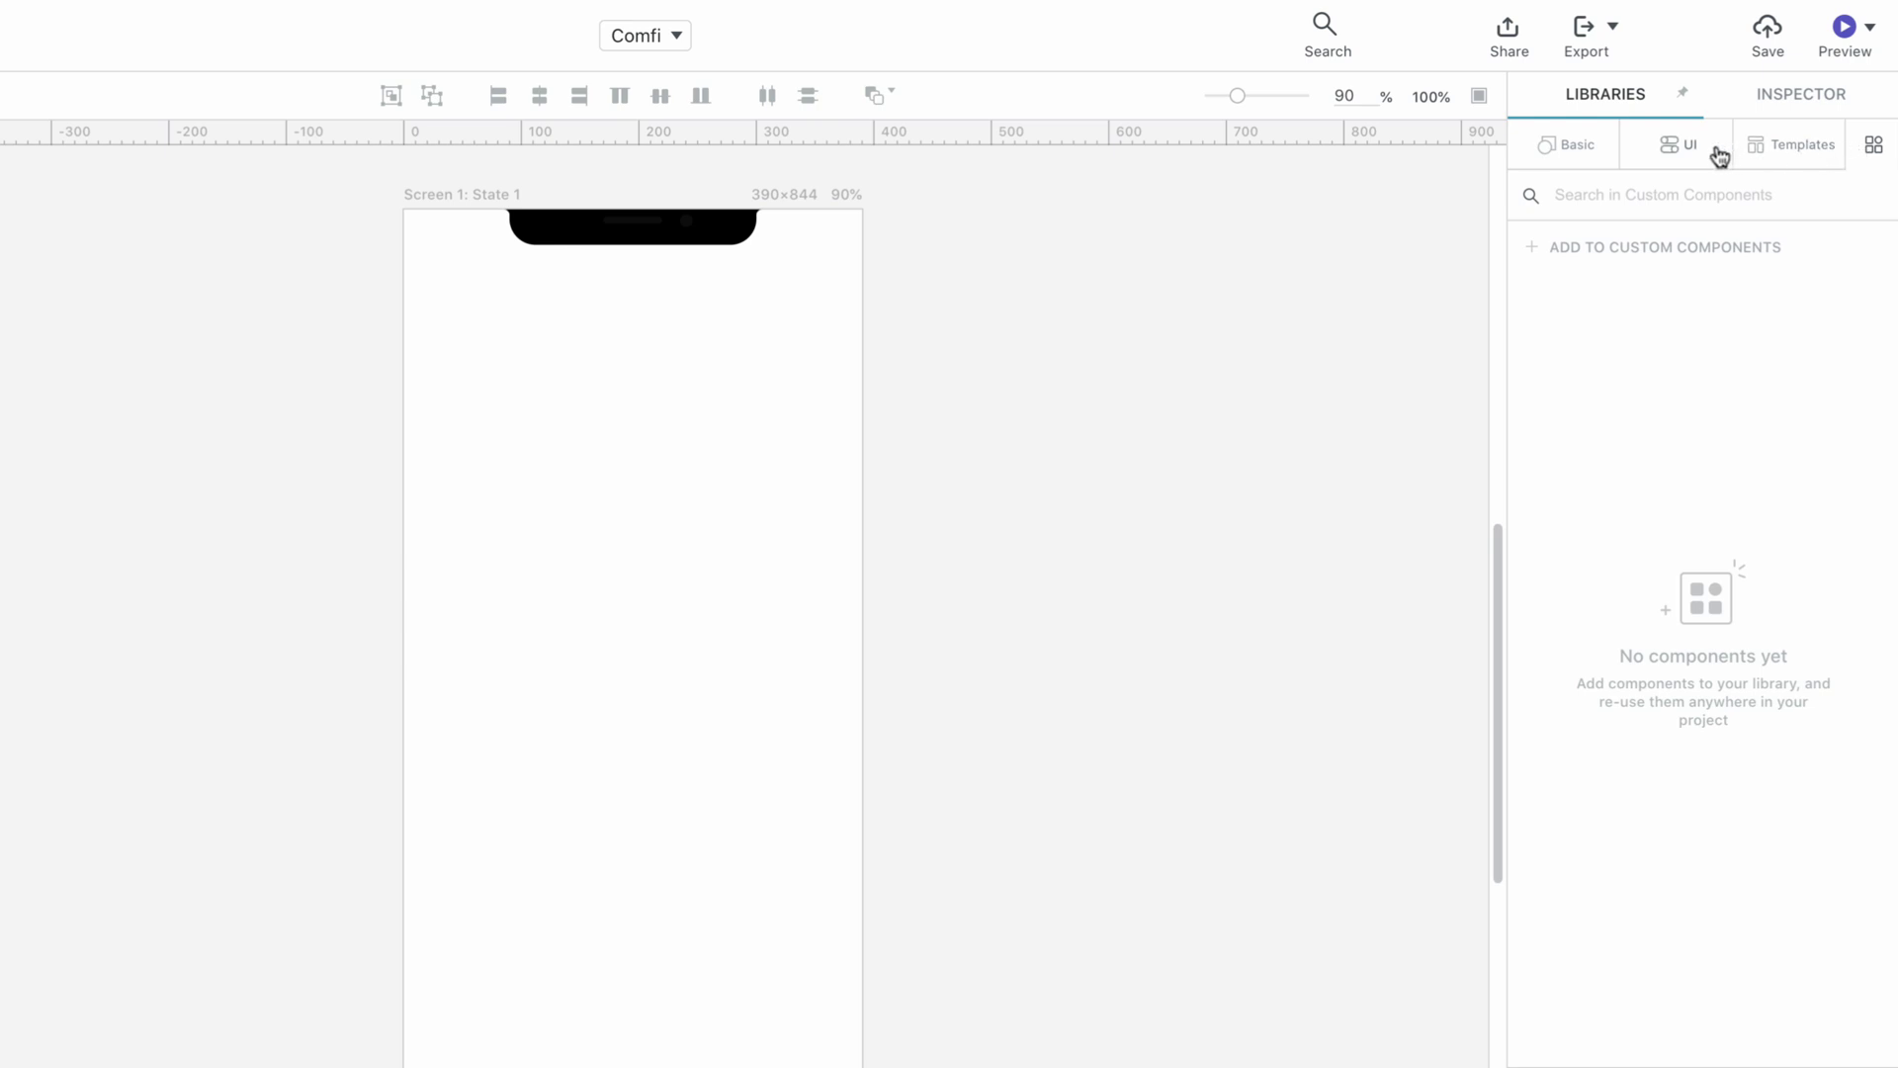
left_click(1678, 153)
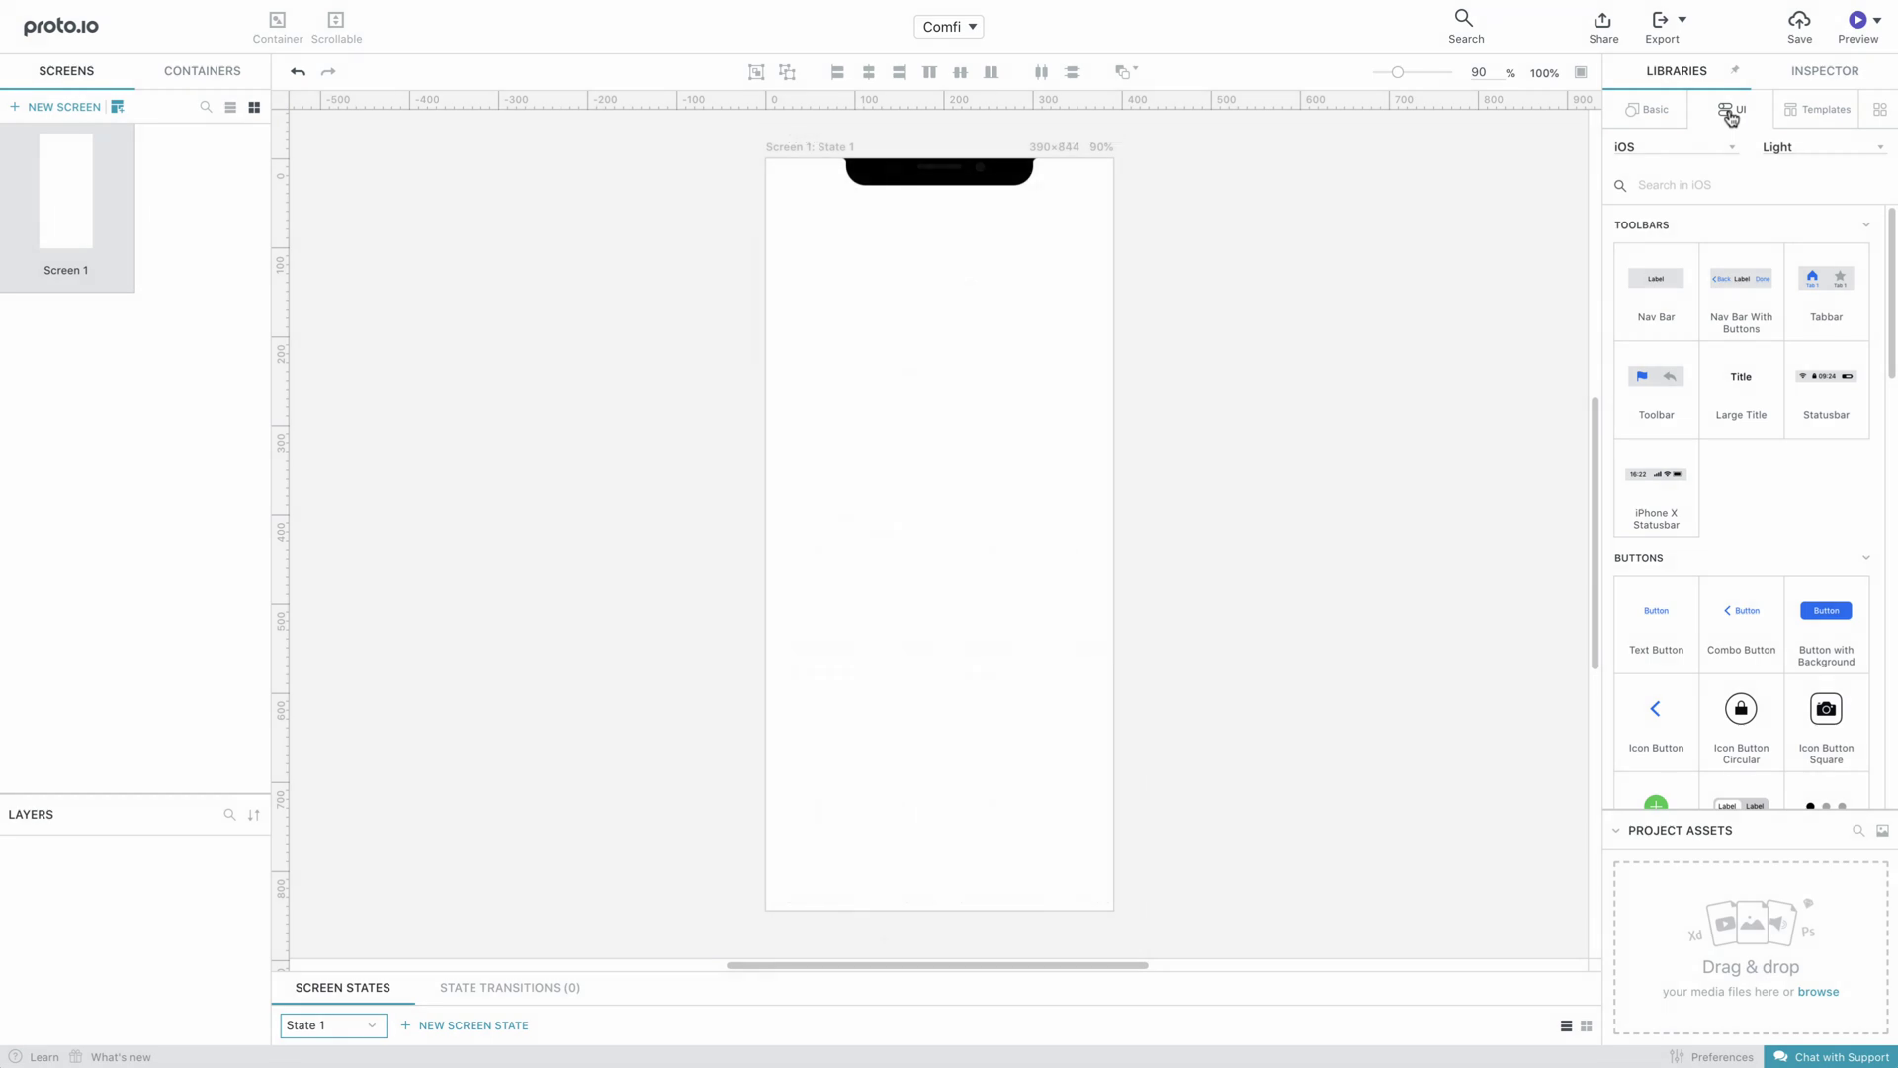
Place an iPhone X status bar at the top and a Home indicator at the bottom
left_click_drag(1653, 461, 800, 173)
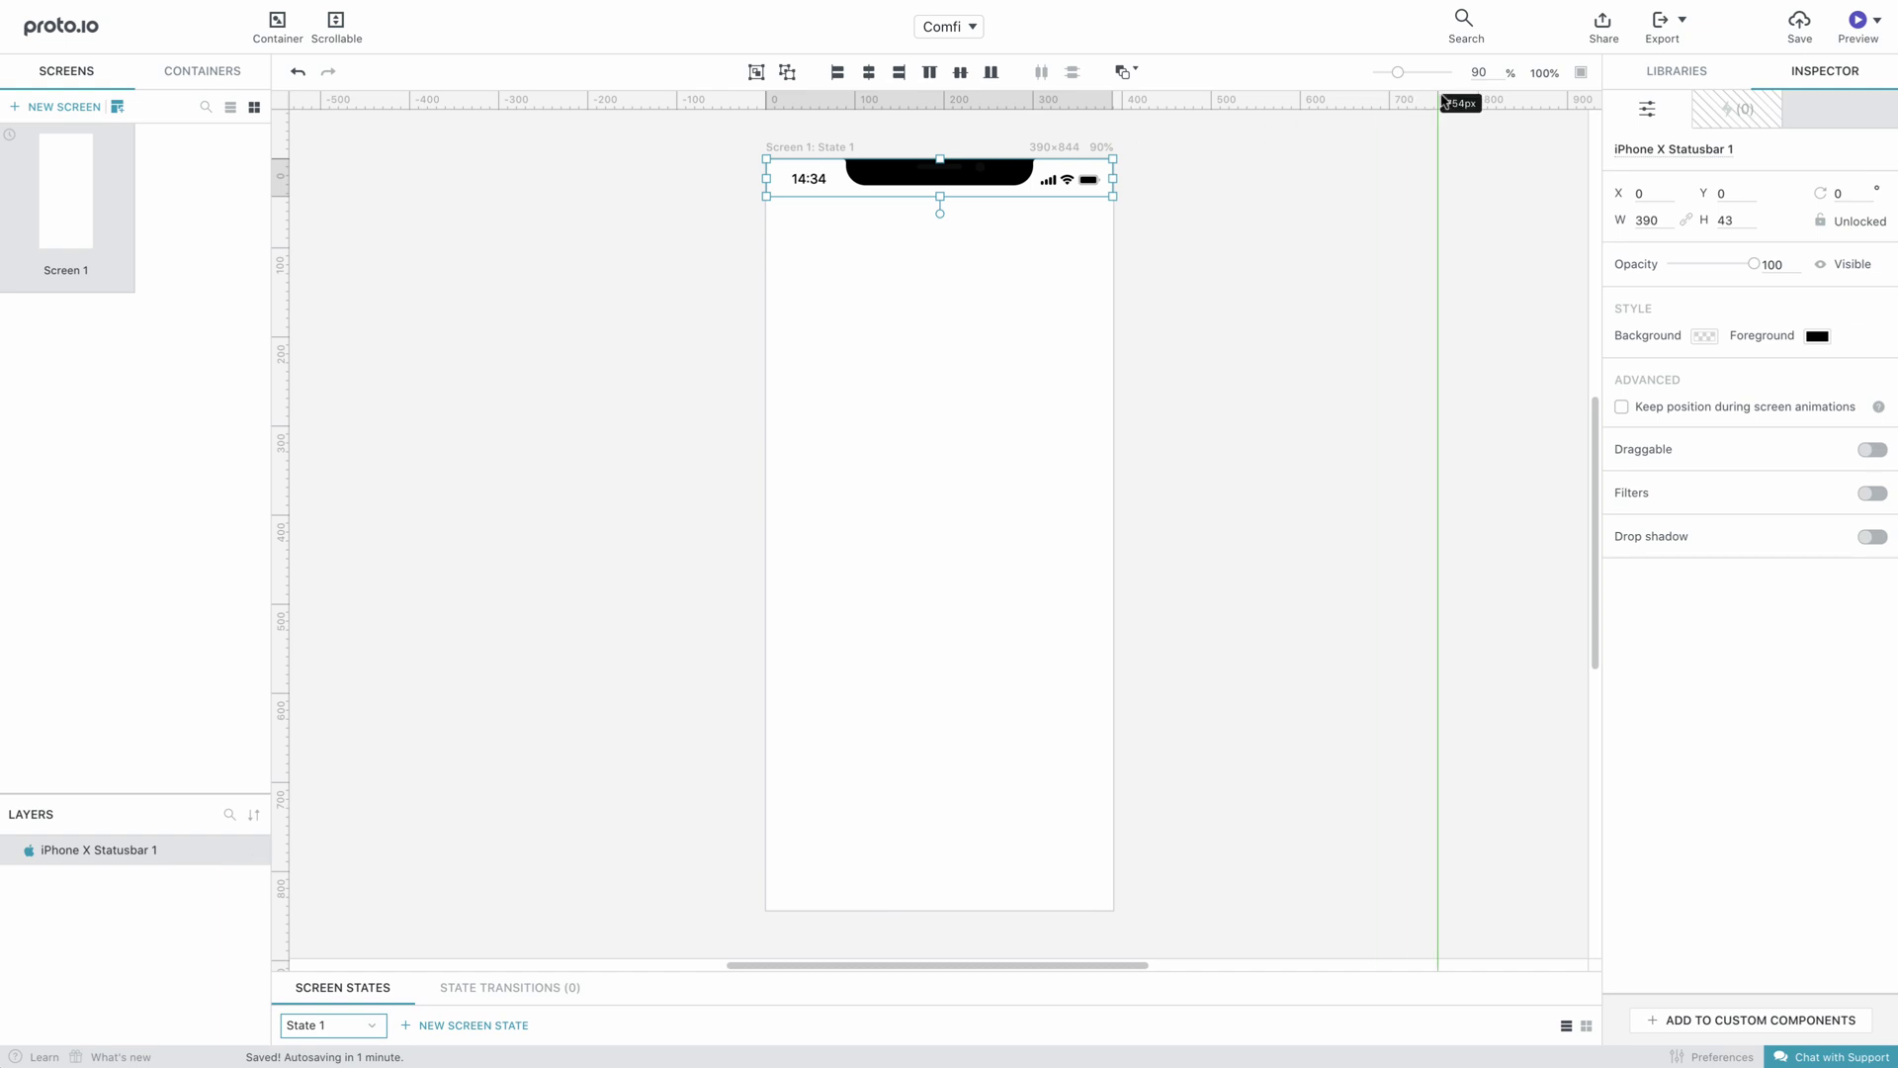
left_click(1661, 73)
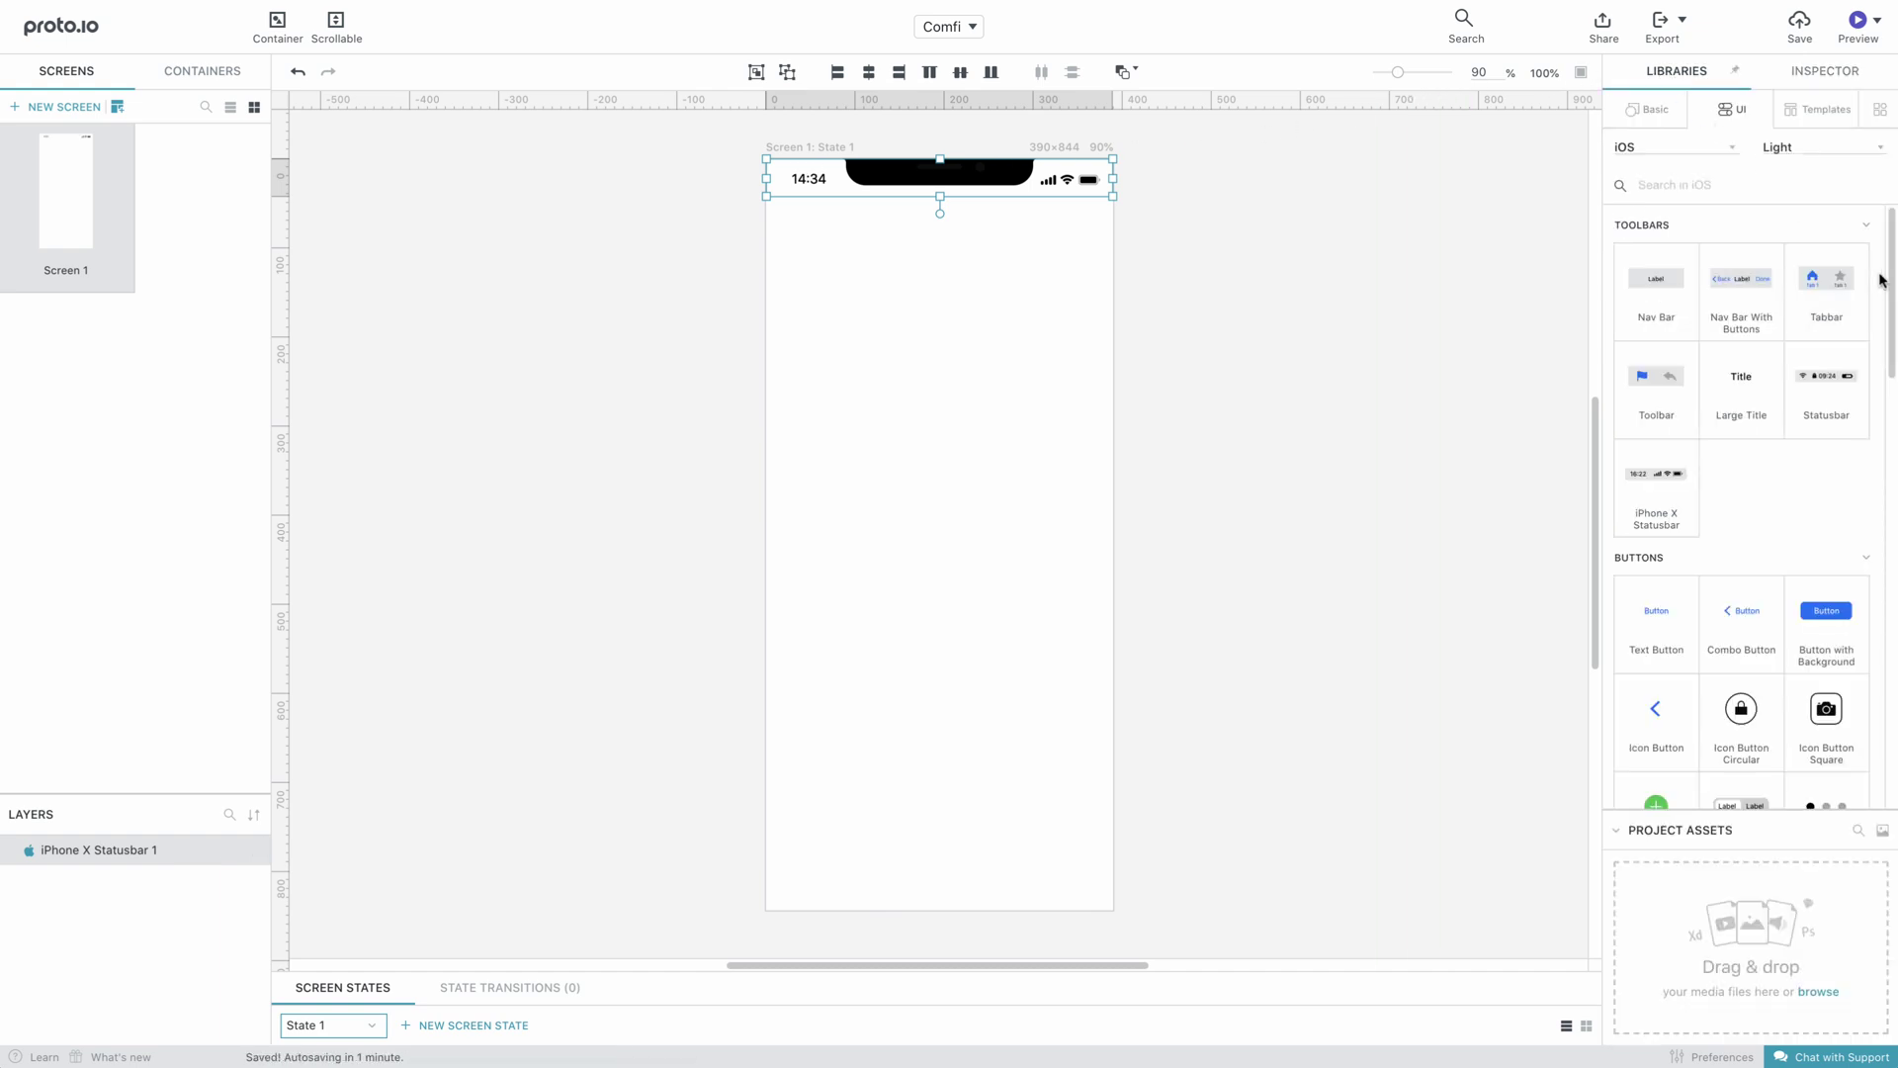
left_click_drag(1882, 281, 1856, 725)
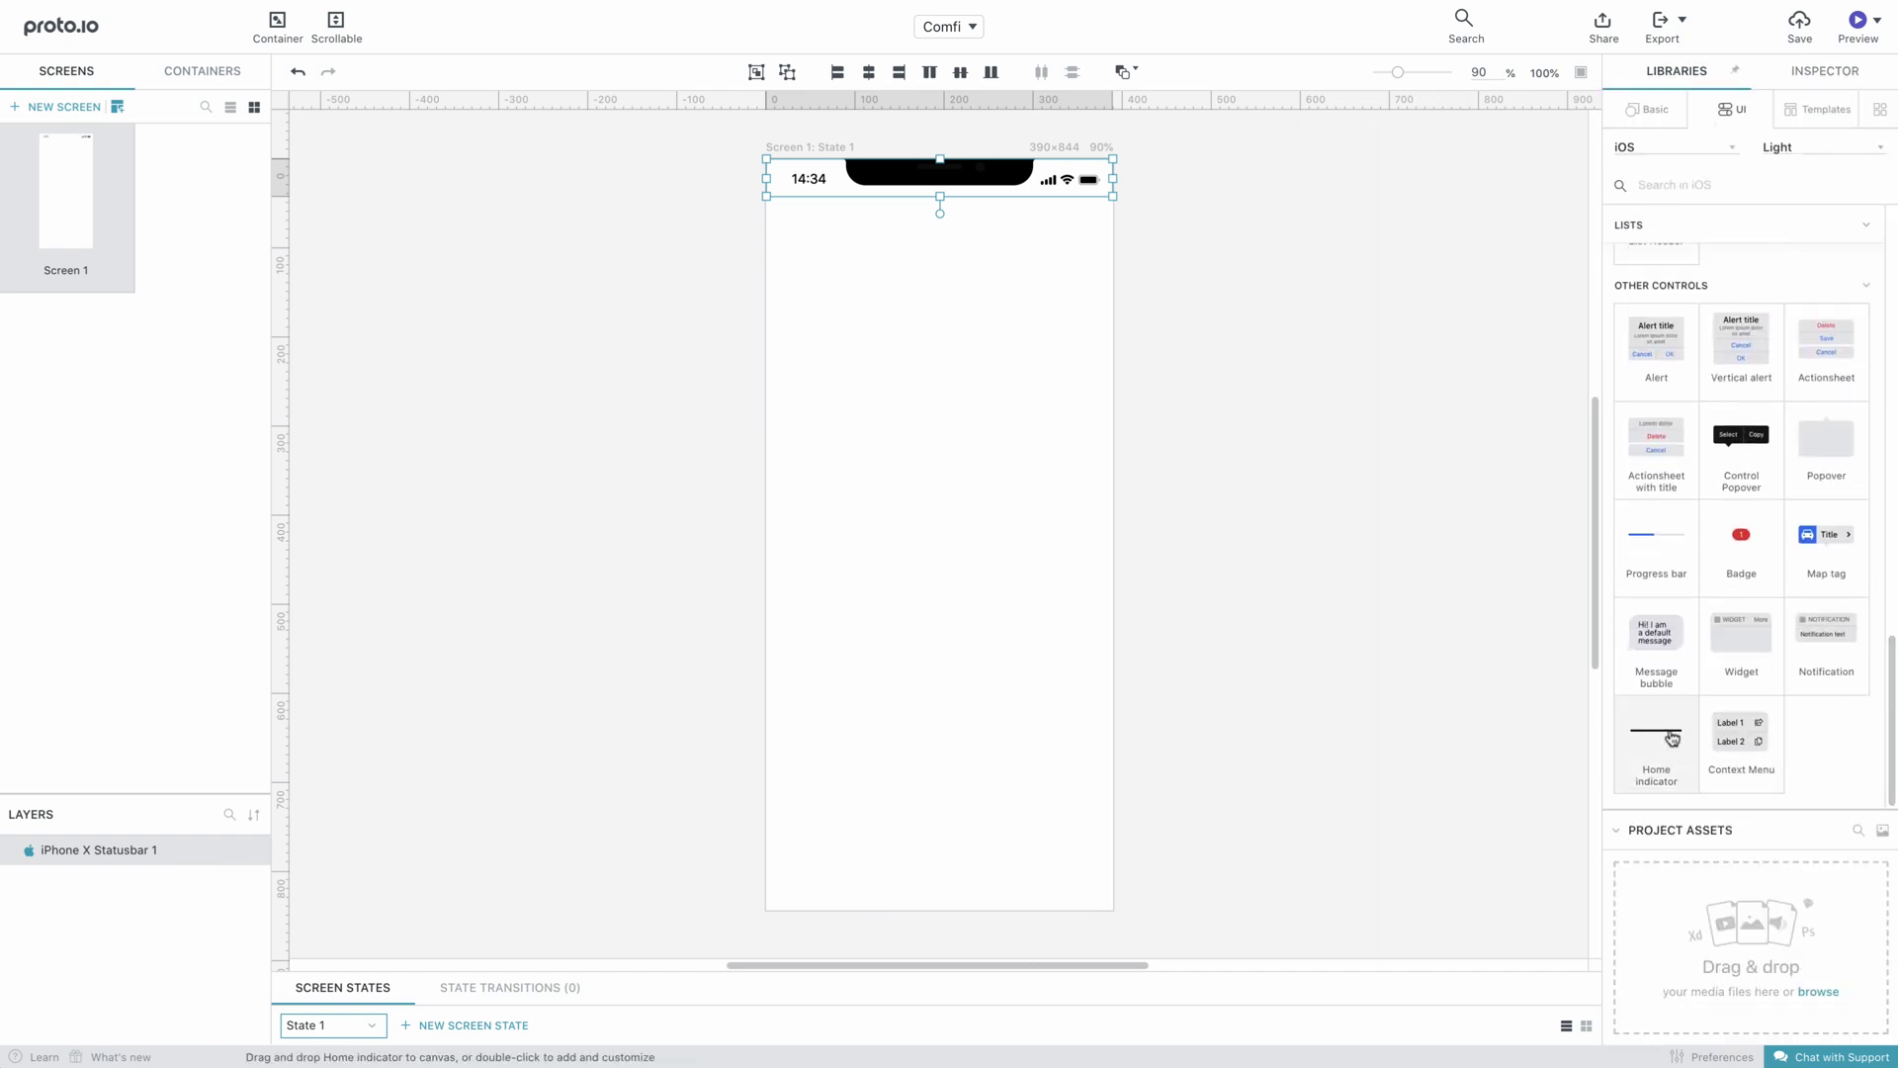
left_click_drag(1656, 751, 809, 908)
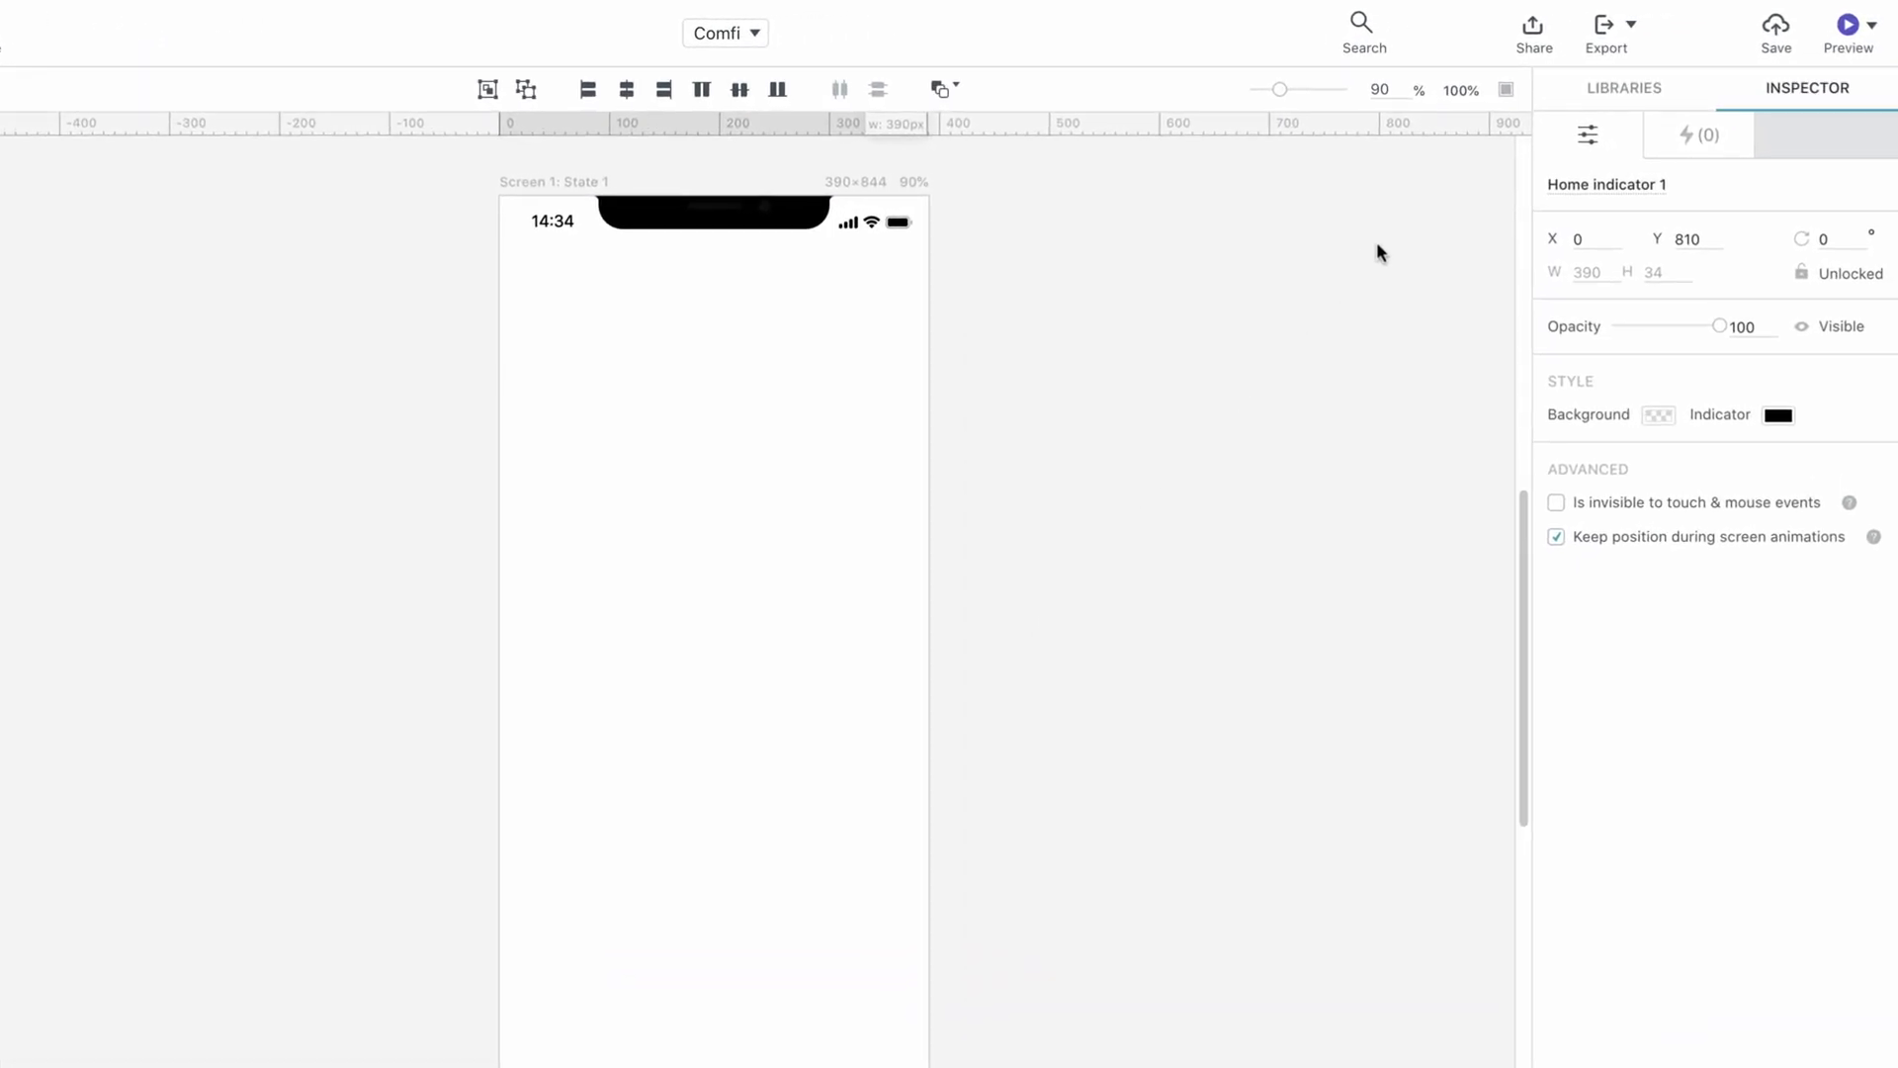
Add a horizontally centred 'Products' title text near the top of the screen
left_click(1562, 101)
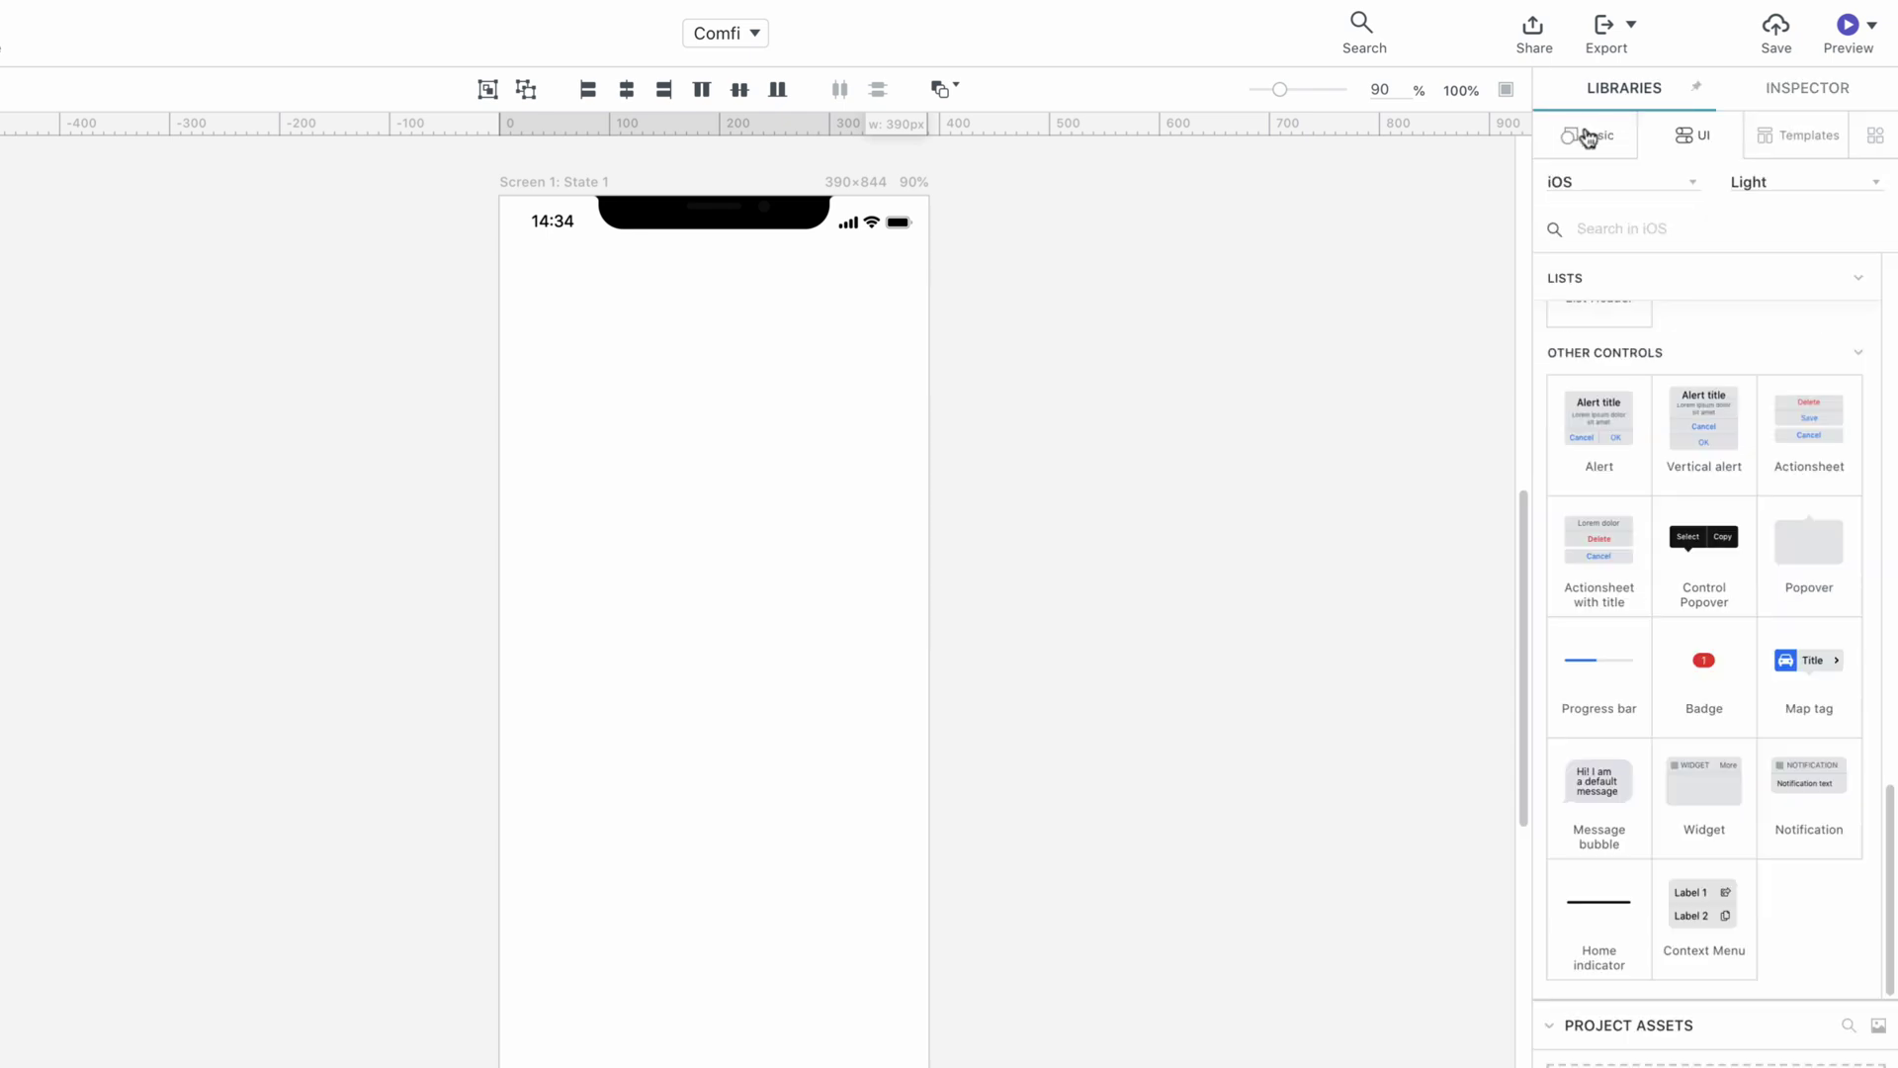
left_click(1587, 138)
key("t")
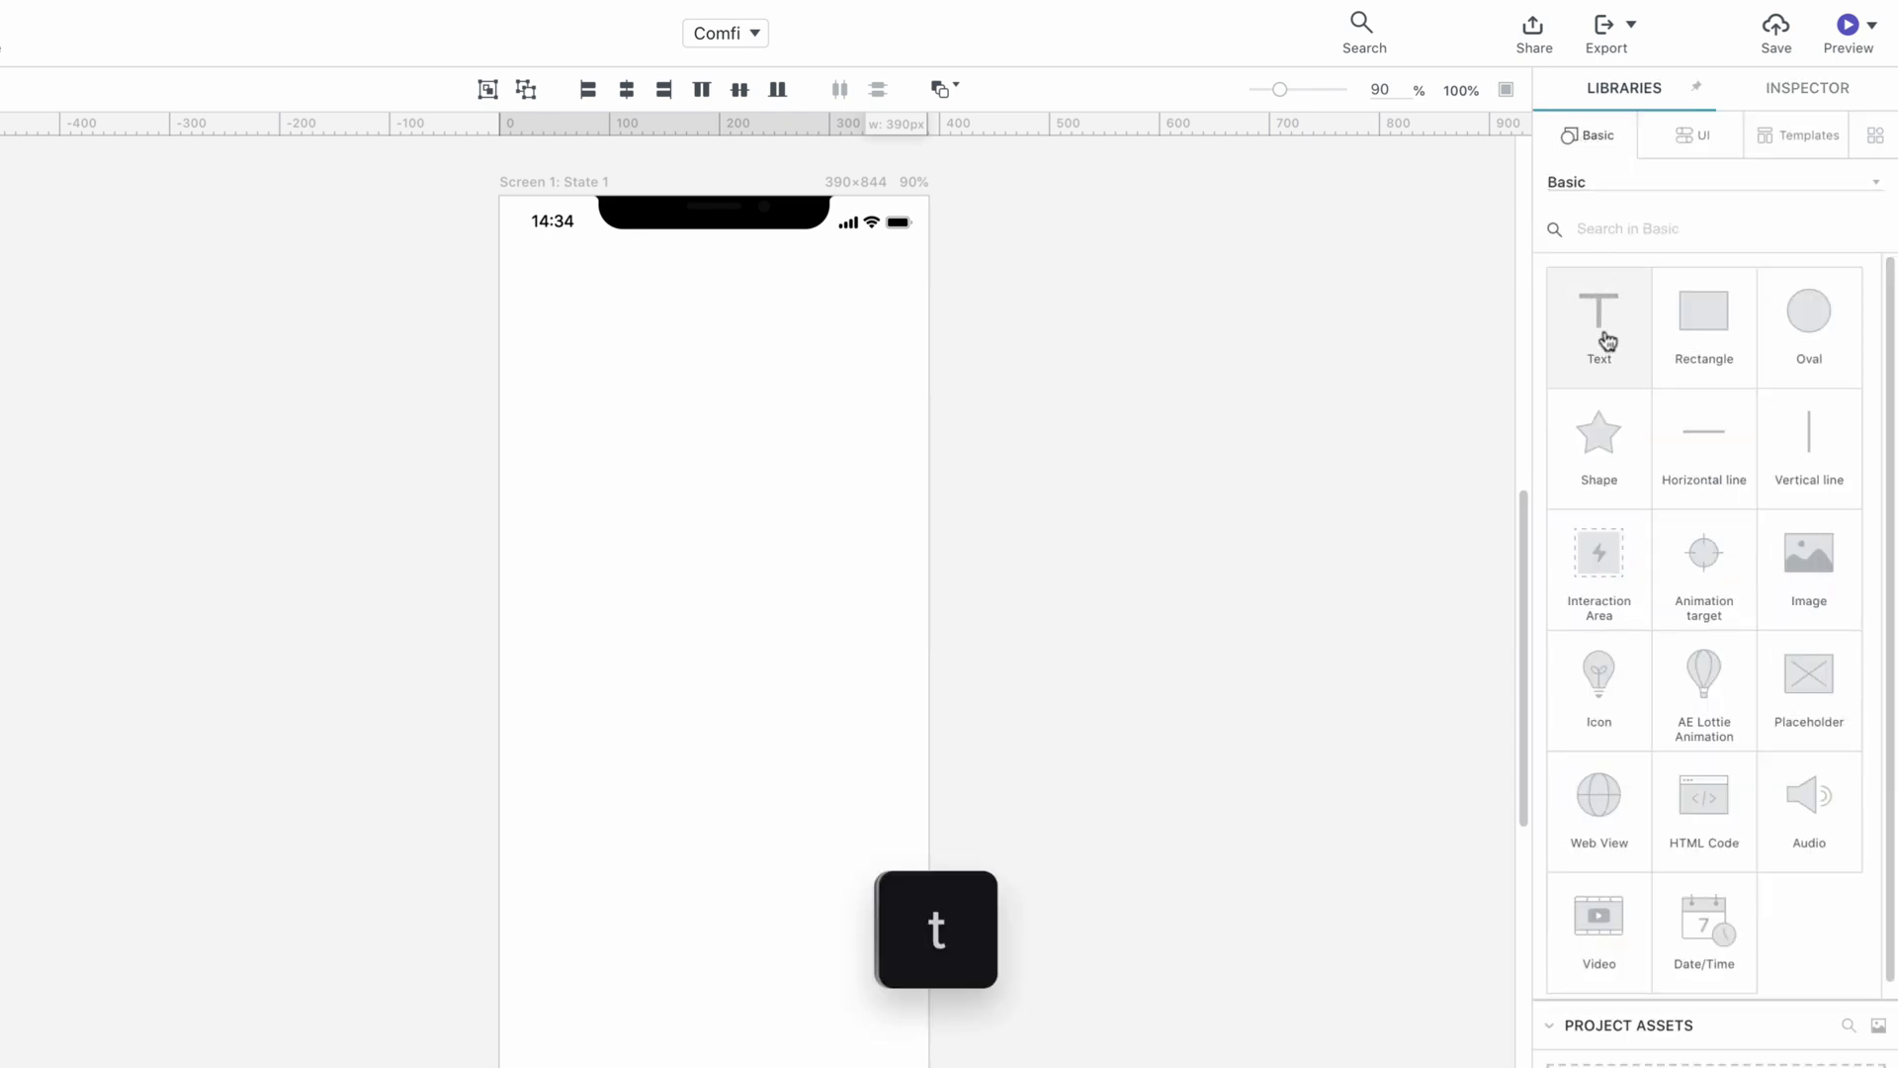
left_click_drag(1604, 336, 698, 330)
type("Products")
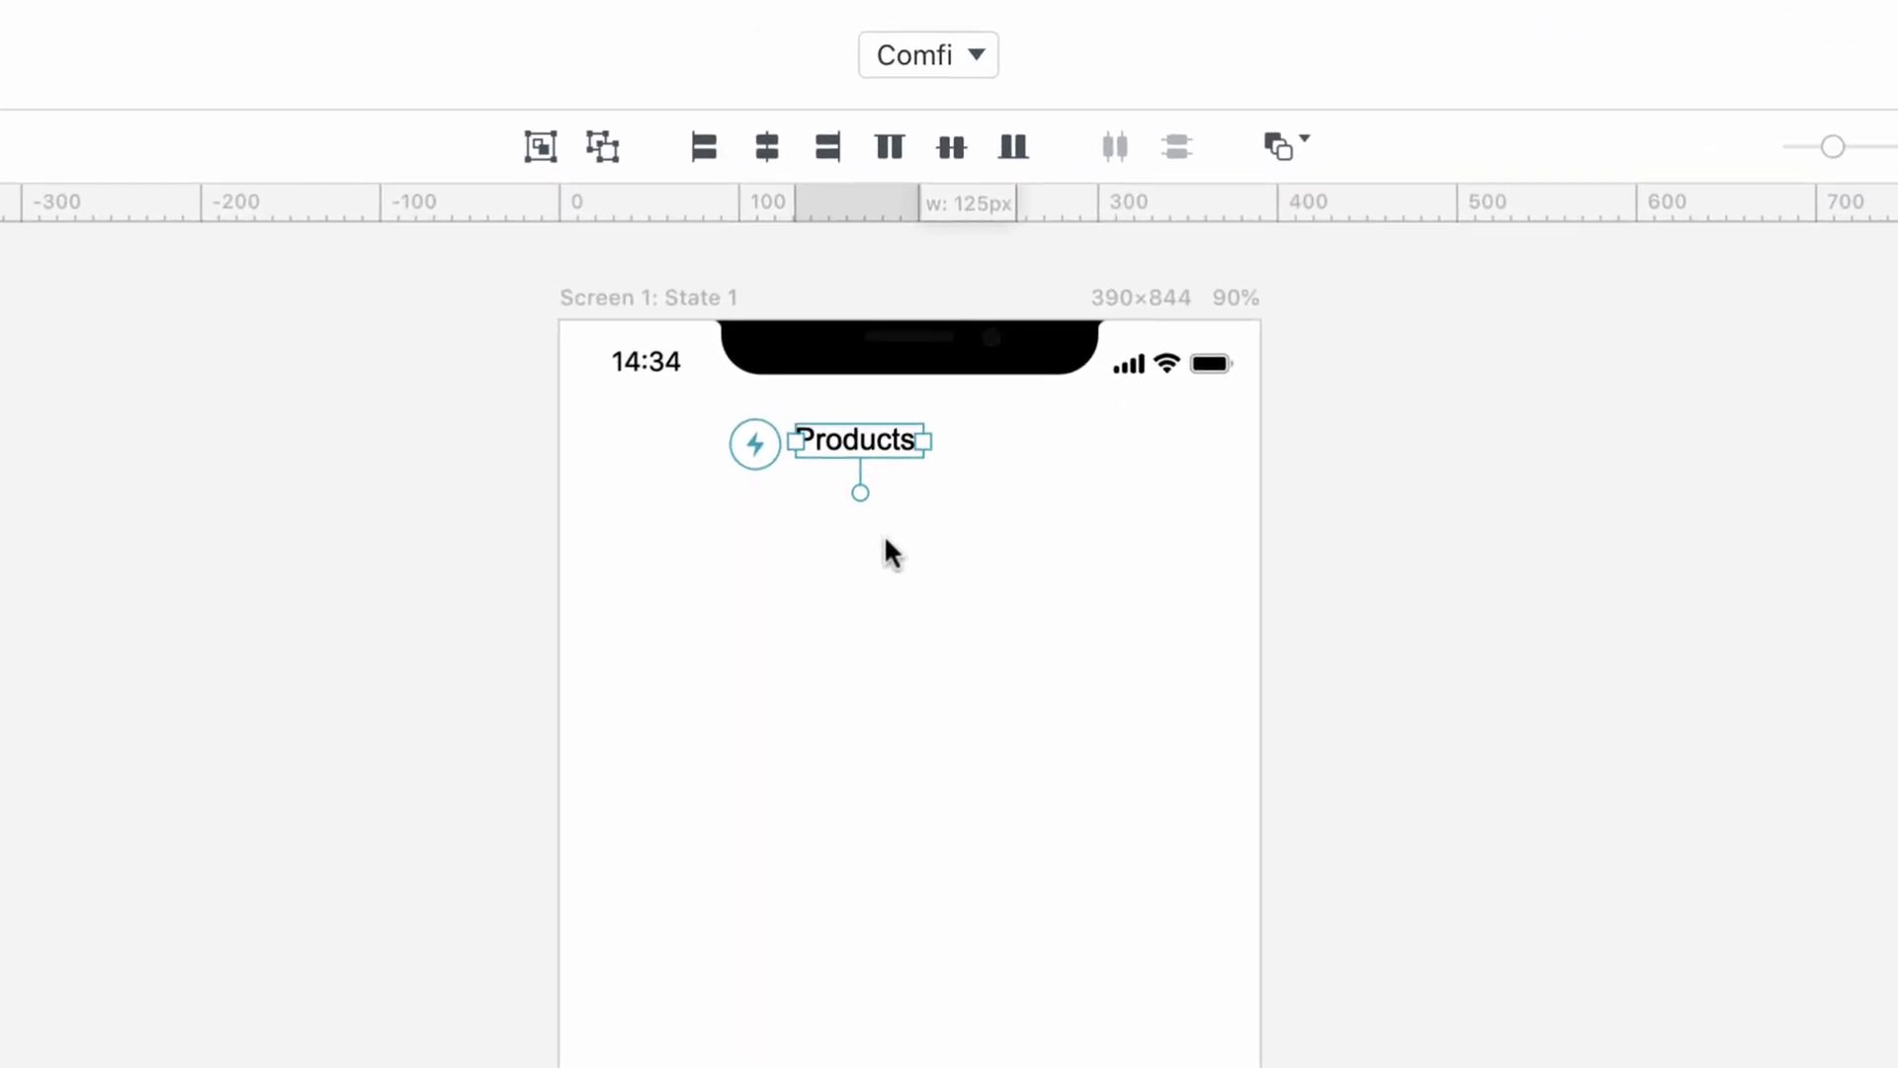
left_click(771, 166)
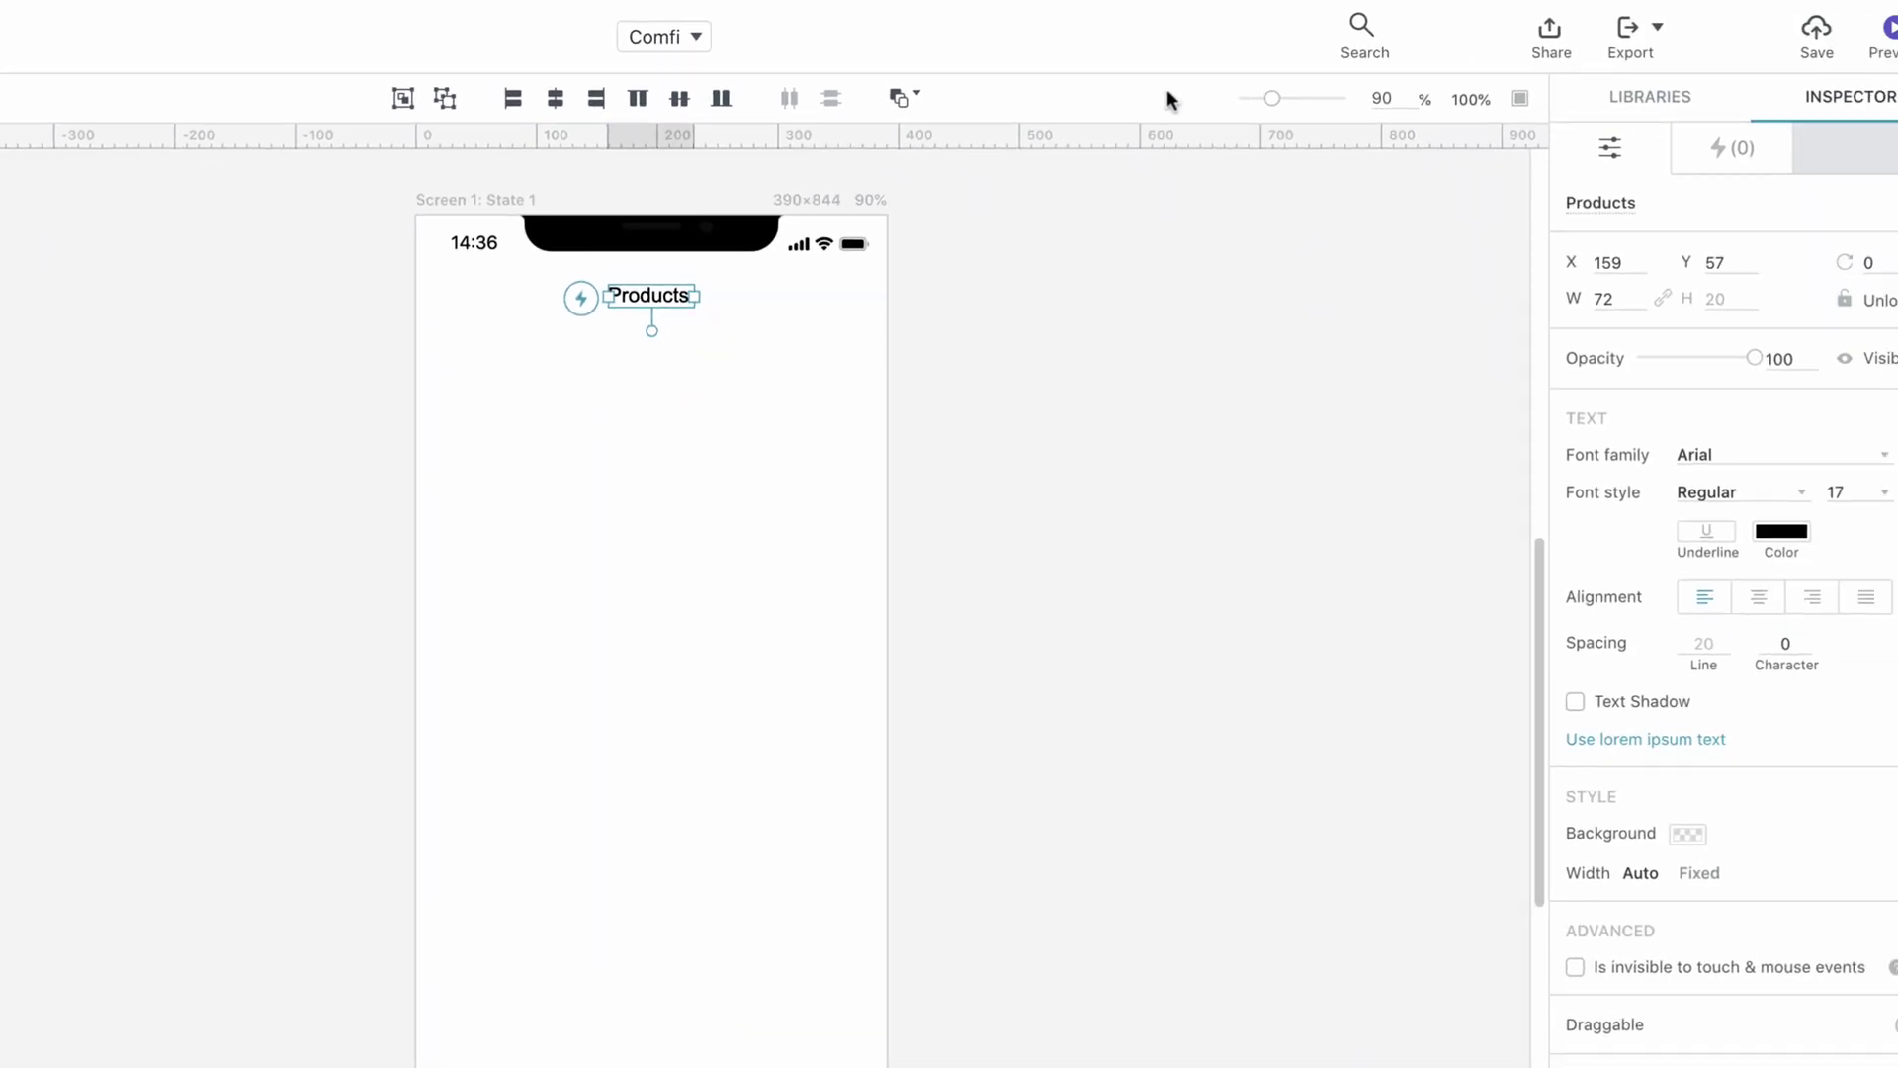
Add an image placeholder below the title, stretched to the full 390 px screen width
left_click(1636, 96)
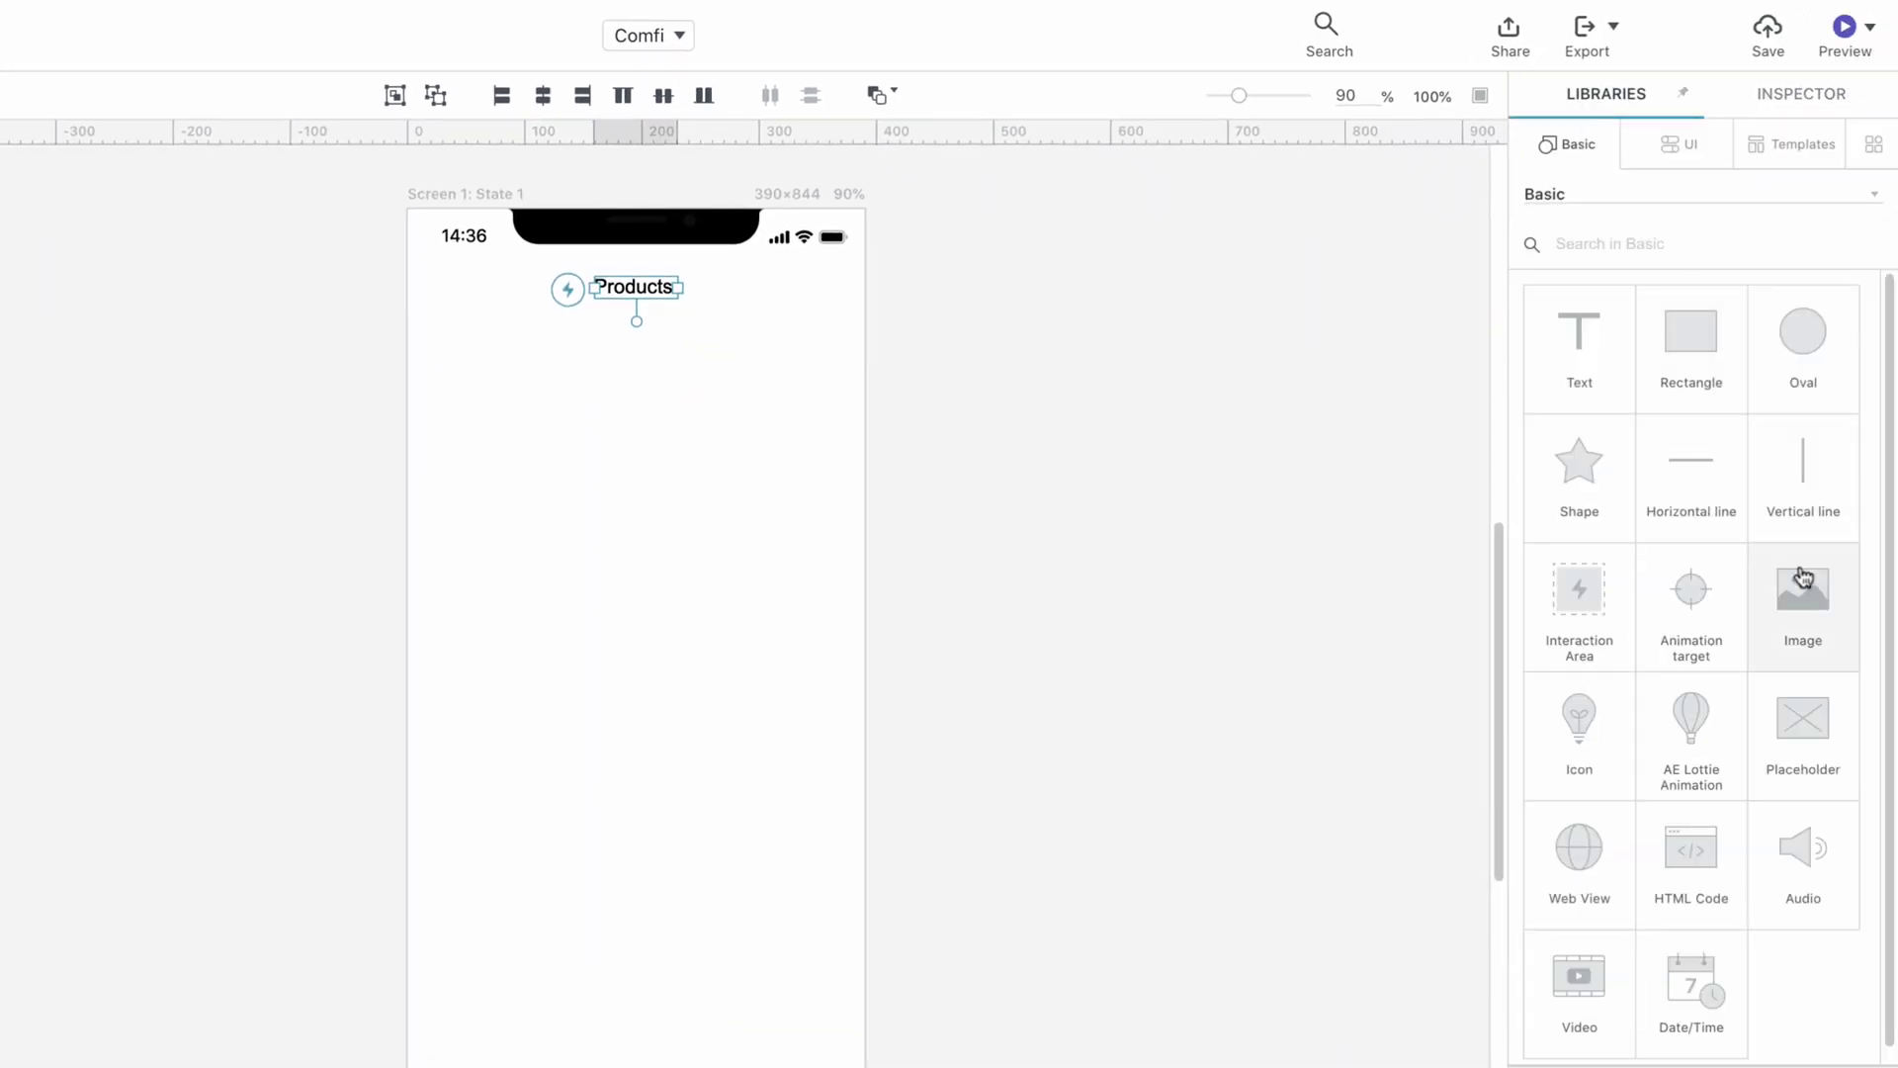
left_click_drag(1852, 611, 461, 366)
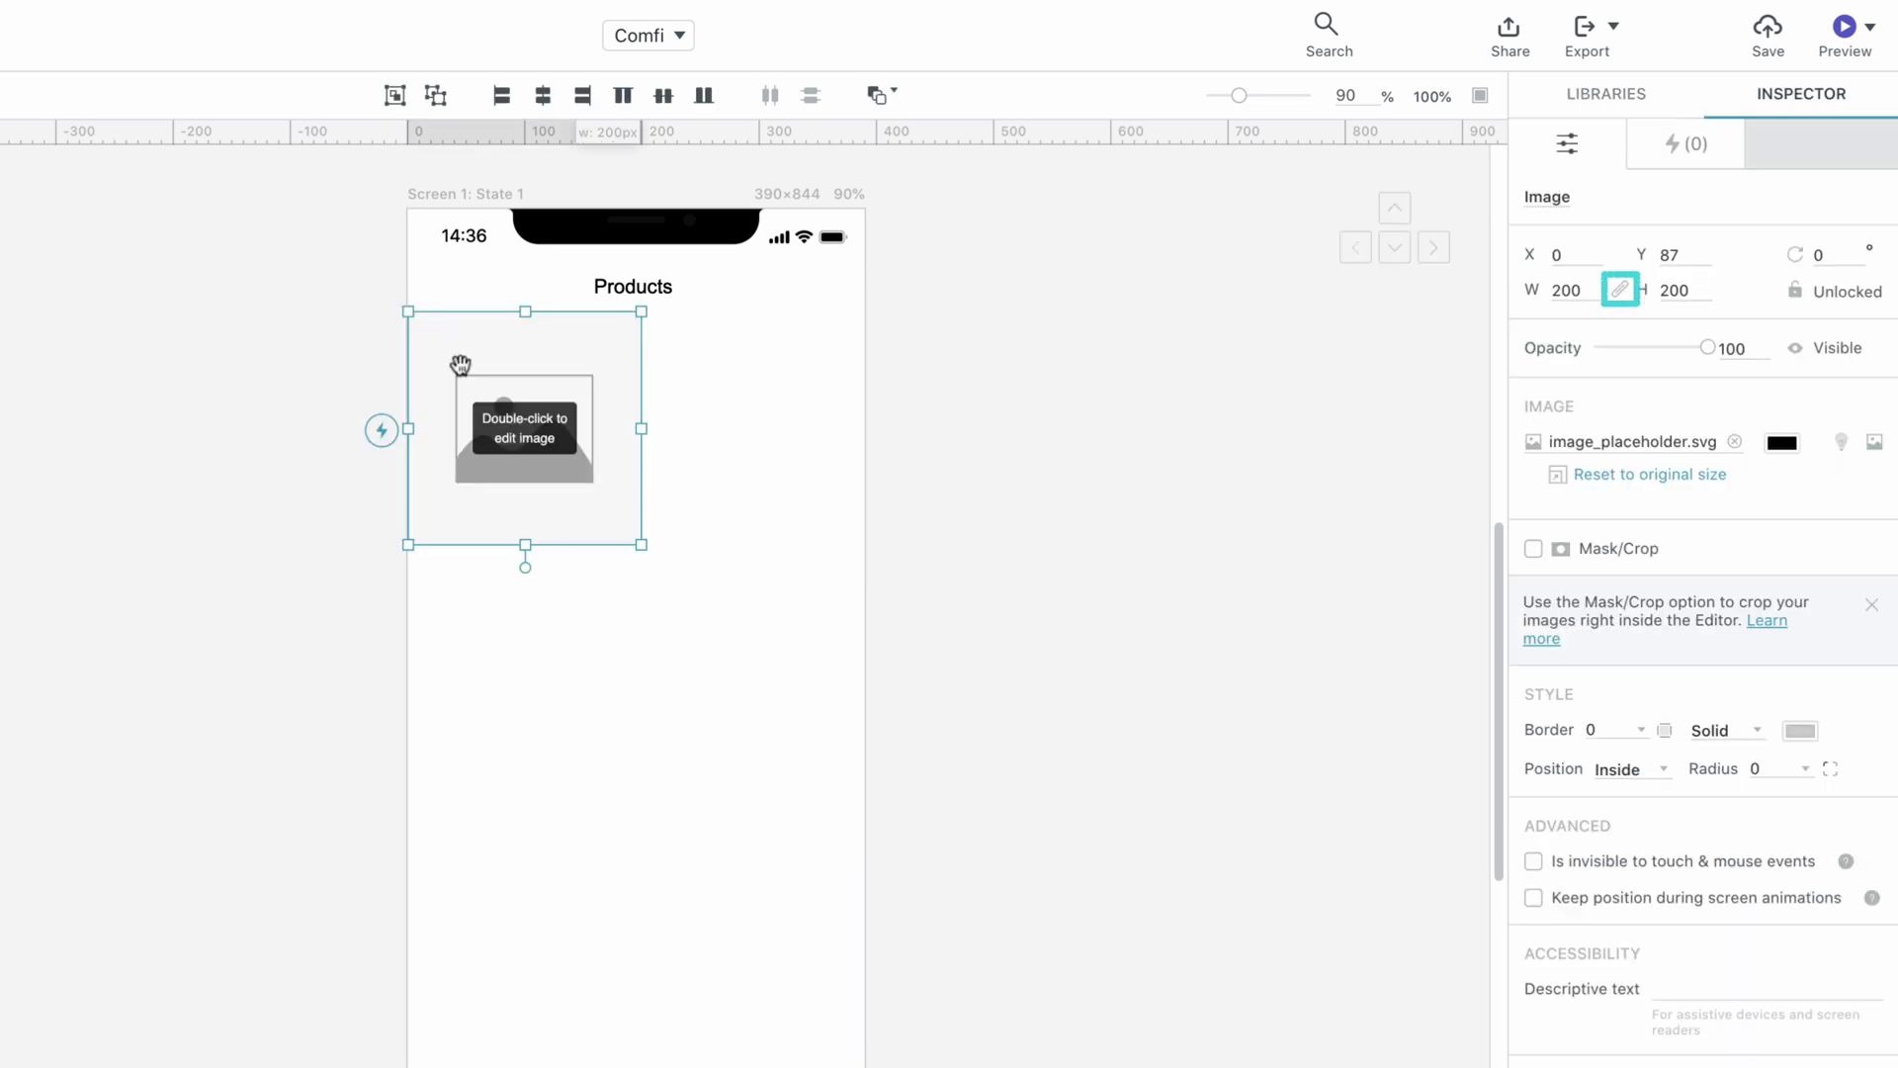
left_click(1620, 291)
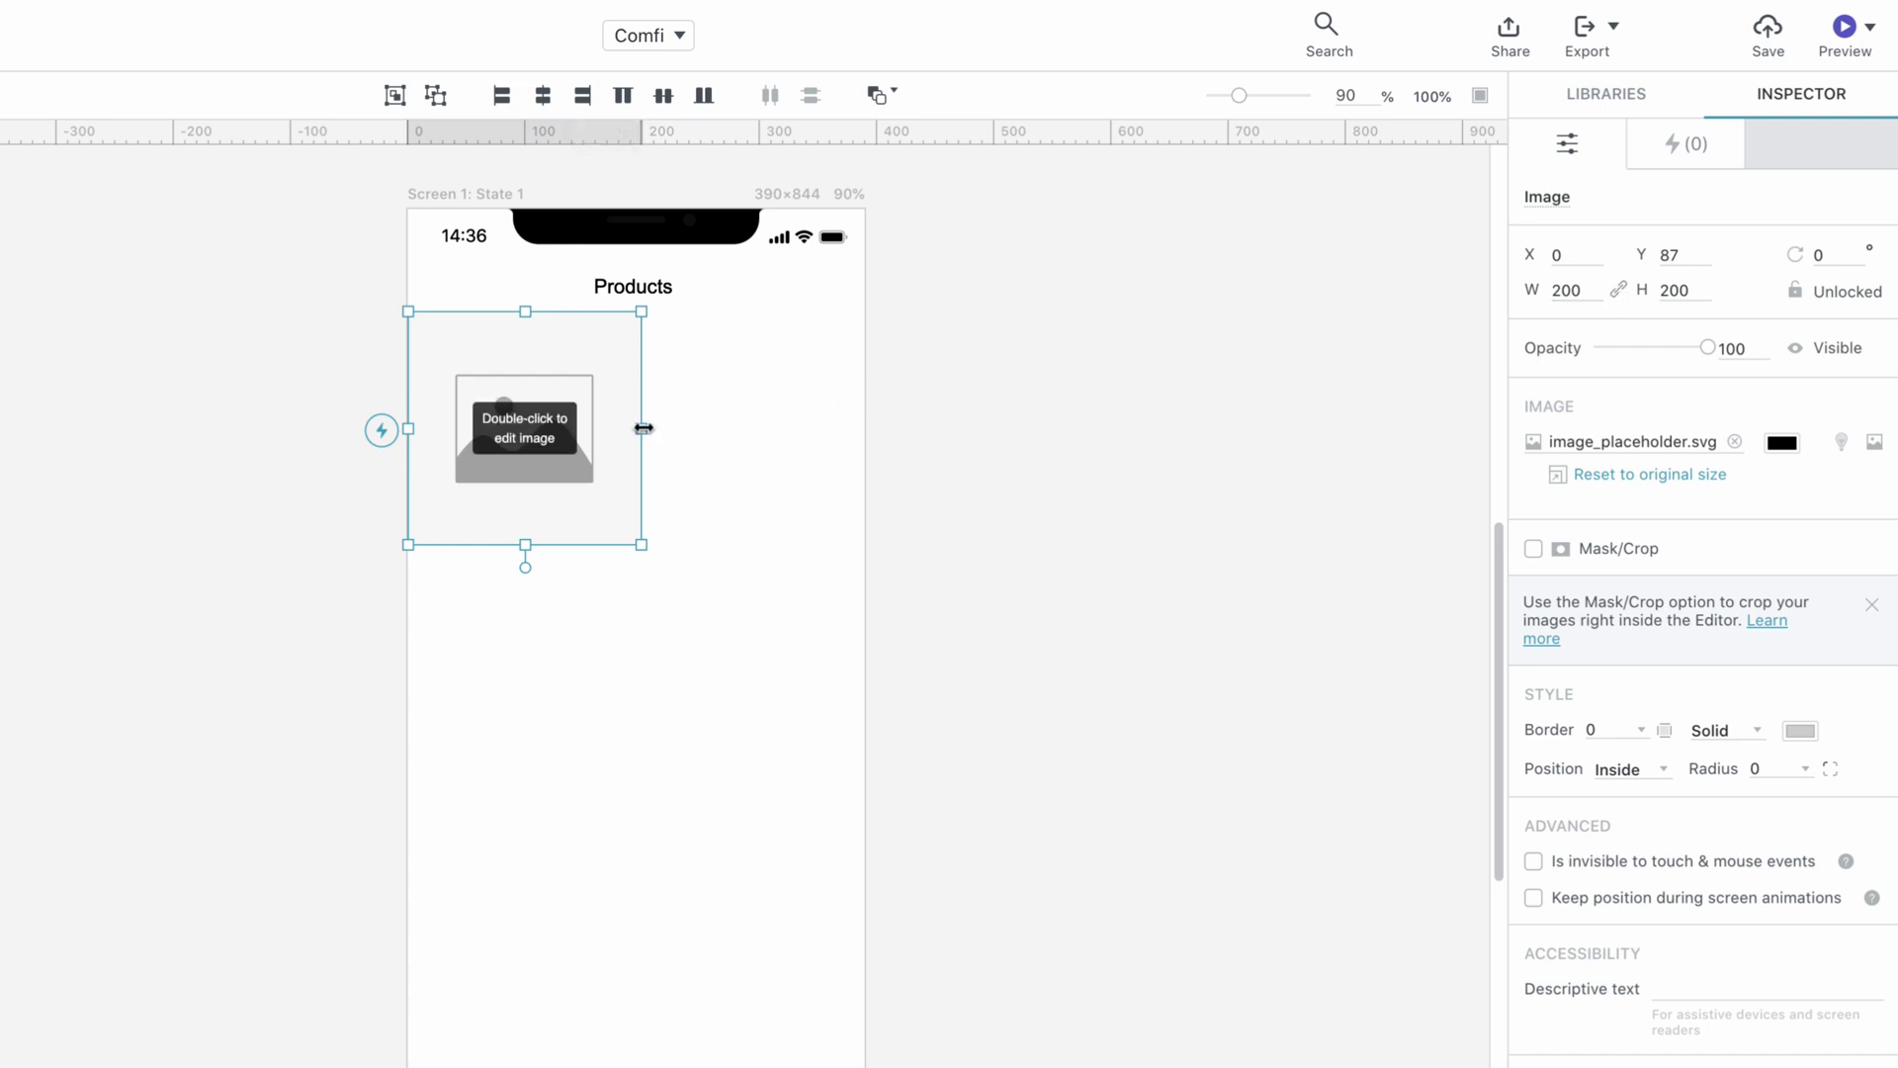
left_click_drag(642, 428, 861, 424)
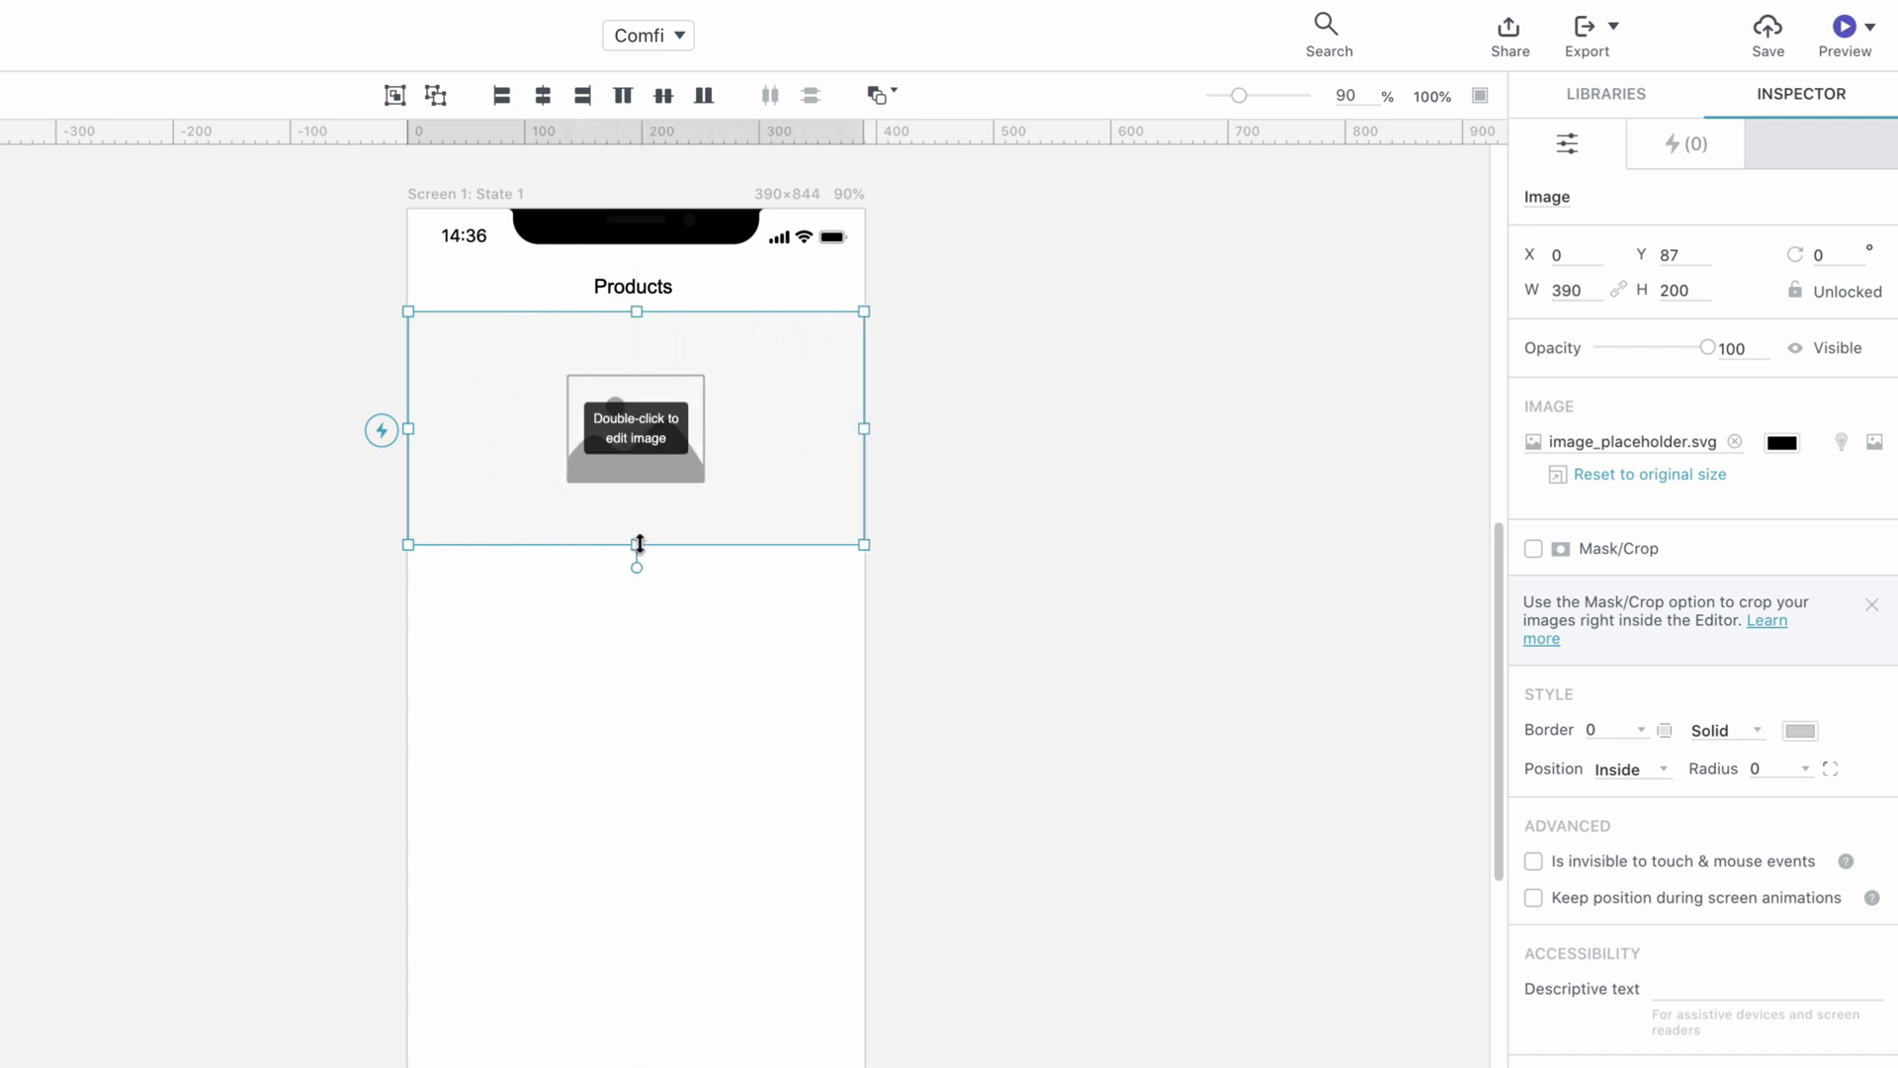
left_click_drag(636, 545, 637, 574)
Add a centred 'New Arrivals' caption just below the hero image
left_click(594, 614)
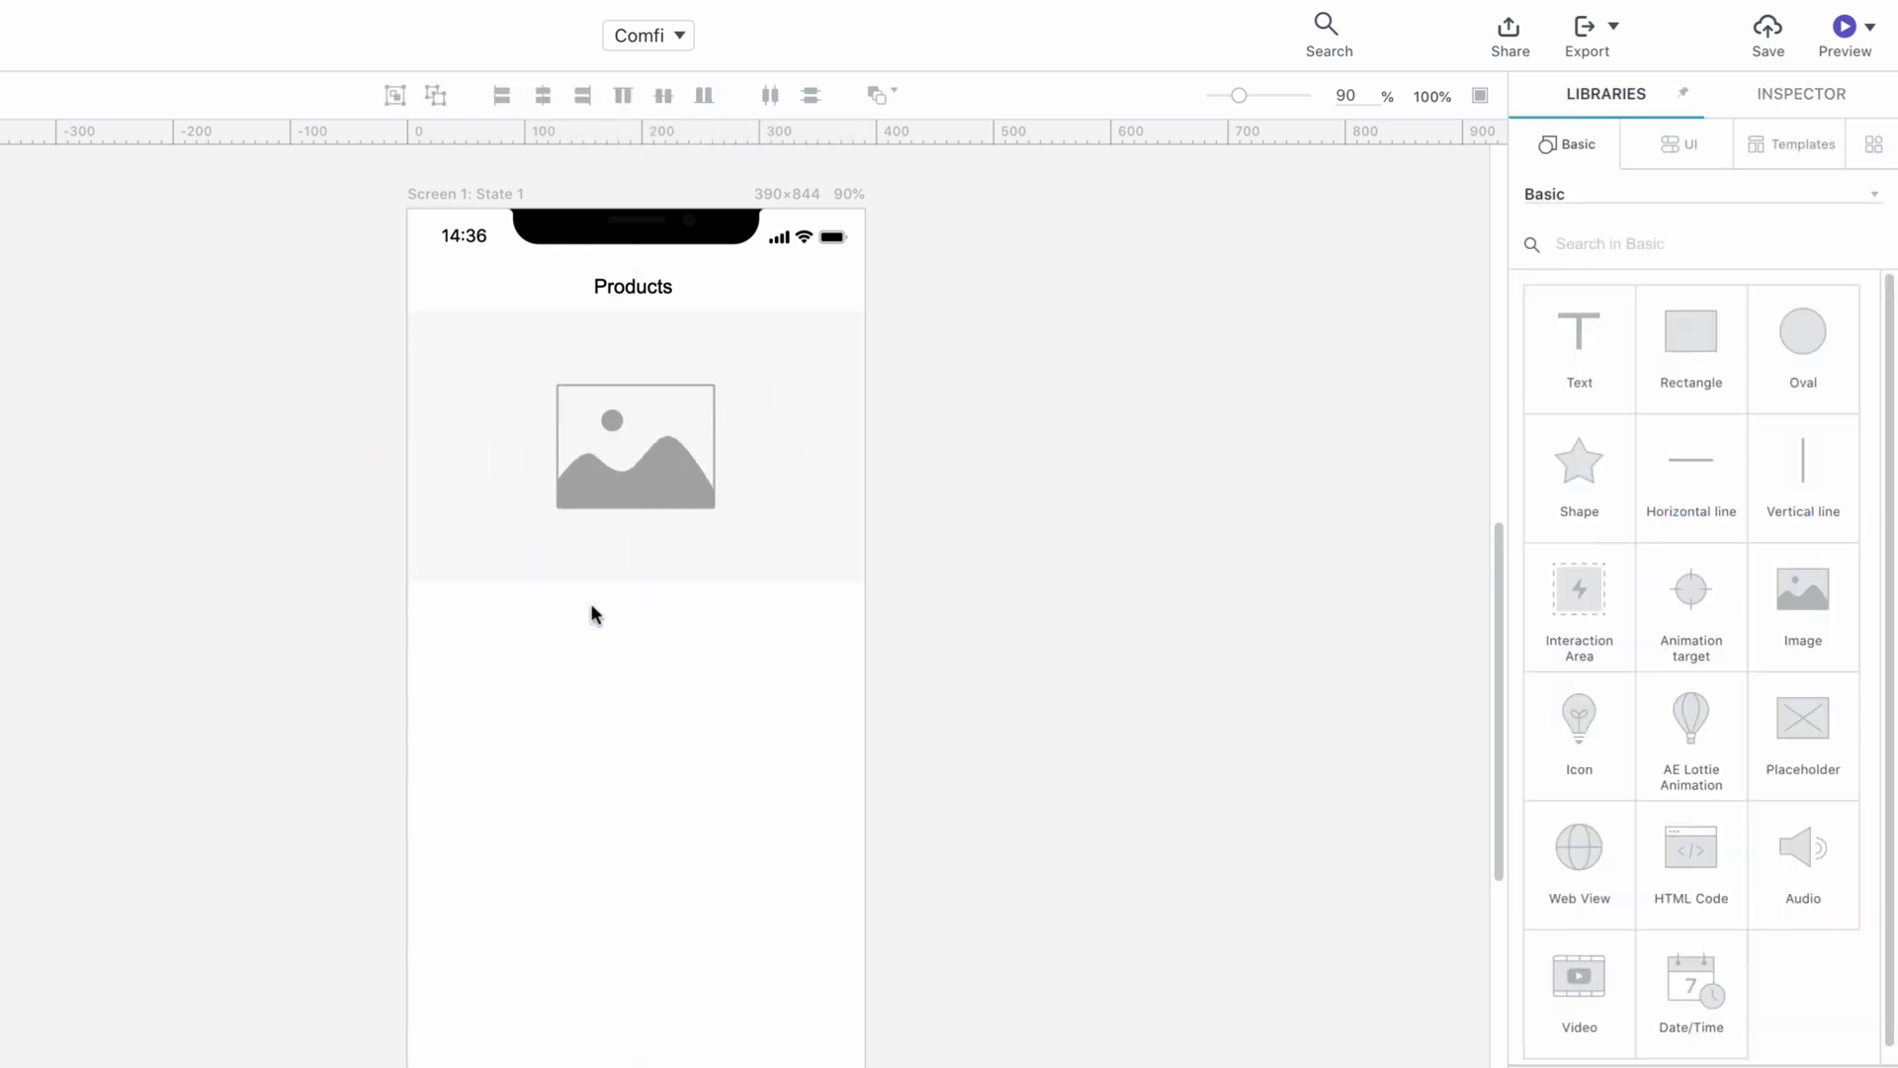
left_click(561, 535)
type("New Arrivals")
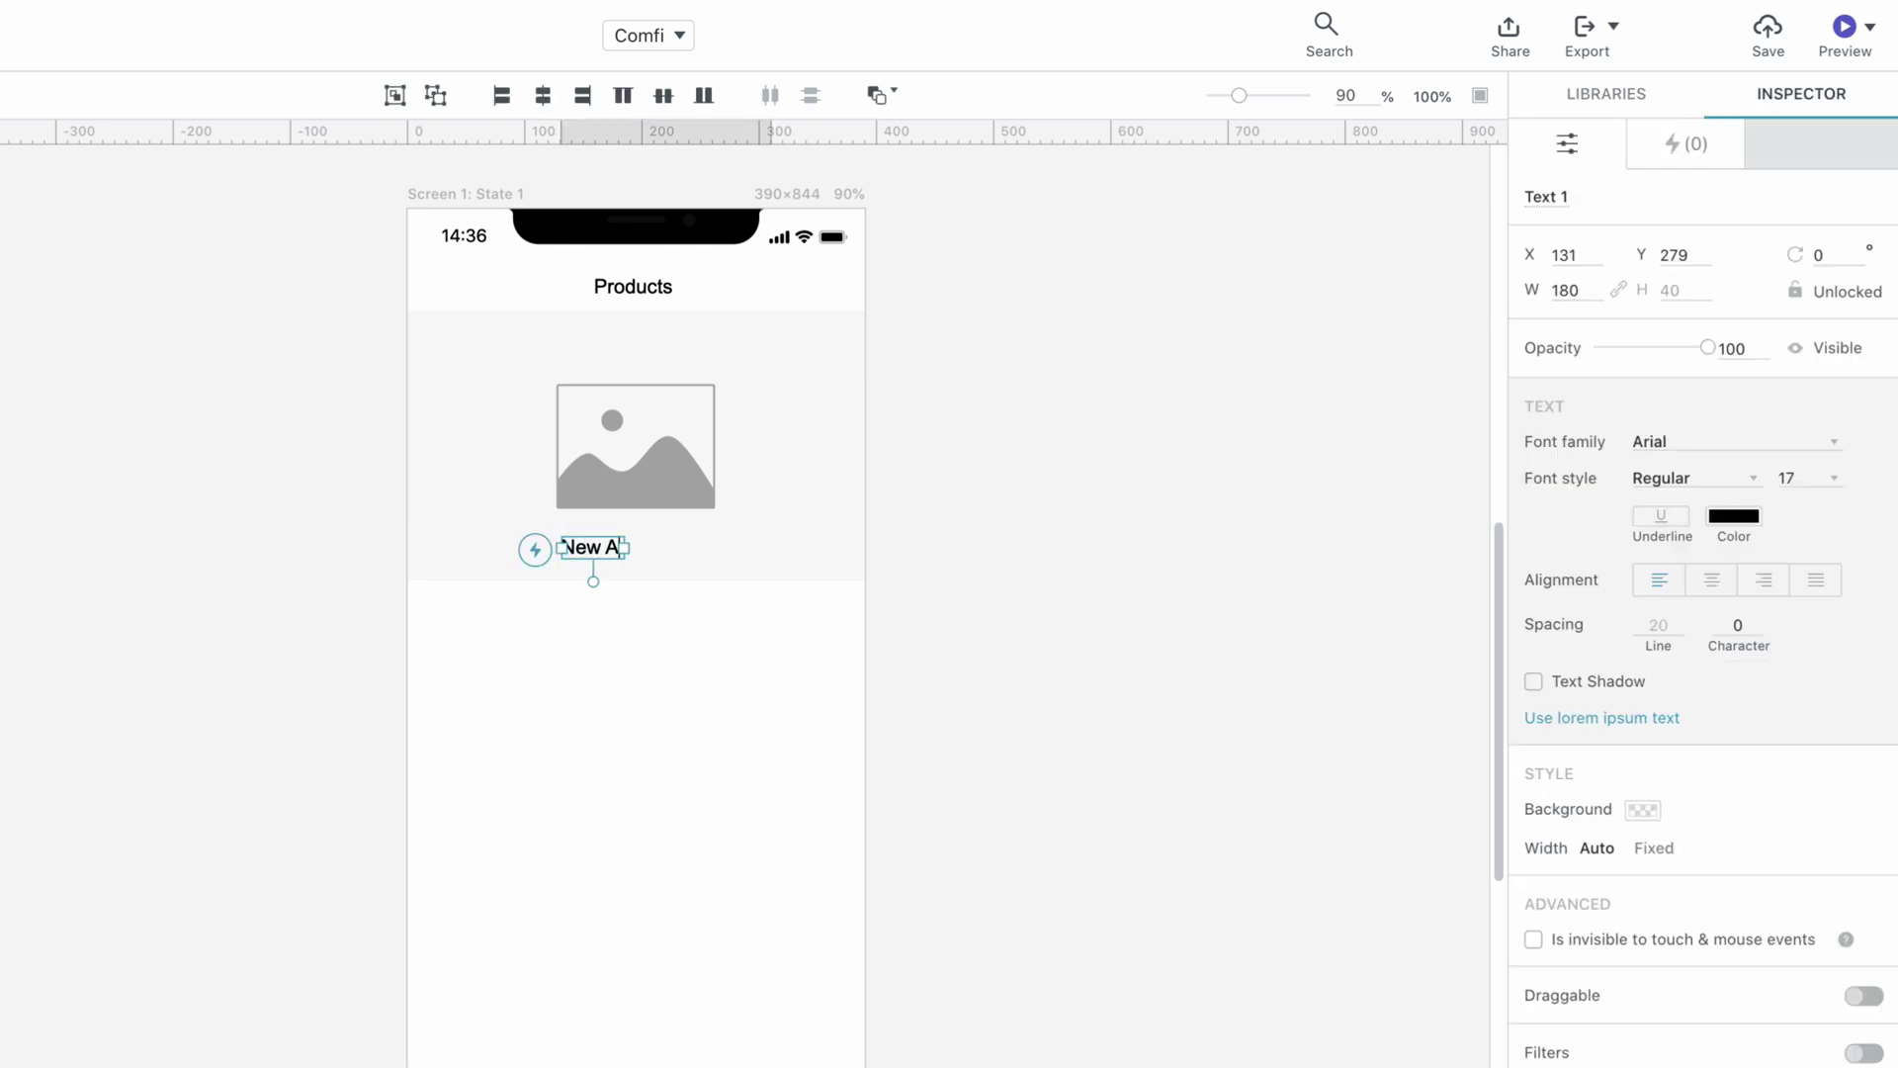
left_click(545, 97)
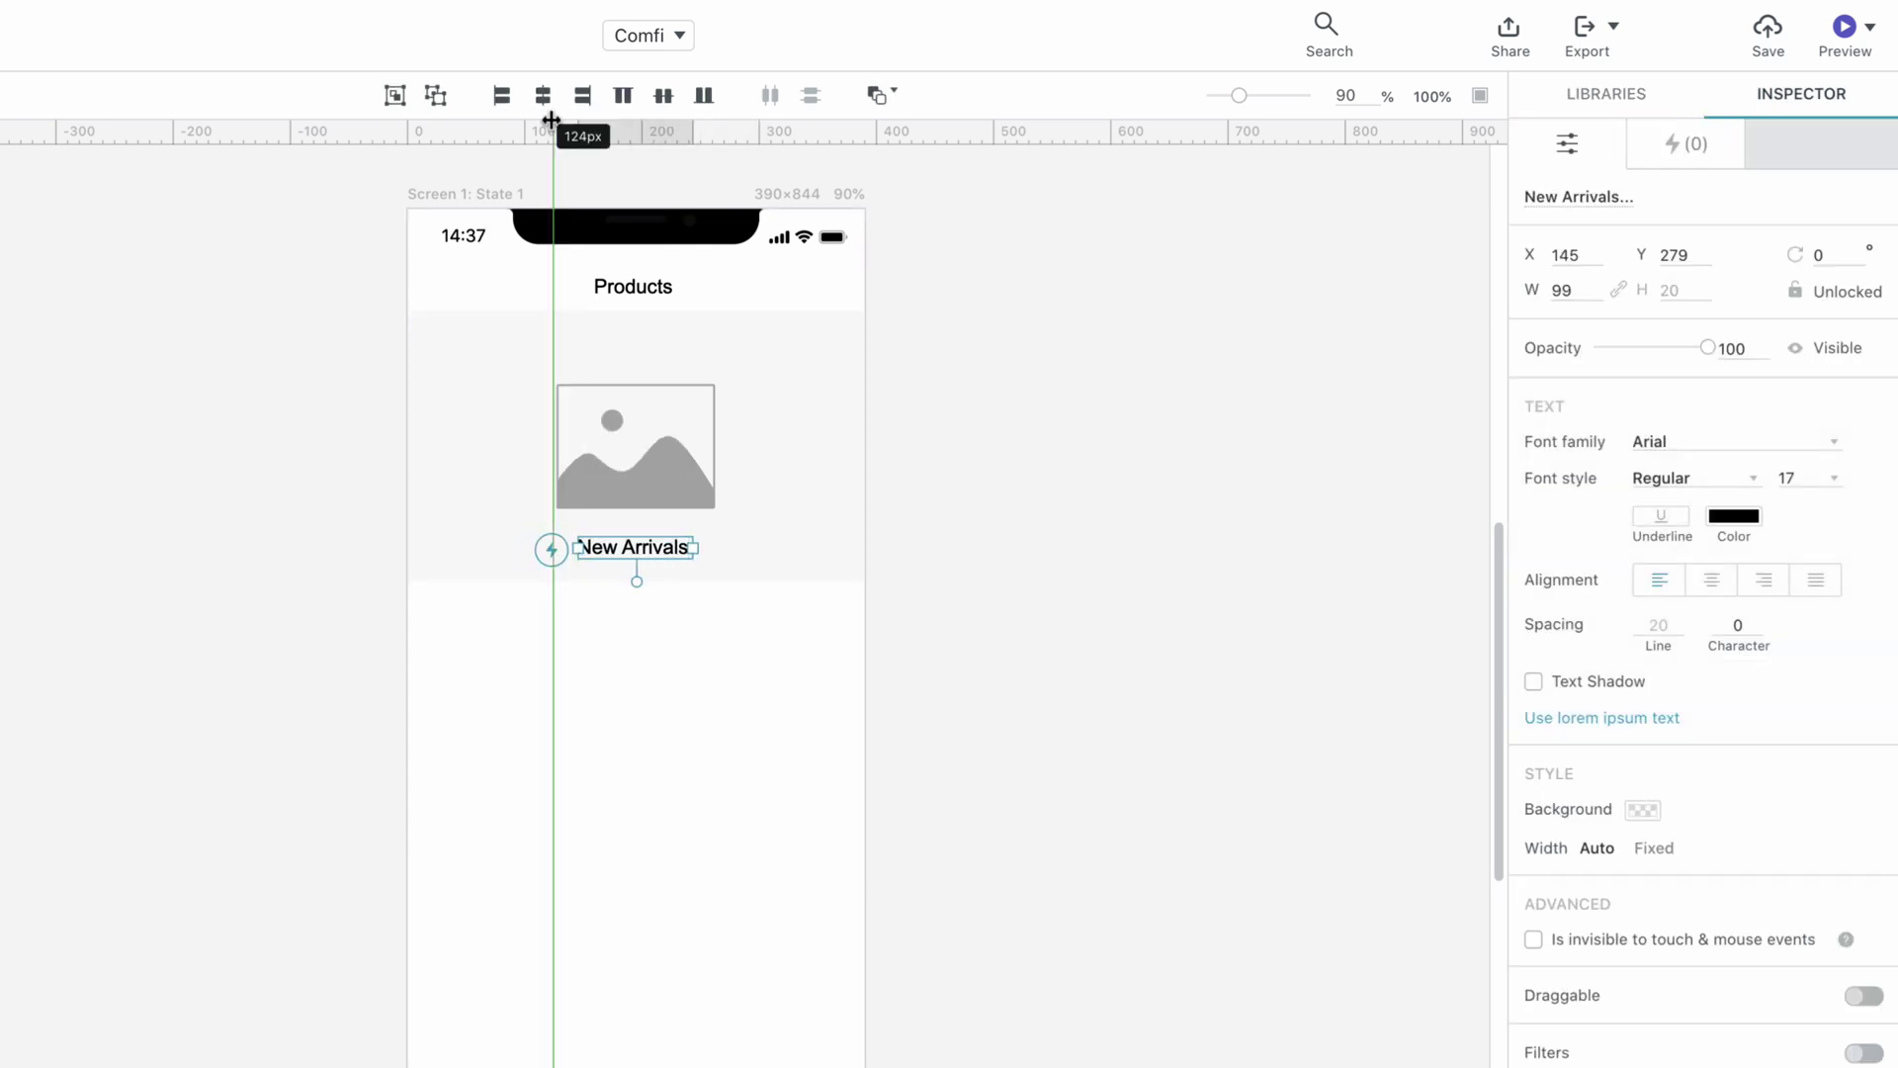
left_click_drag(618, 546, 618, 524)
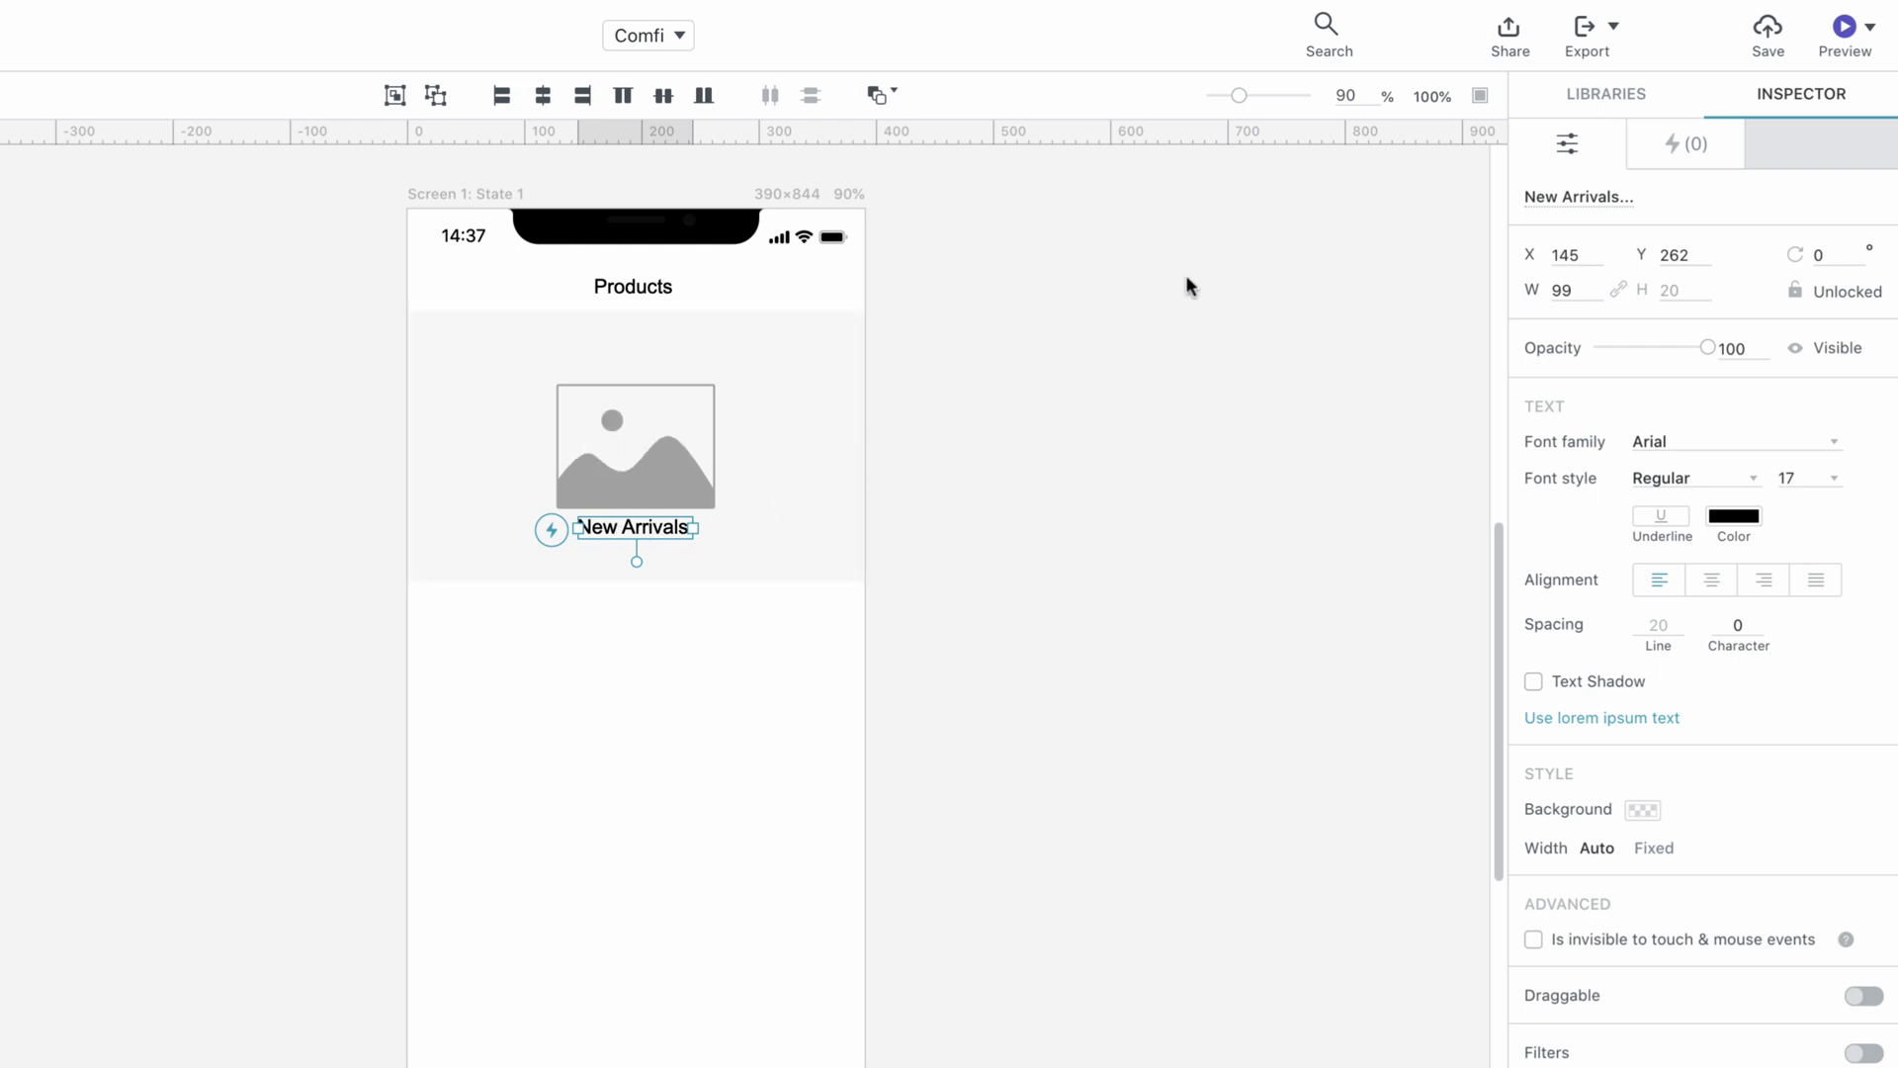
Begin the product card with a library element and a 173 px wide, taller rectangle
left_click(1551, 107)
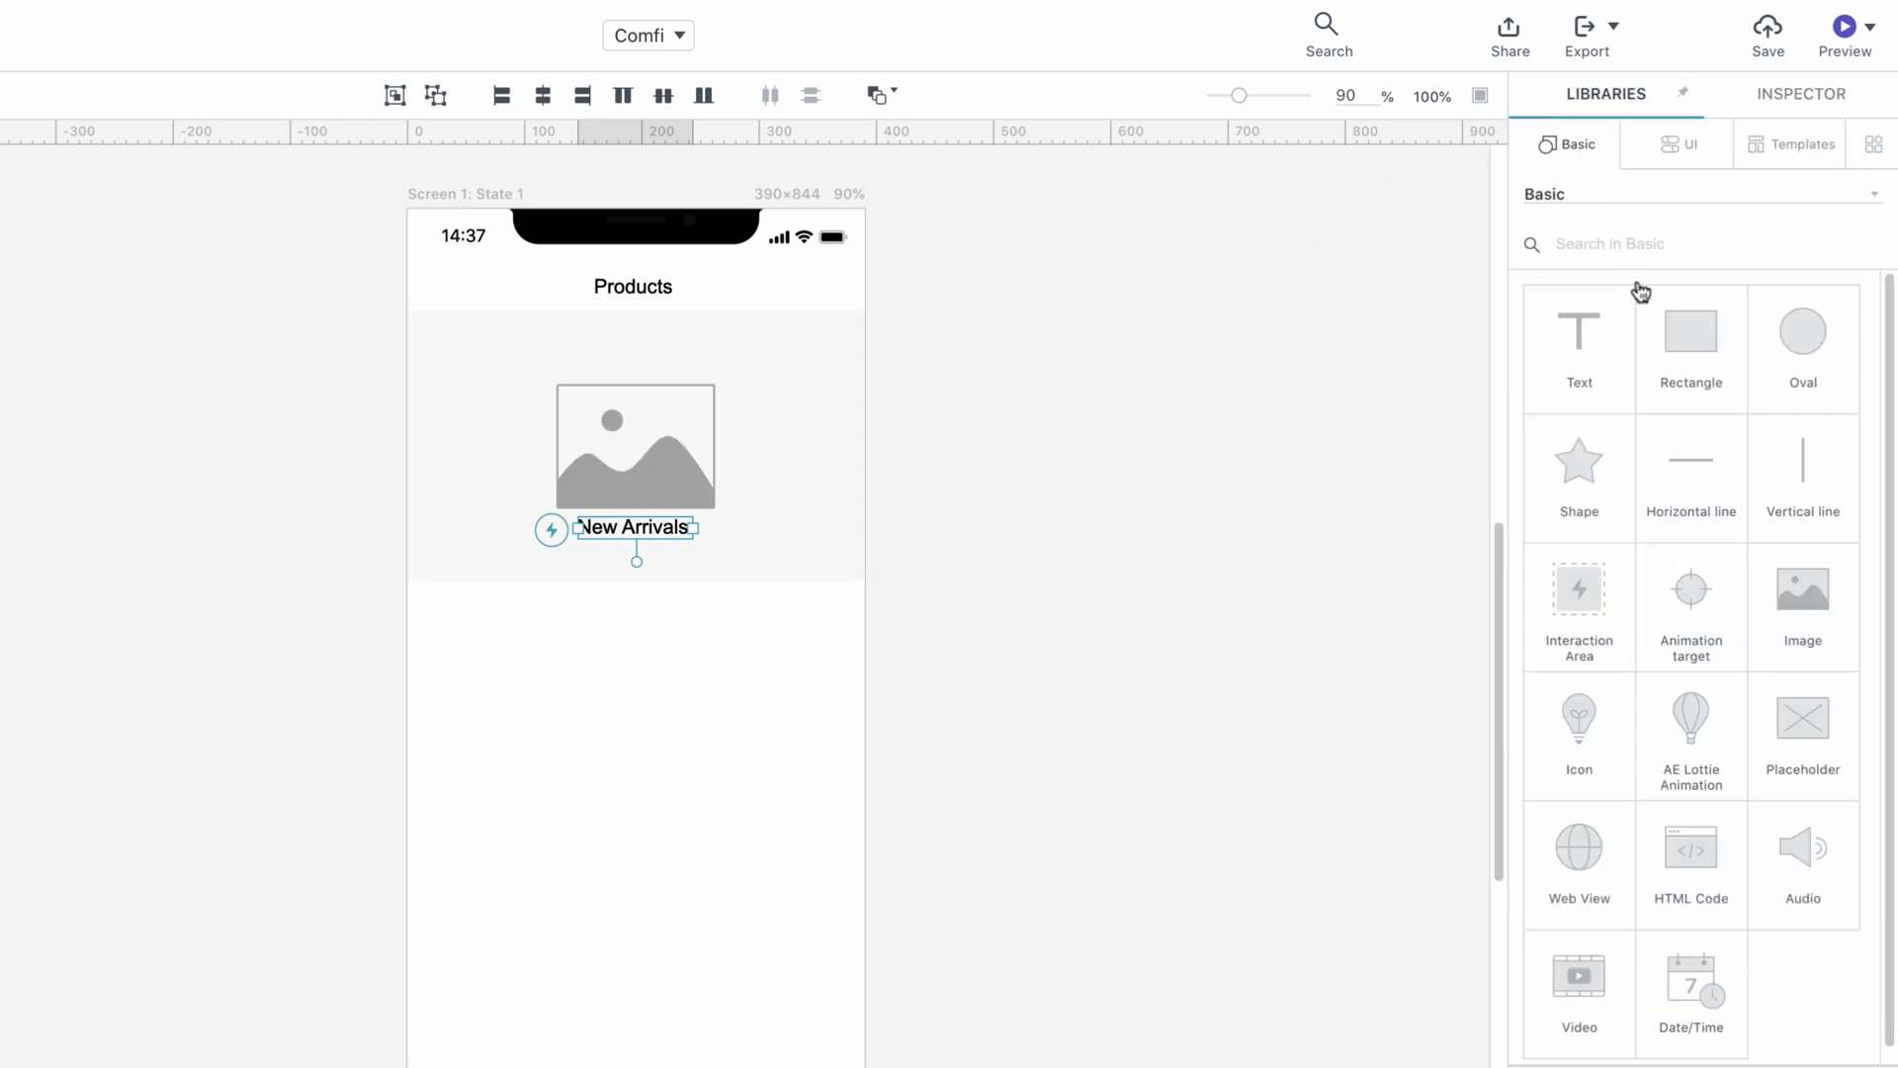
left_click_drag(1627, 365, 456, 655)
key("r")
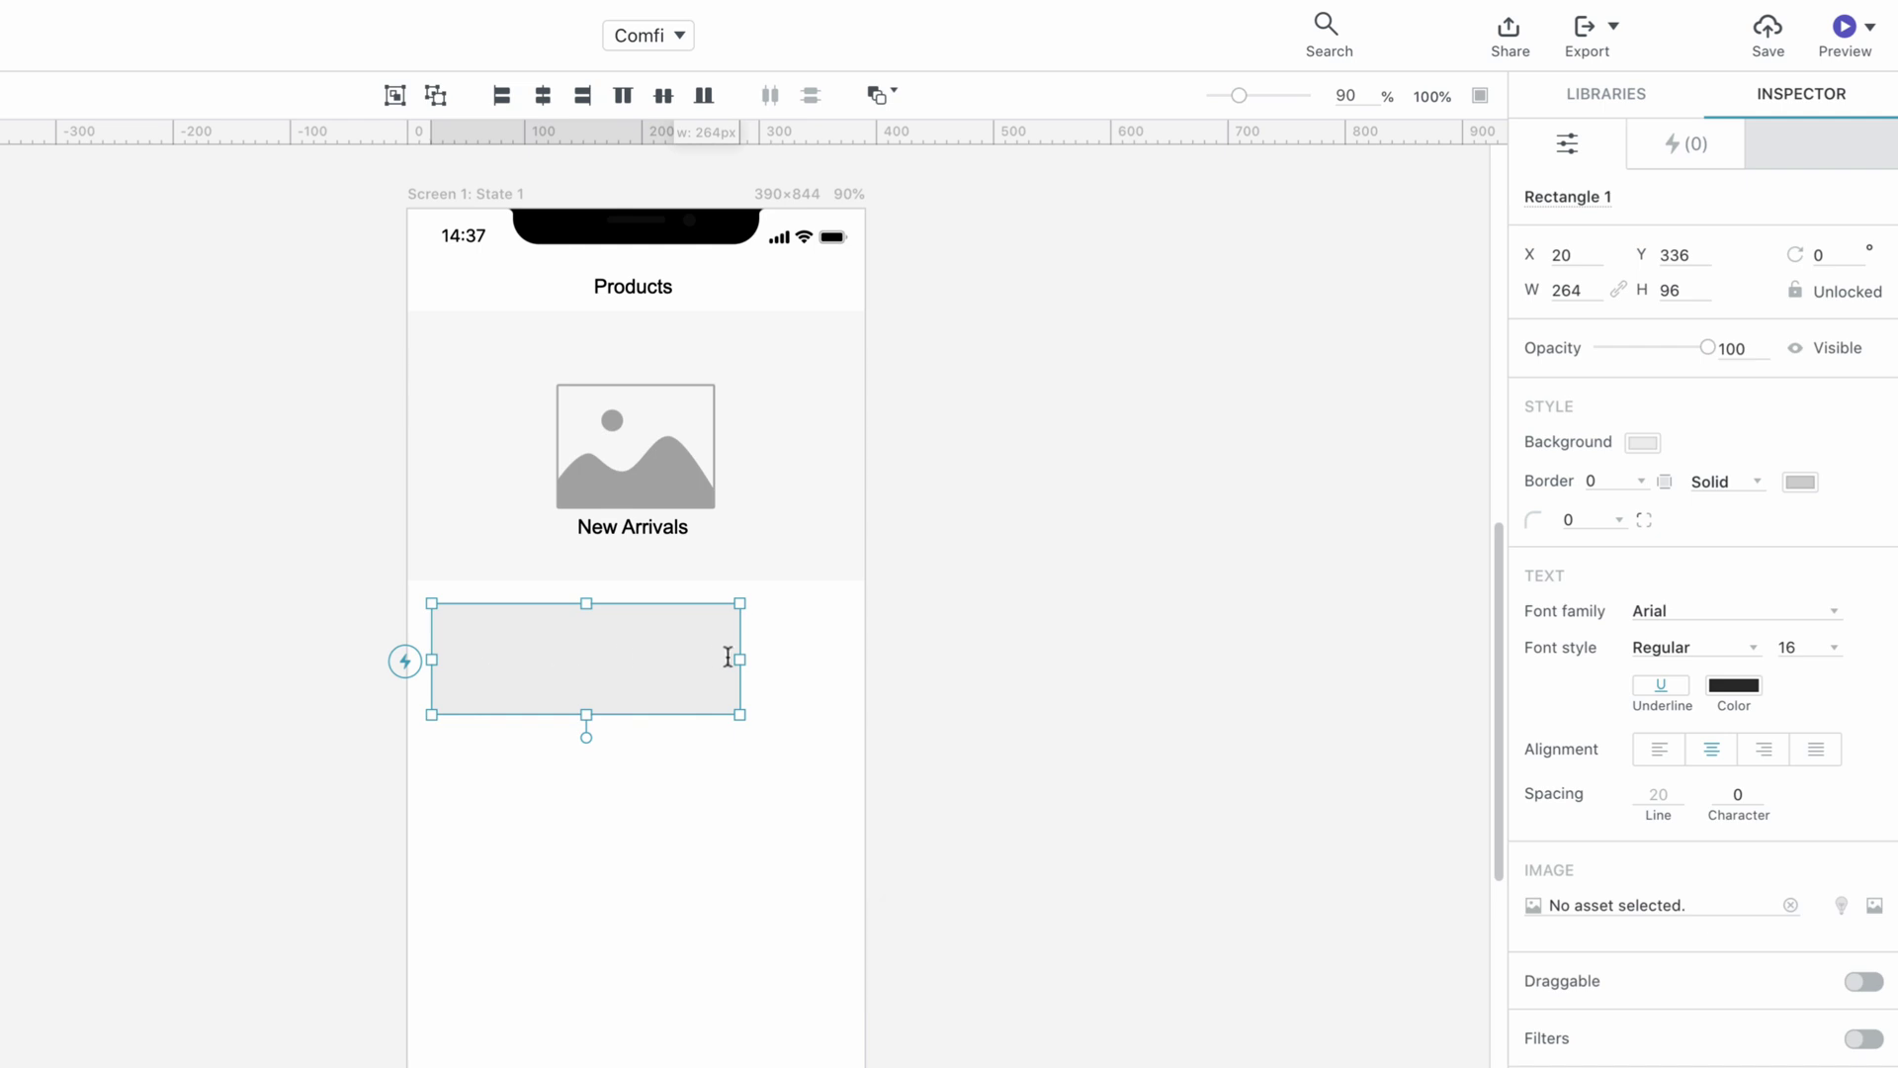
left_click_drag(730, 659, 625, 661)
left_click_drag(533, 718, 530, 899)
left_click(620, 939)
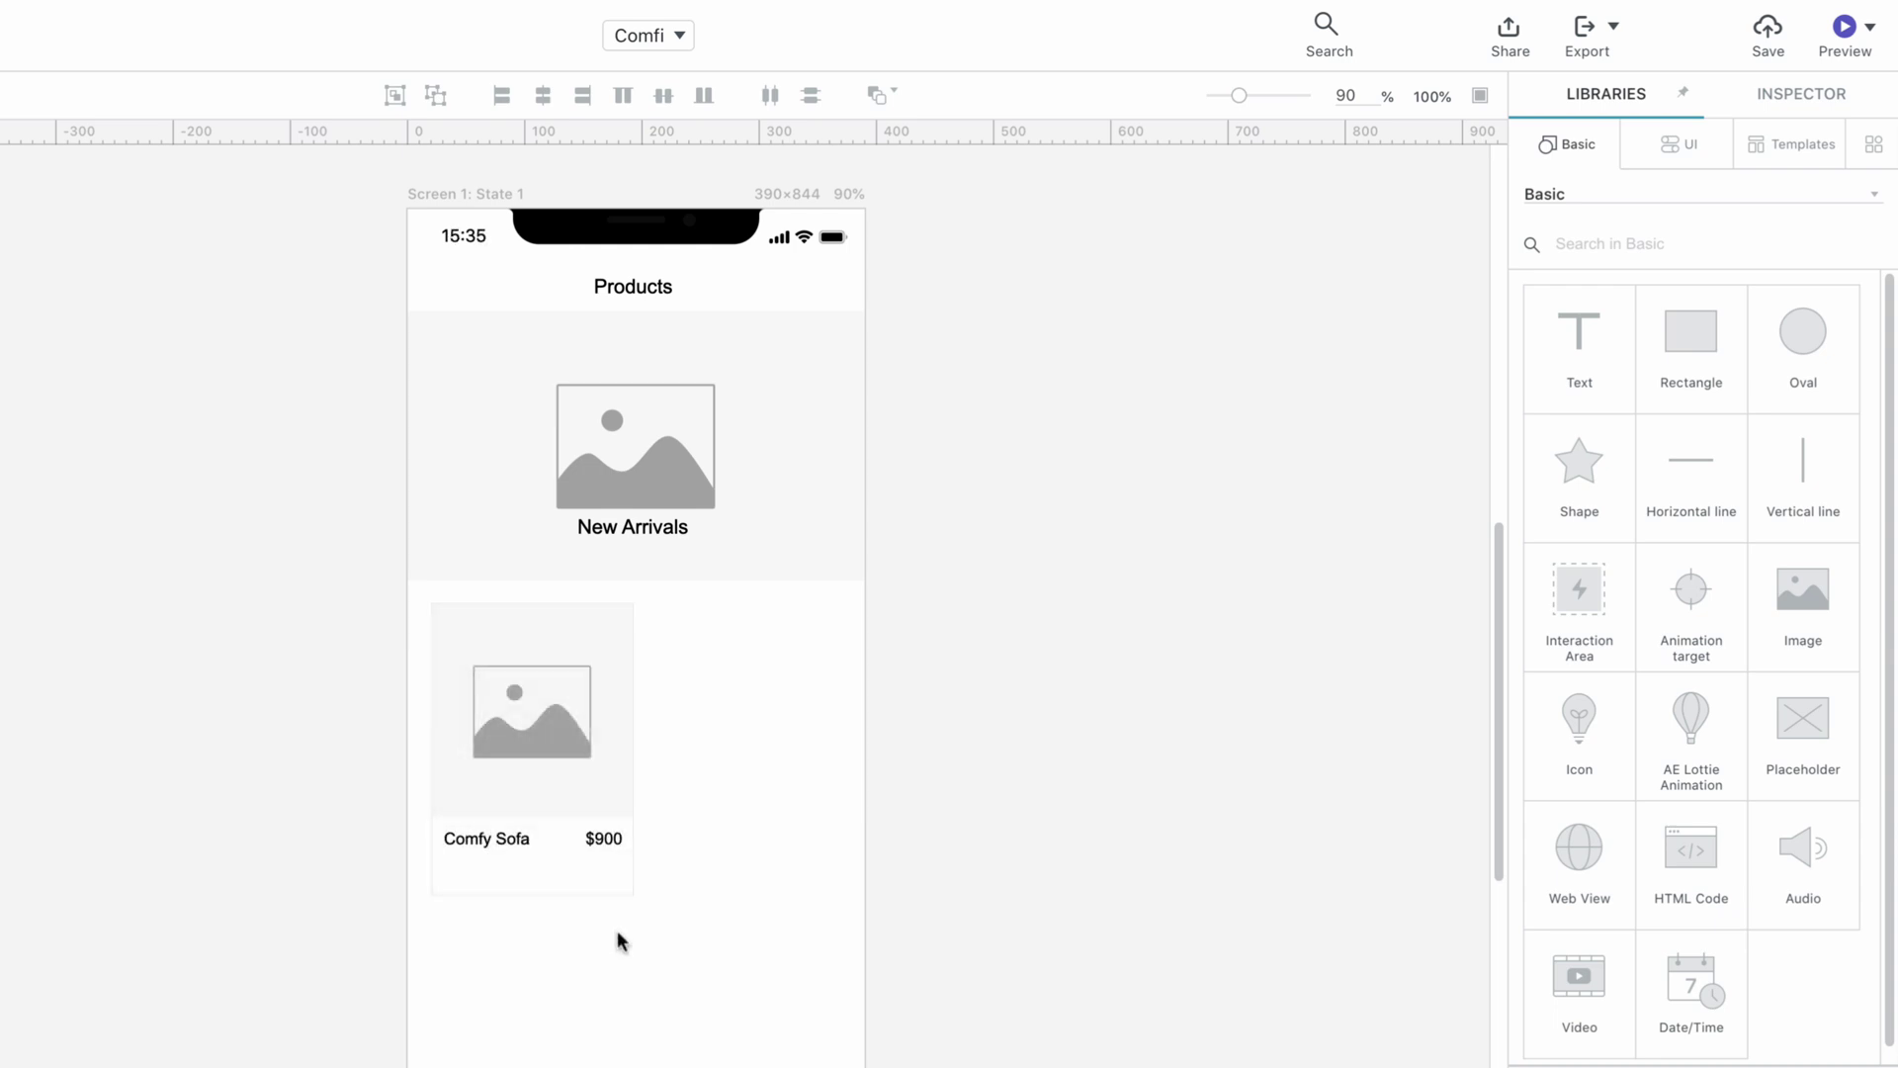
Add a 16 px star shape just below the Comfy Sofa name
left_click_drag(1555, 488, 479, 870)
left_click_drag(317, 754, 941, 1011)
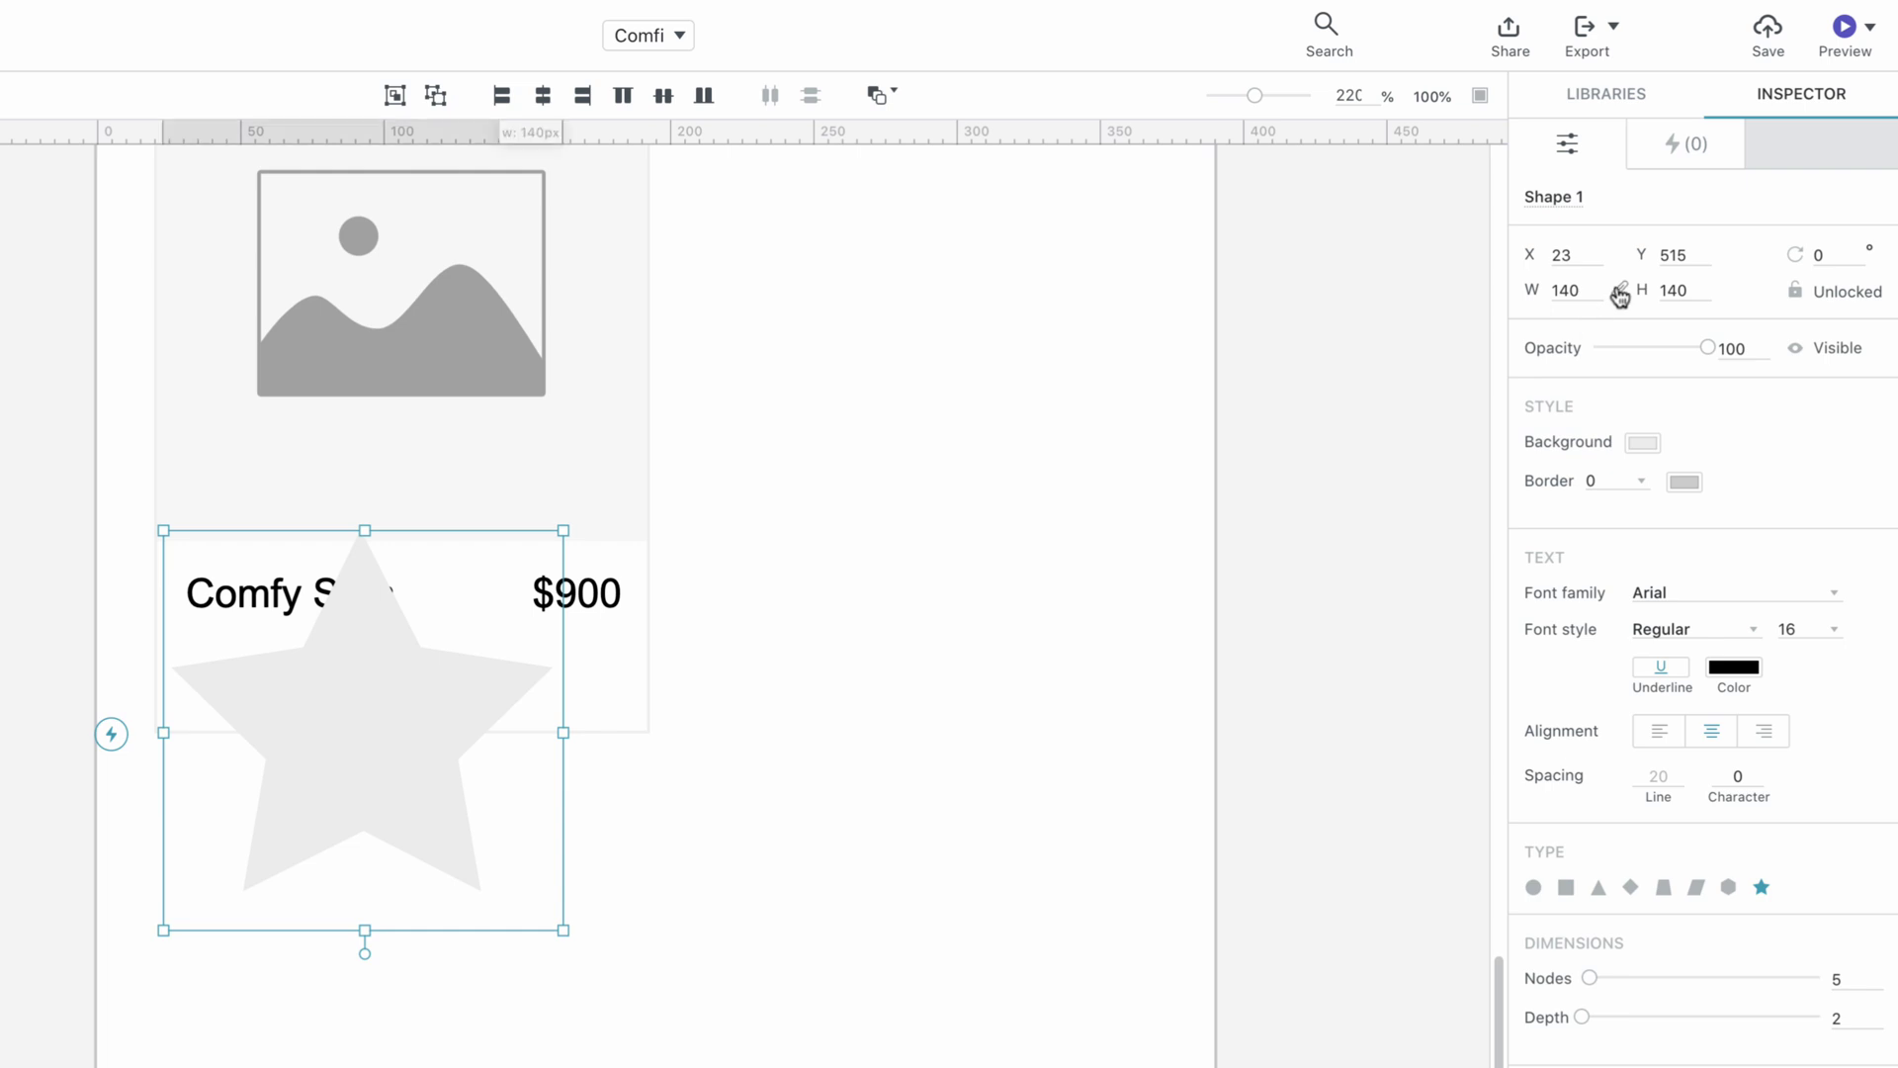
double_click(1565, 290)
type("16")
key("Return")
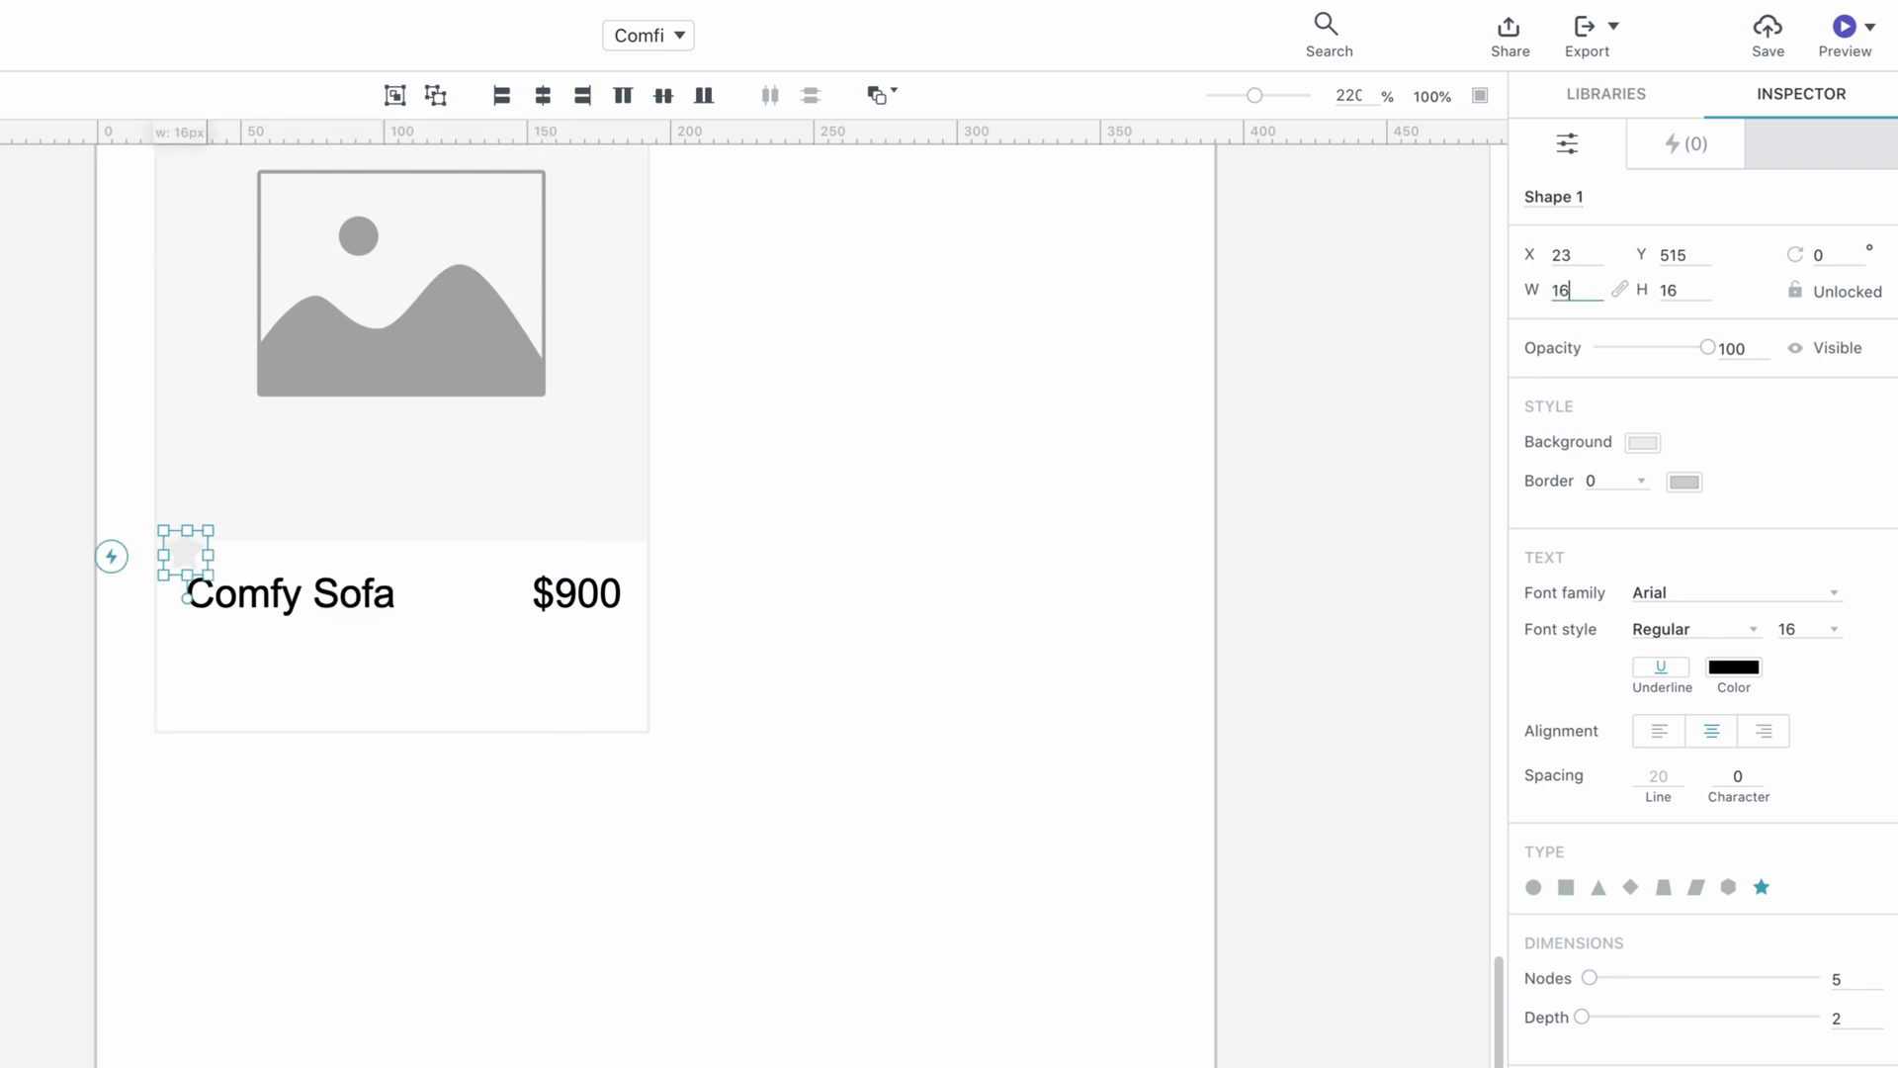
left_click_drag(184, 552, 441, 672)
Duplicate the star into a row of five and distribute them evenly
right_click(205, 667)
left_click(267, 797)
key("ctrl+d")
key("ctrl+d")
key("ctrl+d")
left_click(346, 672, "shift")
left_click(299, 667, "shift")
left_click(254, 668, "shift")
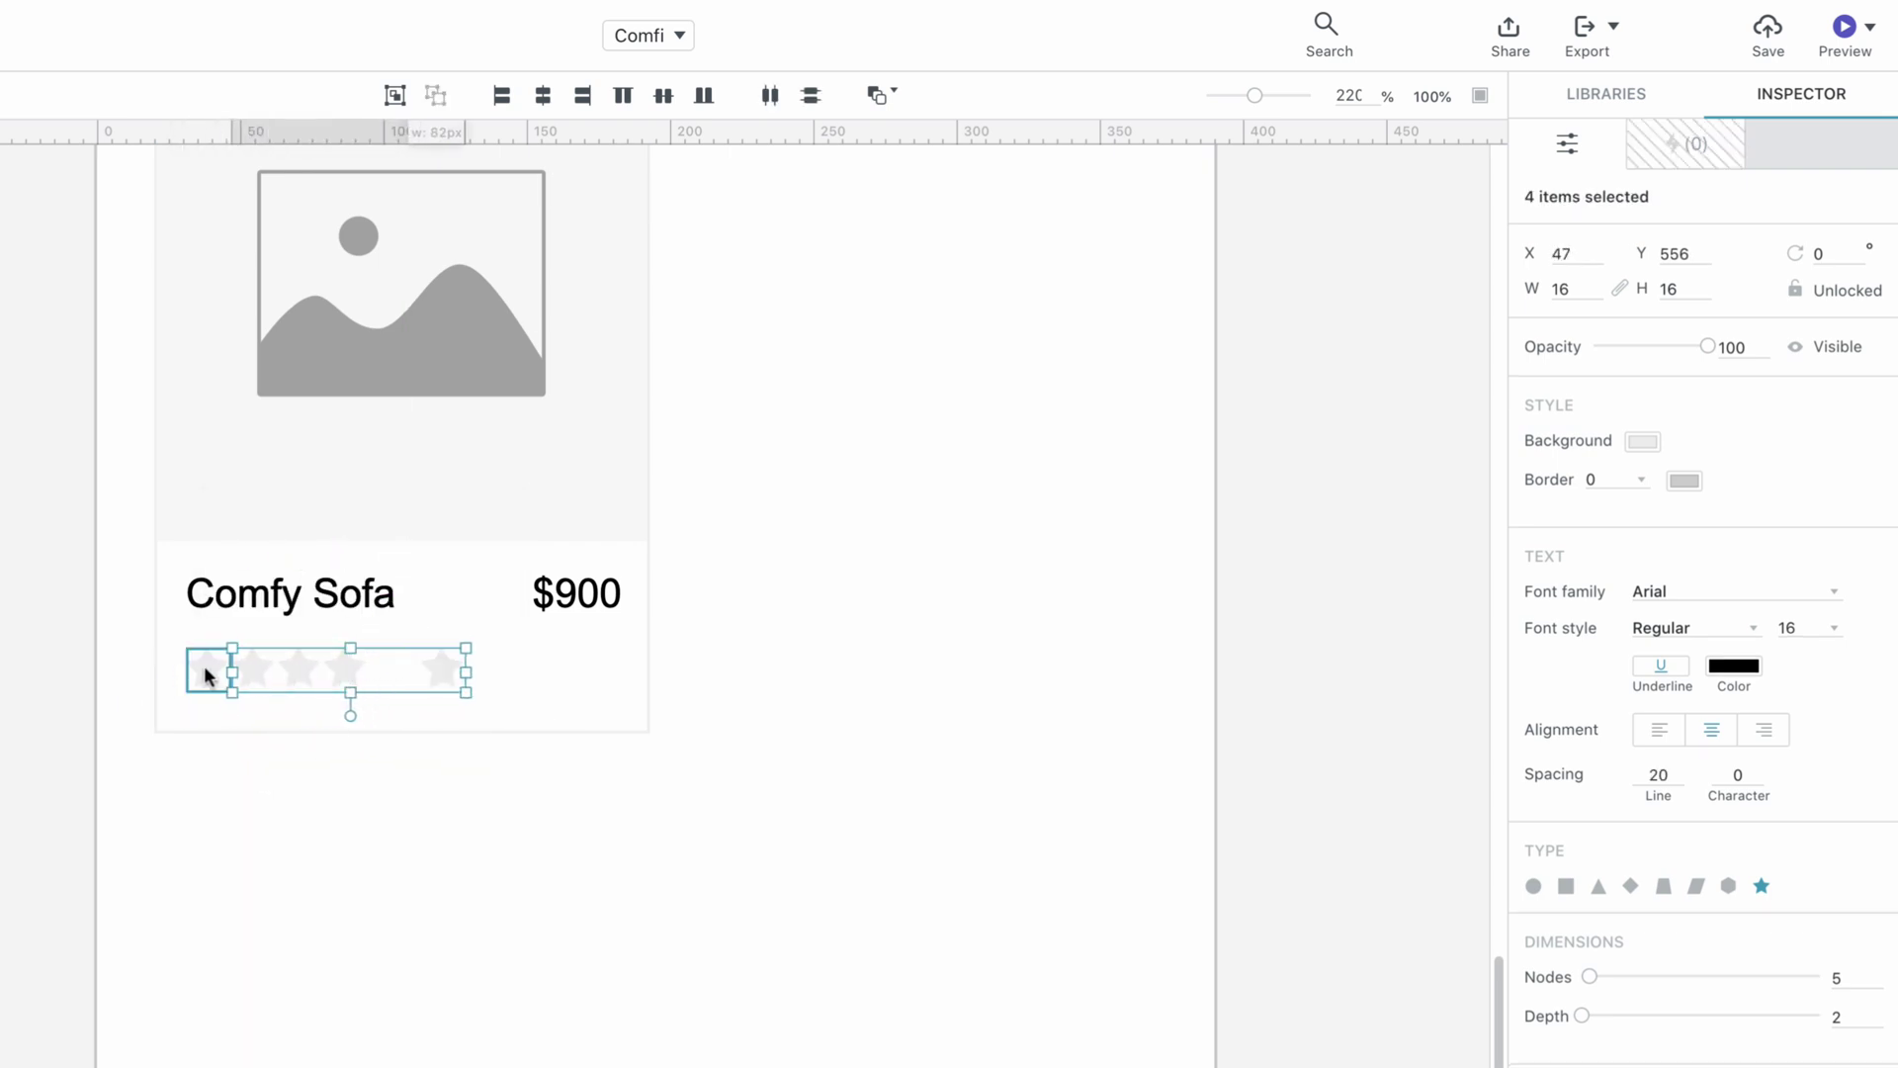
left_click(204, 667, "shift")
left_click(770, 97)
Fill the first four stars with grey c6c6c6, then select all five
left_click(129, 616)
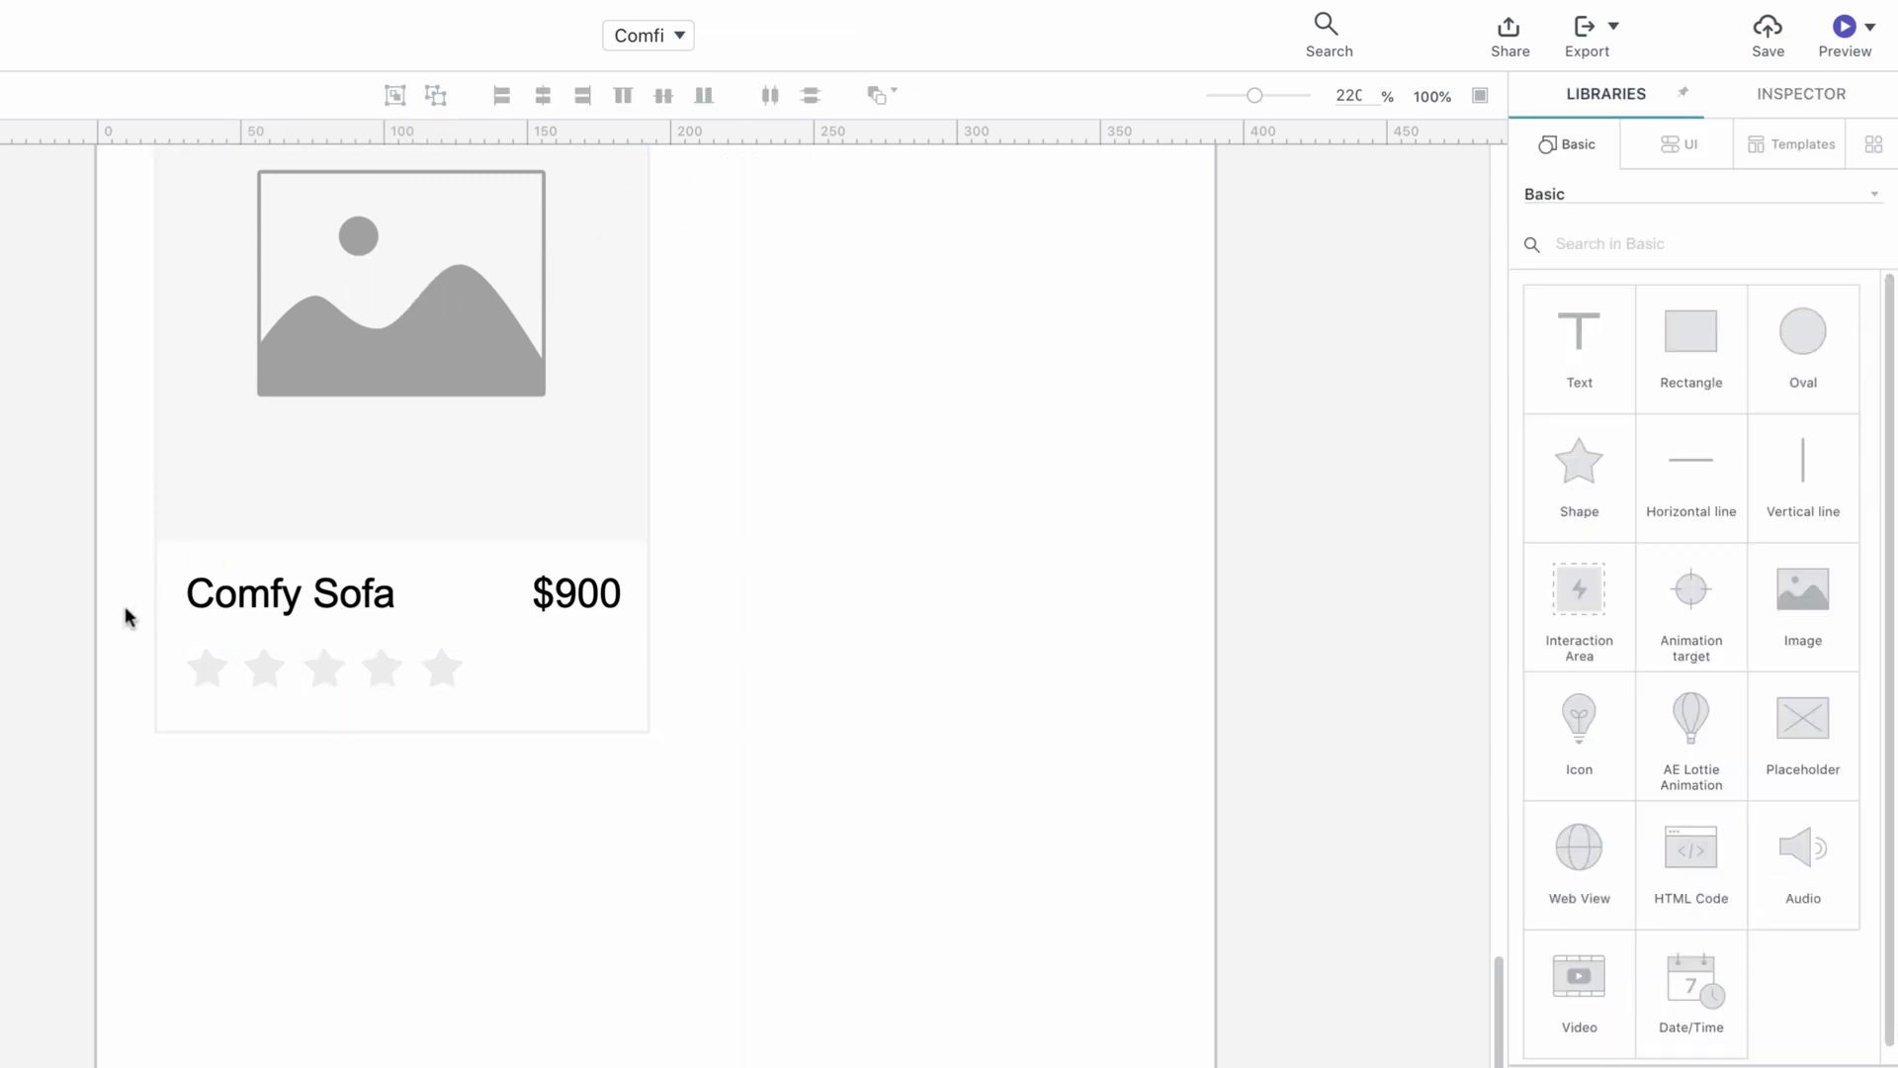
left_click(198, 668)
left_click(265, 669, "shift")
left_click(324, 668, "shift")
left_click(374, 672, "shift")
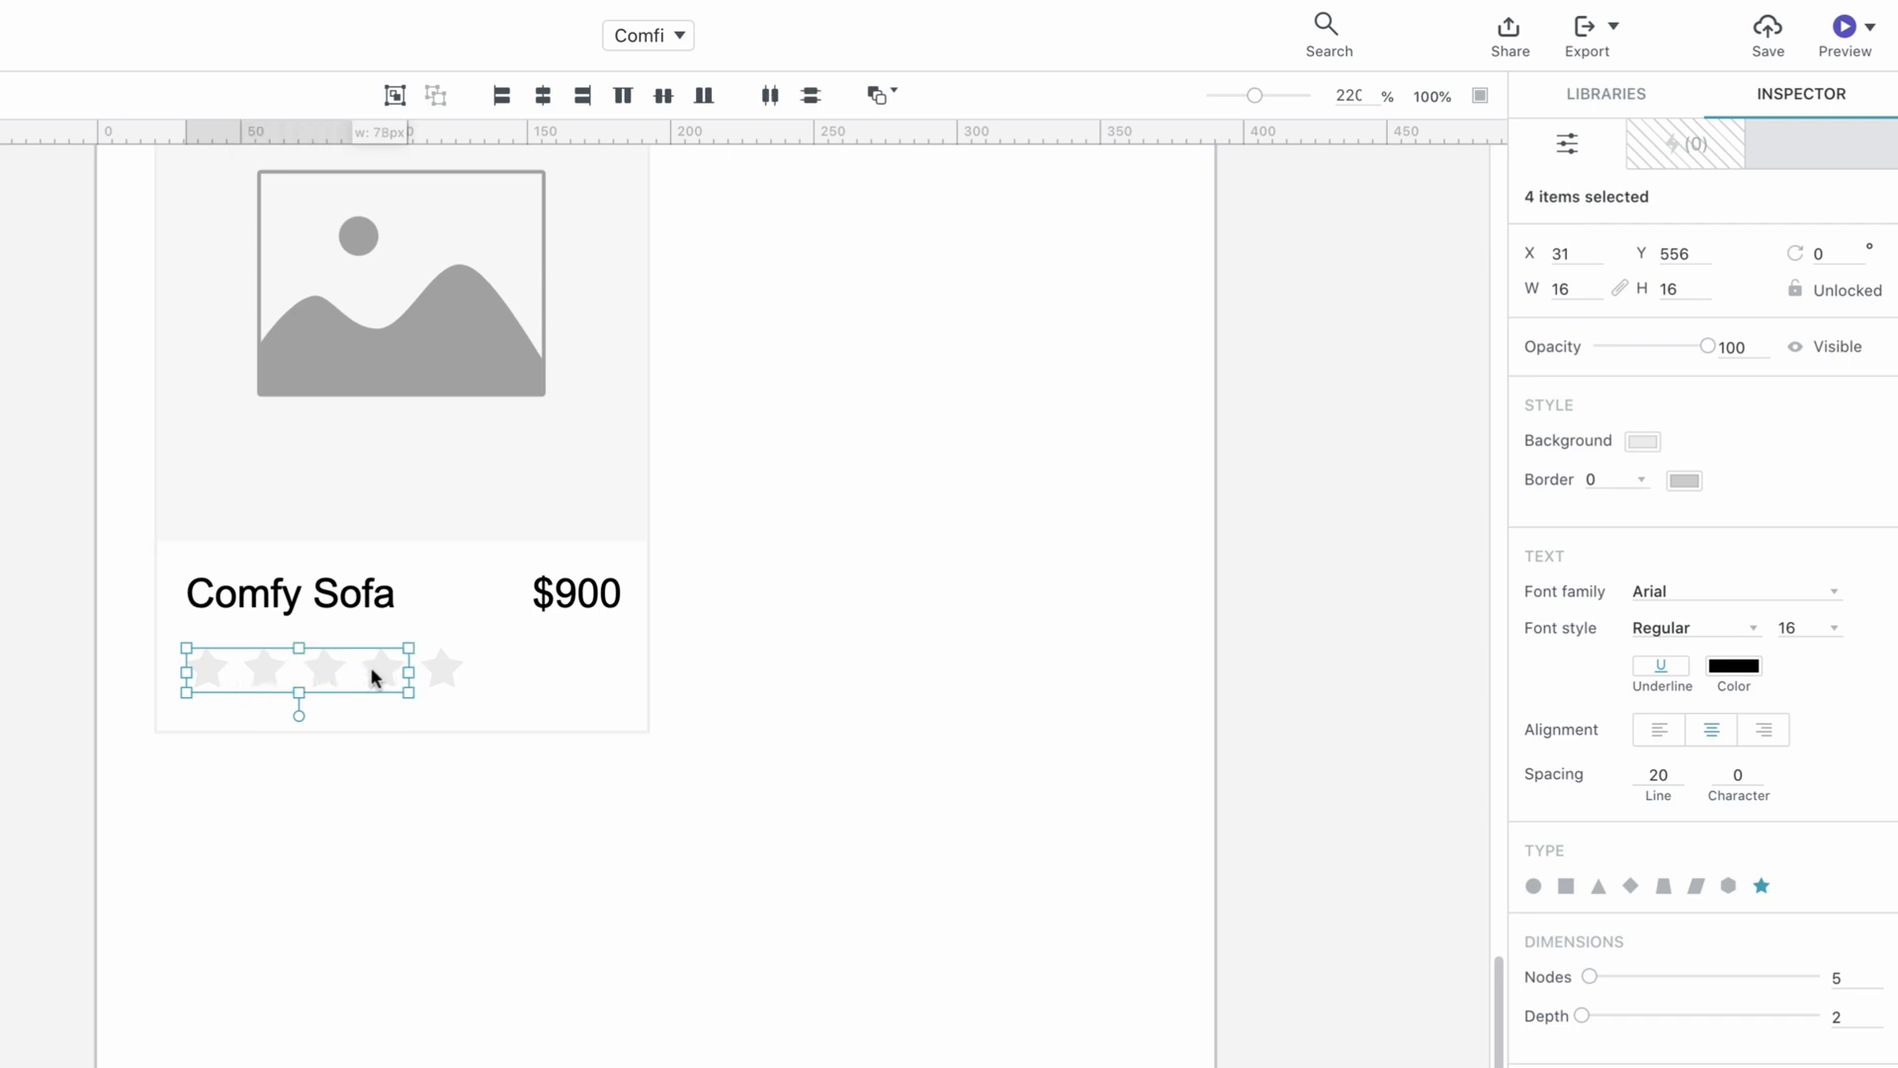
left_click(1645, 449)
left_click(1680, 1028)
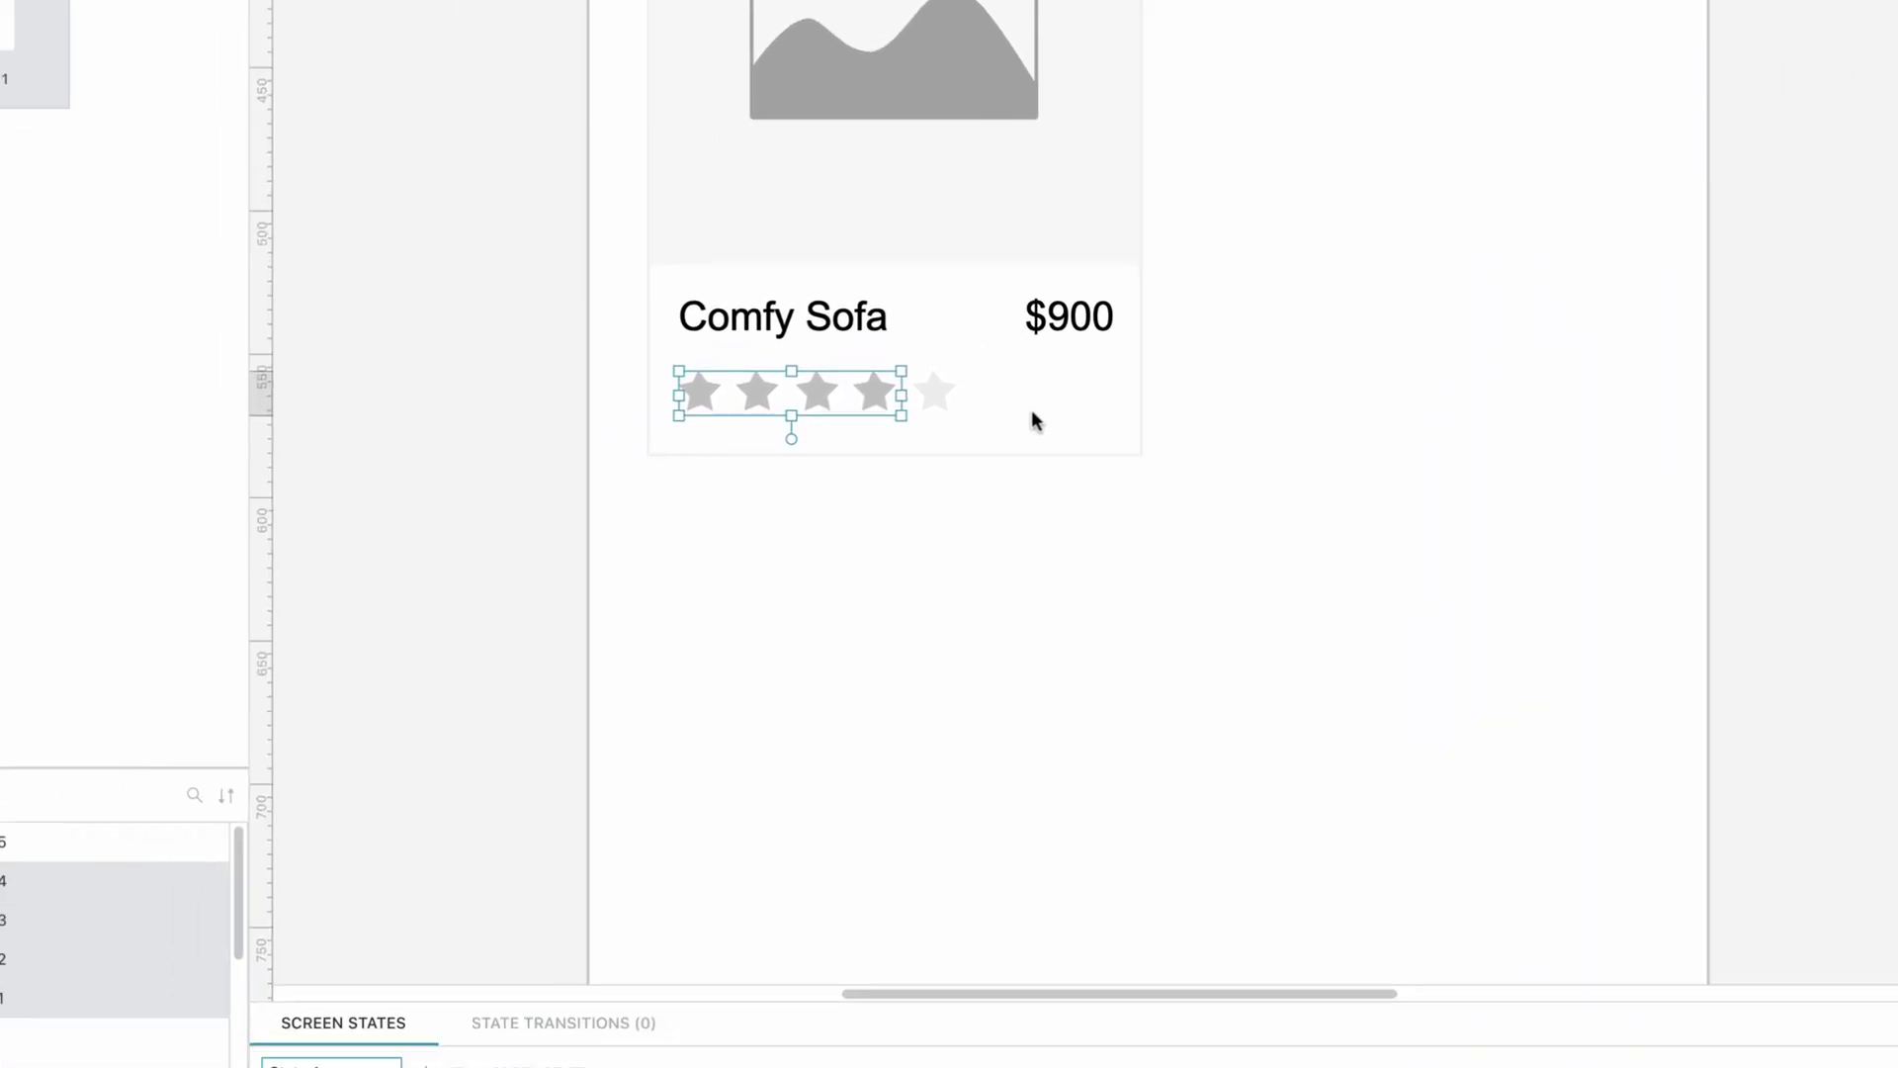
left_click(445, 668, "shift")
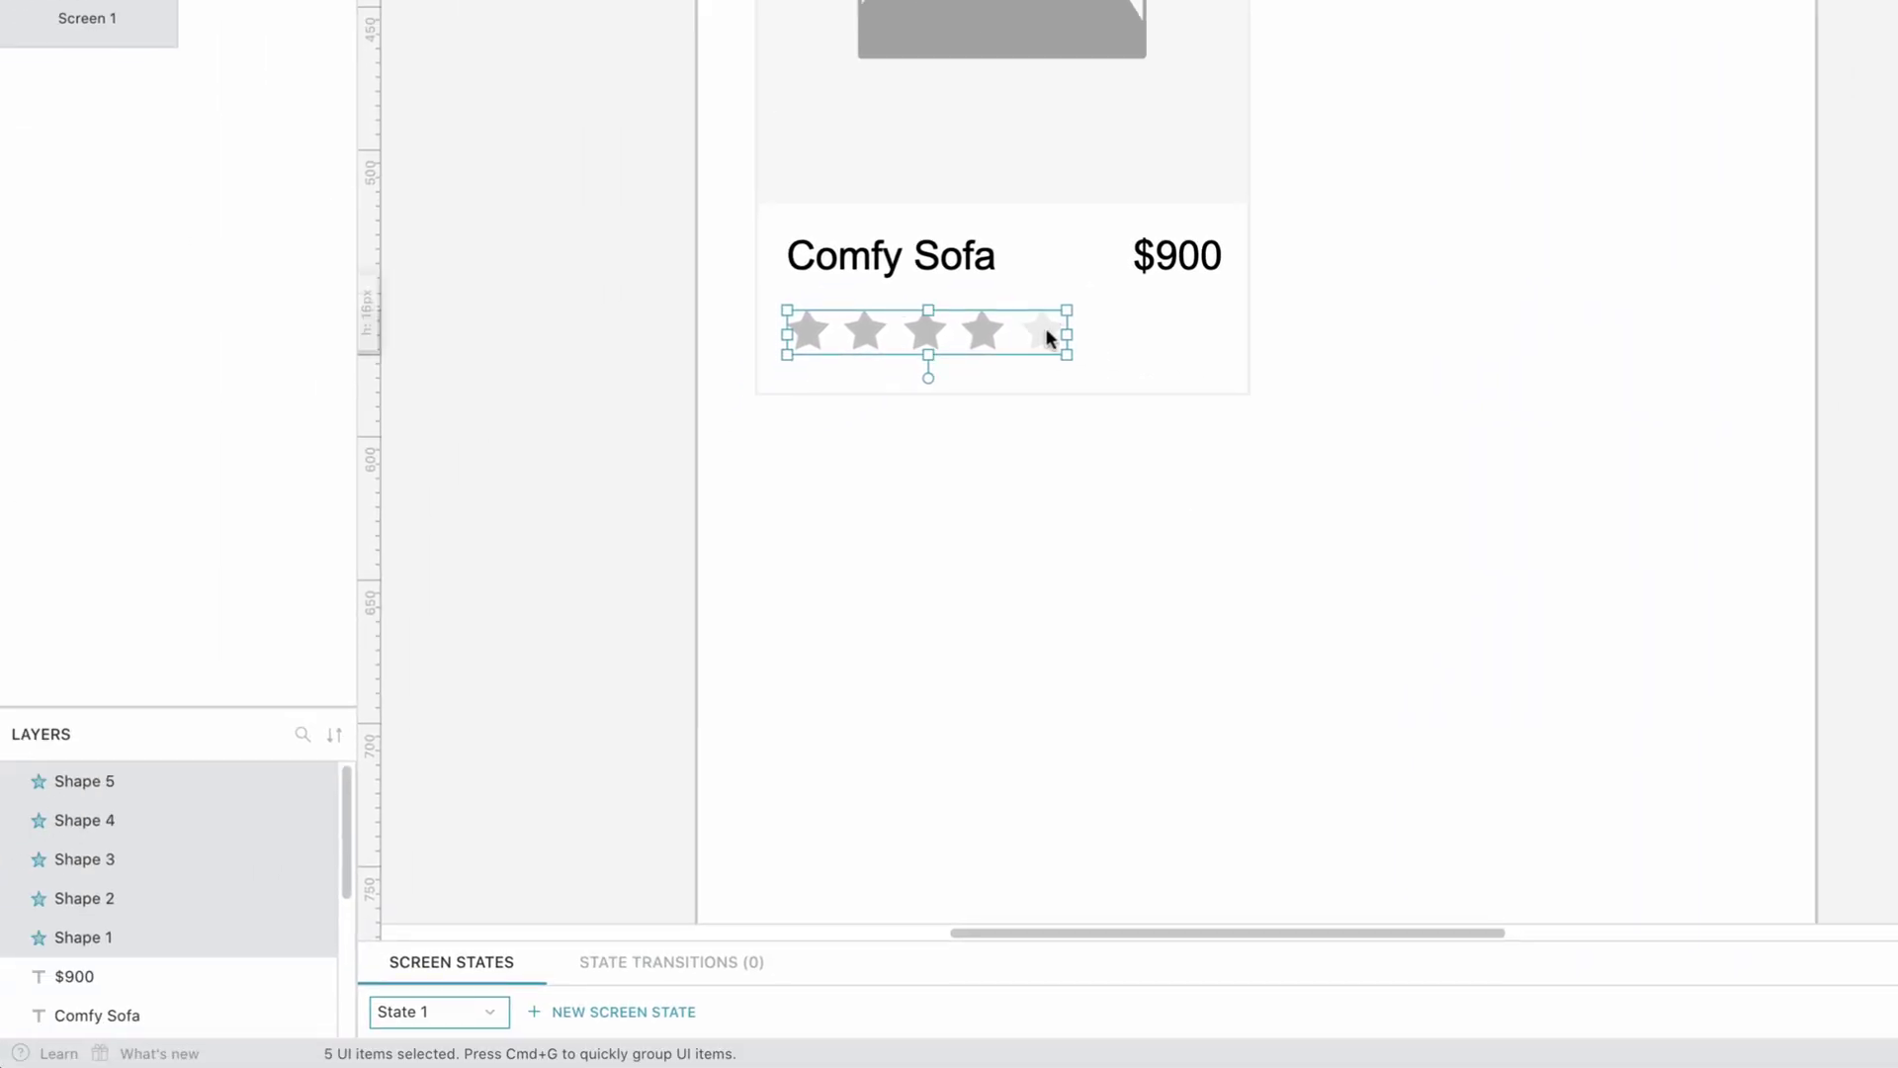
Group the five stars and name the group Rating Stars
right_click(446, 667)
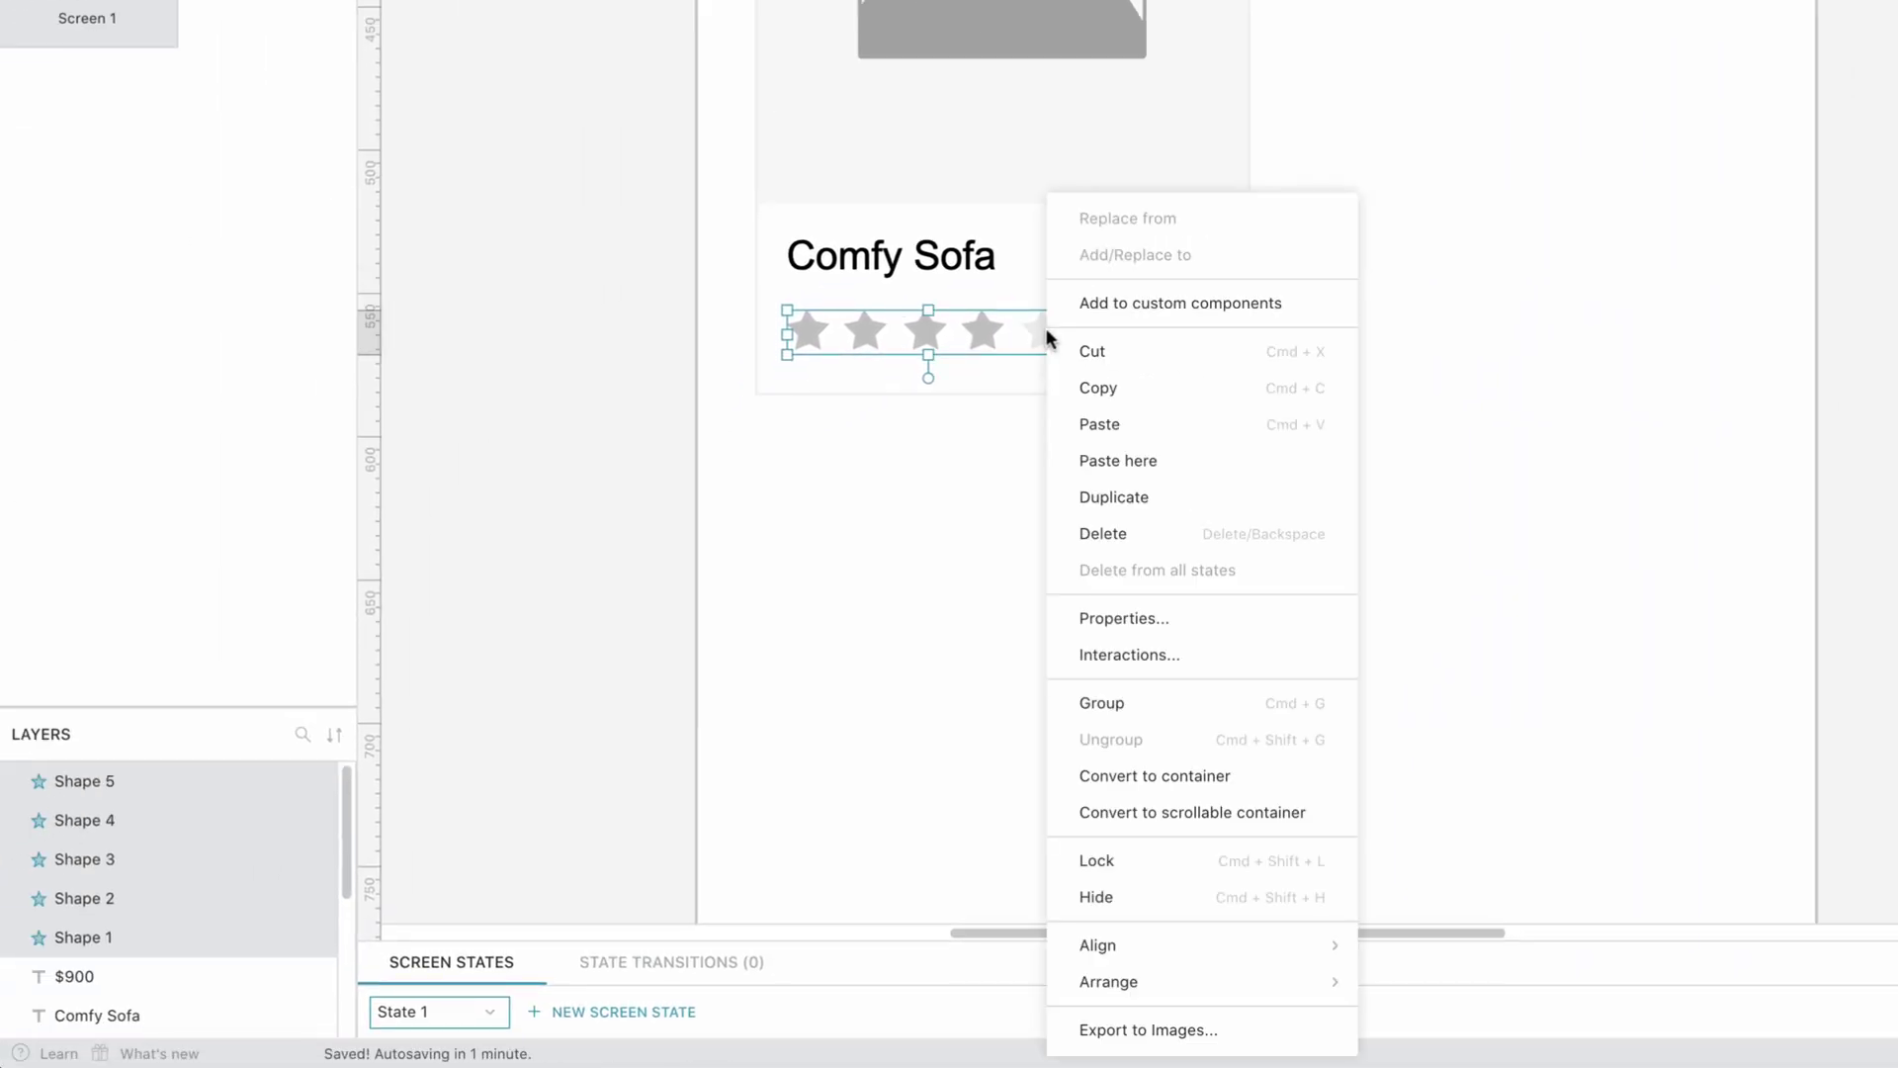
left_click(1130, 702)
double_click(85, 781)
type("Rating Stars")
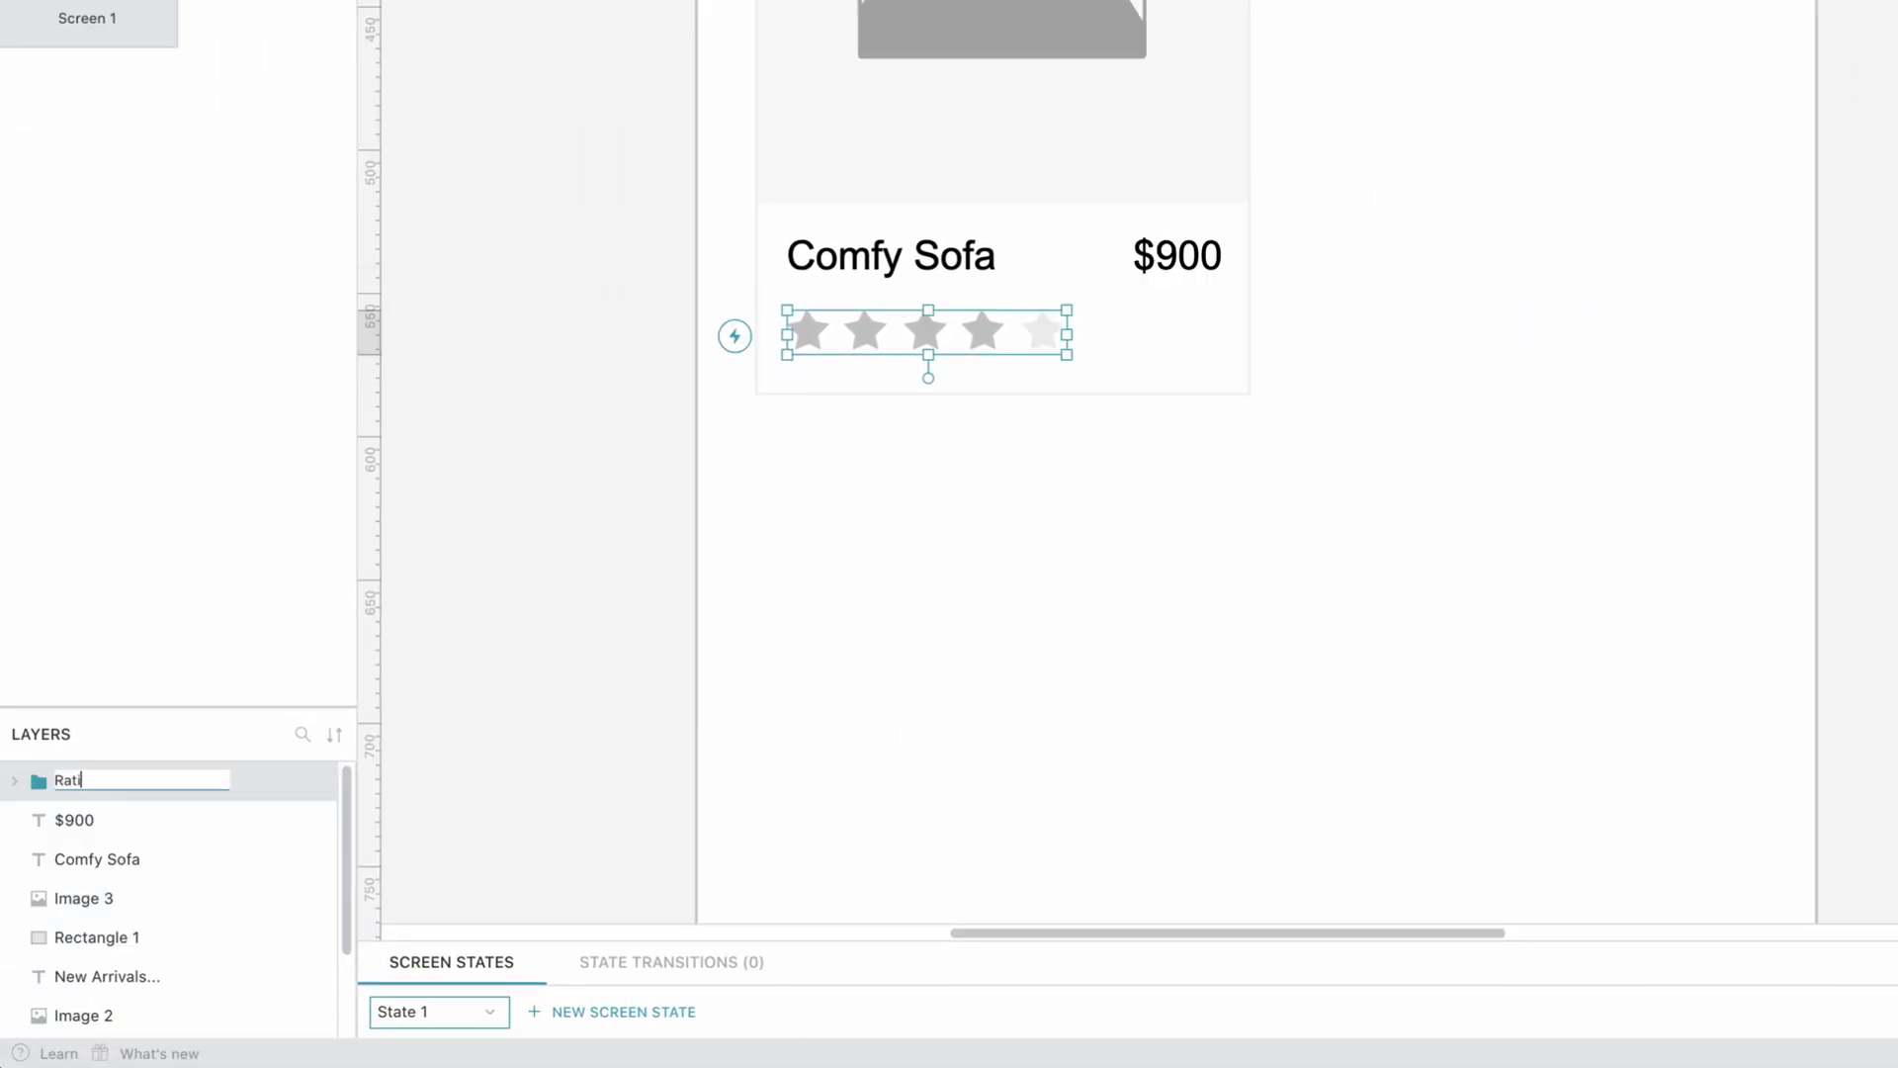
left_click(543, 654)
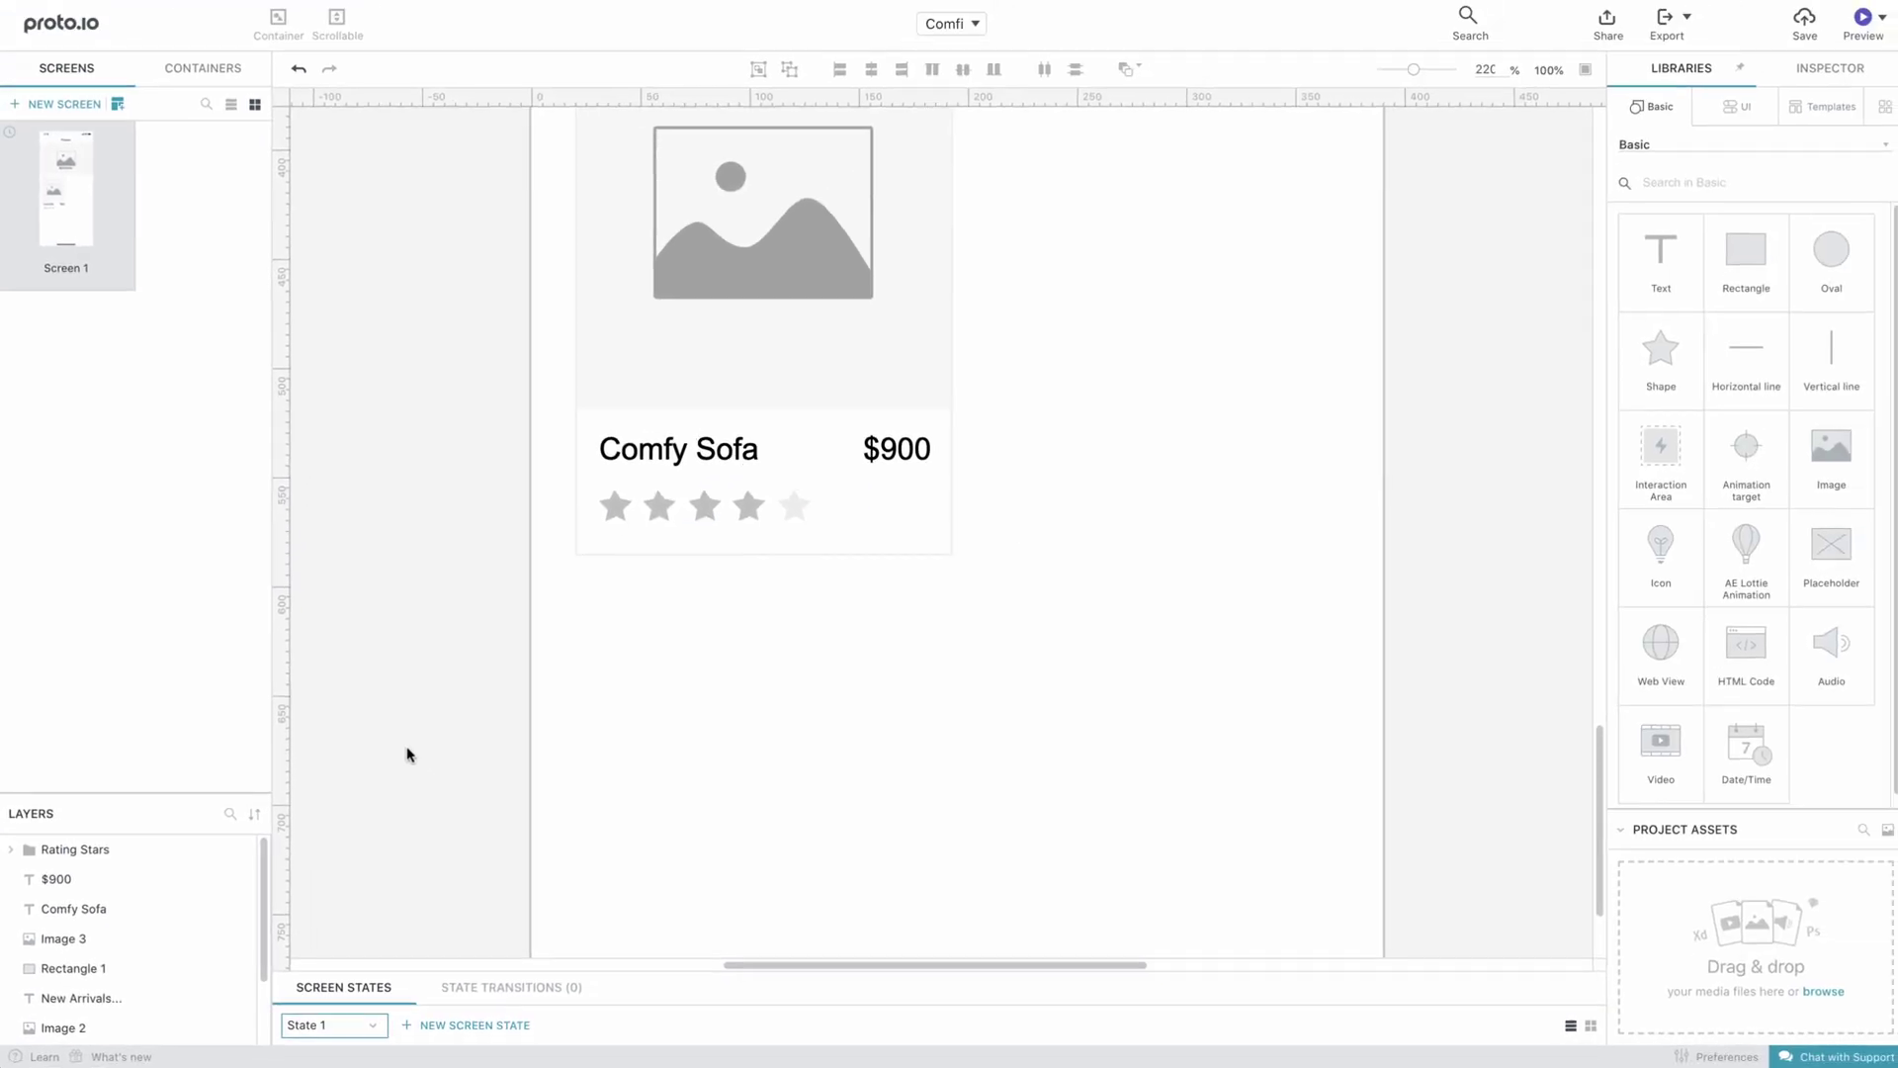
Group all of the card's elements and name the group Comfy Sofa
left_click(1581, 72)
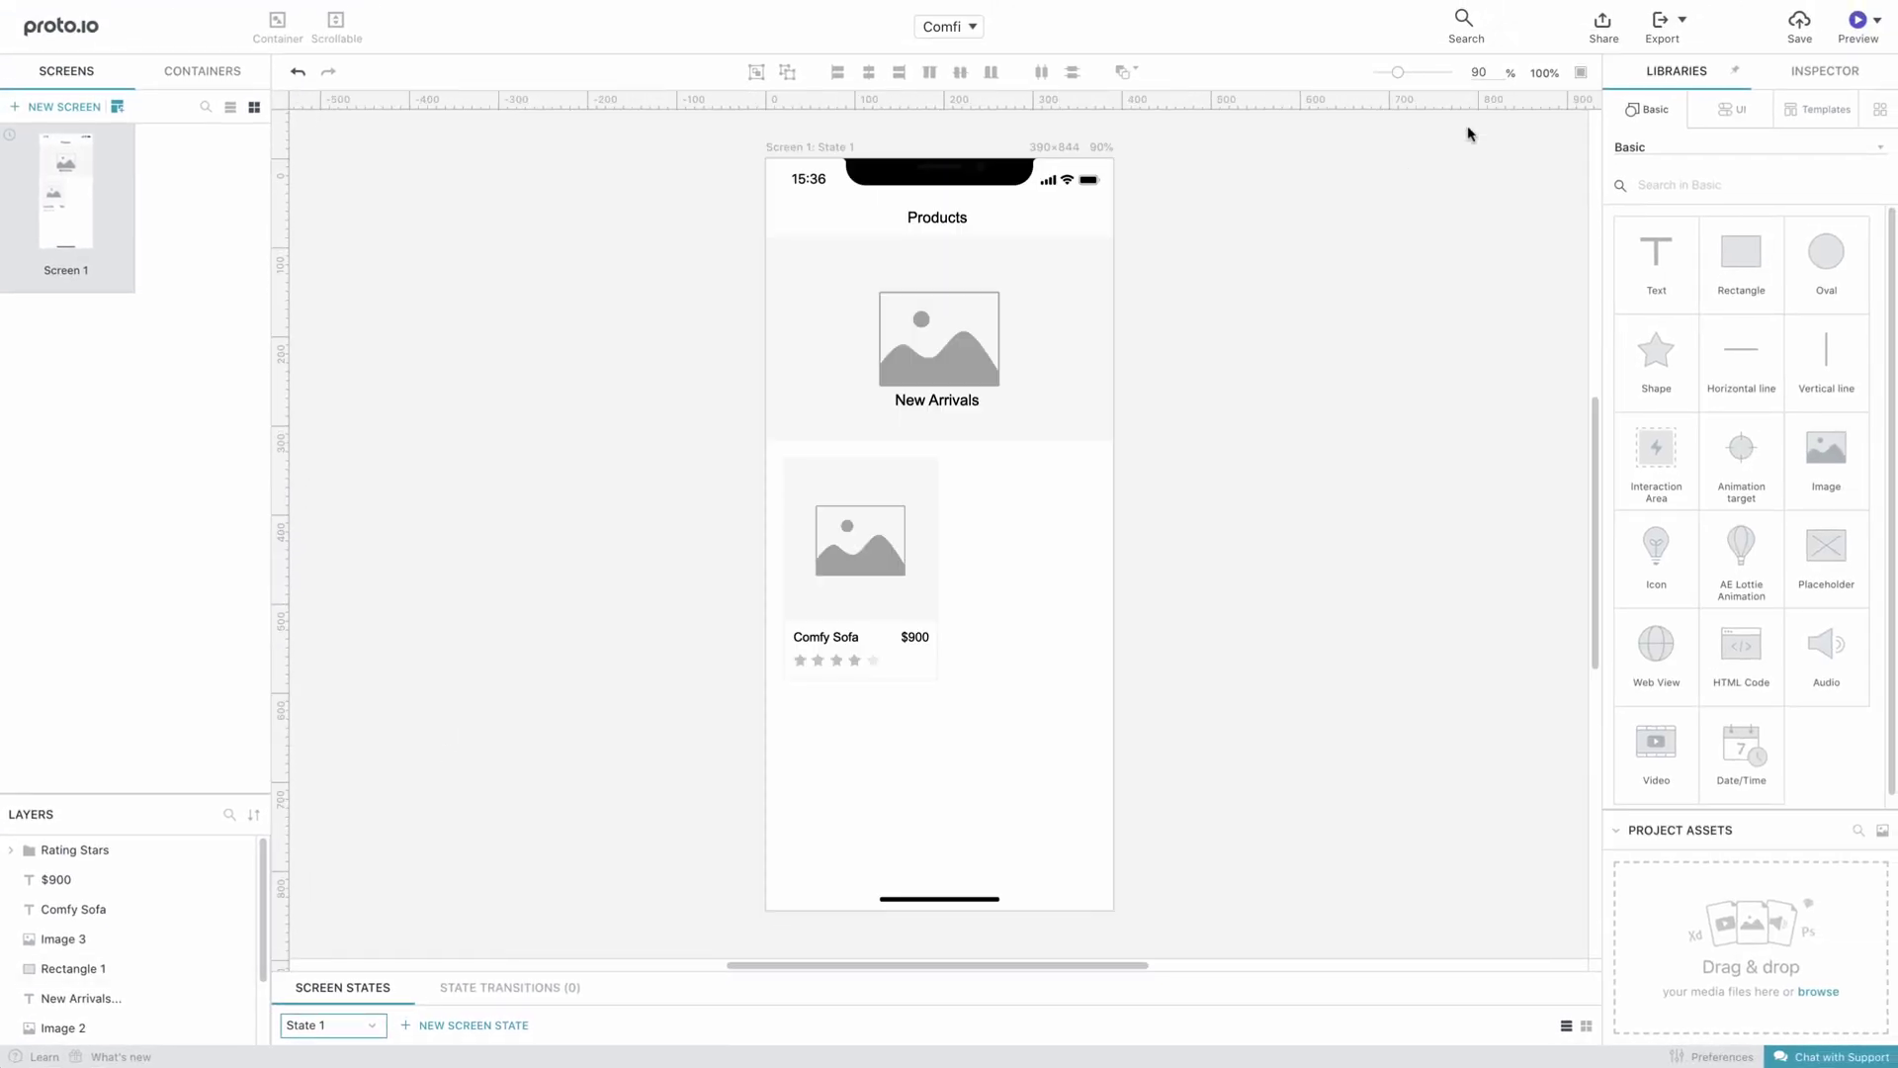
left_click_drag(750, 444, 976, 707)
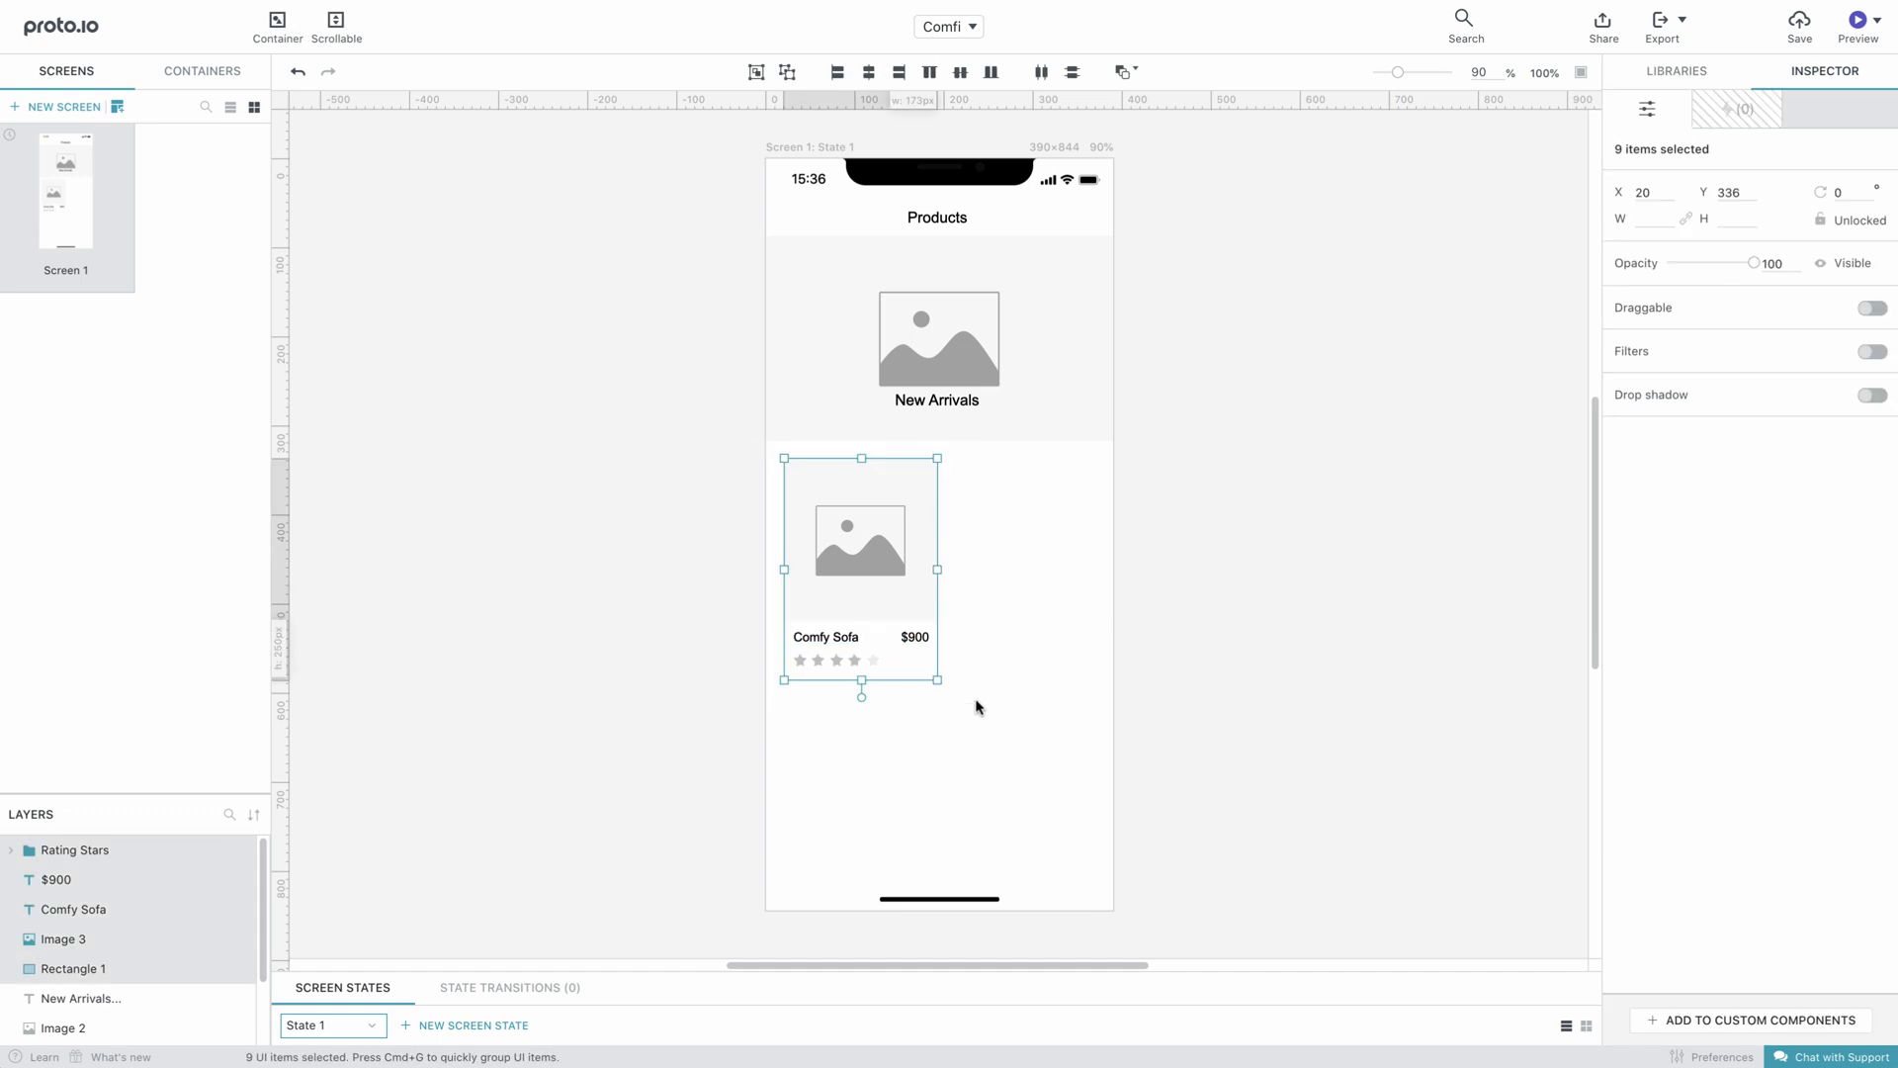
right_click(911, 606)
left_click(974, 788)
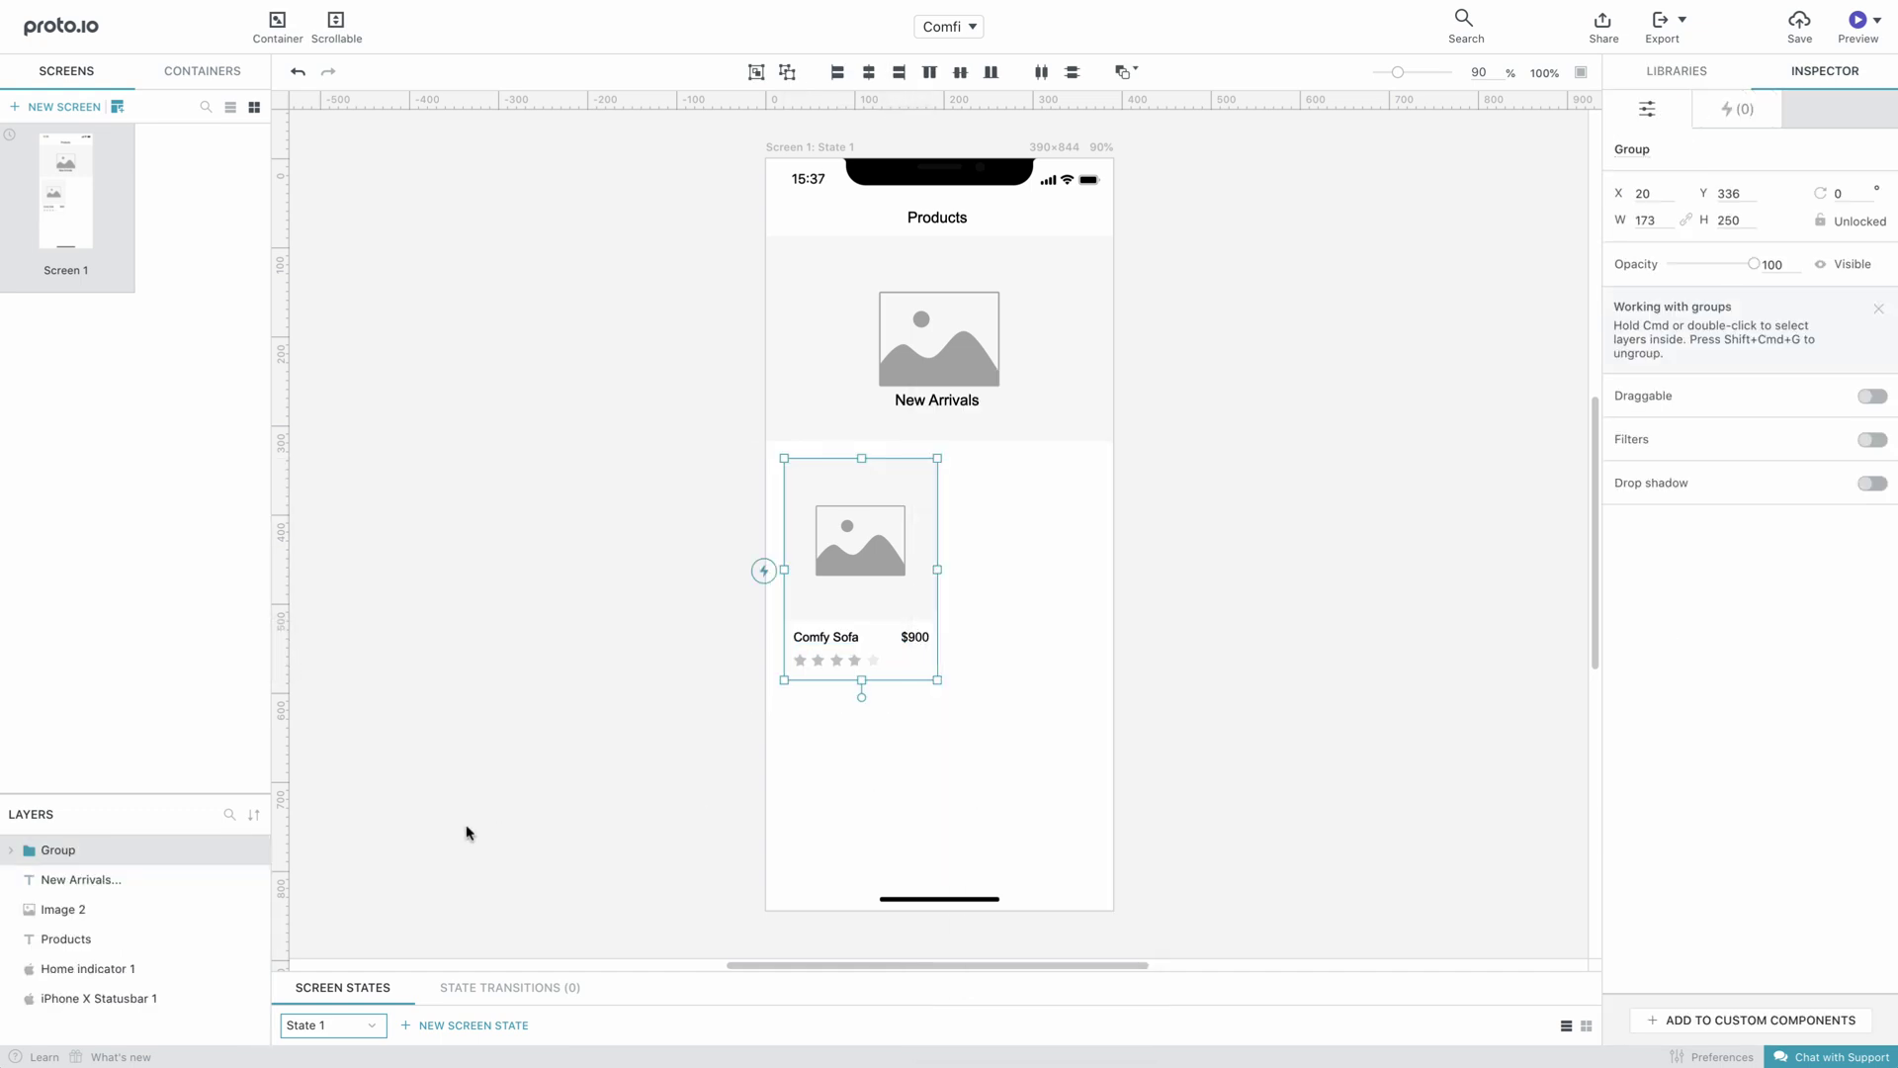
double_click(72, 850)
type("Comfy Sofa")
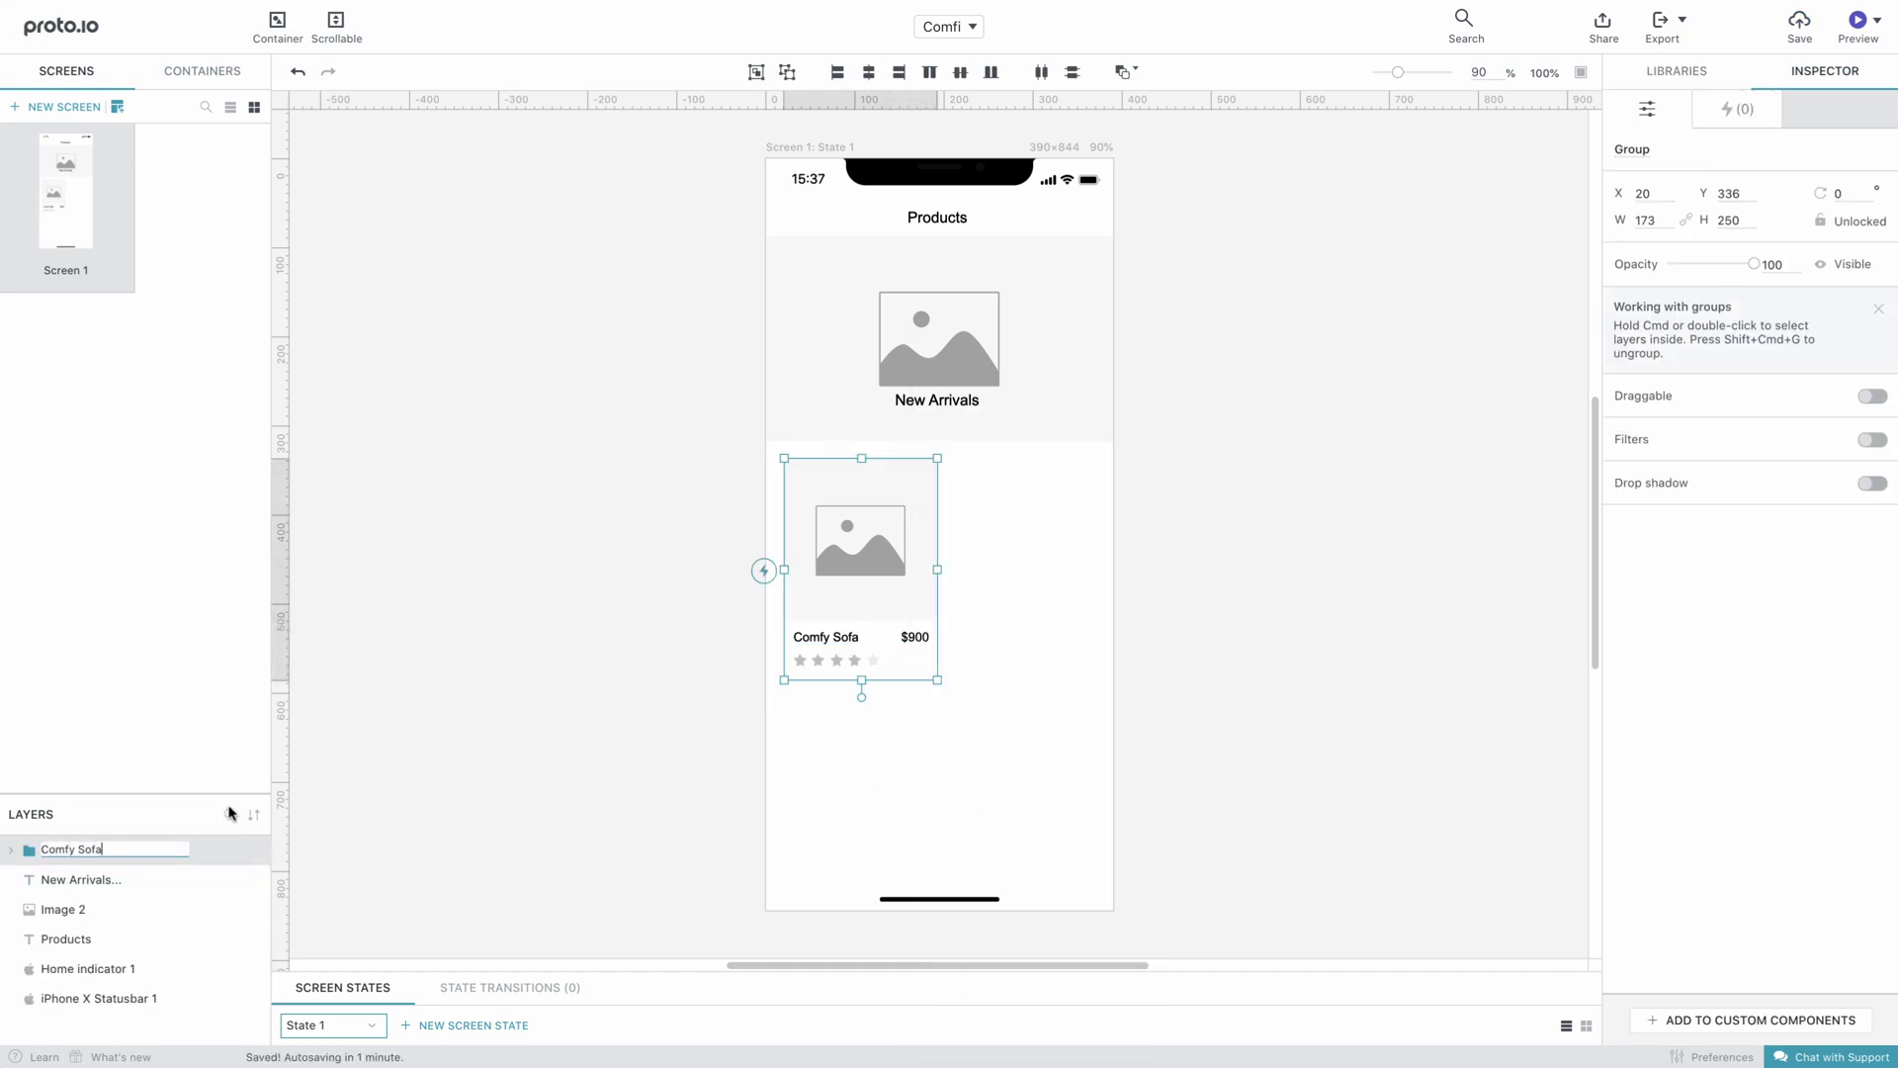
left_click(362, 773)
Duplicate the Comfy Sofa card into a two-by-two grid of four cards
left_click(879, 573)
key("super+d")
left_click_drag(889, 574, 1040, 564)
left_click(869, 573, "shift")
key("super+d")
left_click_drag(869, 573, 868, 788)
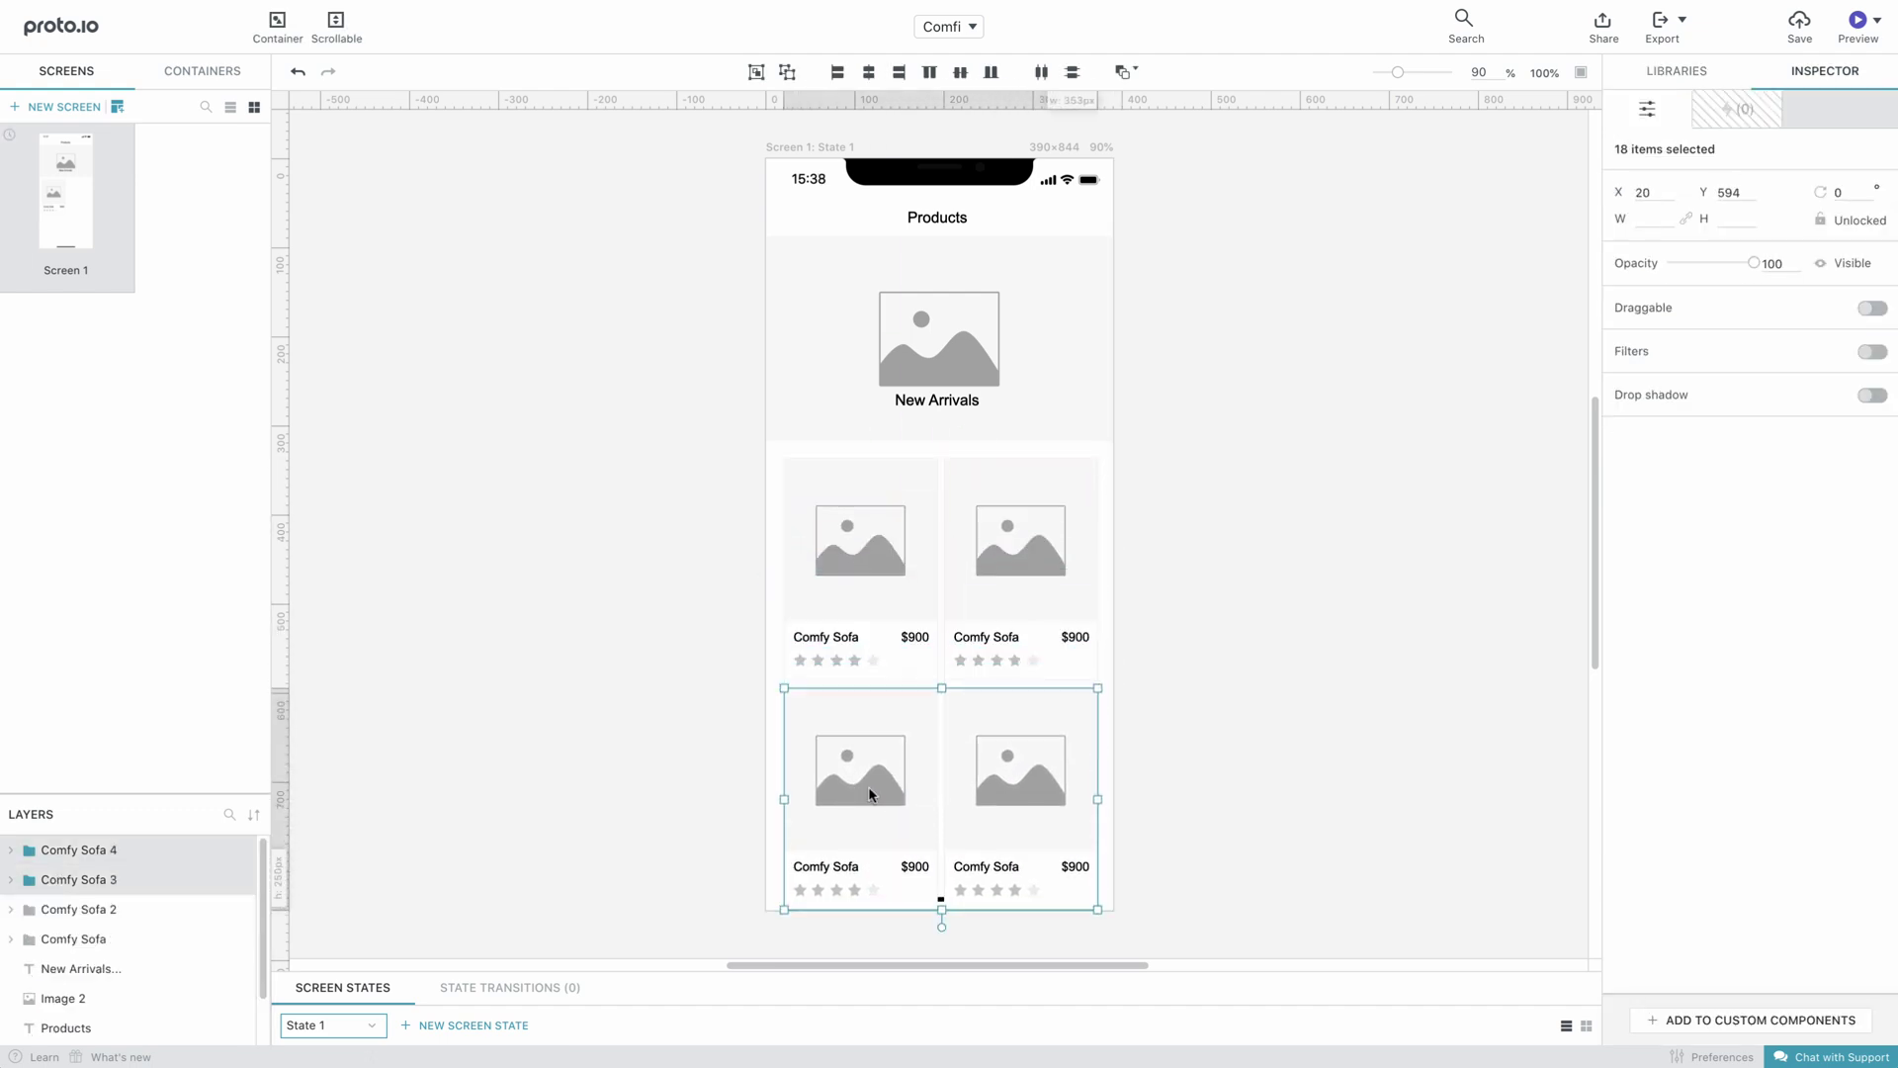
Change the top-right card to the Teo Sofa priced at $219
left_click(964, 625)
double_click(974, 640)
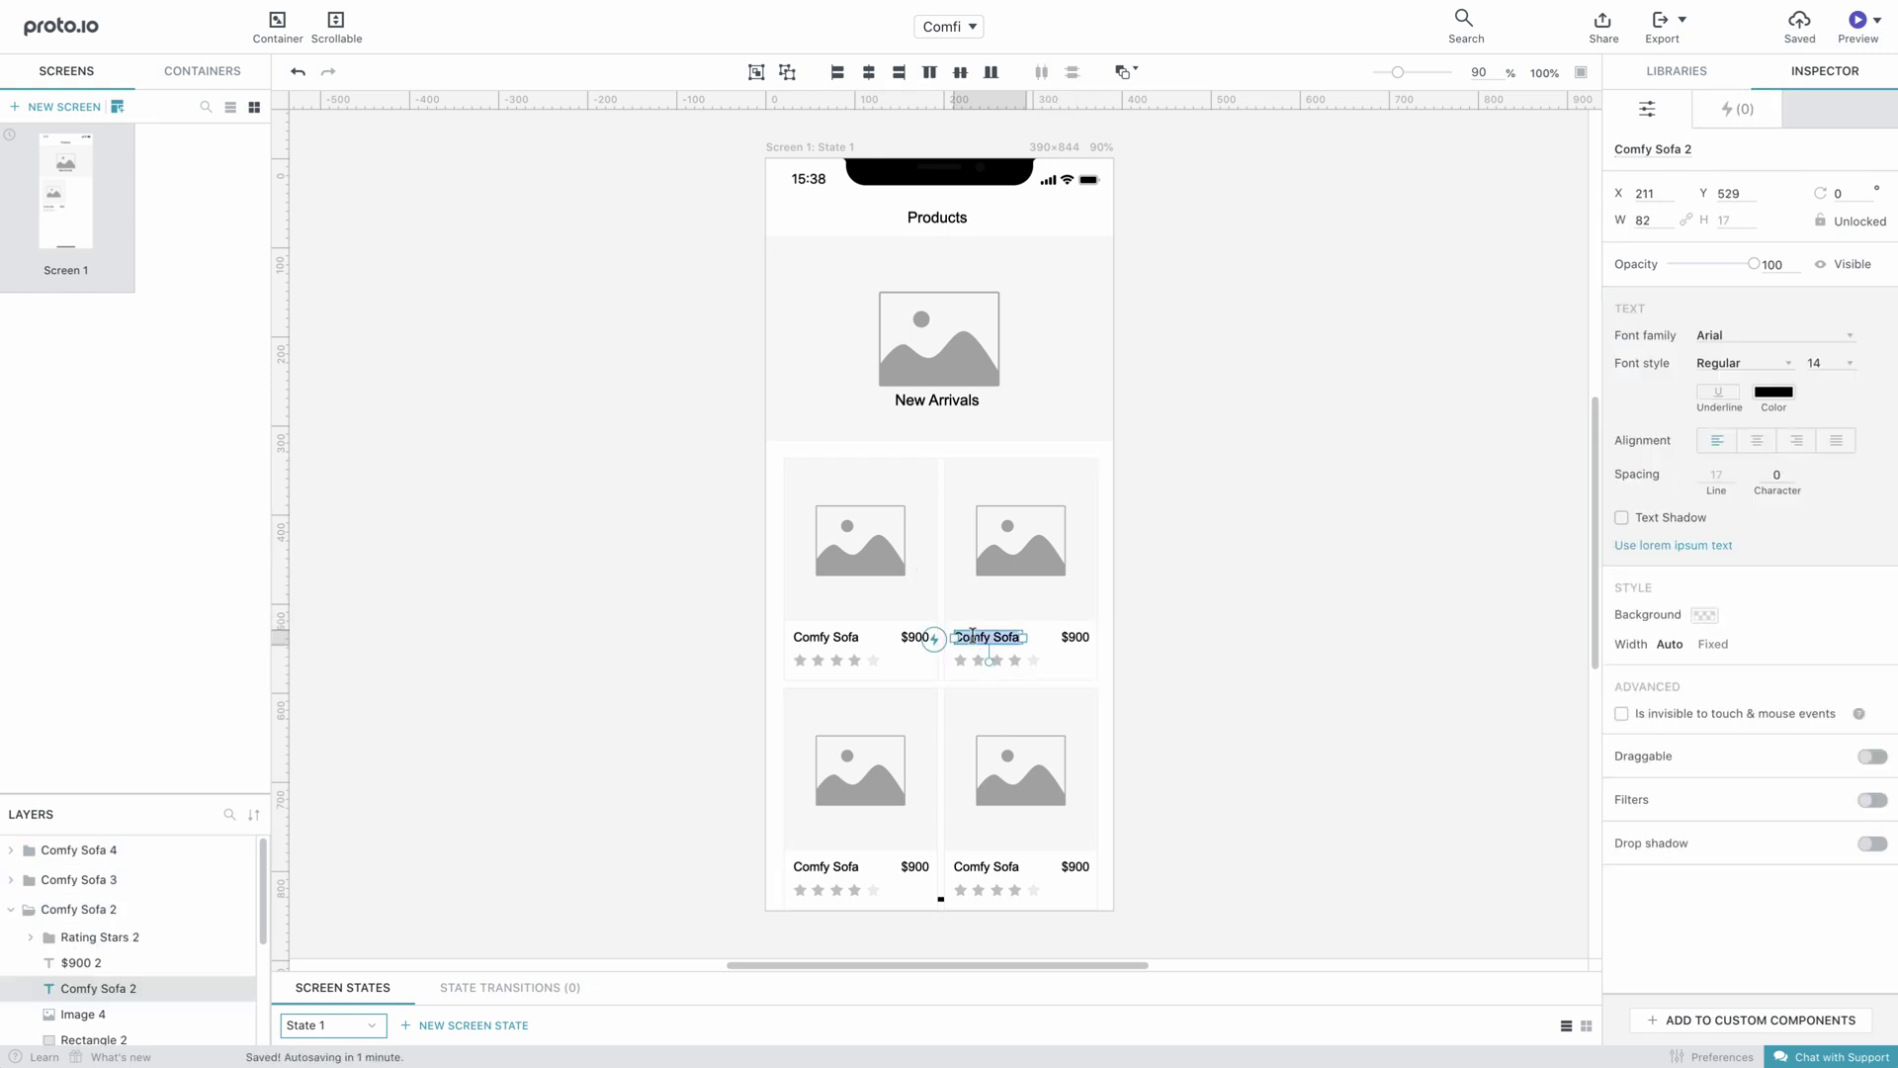
type("Leo")
double_click(1075, 637)
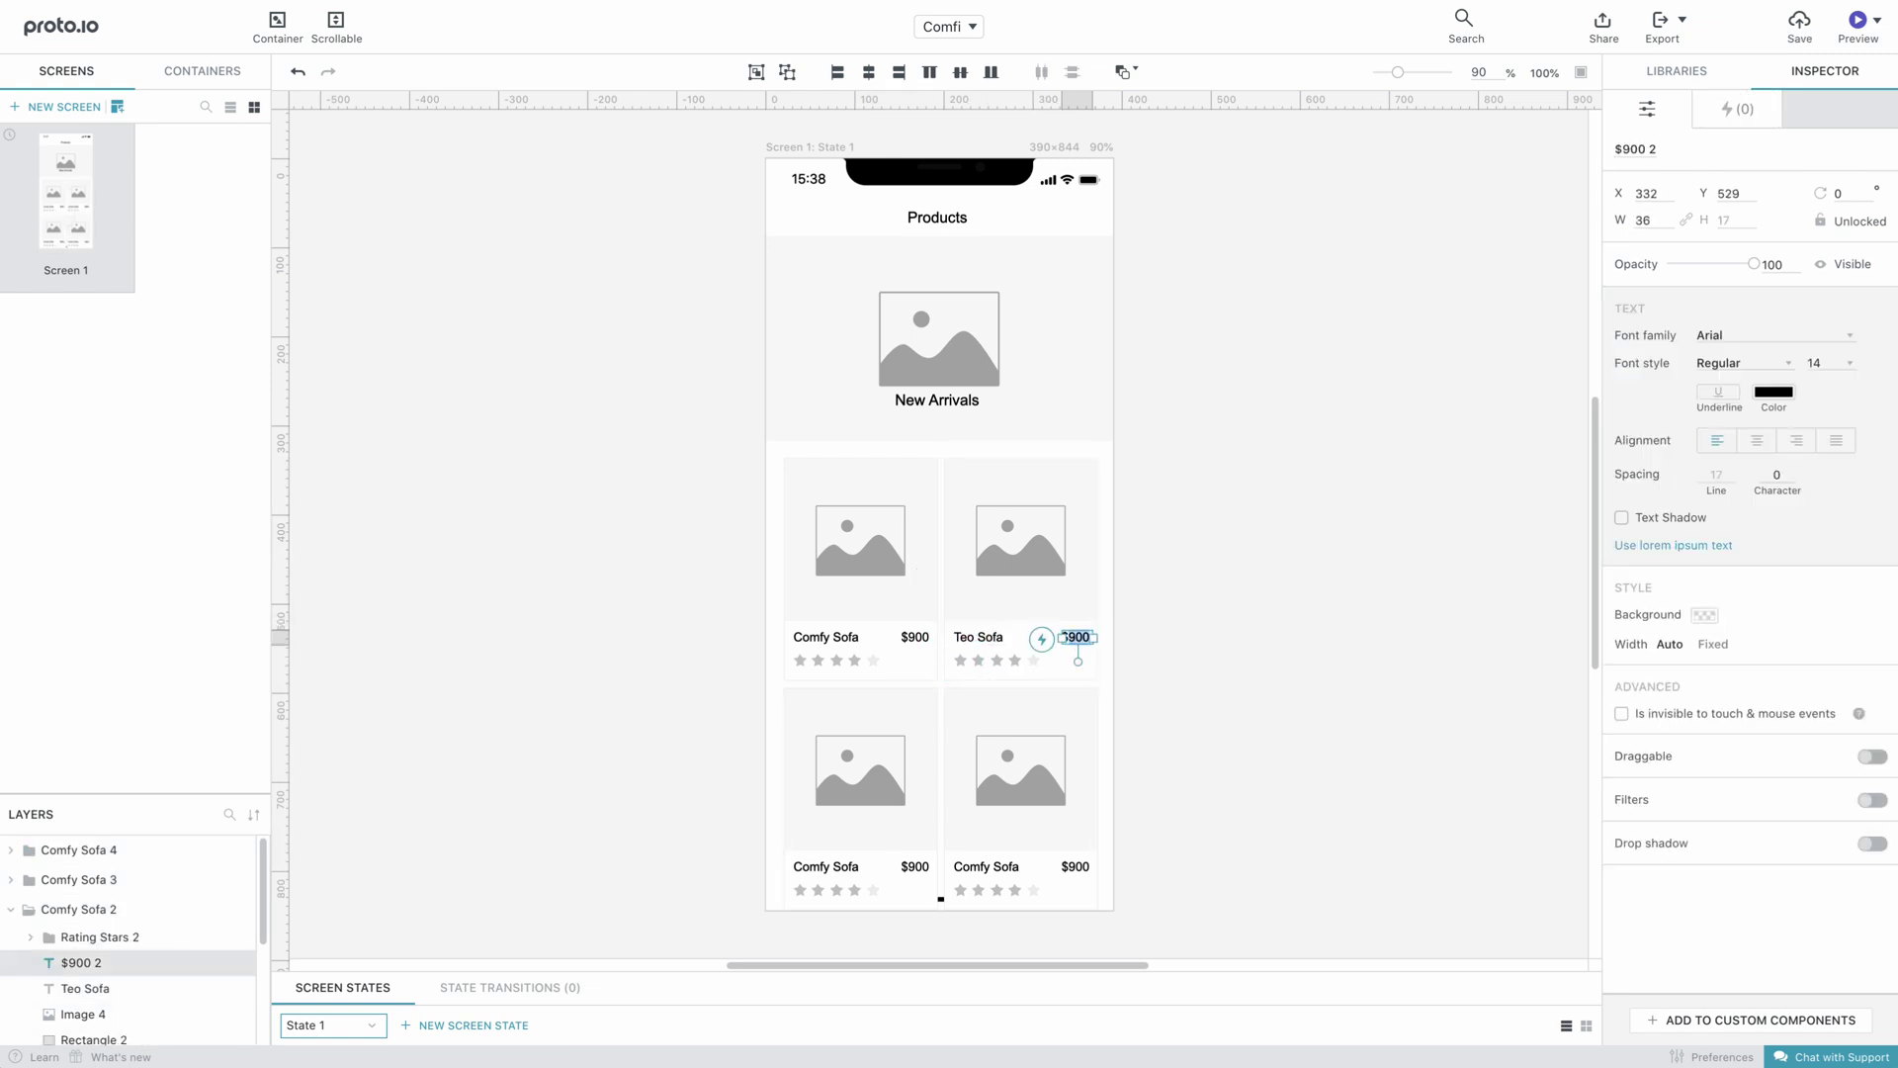
type("219")
left_click(1154, 669)
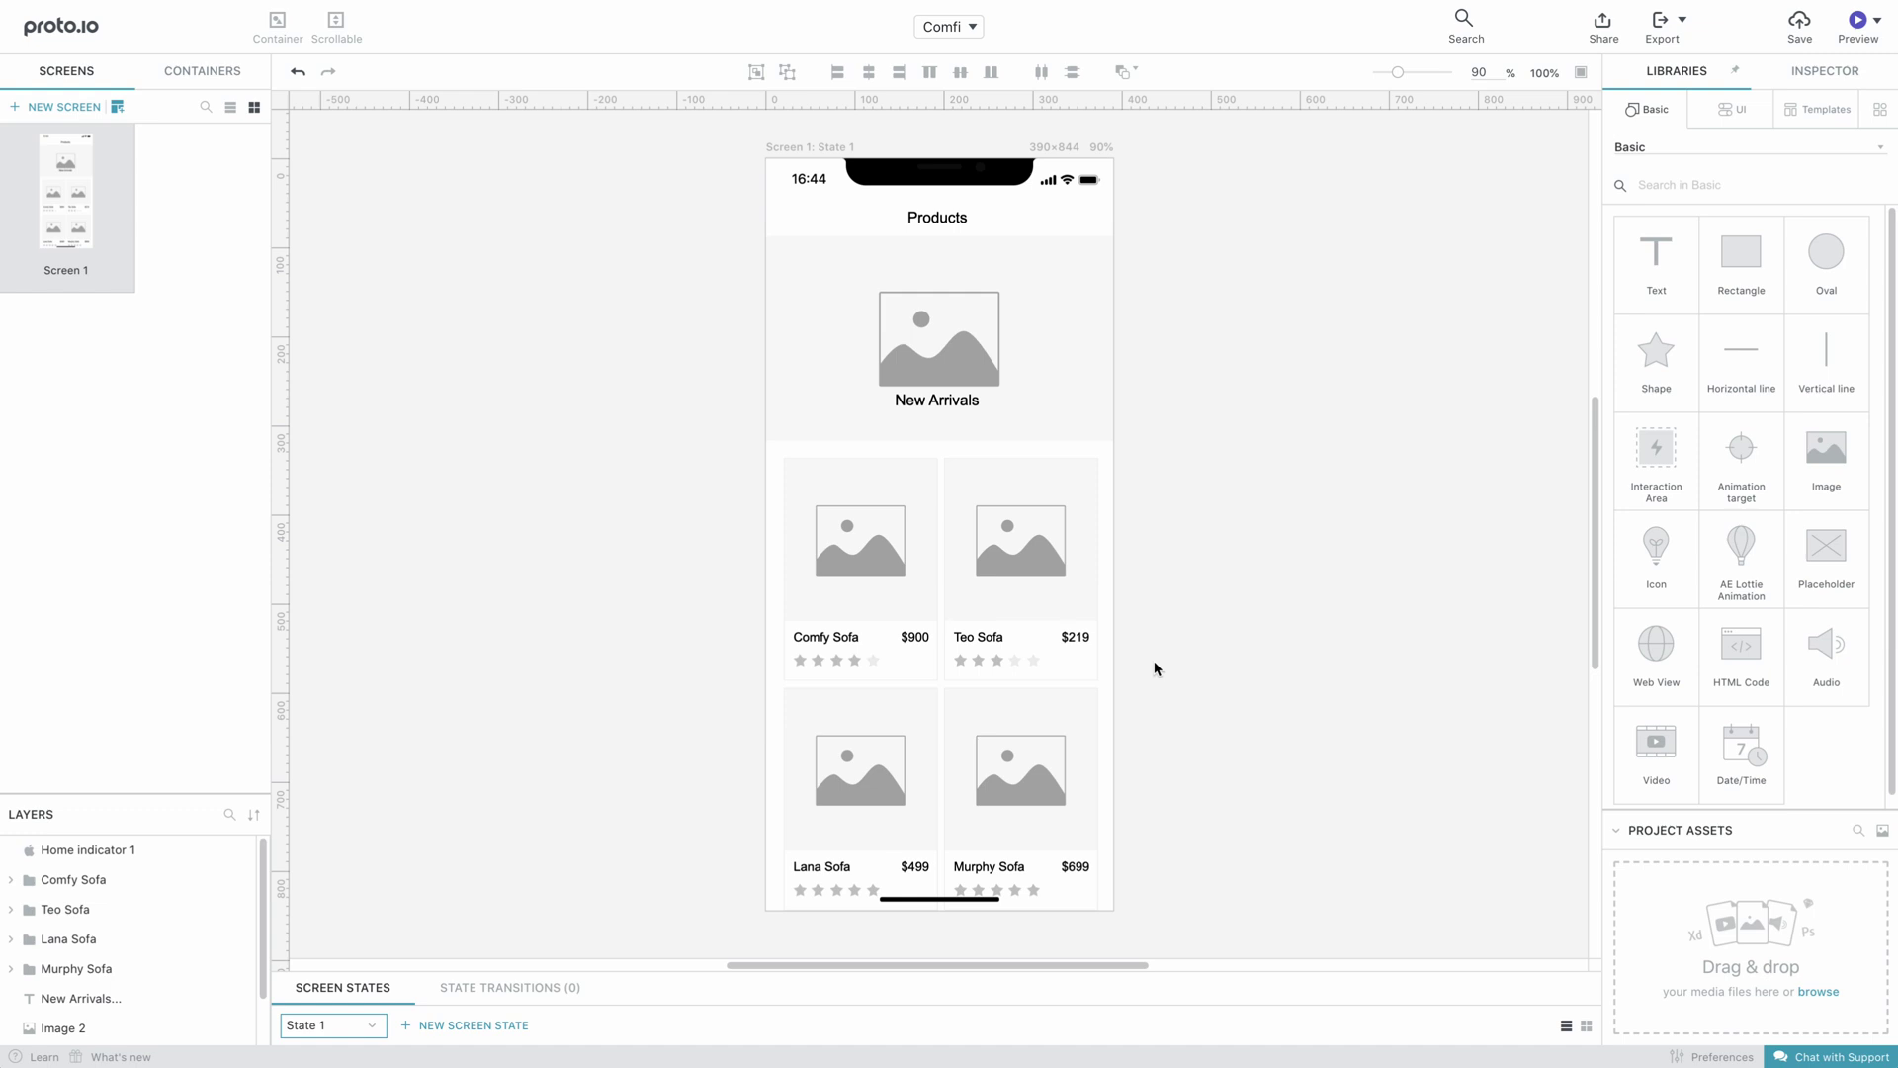
Add the Menu icon at 23 px width to the left of the Products title
key("super+f")
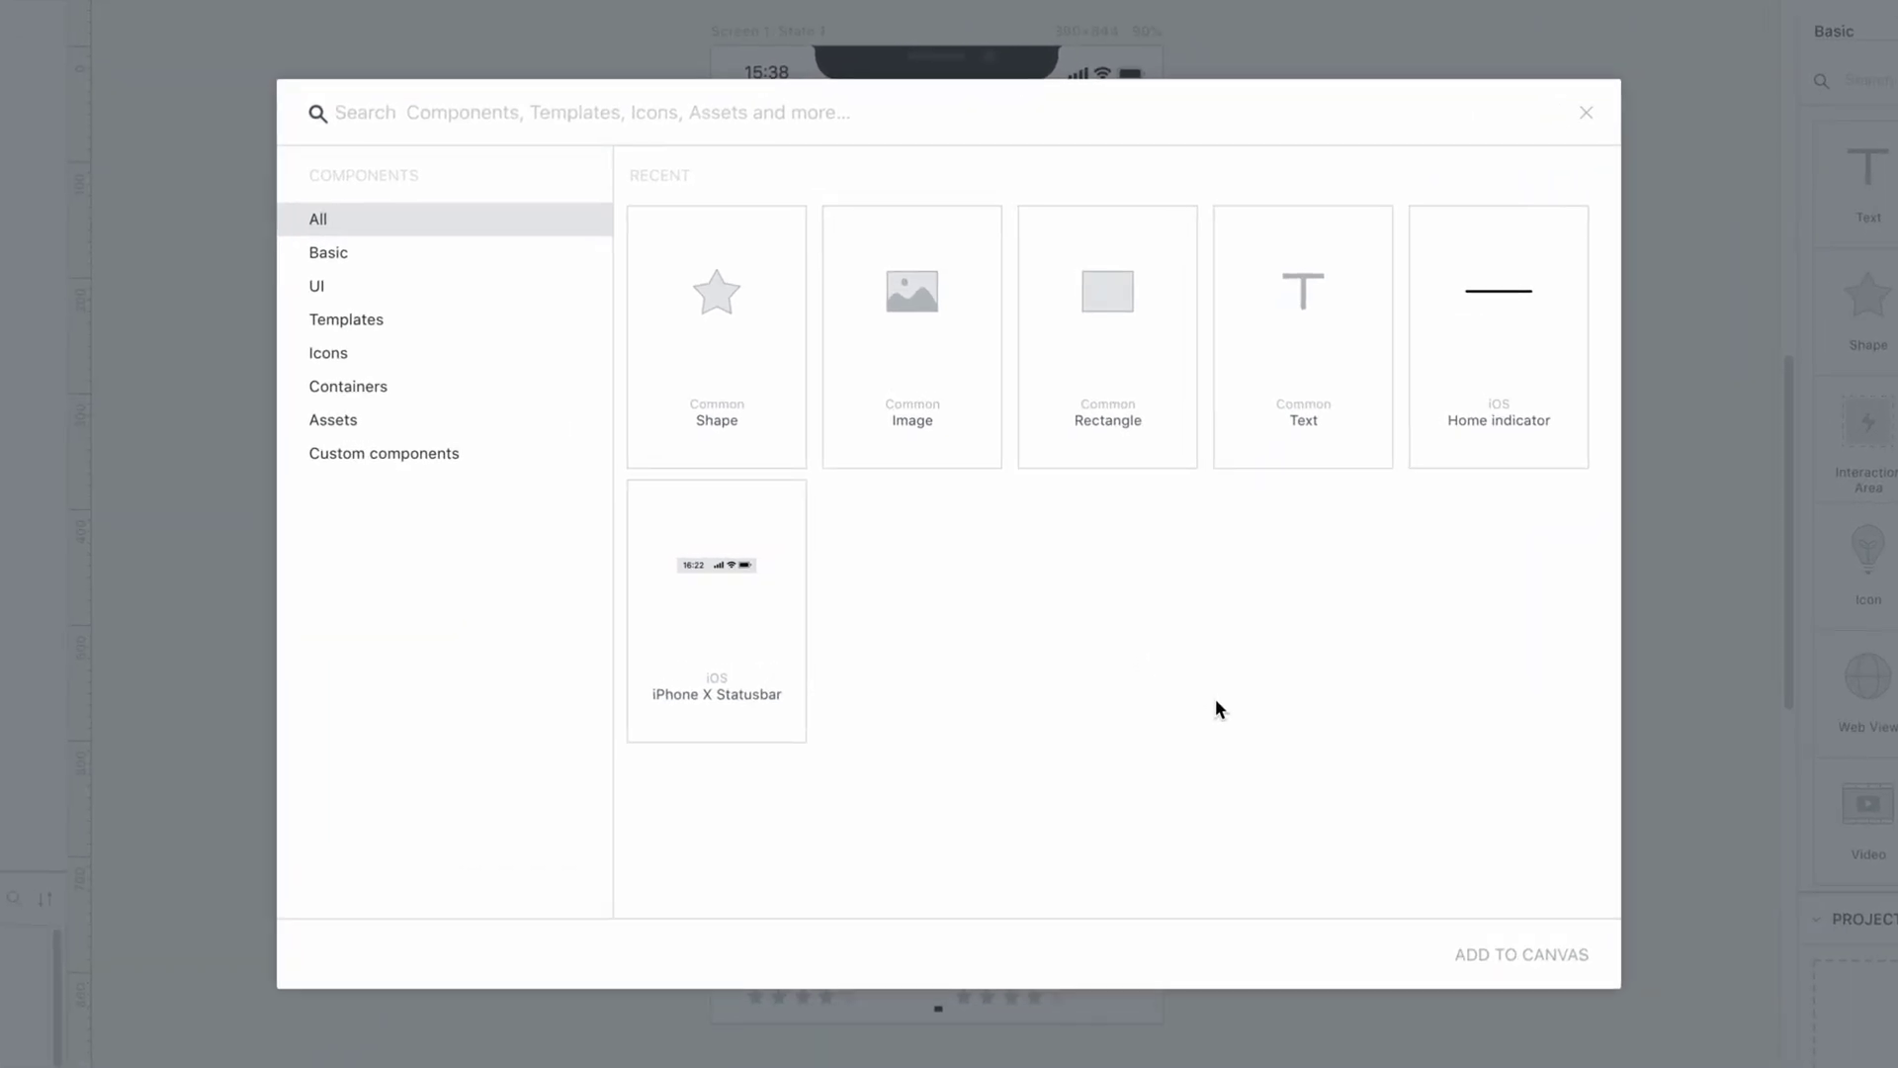
type("Menu")
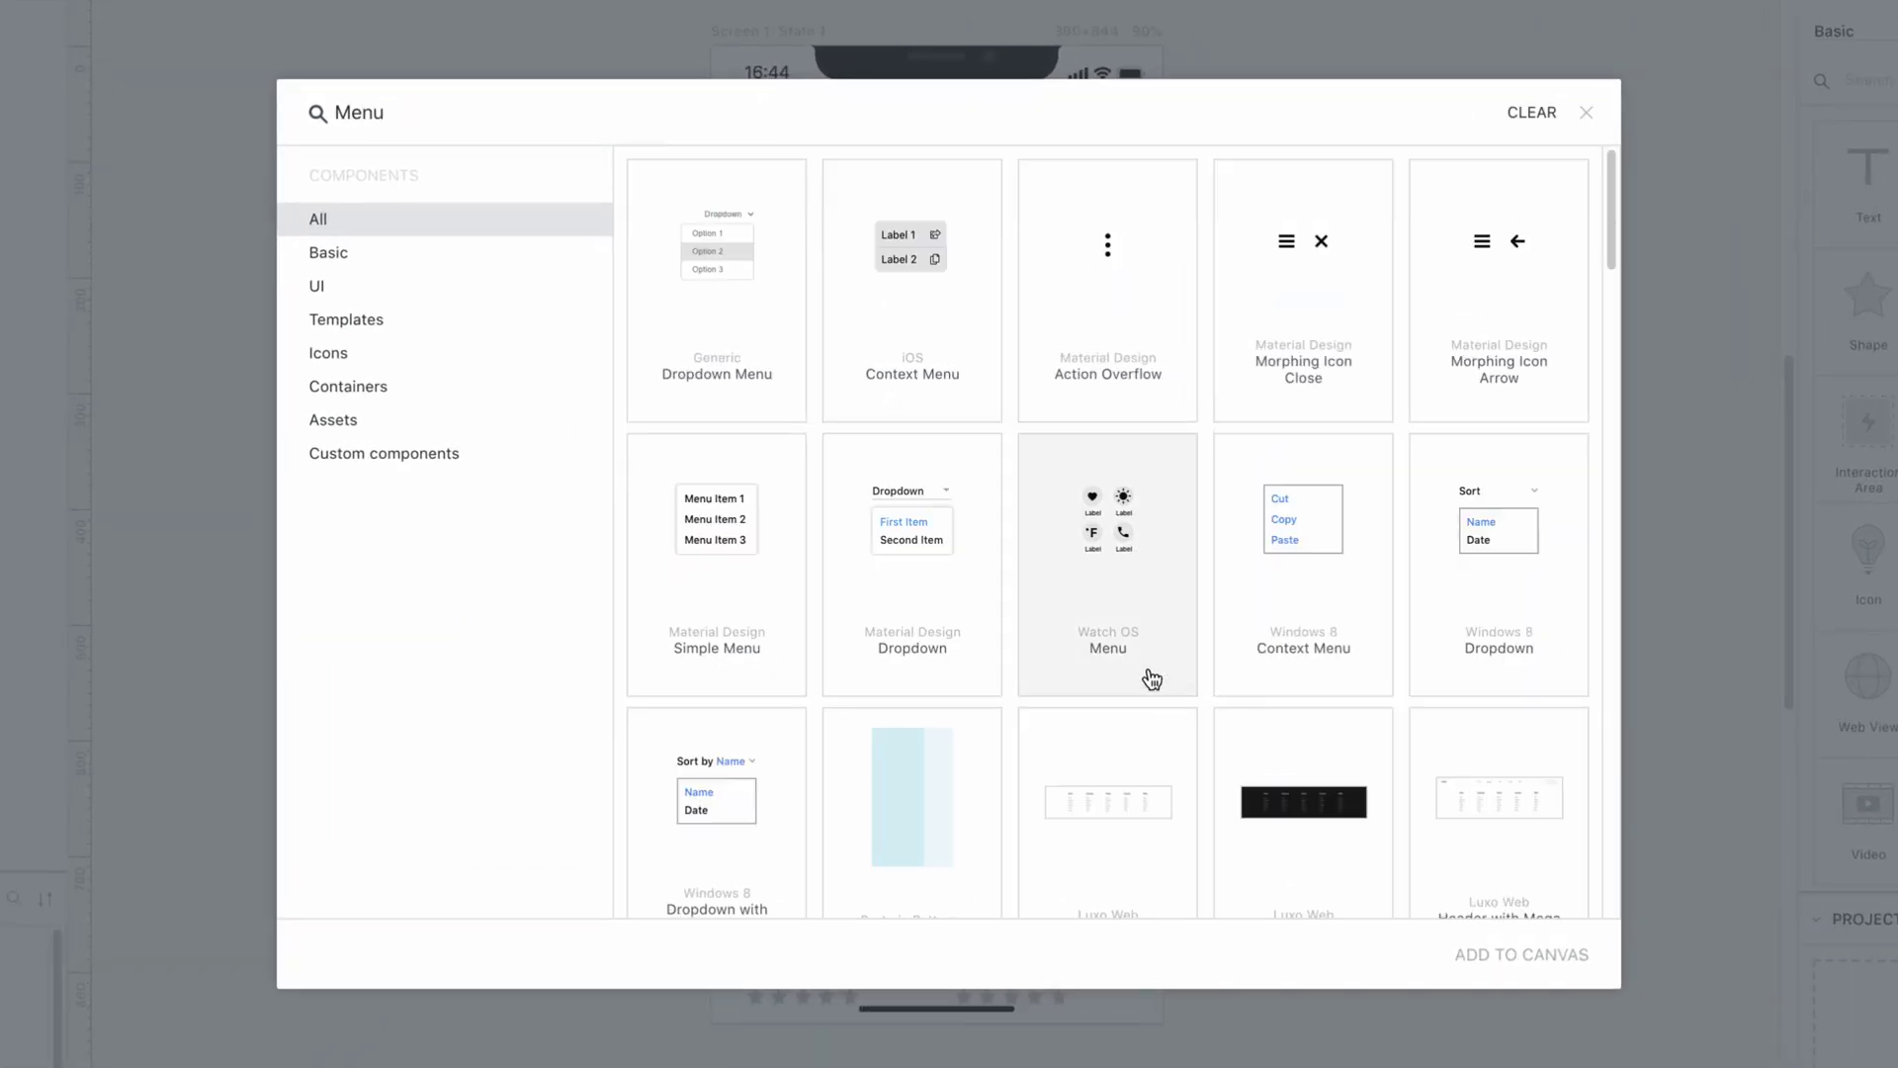
left_click(454, 366)
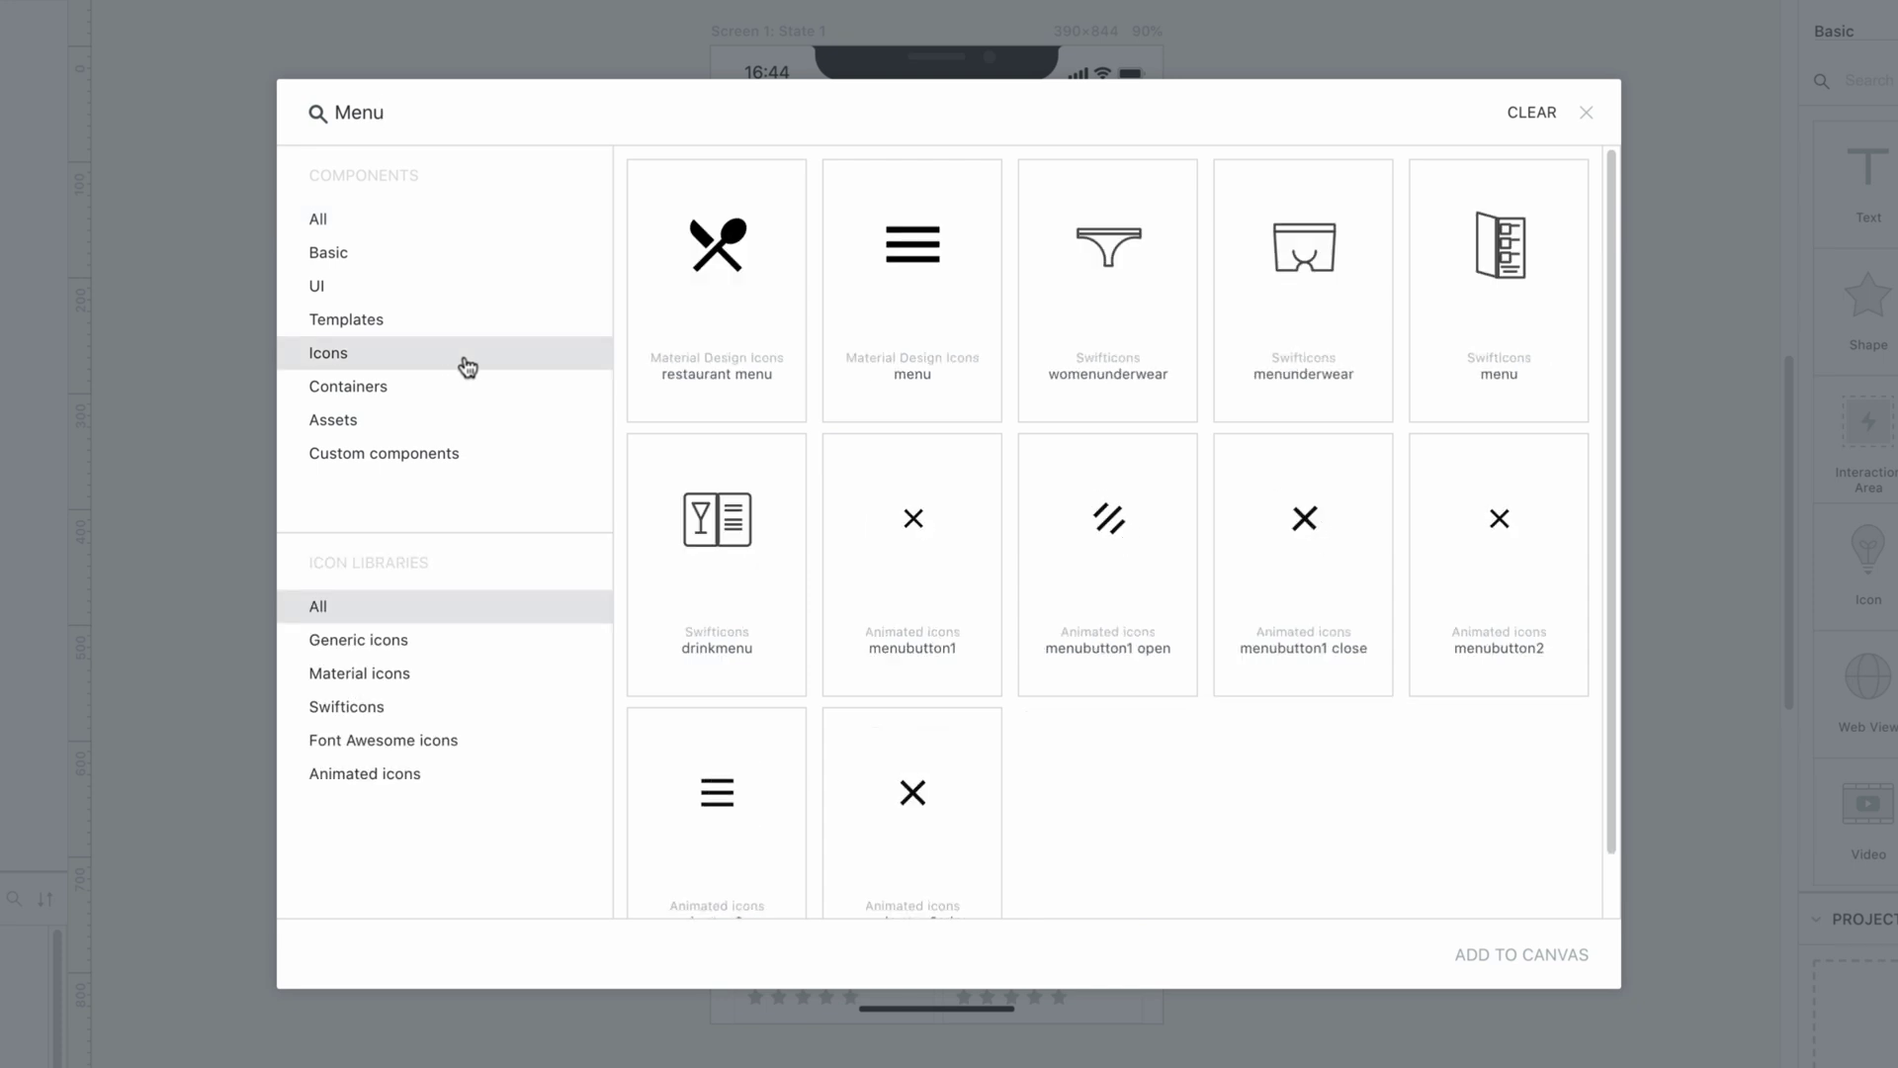
double_click(893, 318)
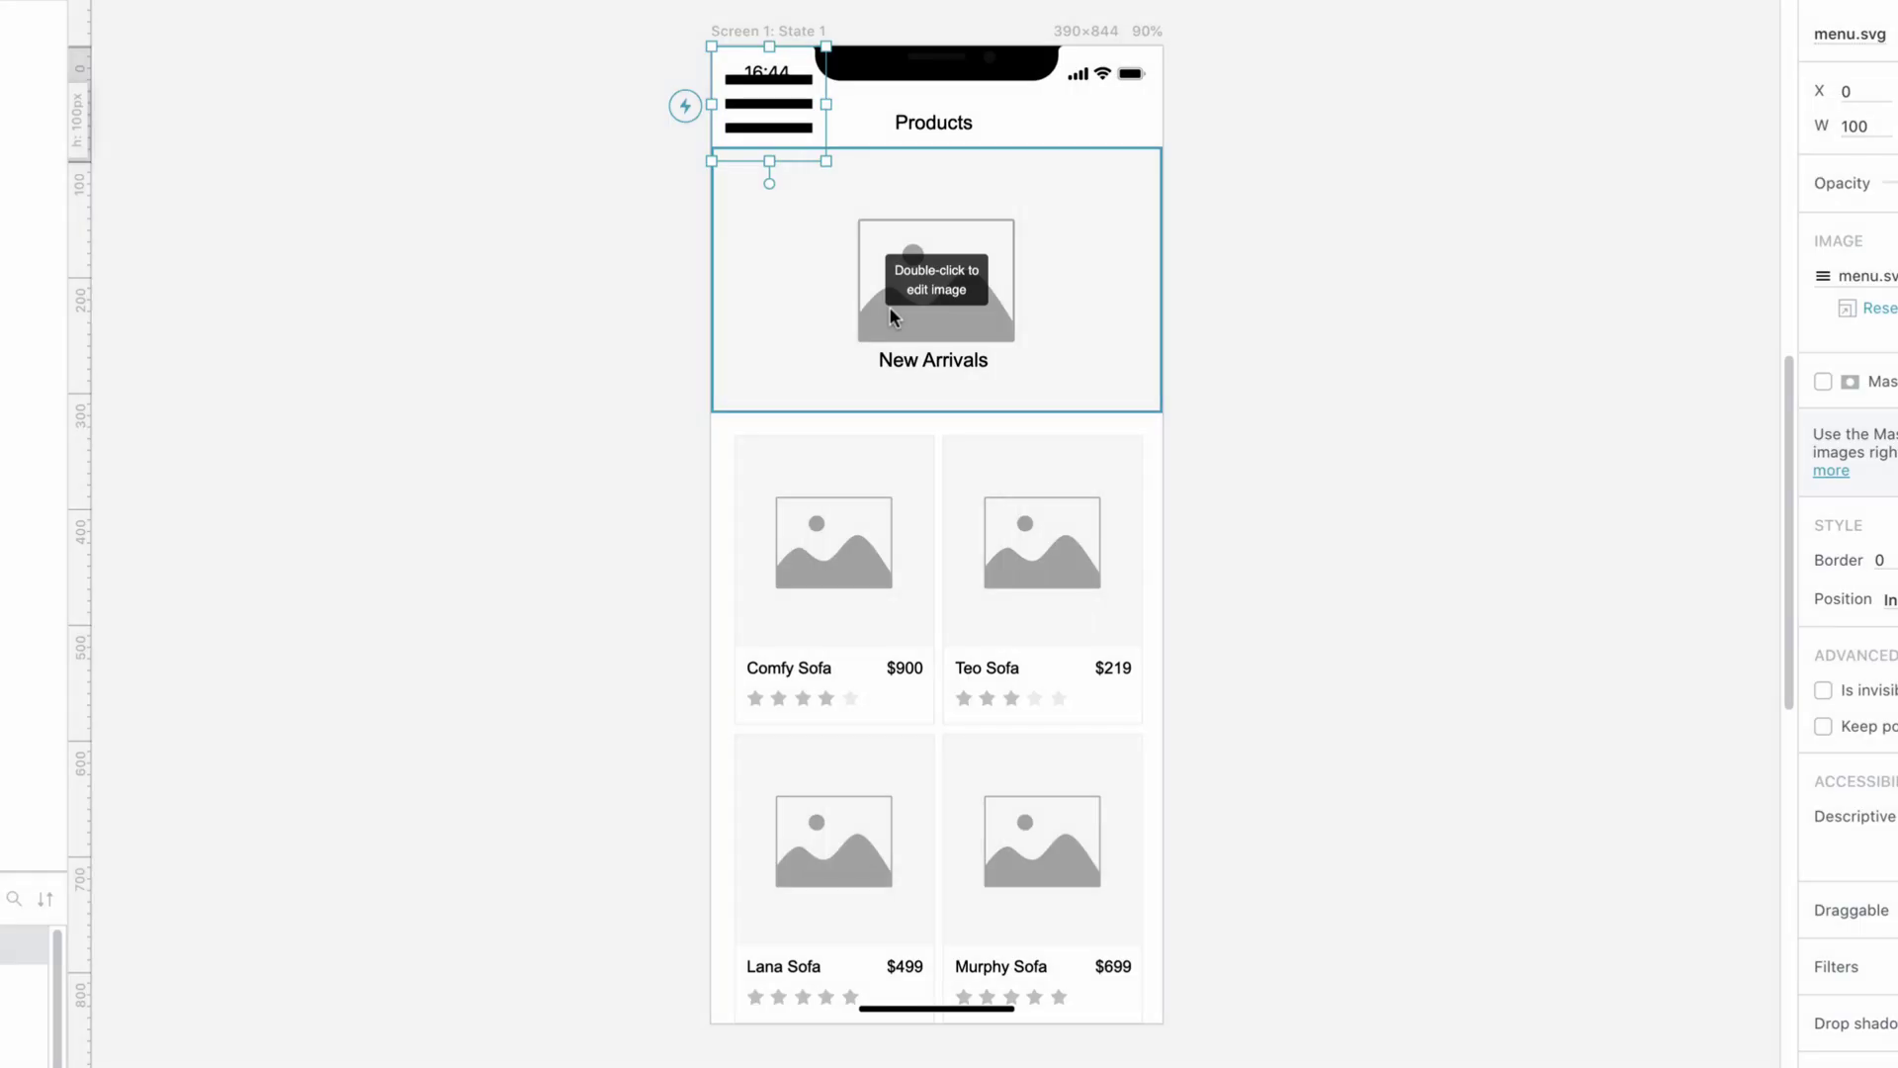
double_click(1854, 126)
type("23")
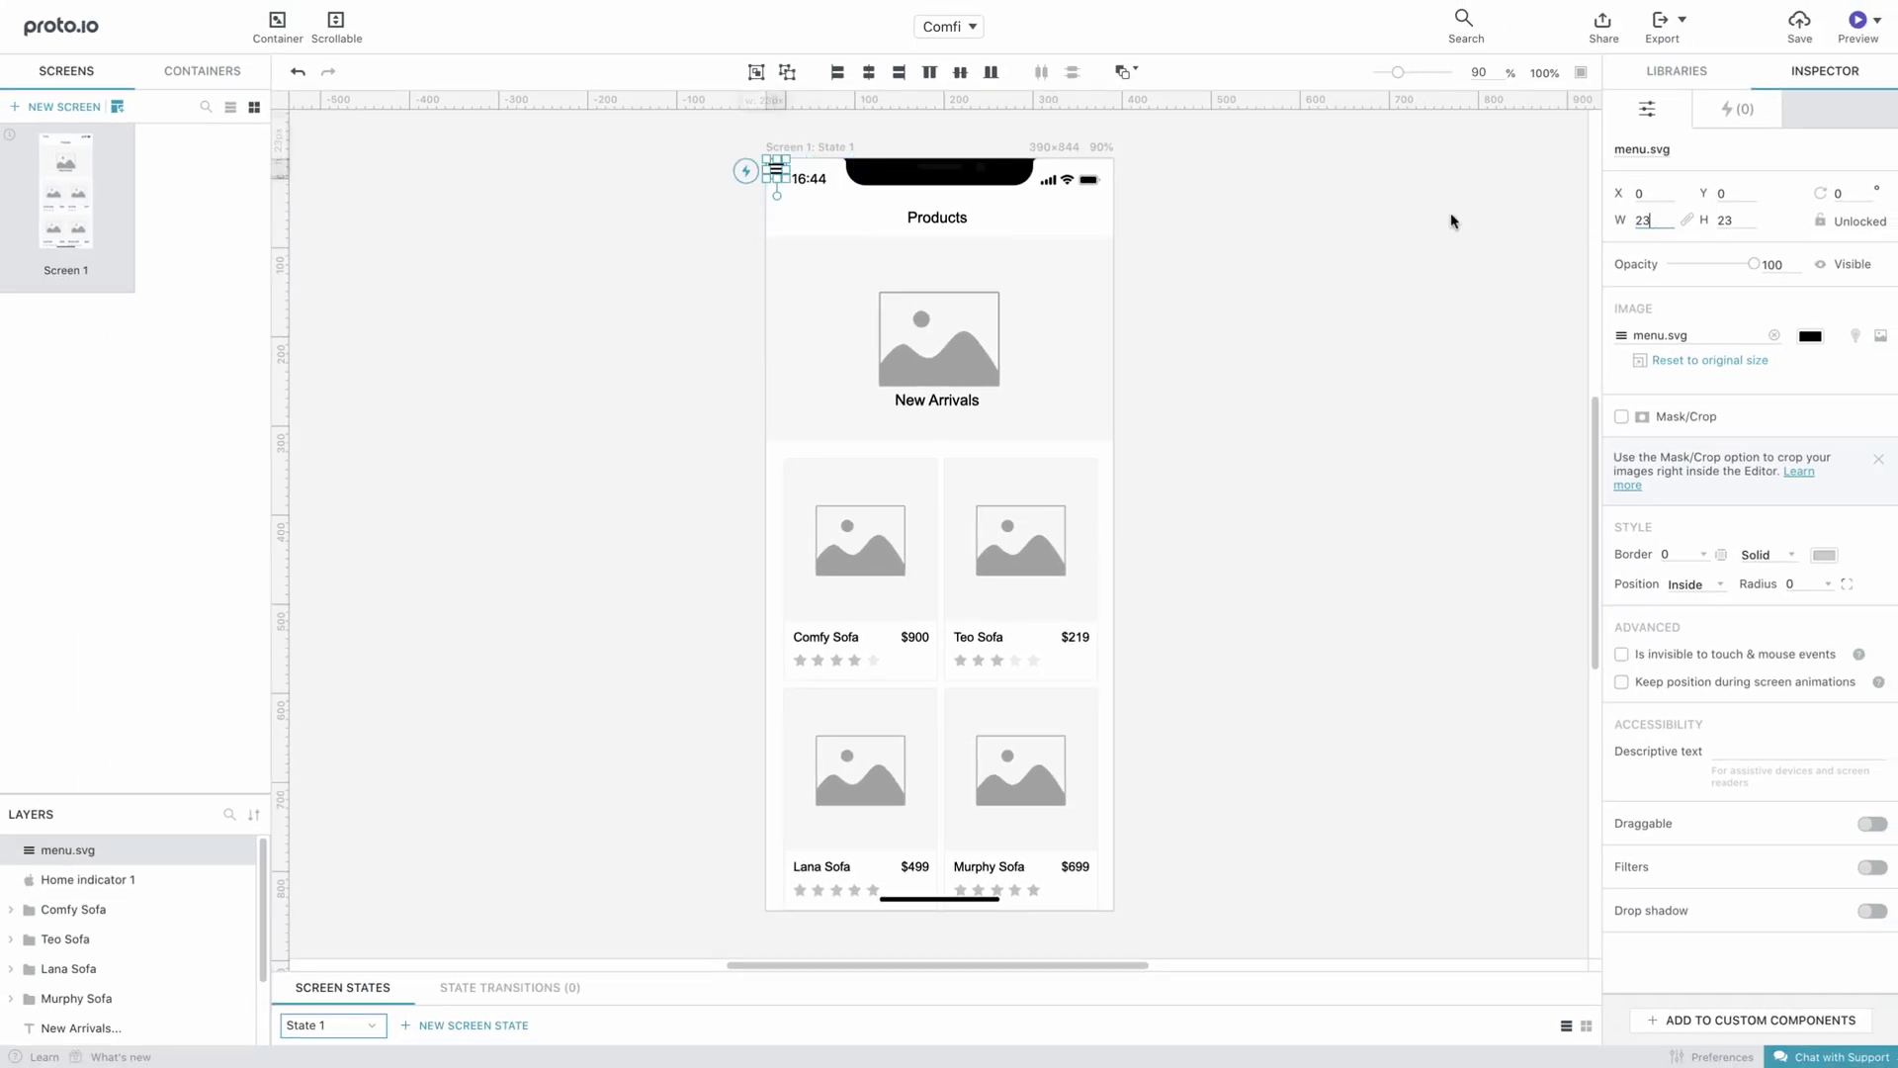
left_click_drag(776, 170, 794, 216)
left_click(669, 256)
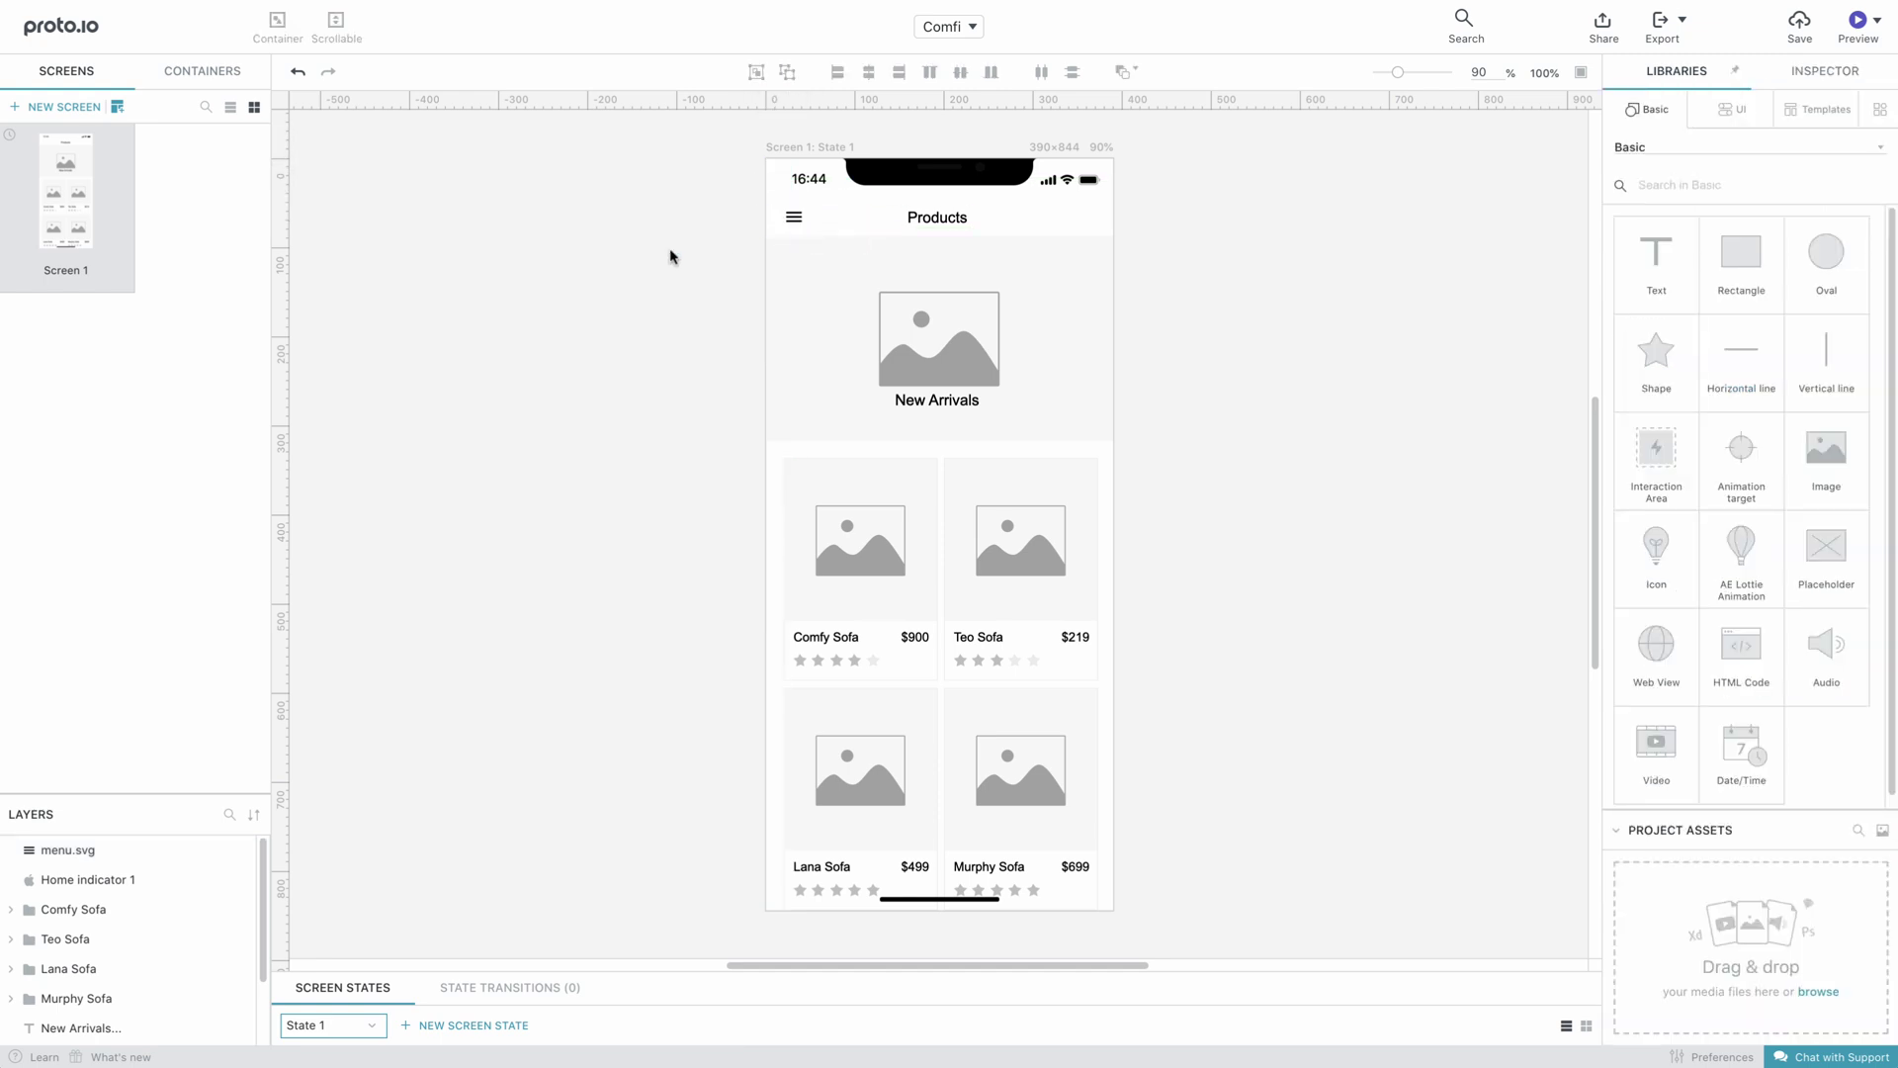
Rename the first screen to Products
left_click(98, 193)
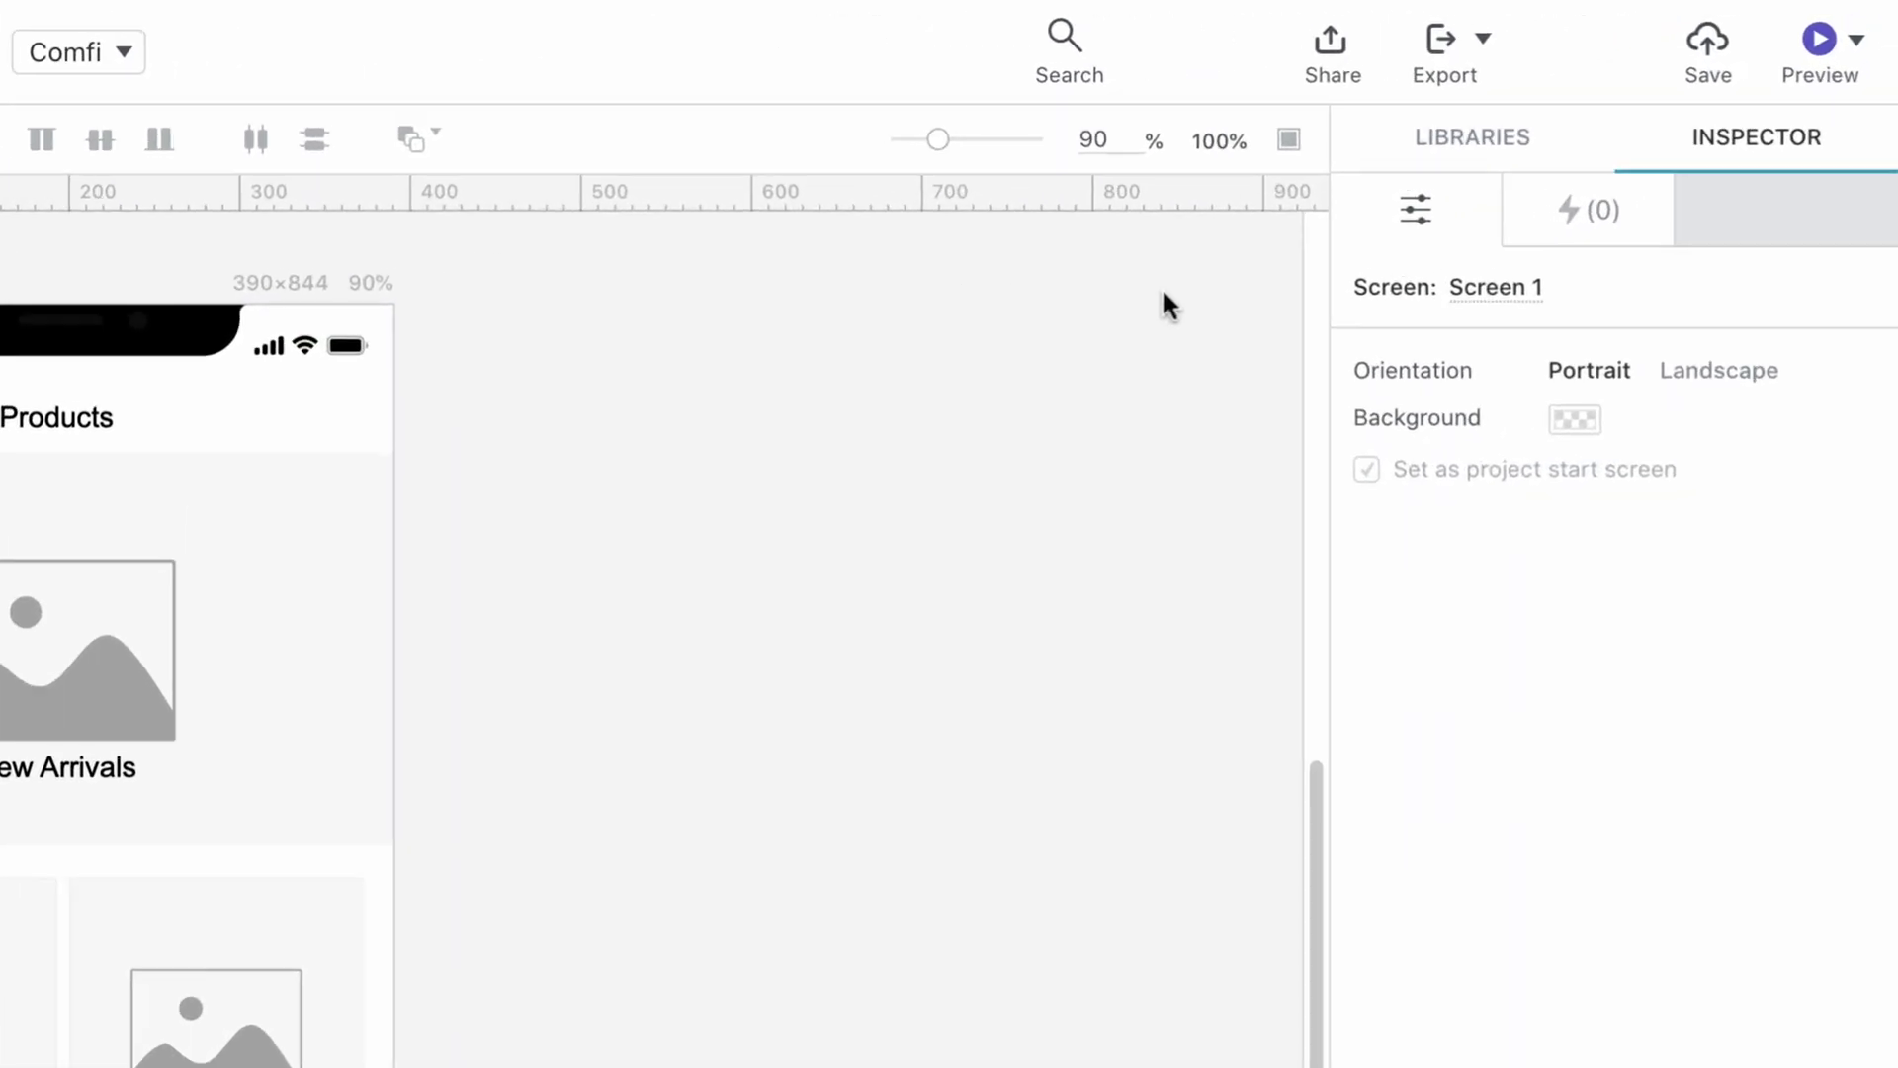
left_click(1681, 148)
type("Products")
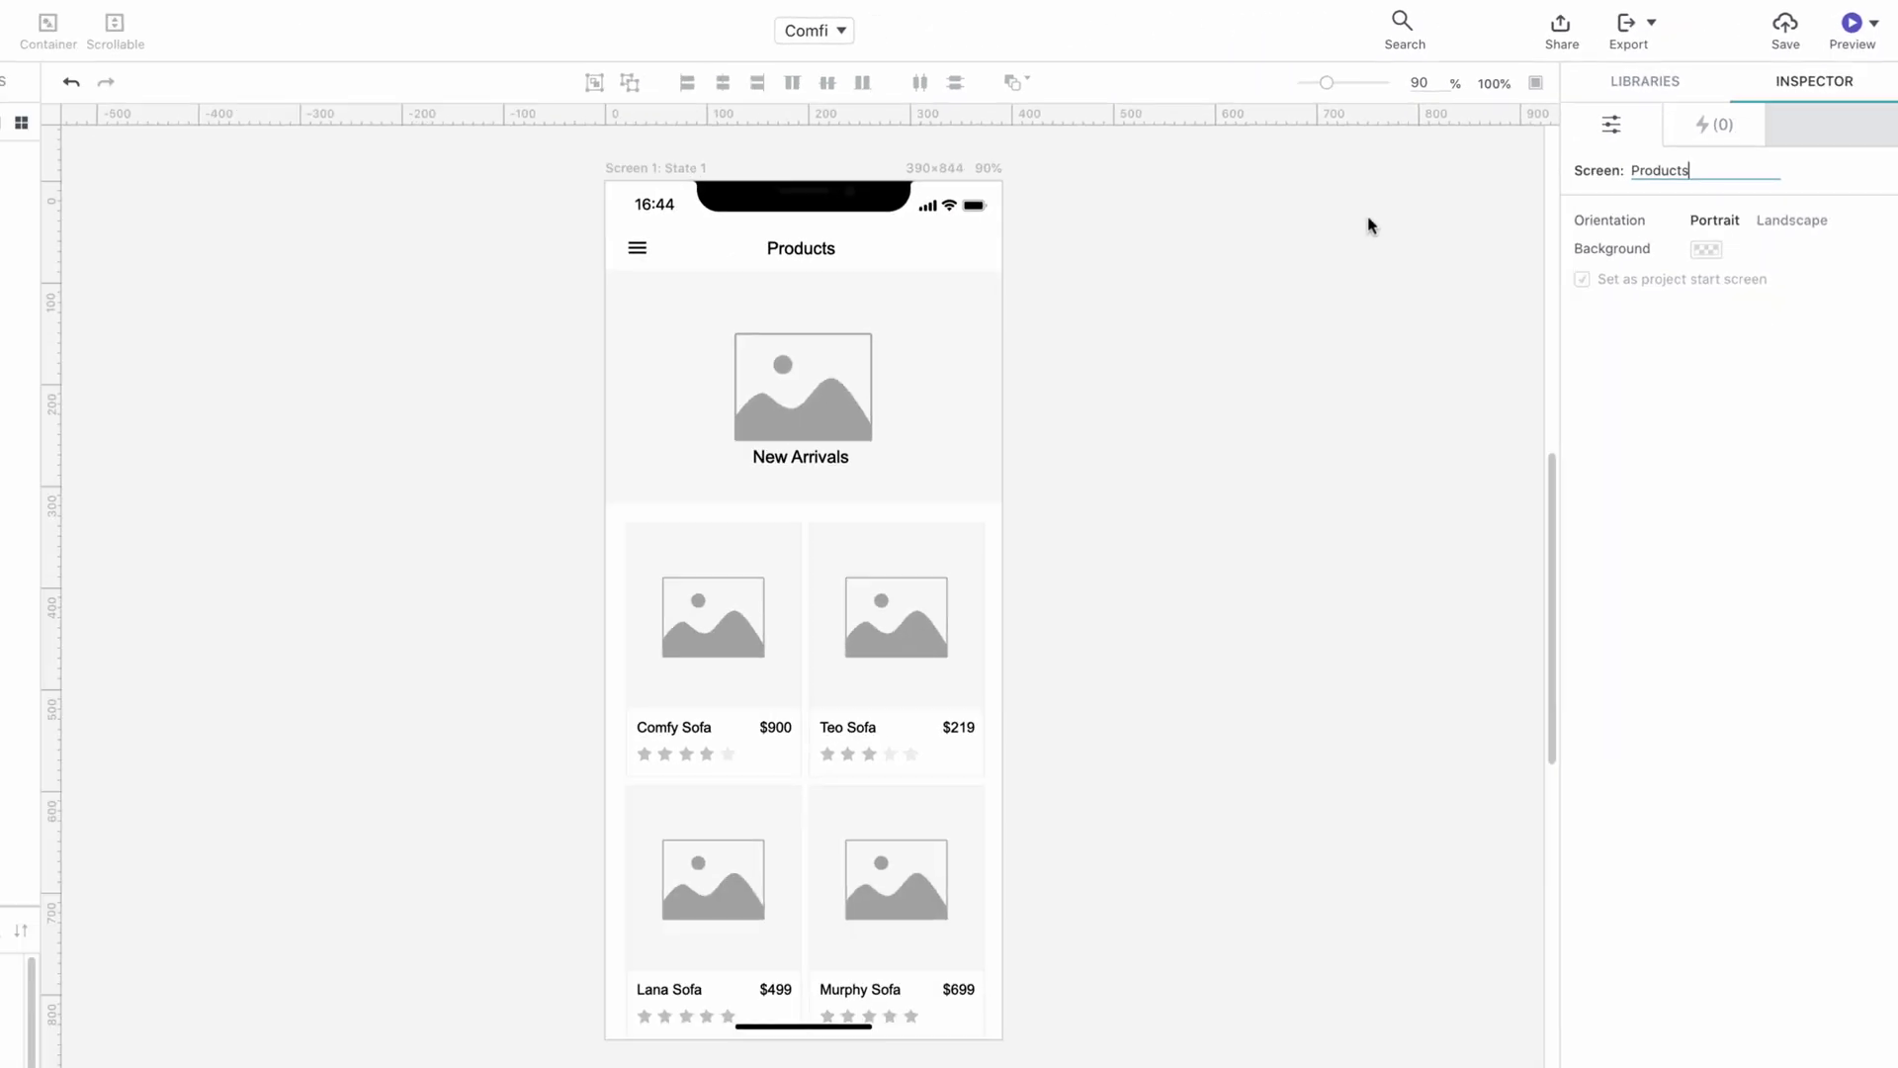
left_click(977, 394)
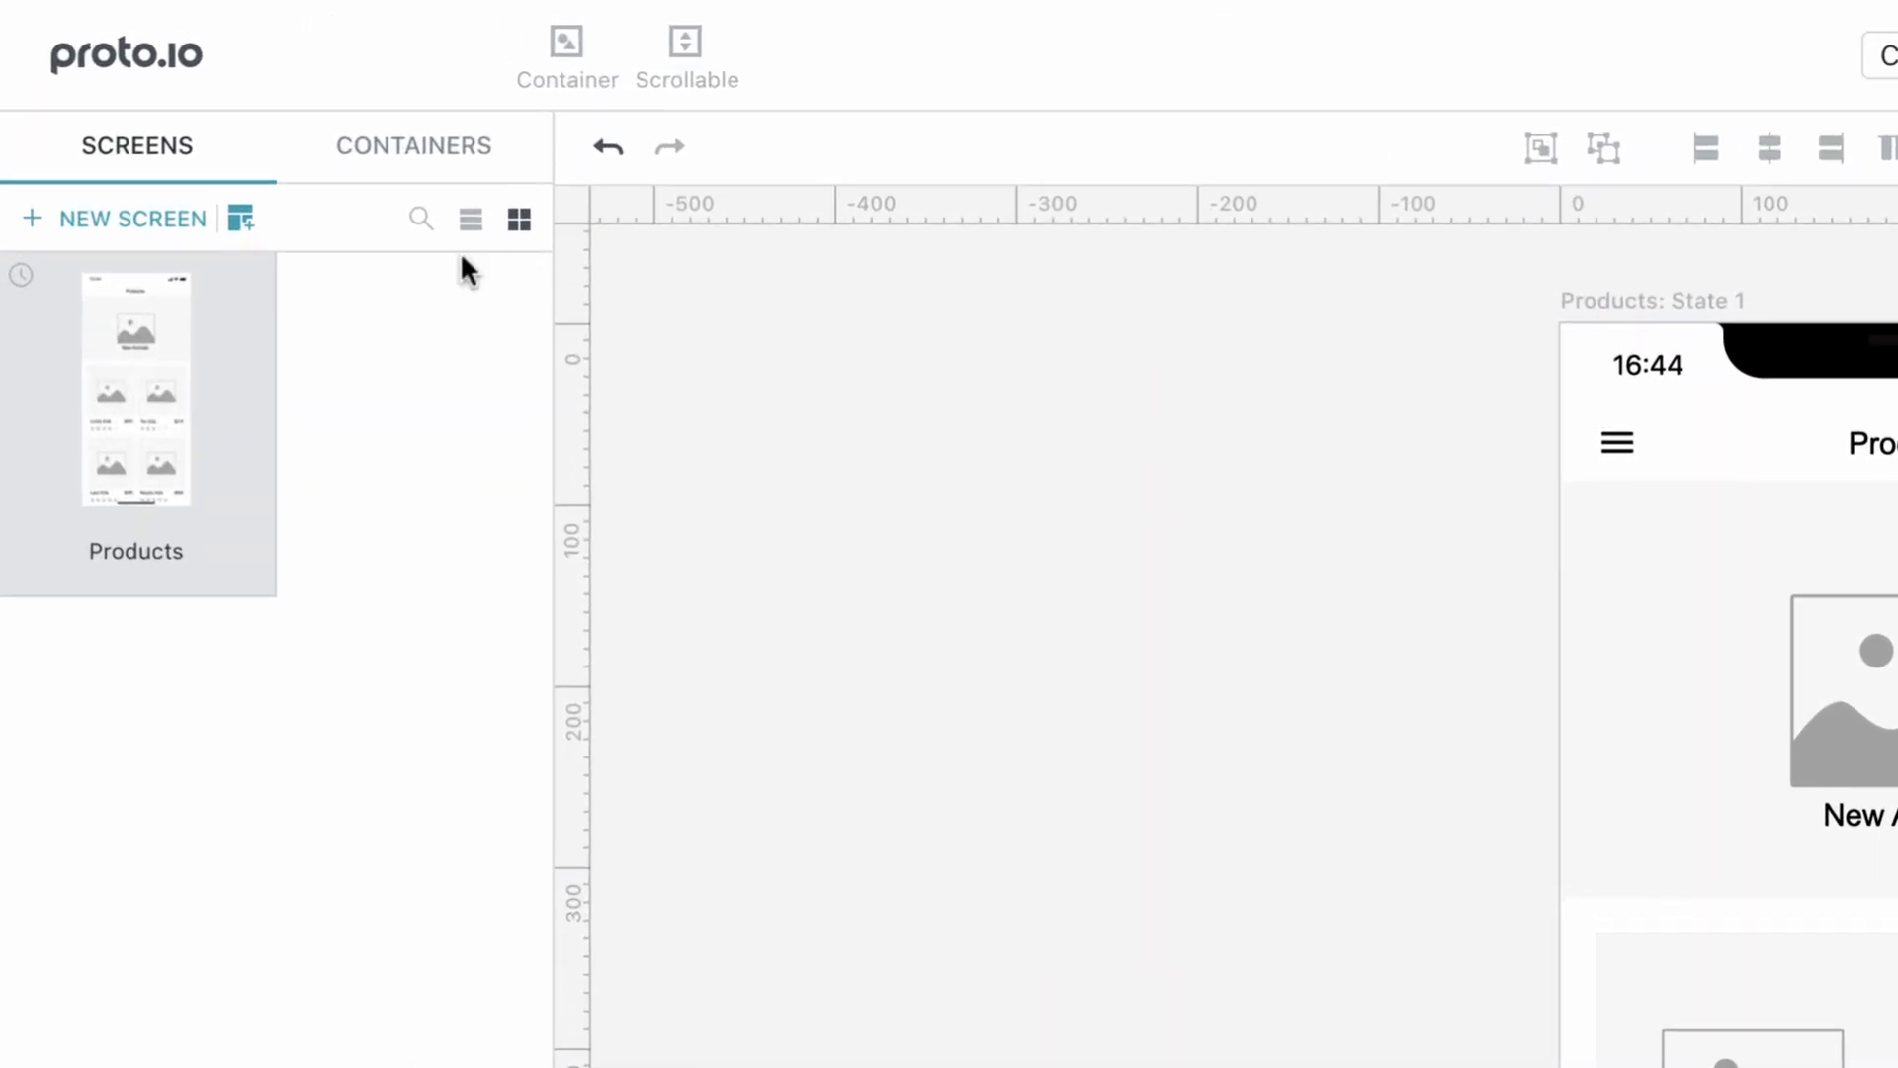
Add a new screen named Product Details, then go back to the Products screen
left_click(190, 226)
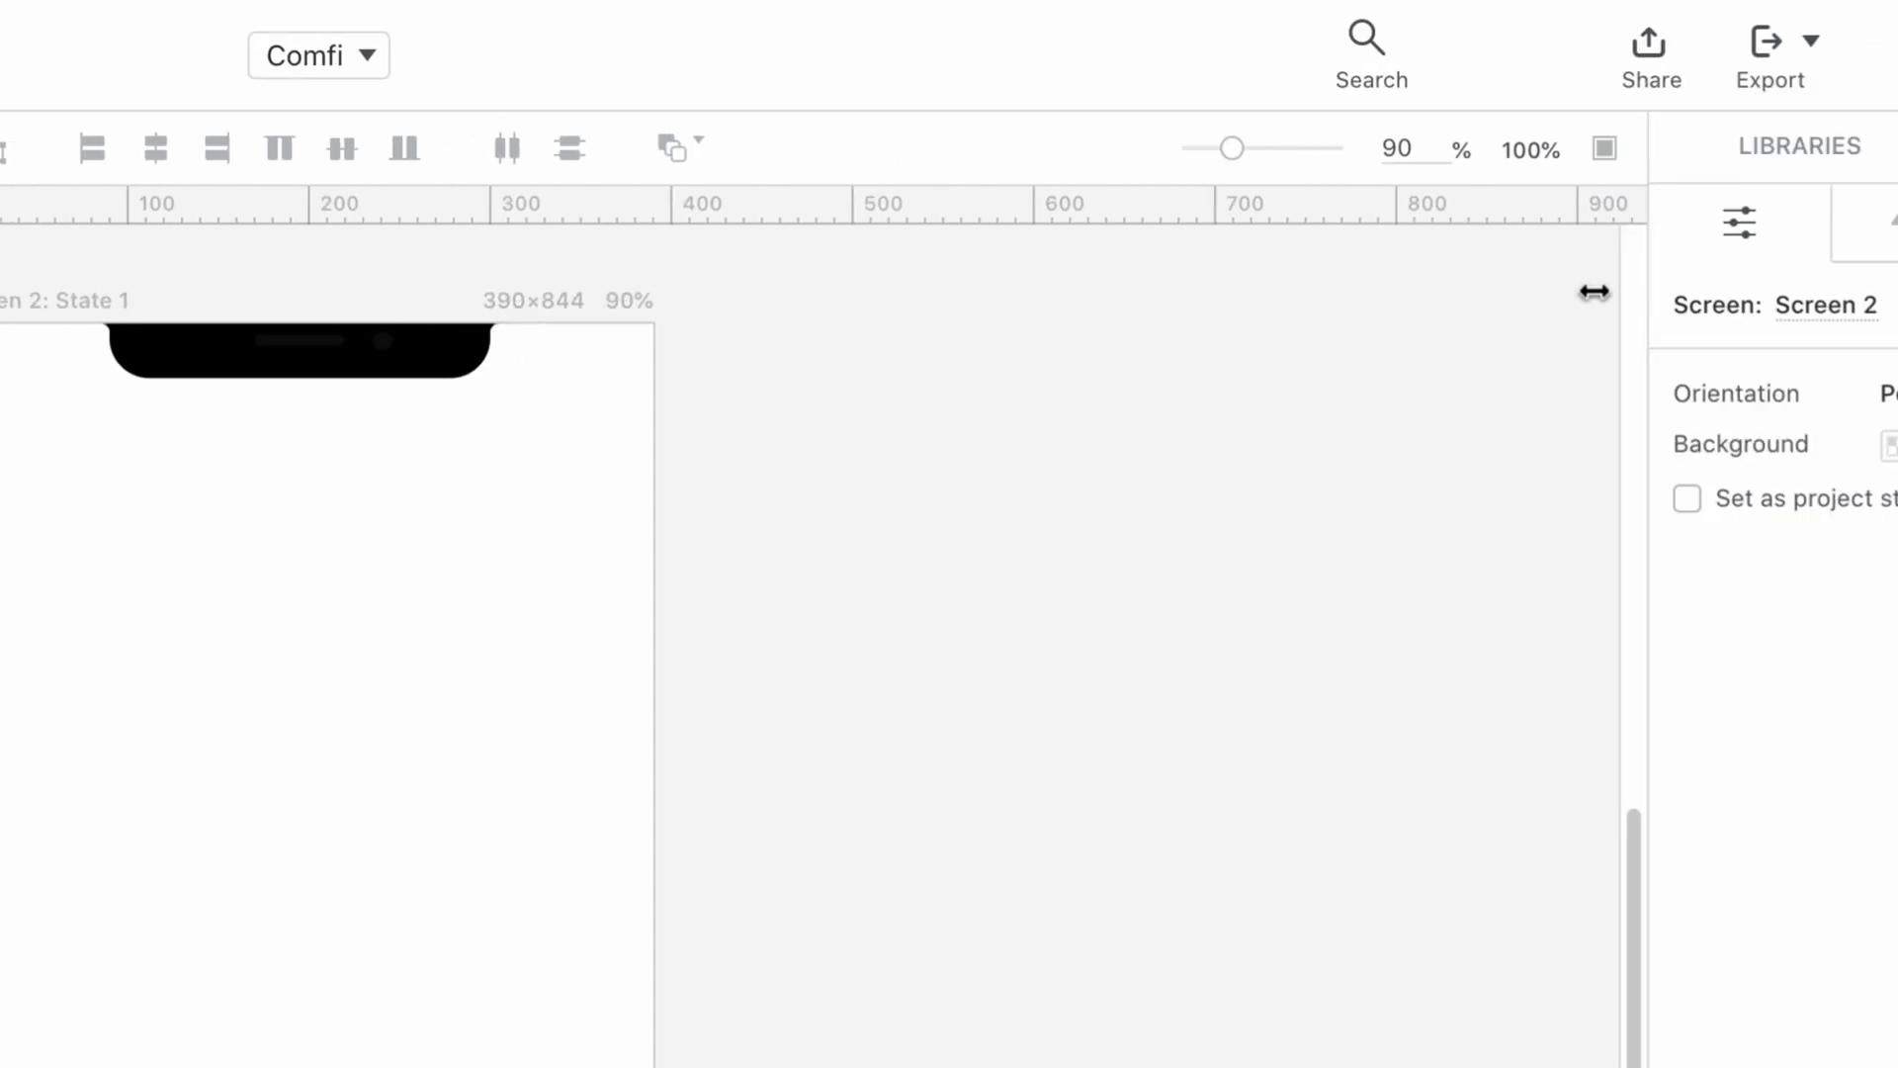
triple_click(1493, 306)
type("Product Details")
left_click(904, 440)
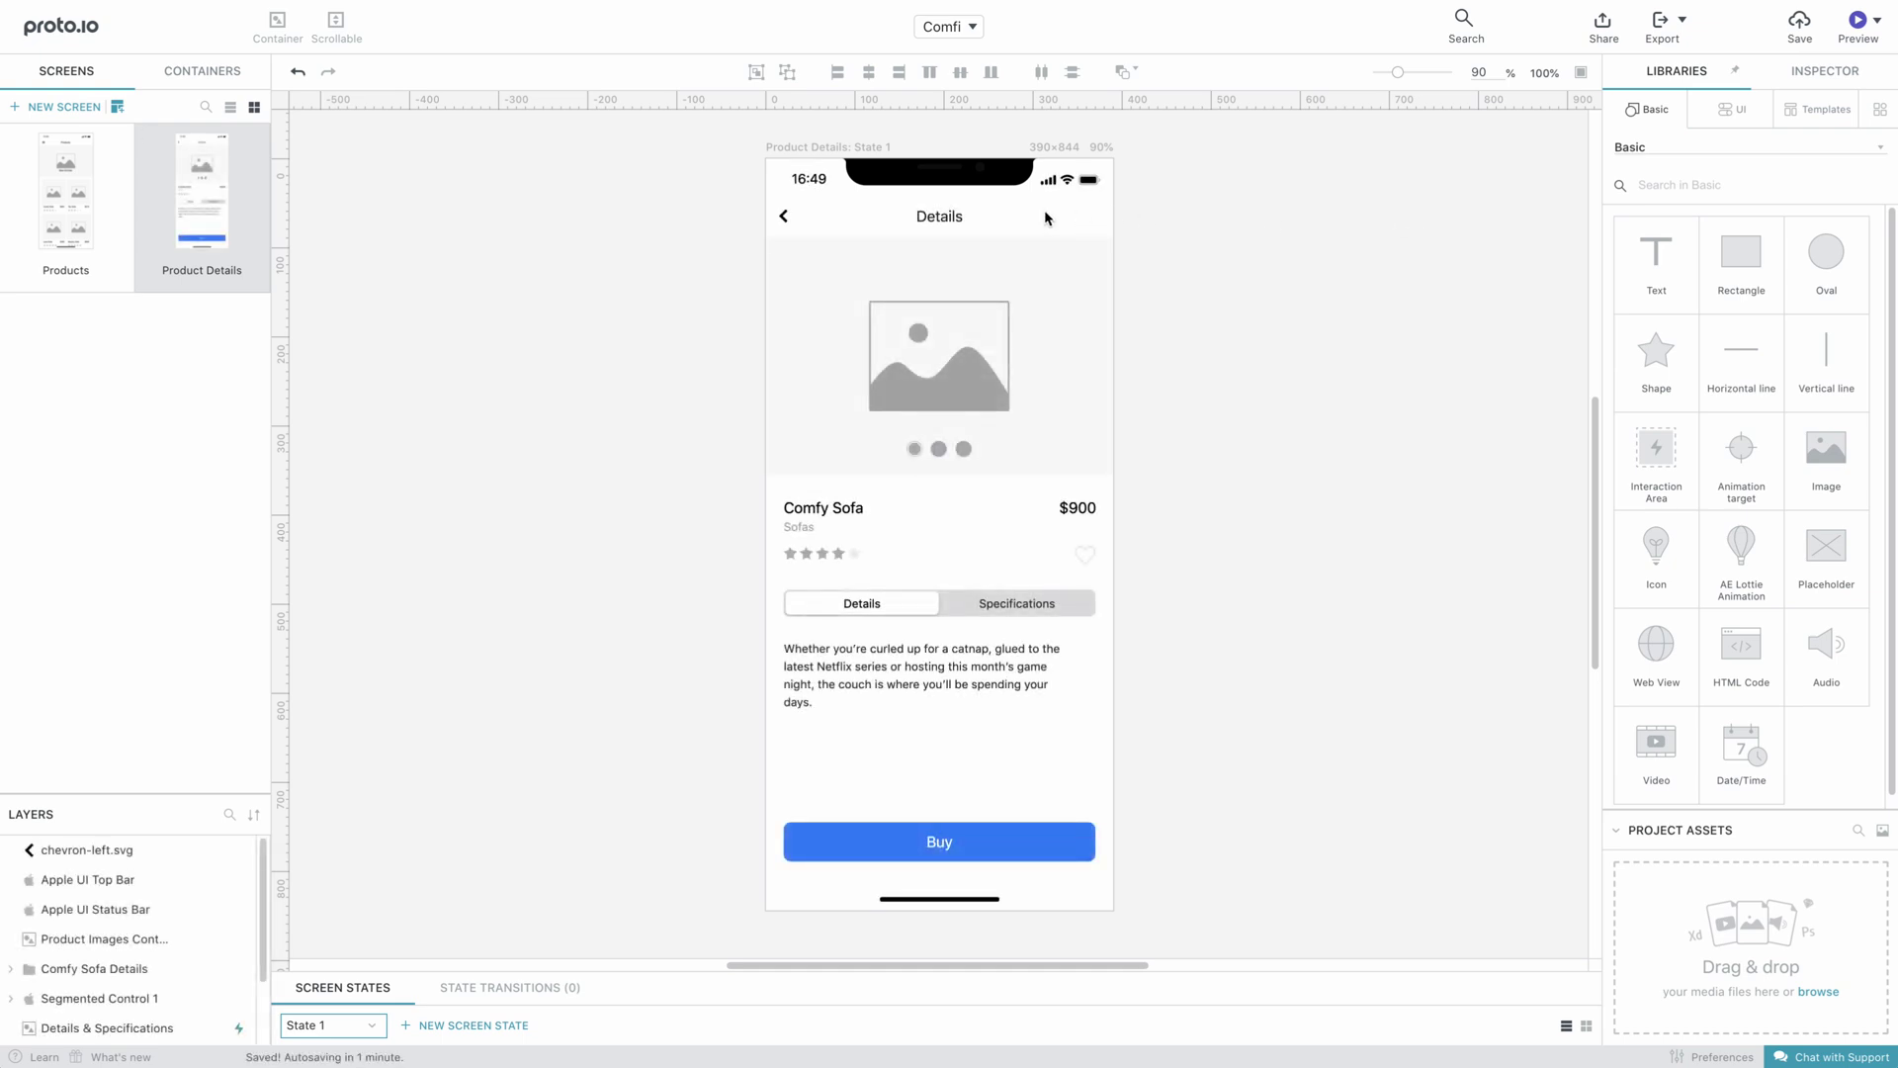
left_click(113, 208)
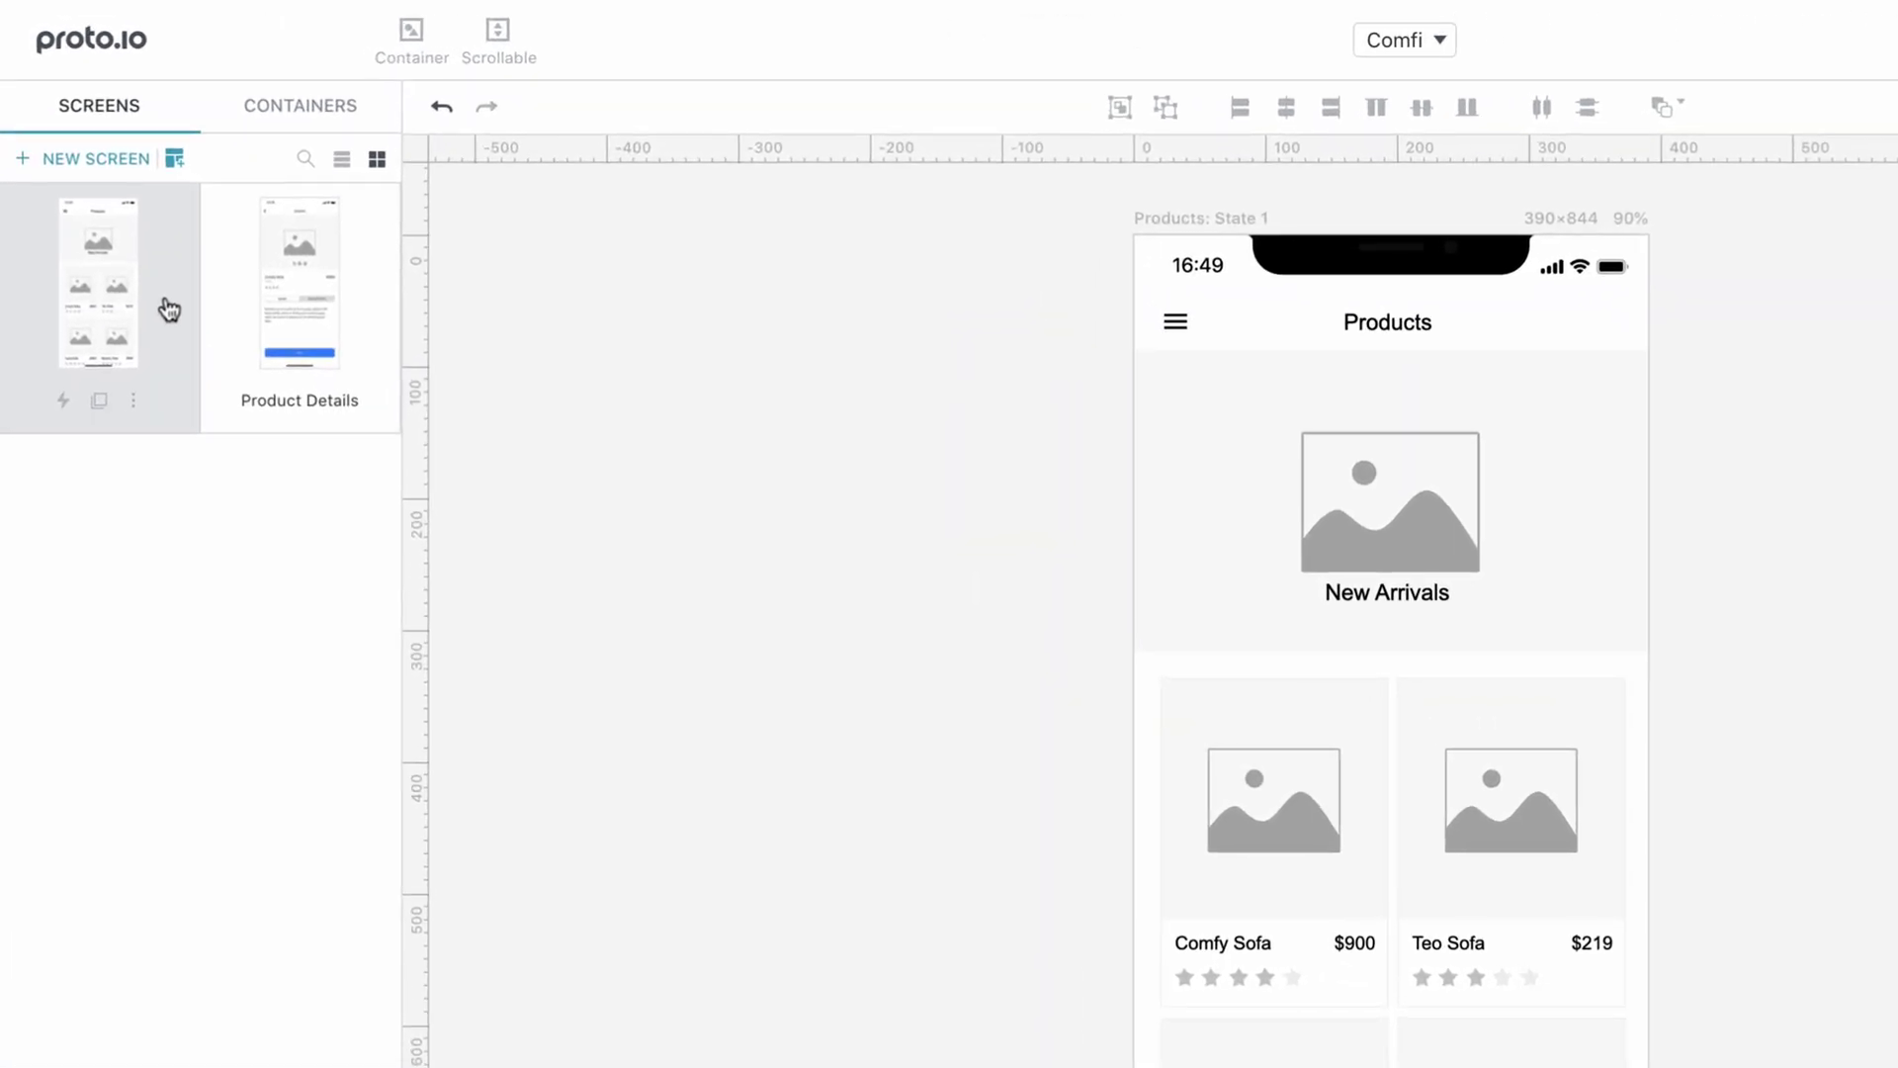
Link the Comfy Sofa card to Product Details with a Slide left transition
left_click(1248, 751)
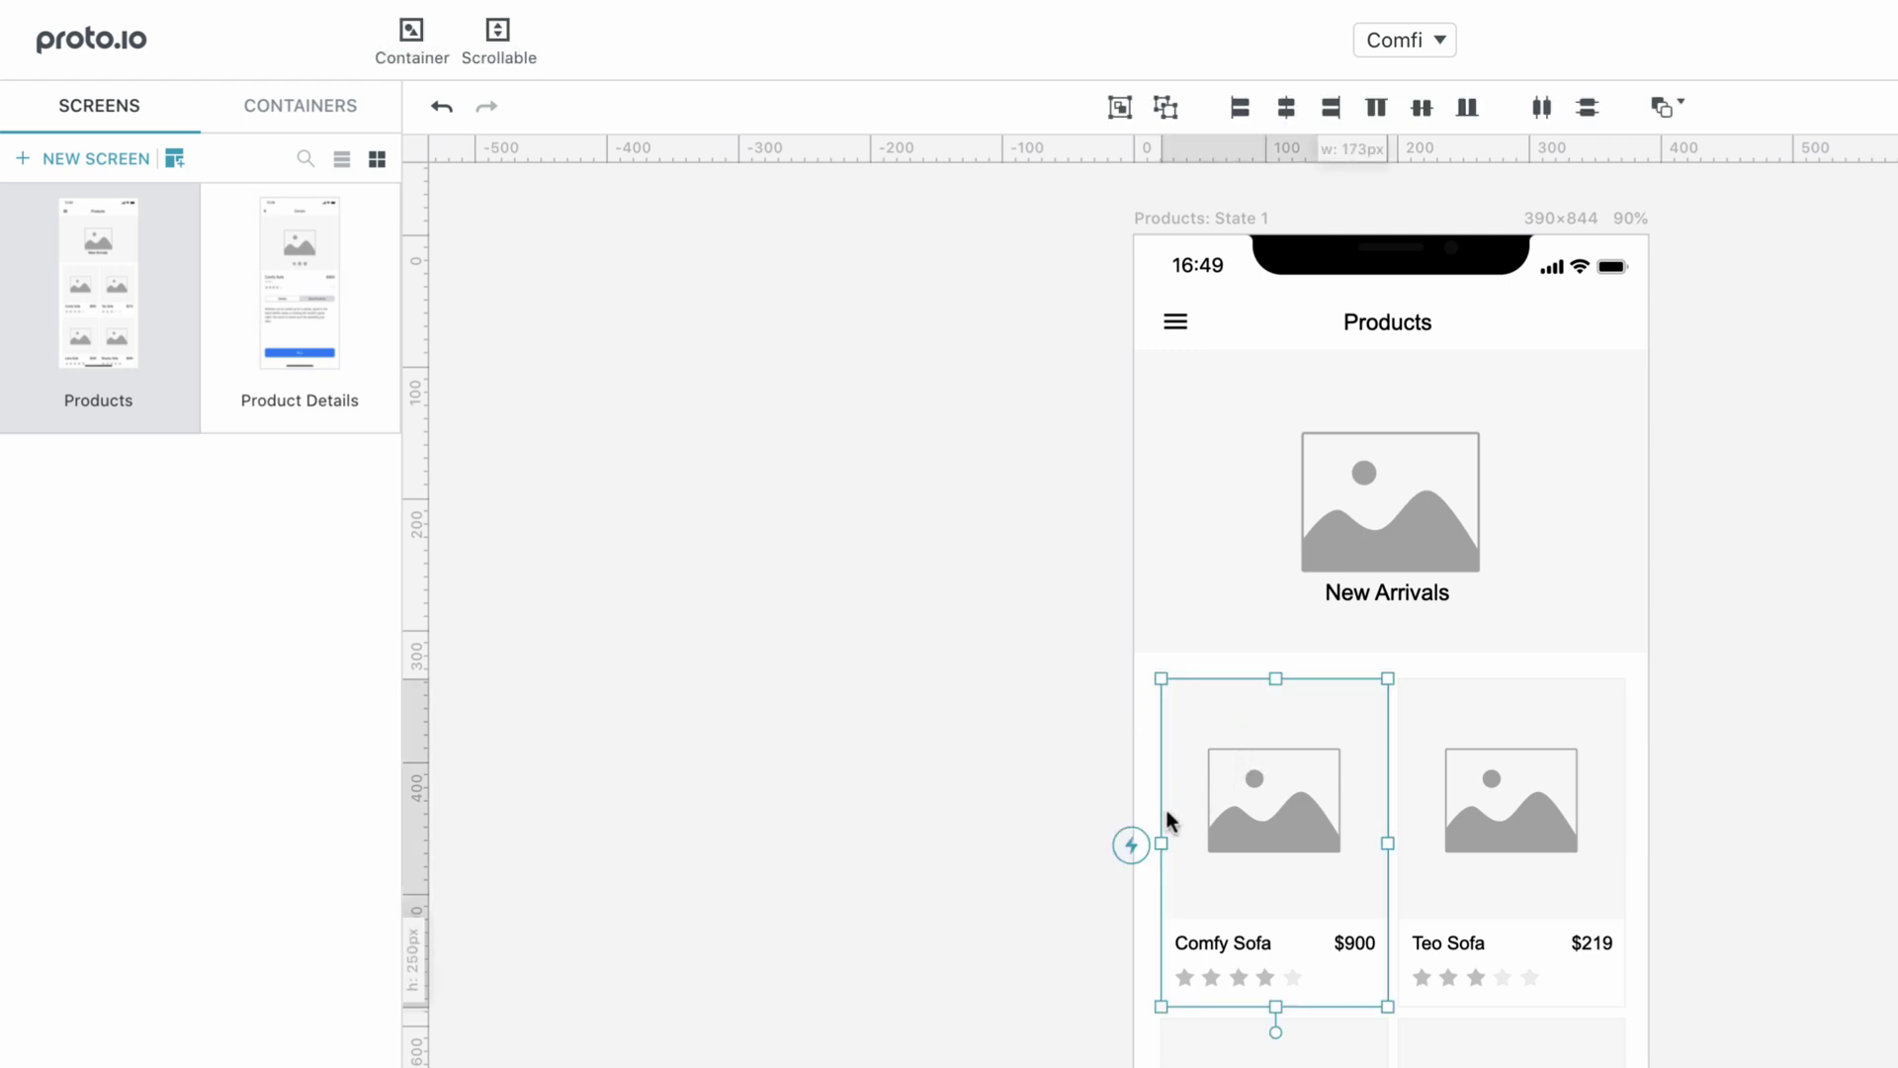
left_click_drag(1132, 842, 365, 343)
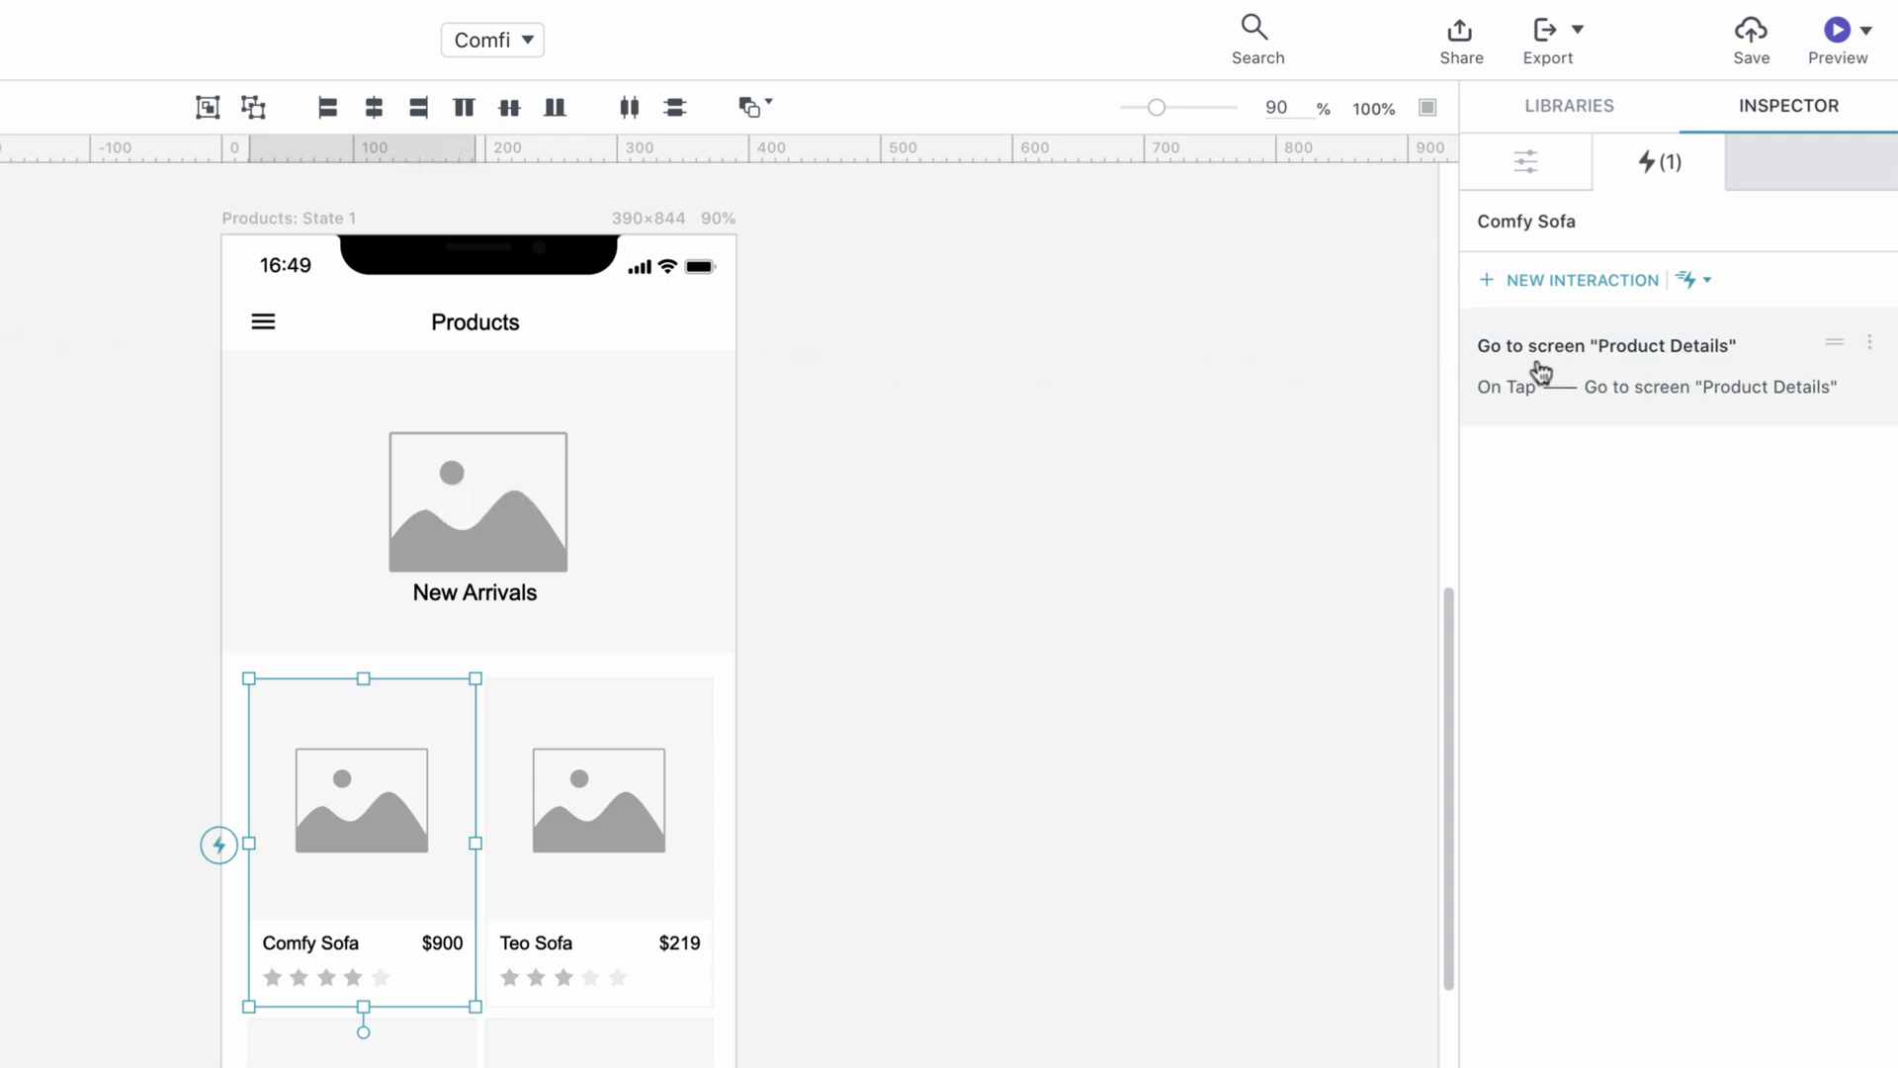
left_click(1539, 371)
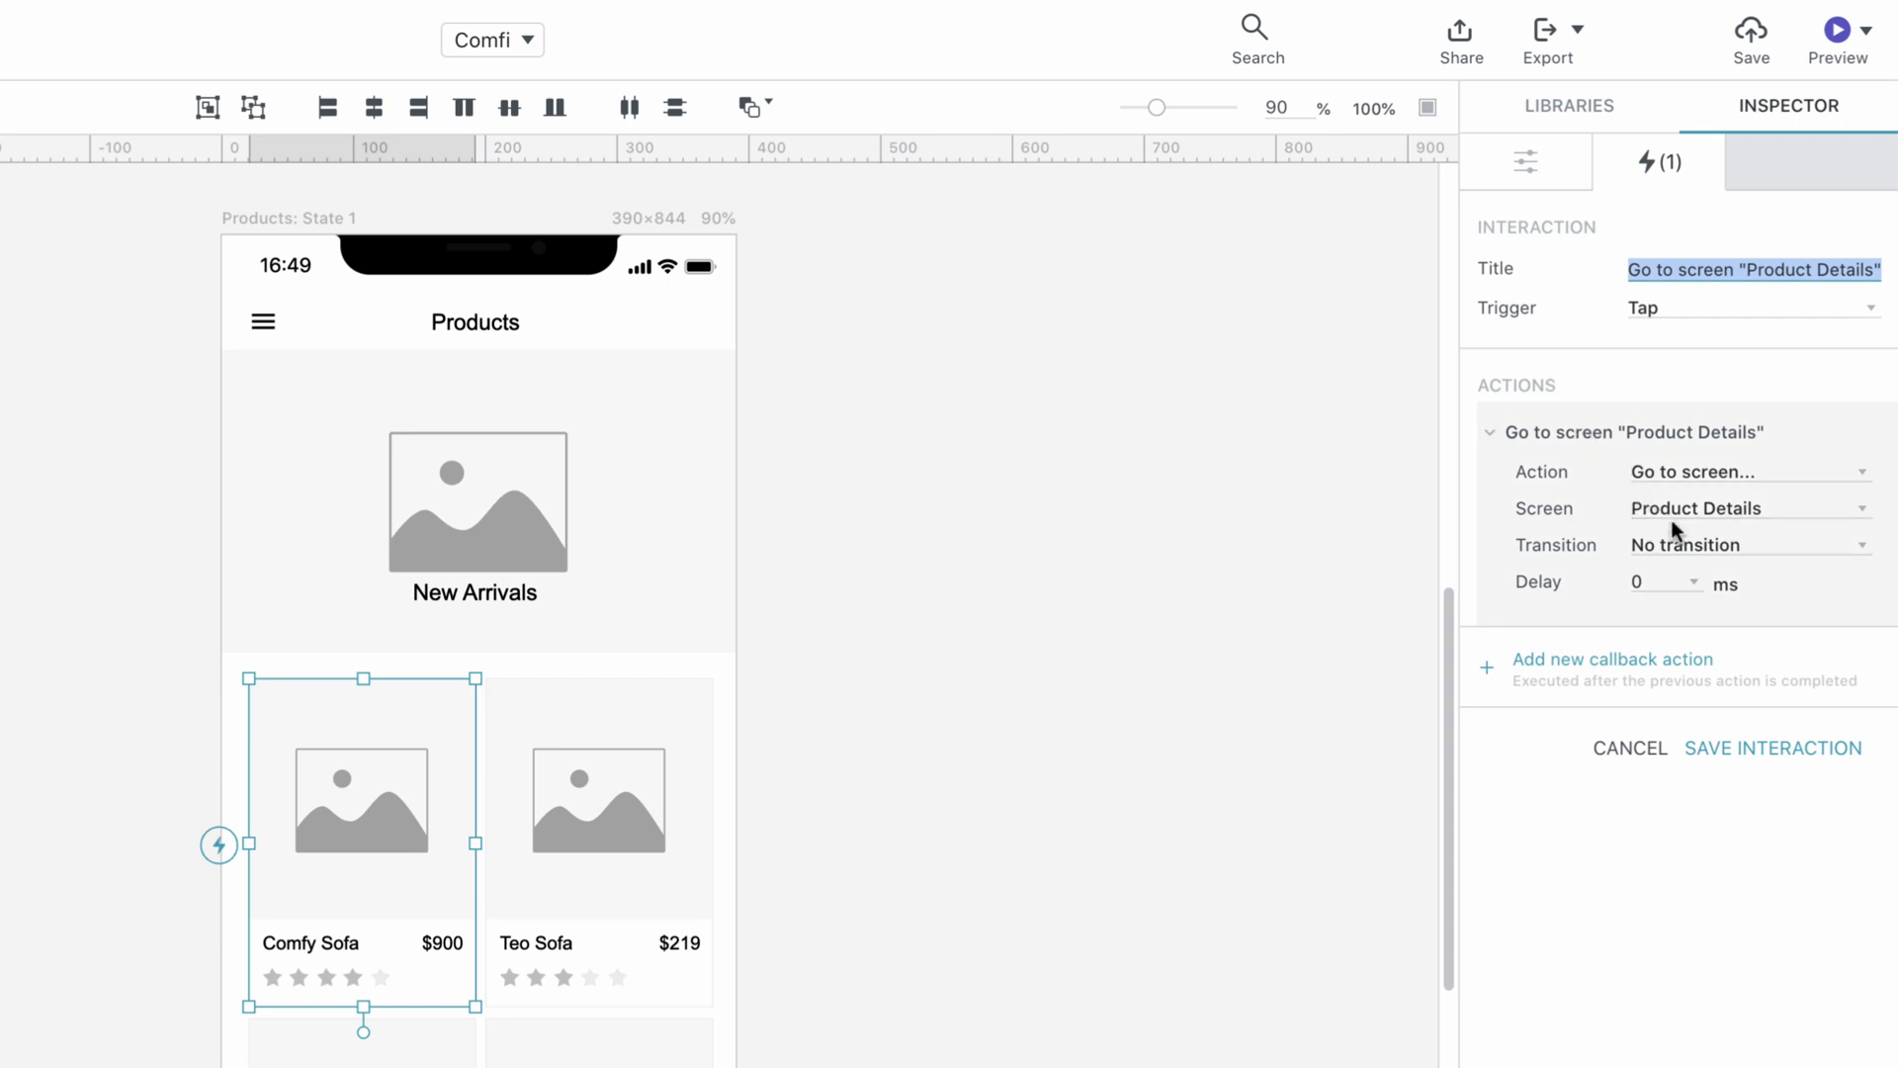
left_click(1696, 552)
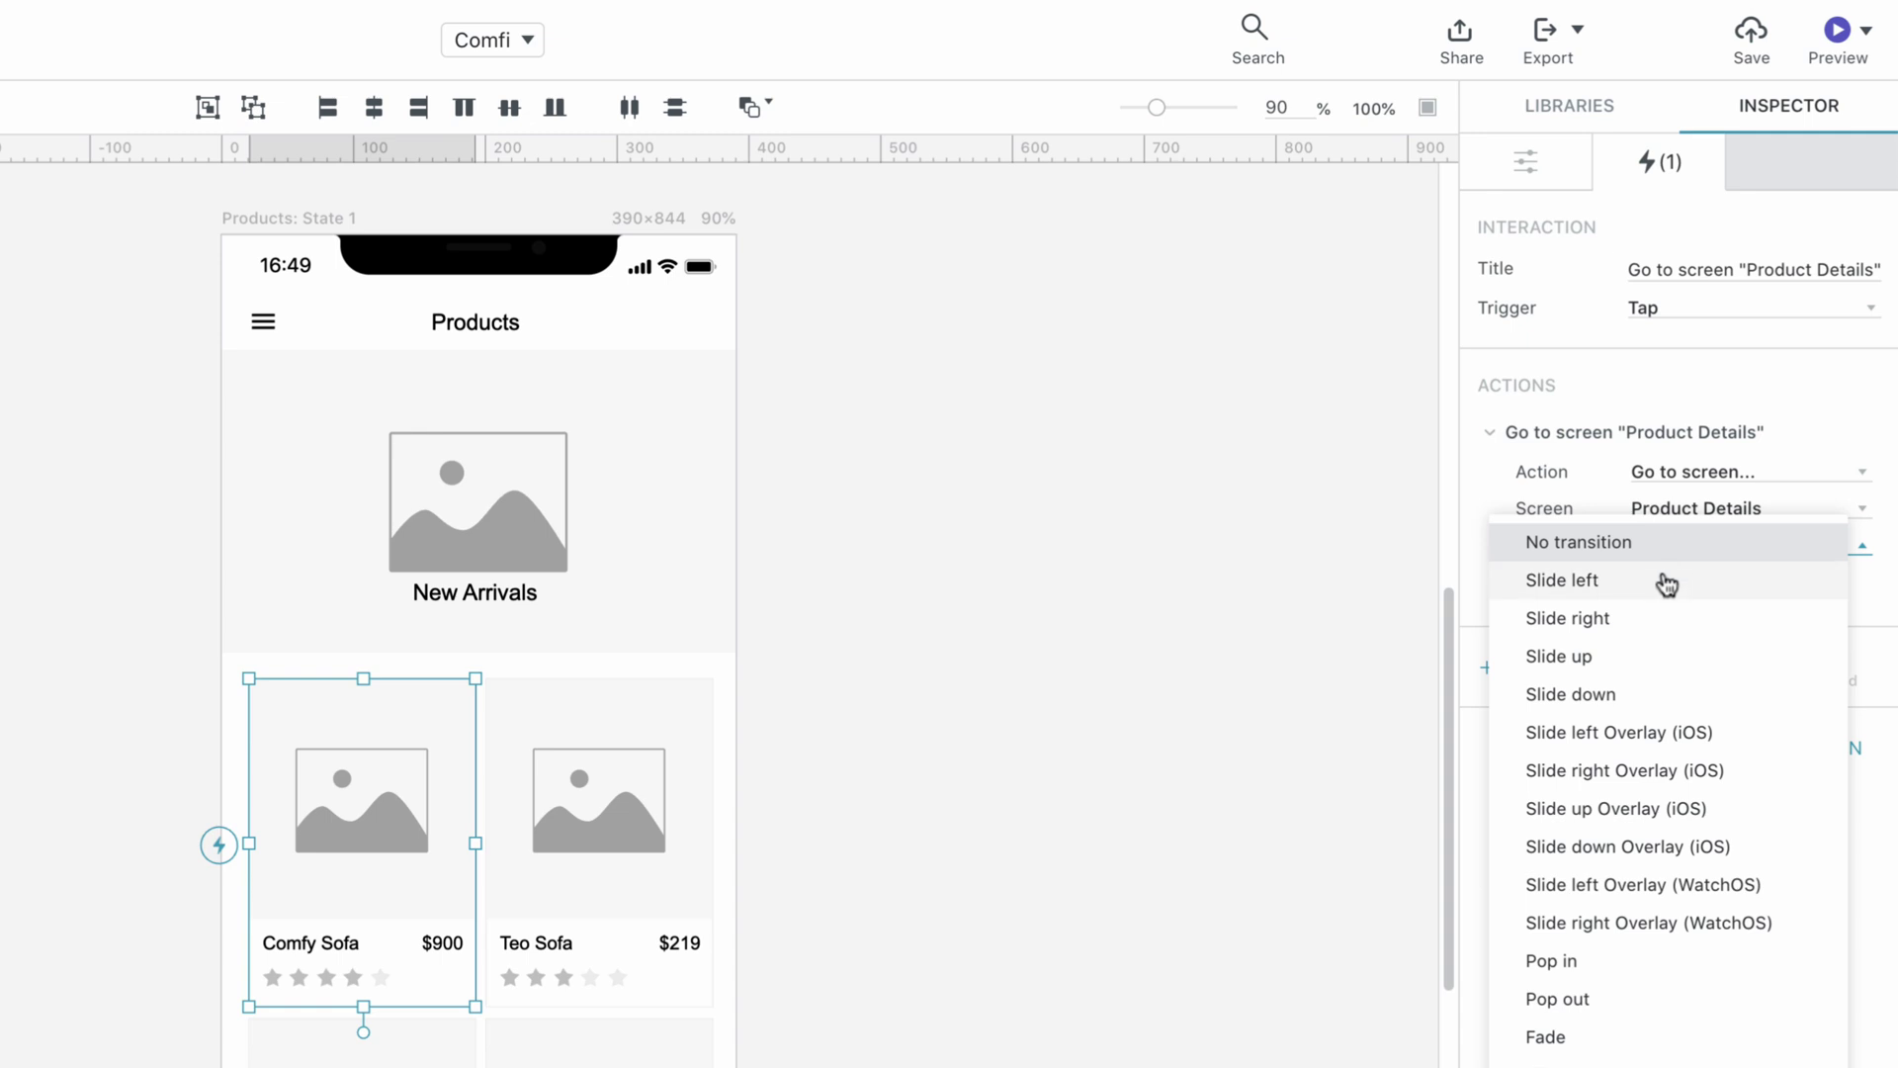
left_click(1668, 586)
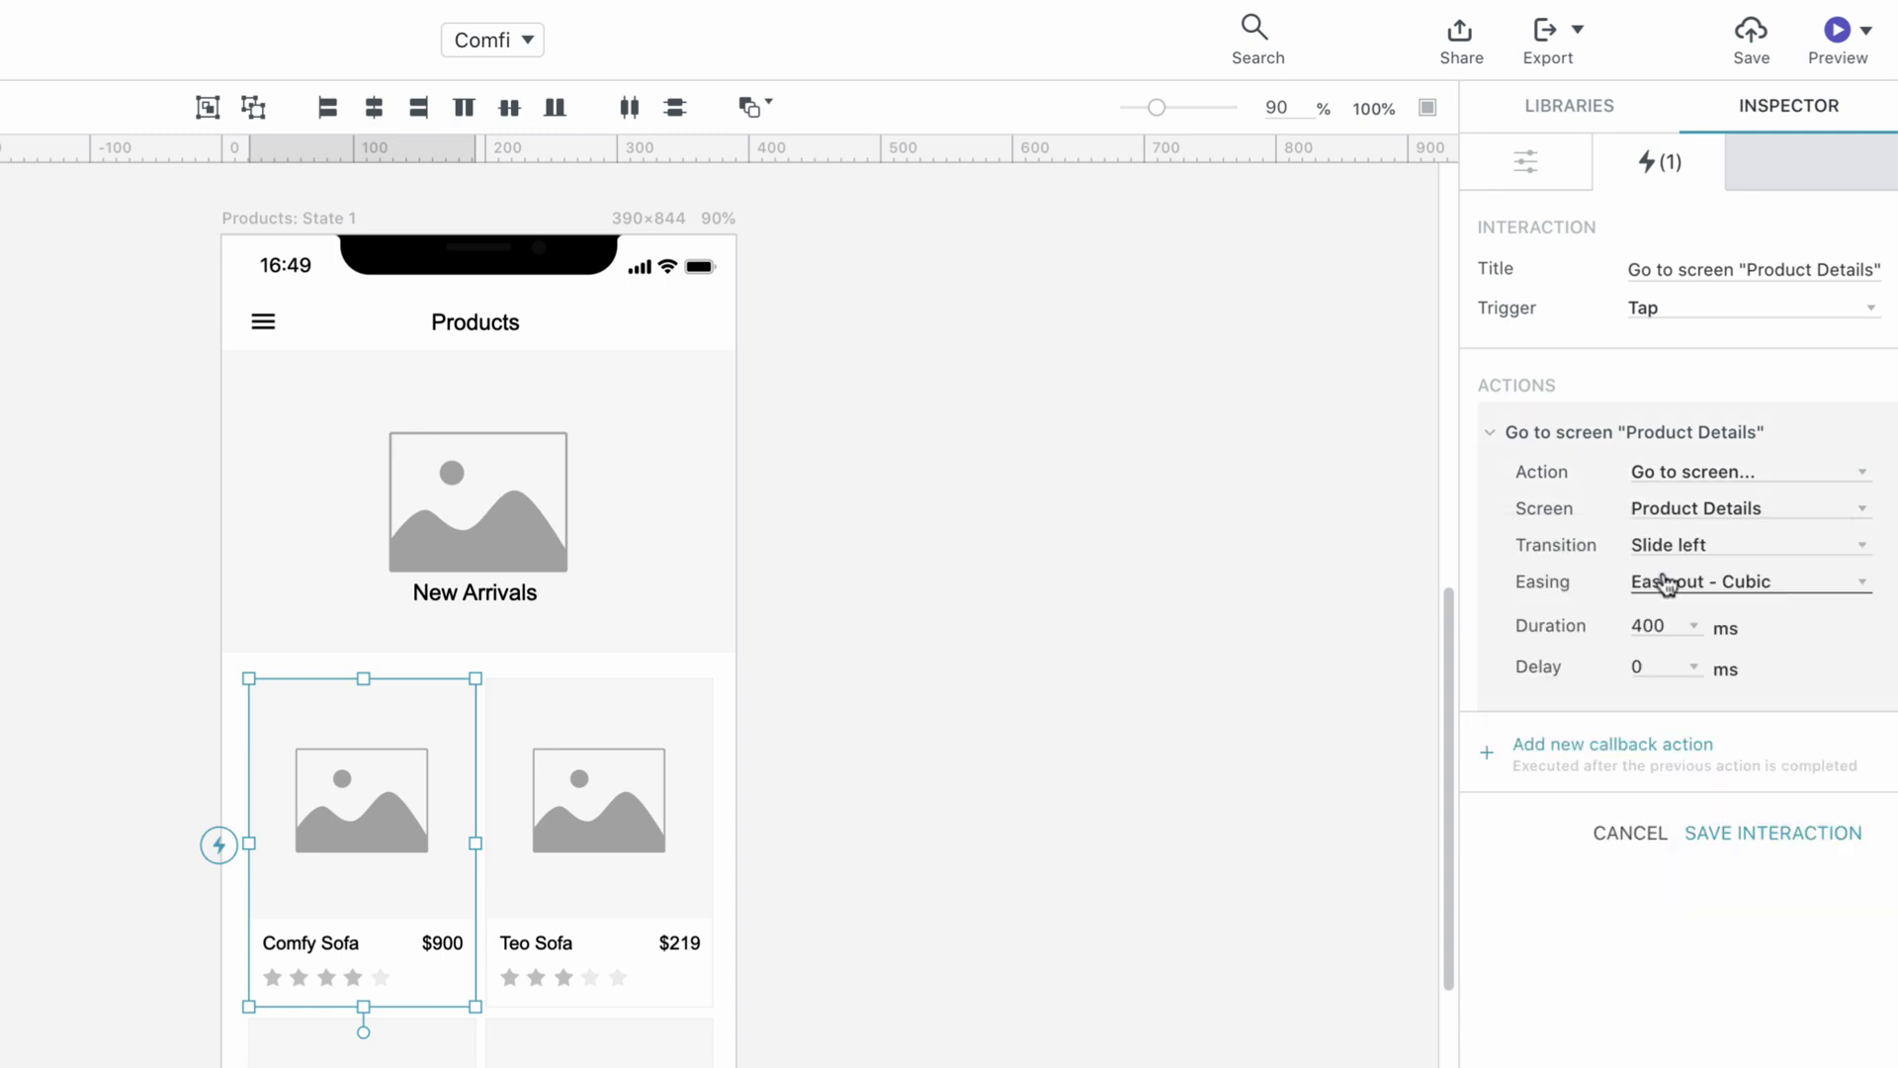
left_click(1728, 832)
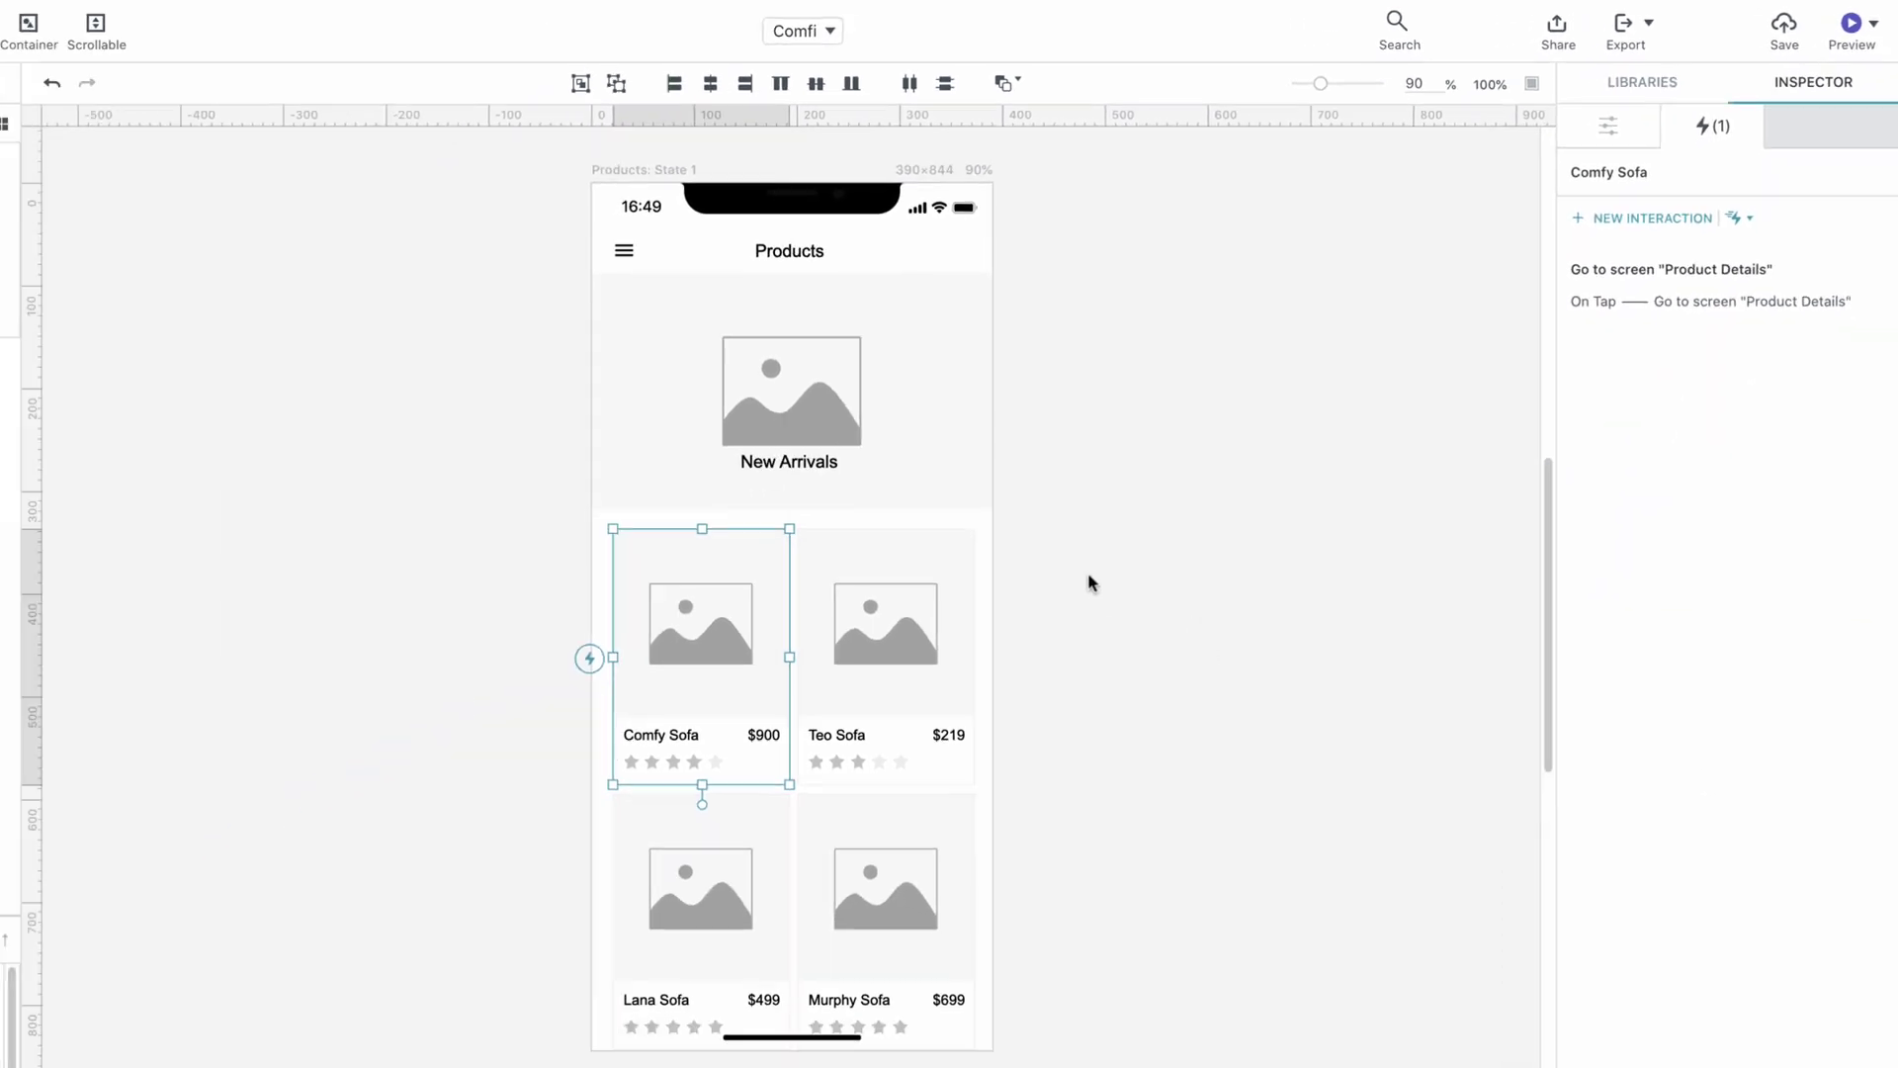
Link the Product Details back arrow to Products with a Slide right transition, then save the project
left_click(202, 198)
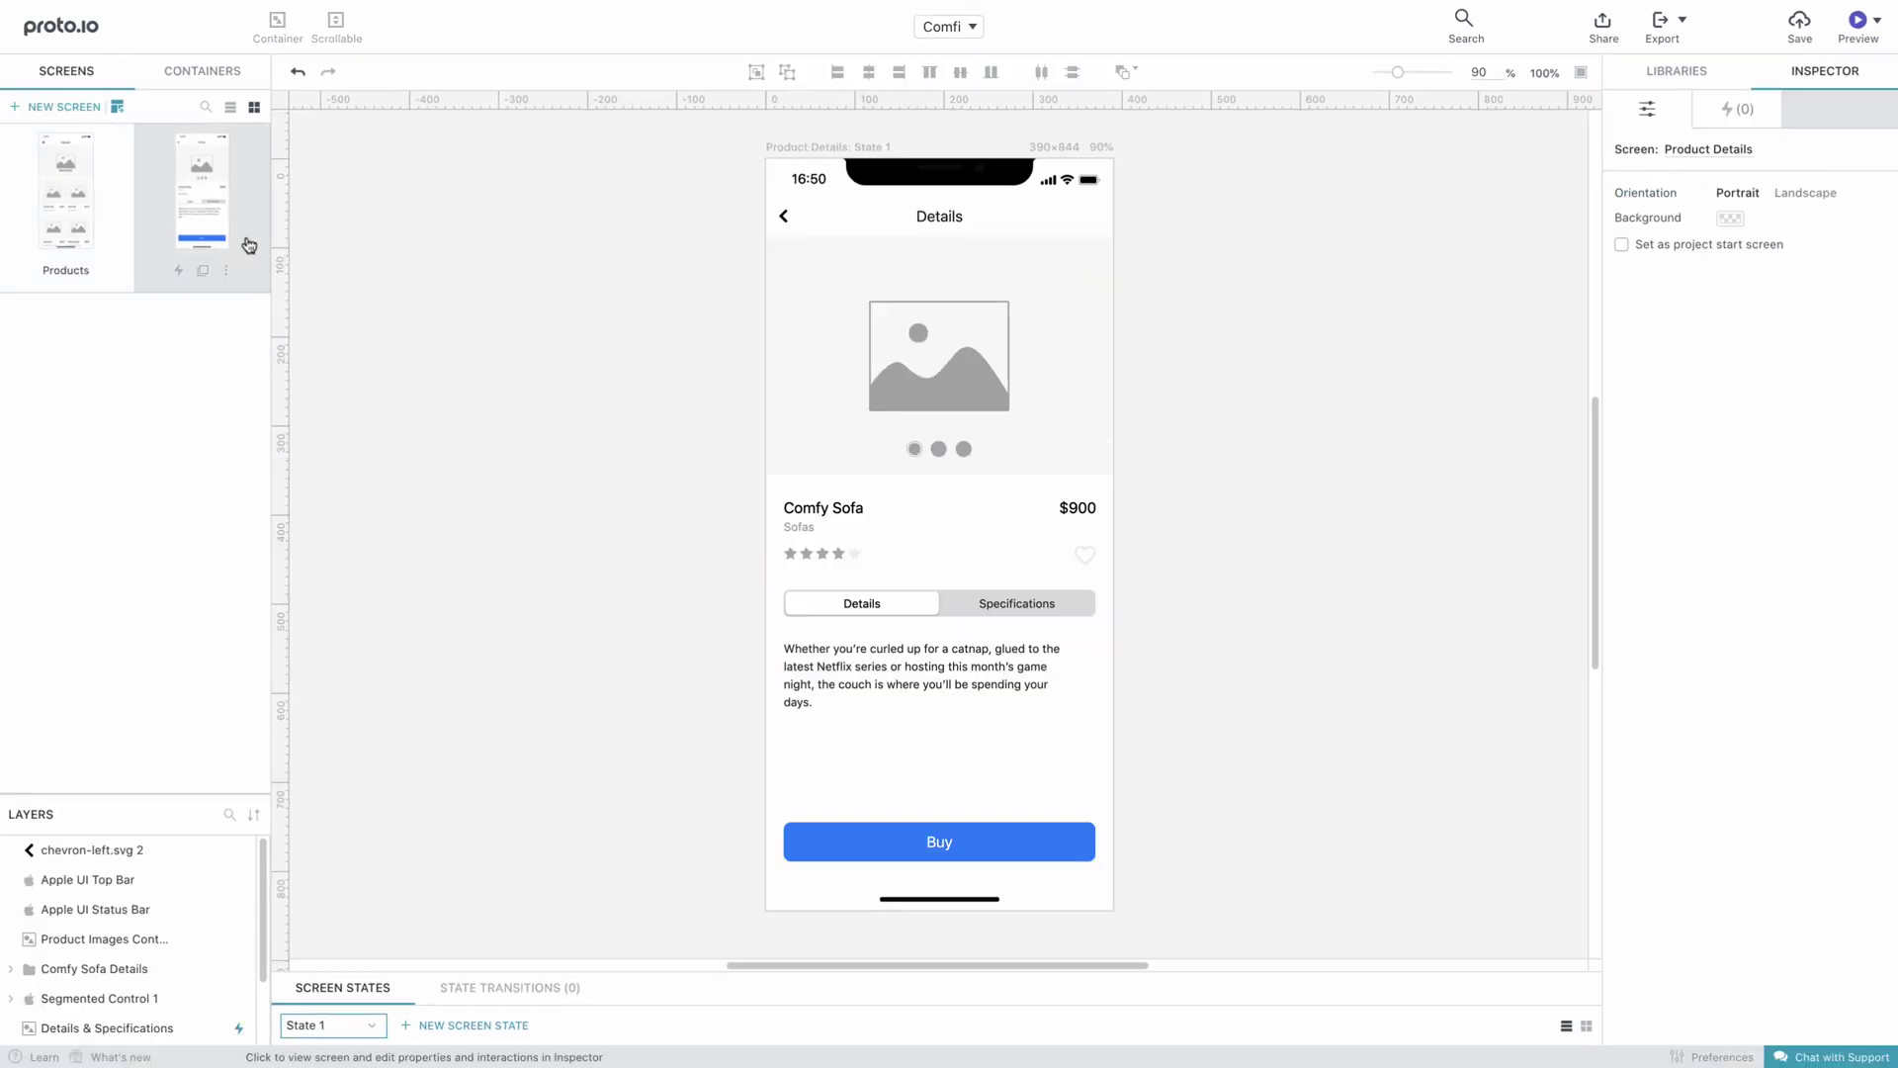
left_click(781, 216)
left_click_drag(756, 217, 100, 217)
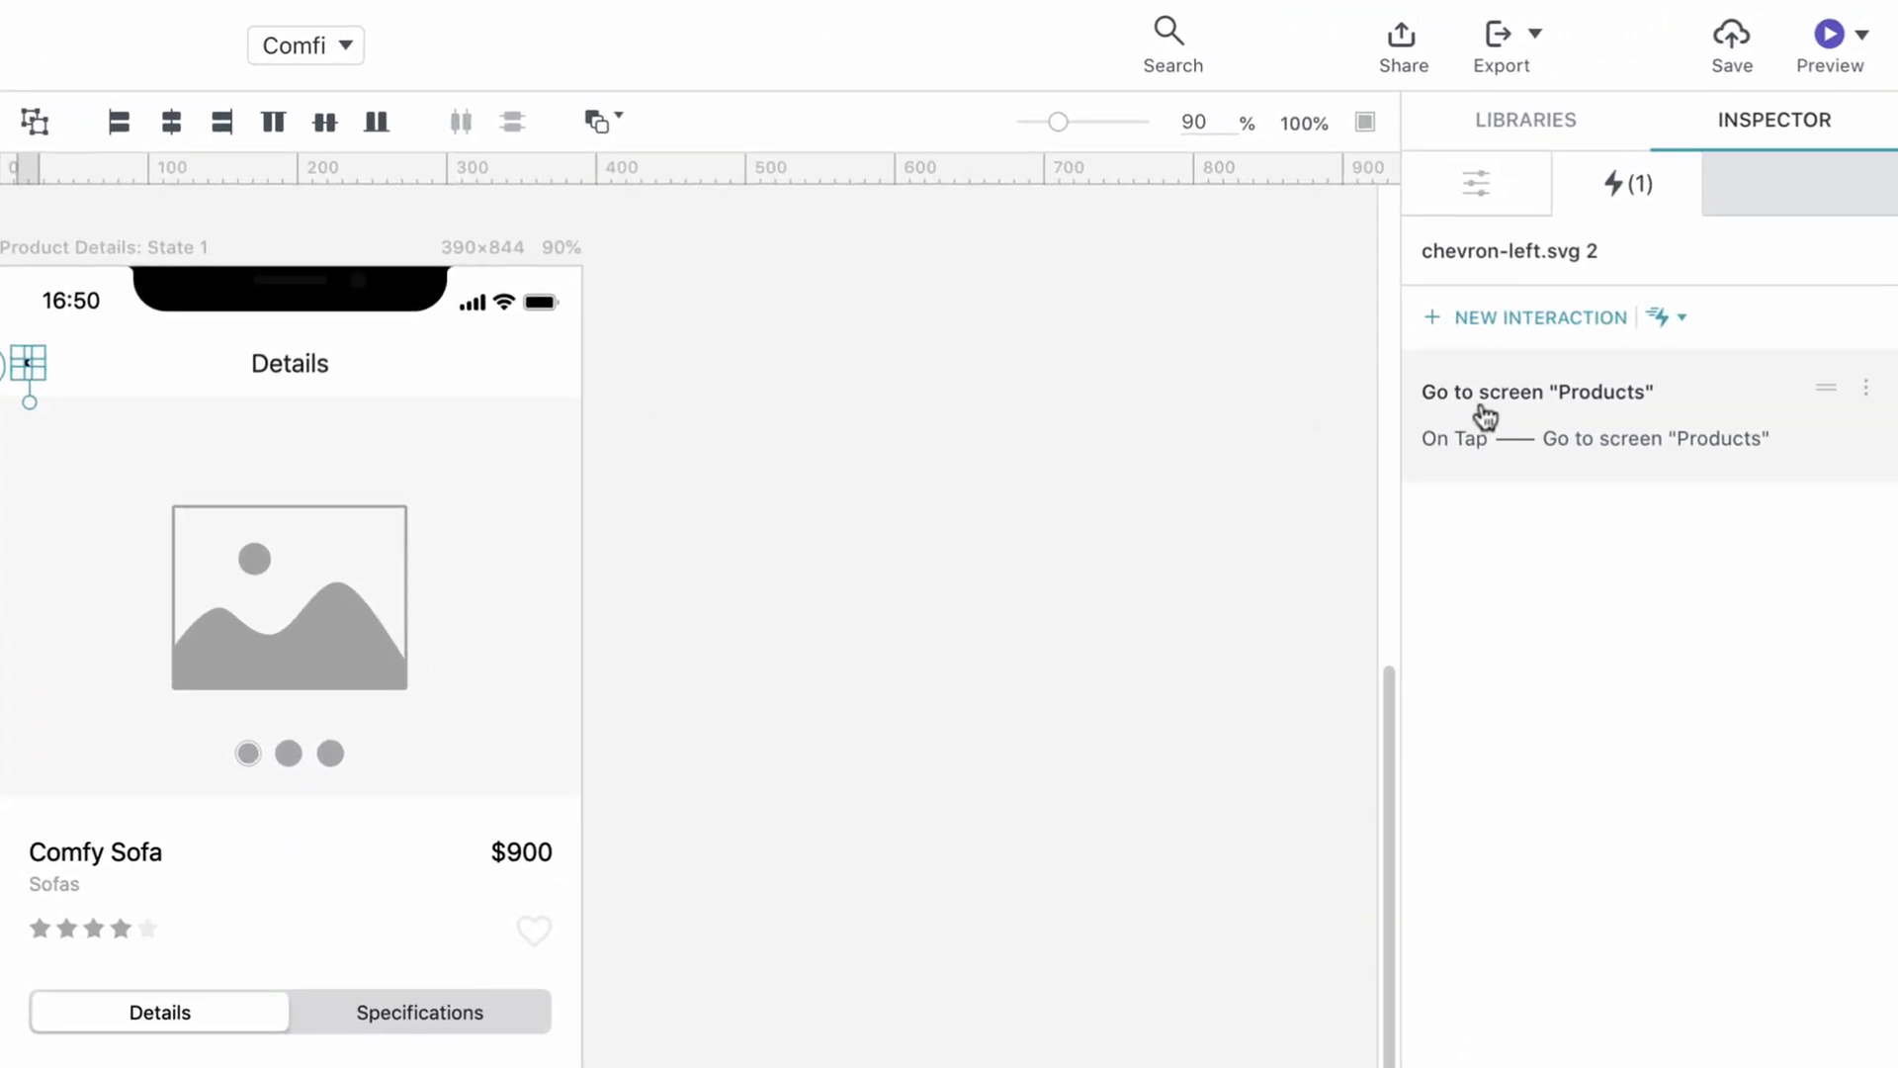
left_click(1485, 415)
left_click(1732, 619)
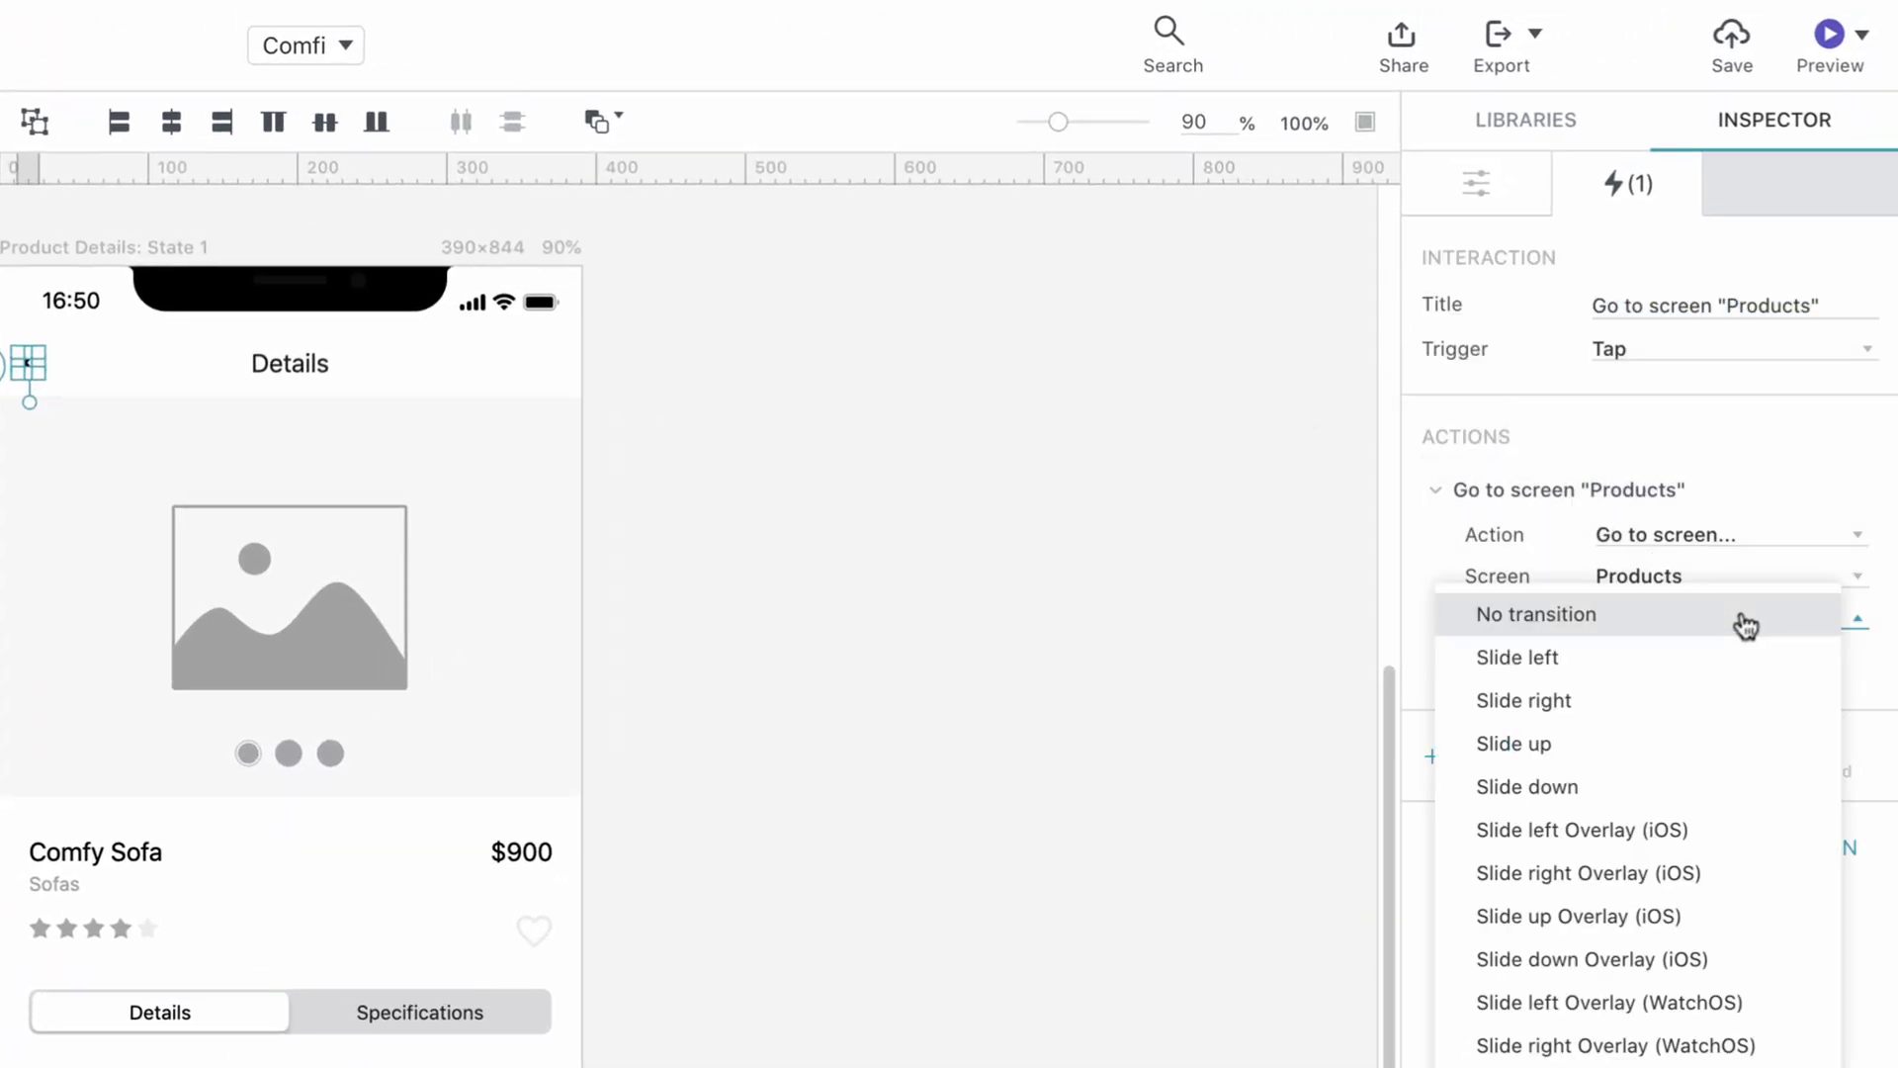
left_click(1737, 704)
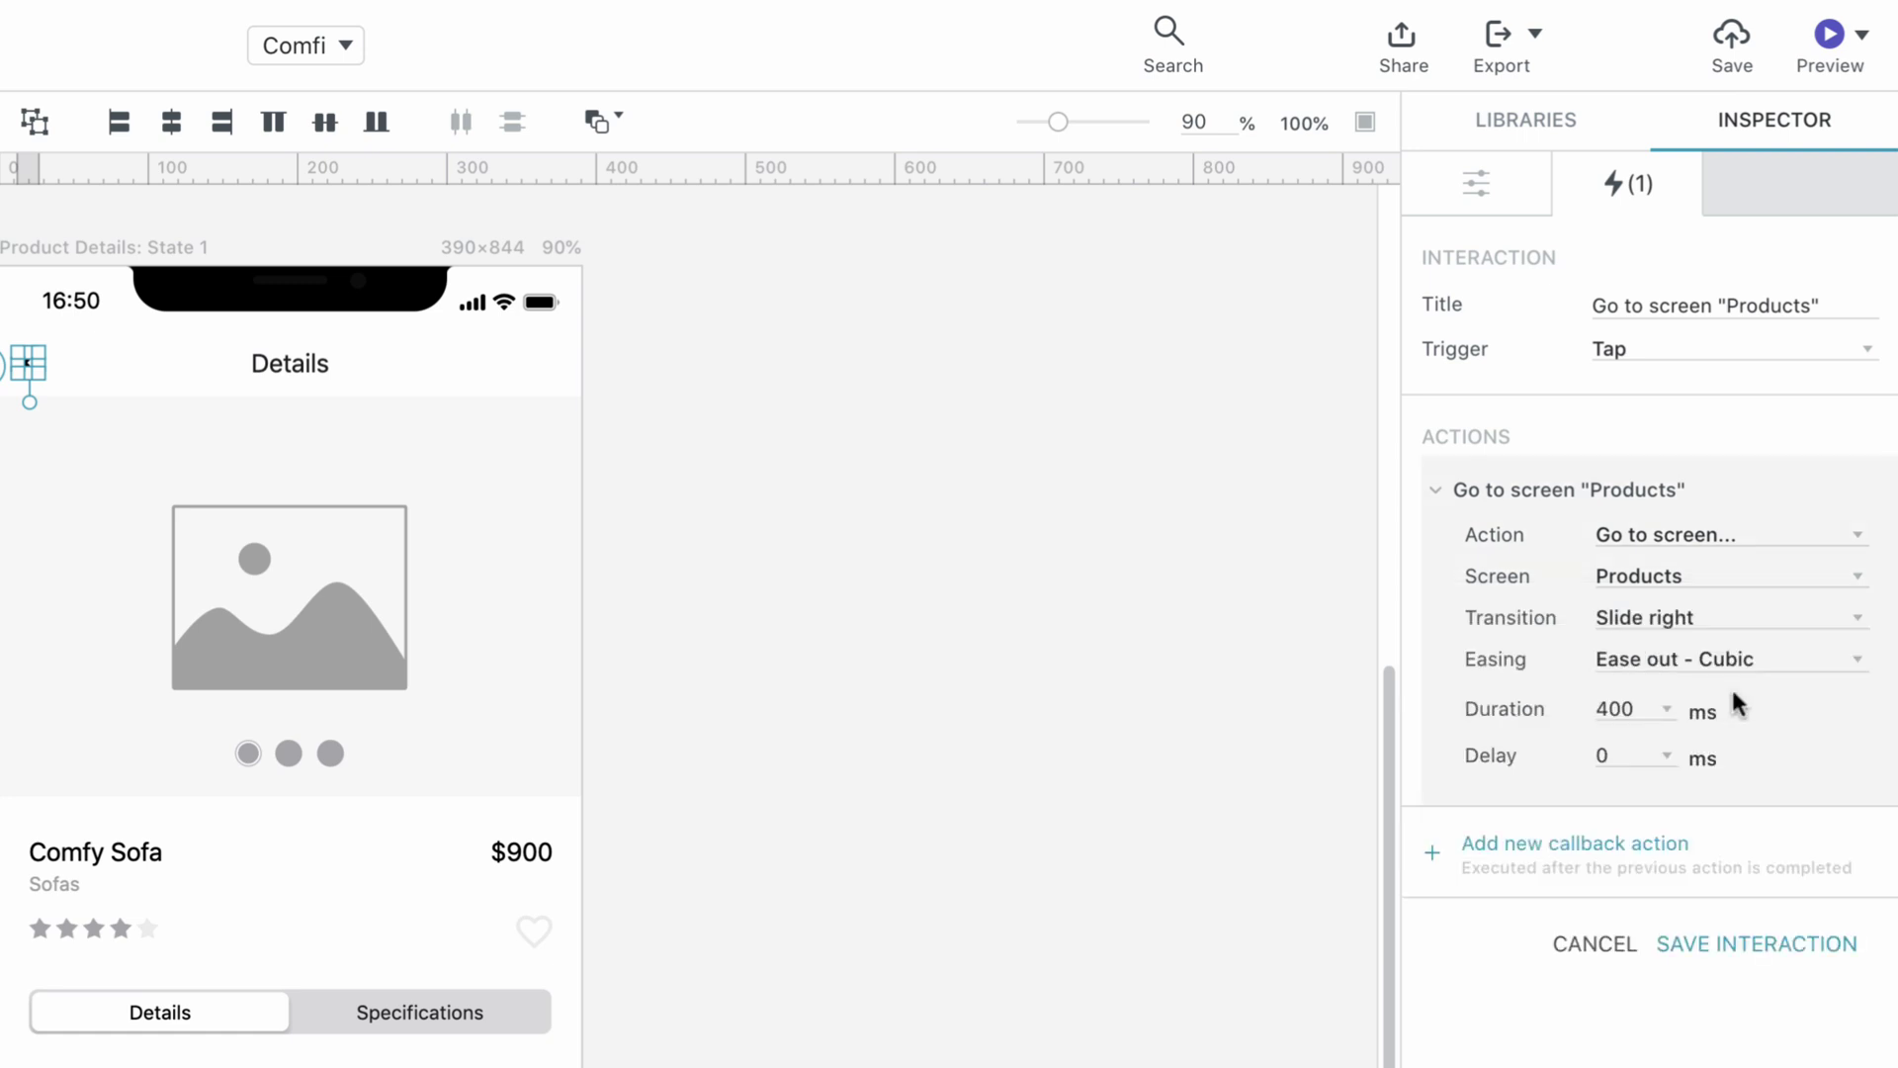
left_click(1707, 945)
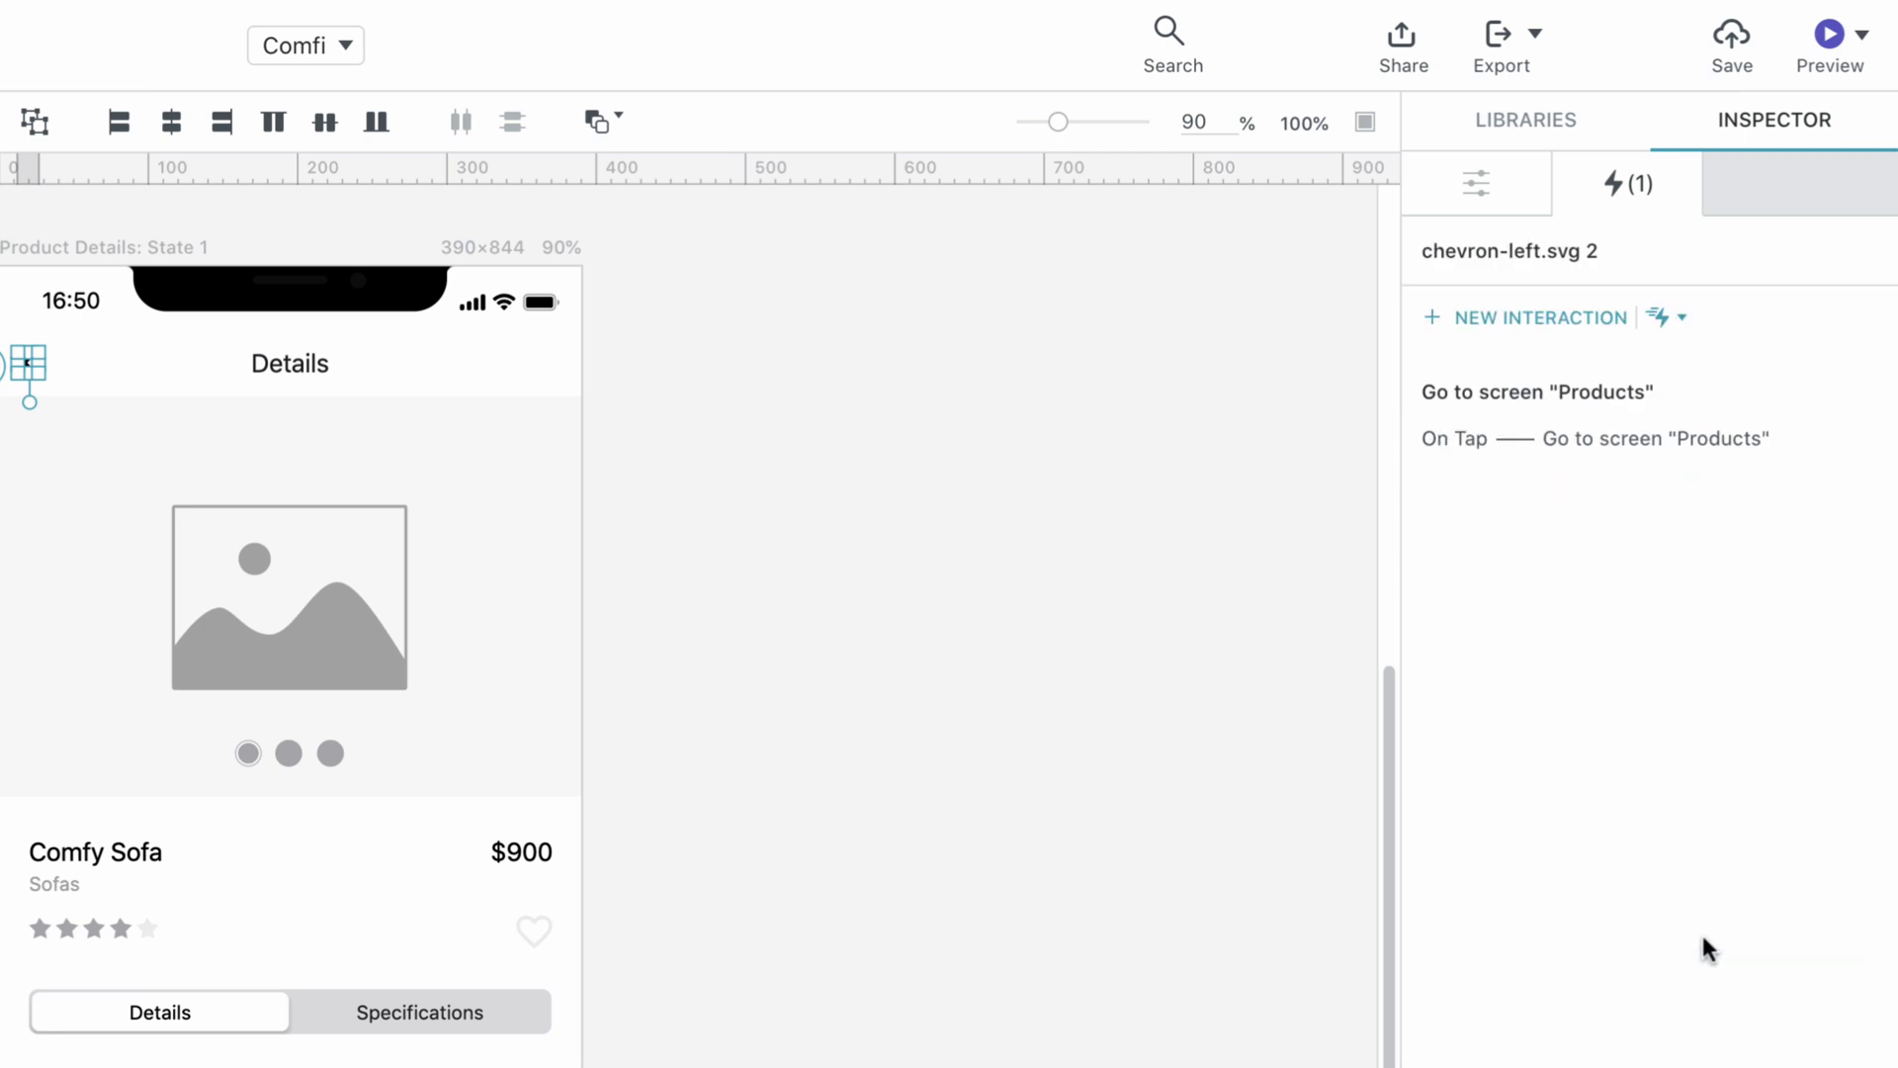
left_click(1733, 45)
key("super+s")
Preview the prototype, testing the Comfy Sofa card and back arrow links, then hide the screen list
left_click(1829, 36)
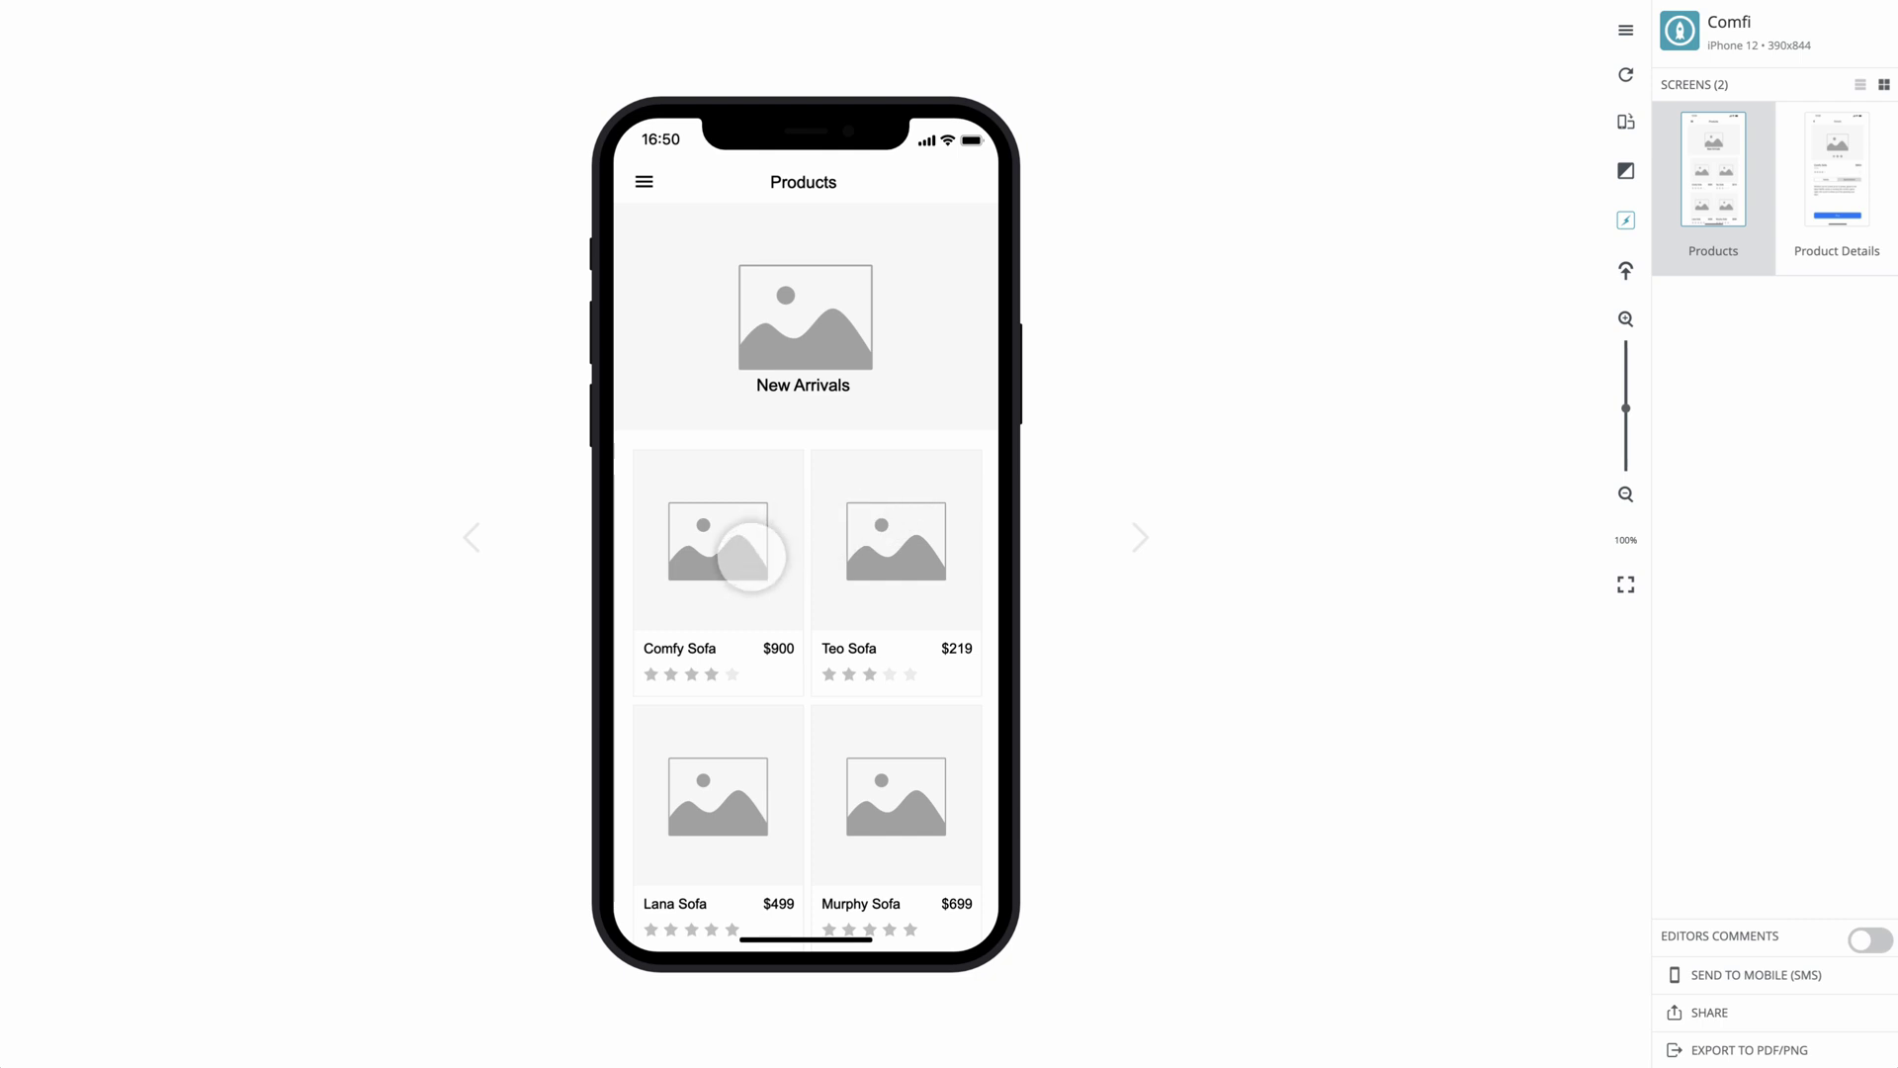
left_click(751, 557)
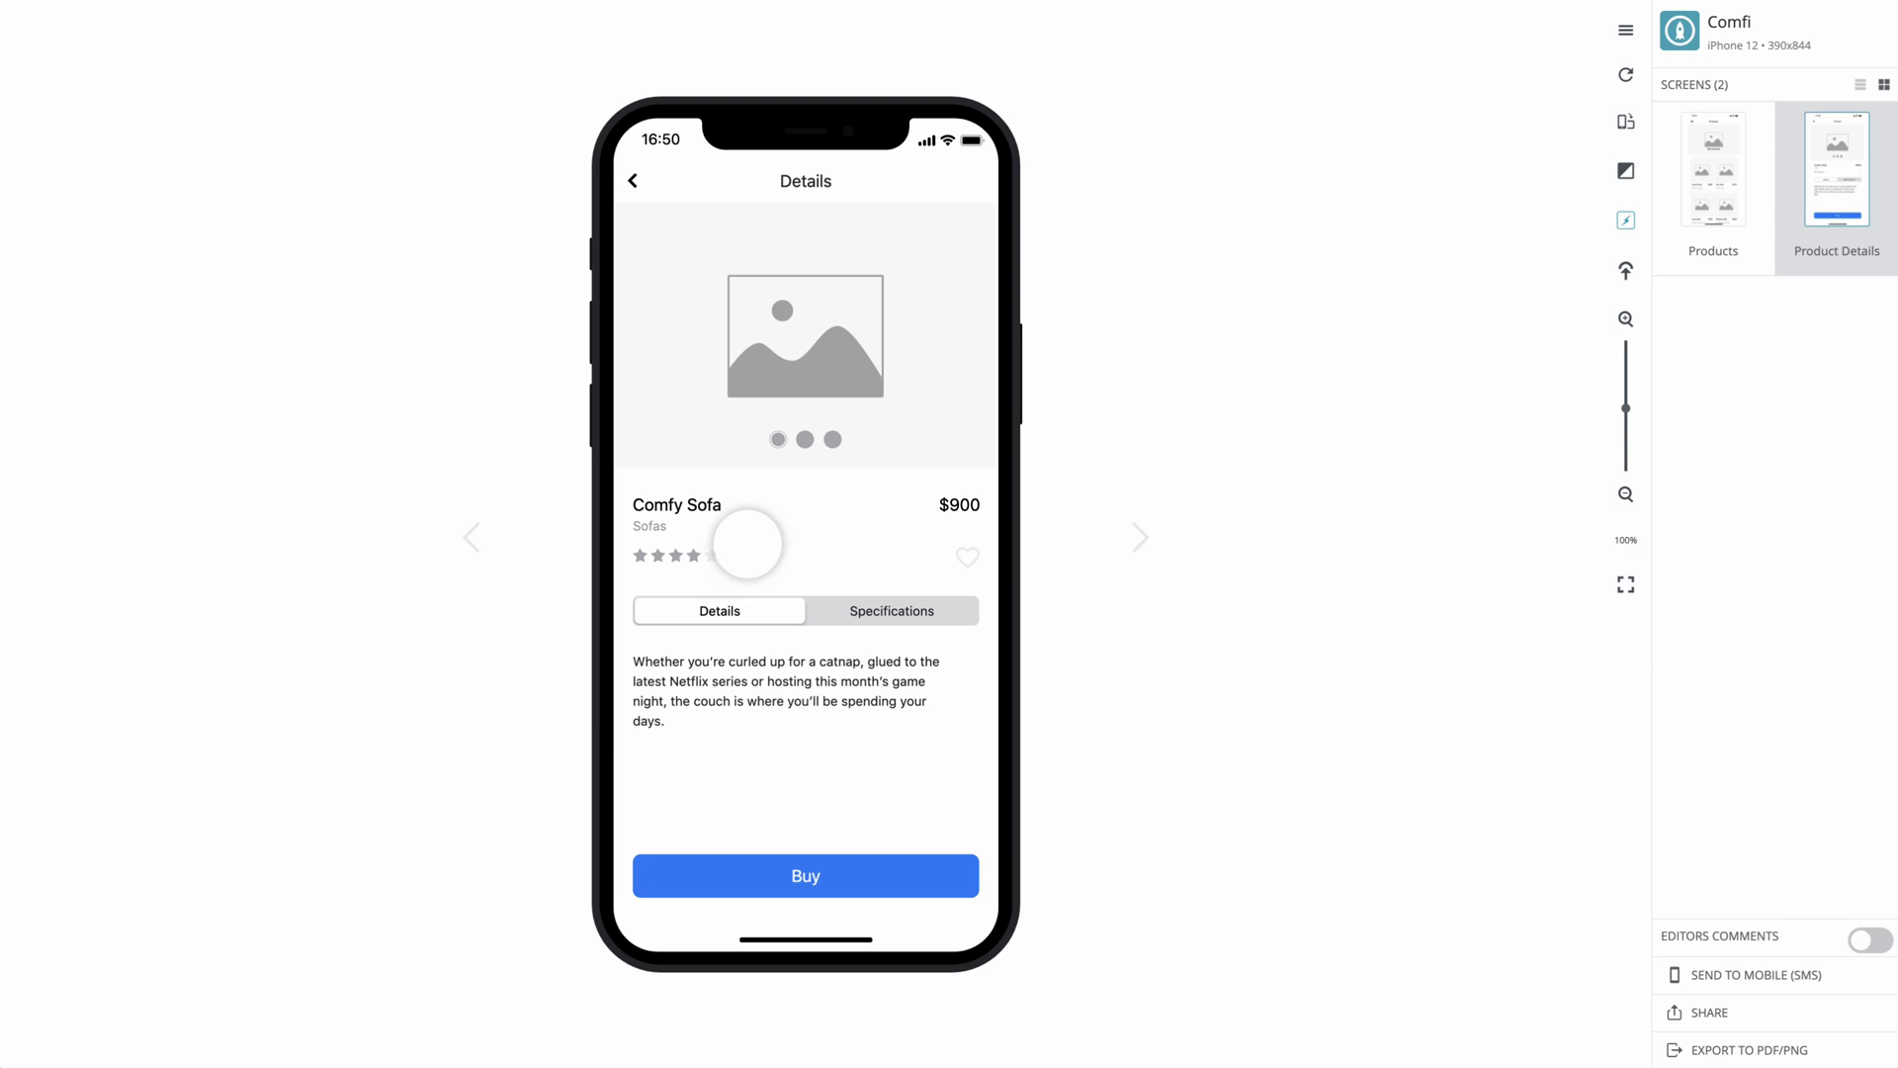
left_click(634, 181)
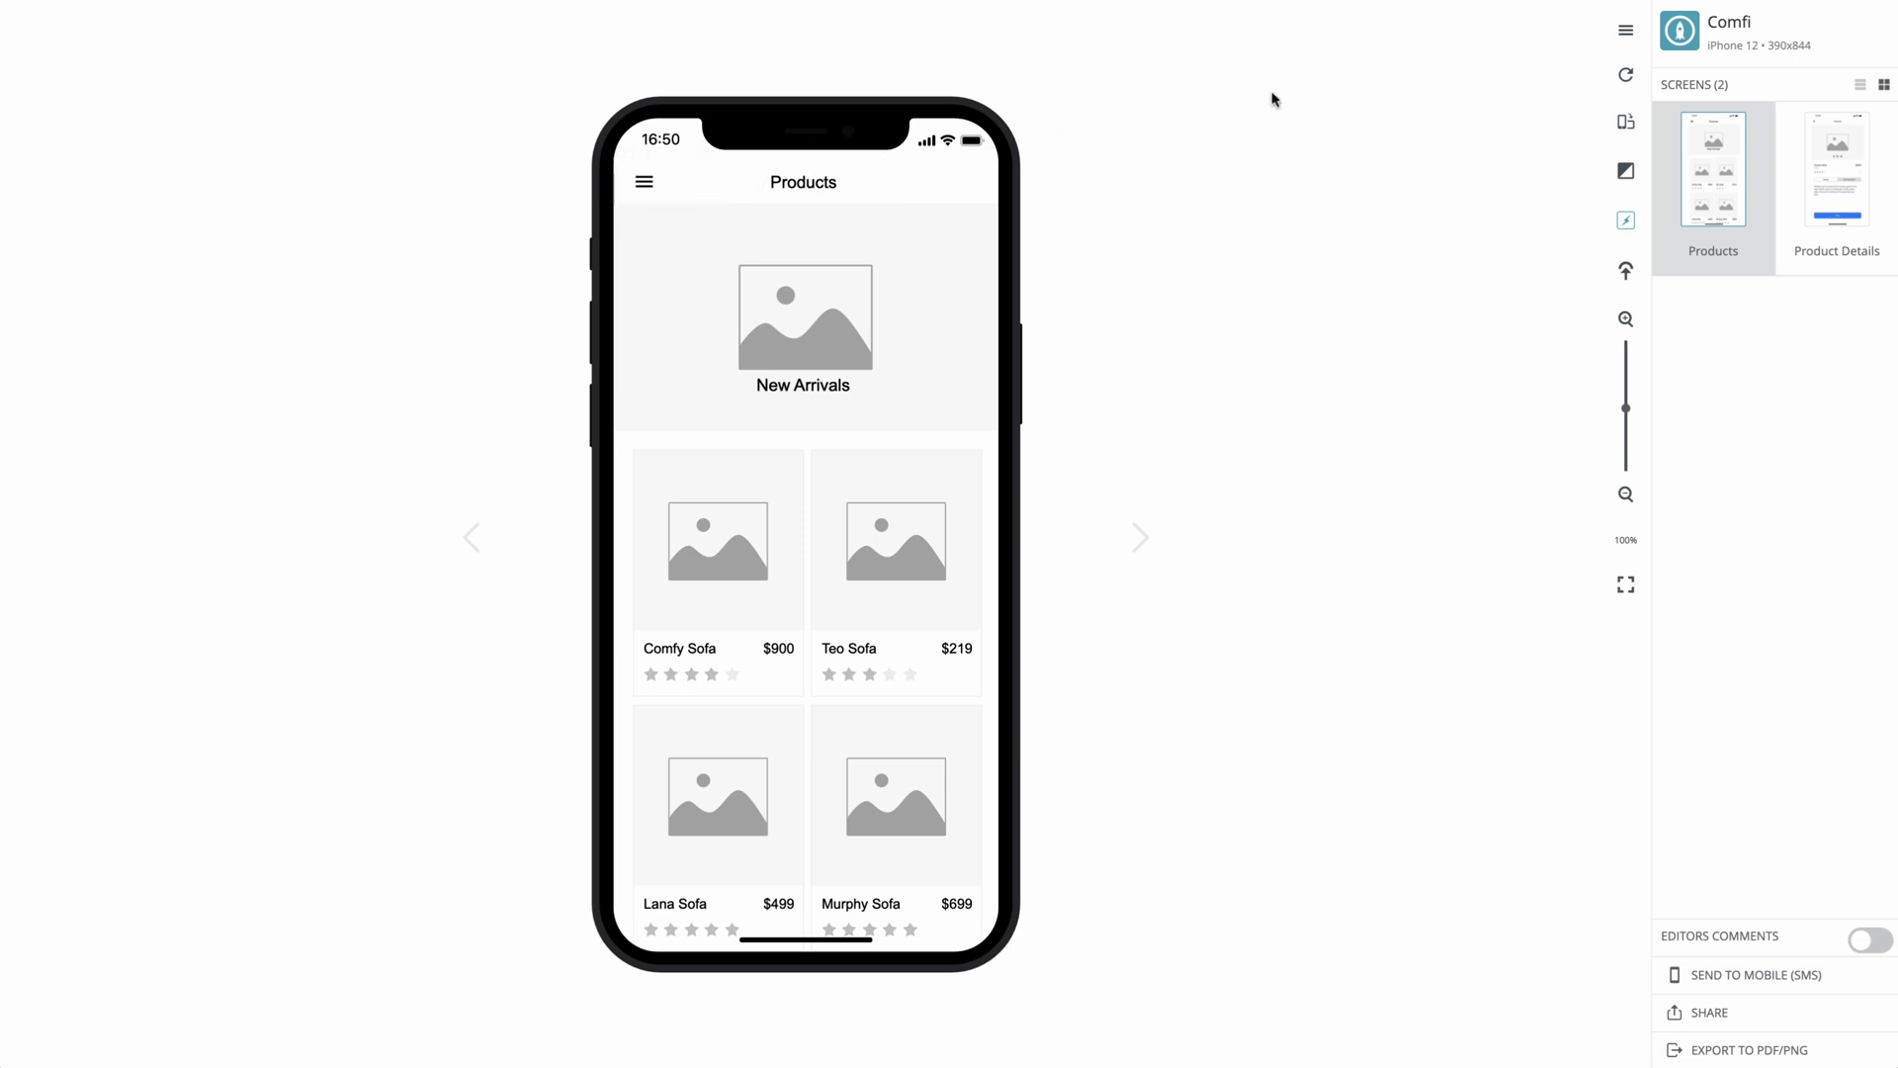
left_click(1624, 33)
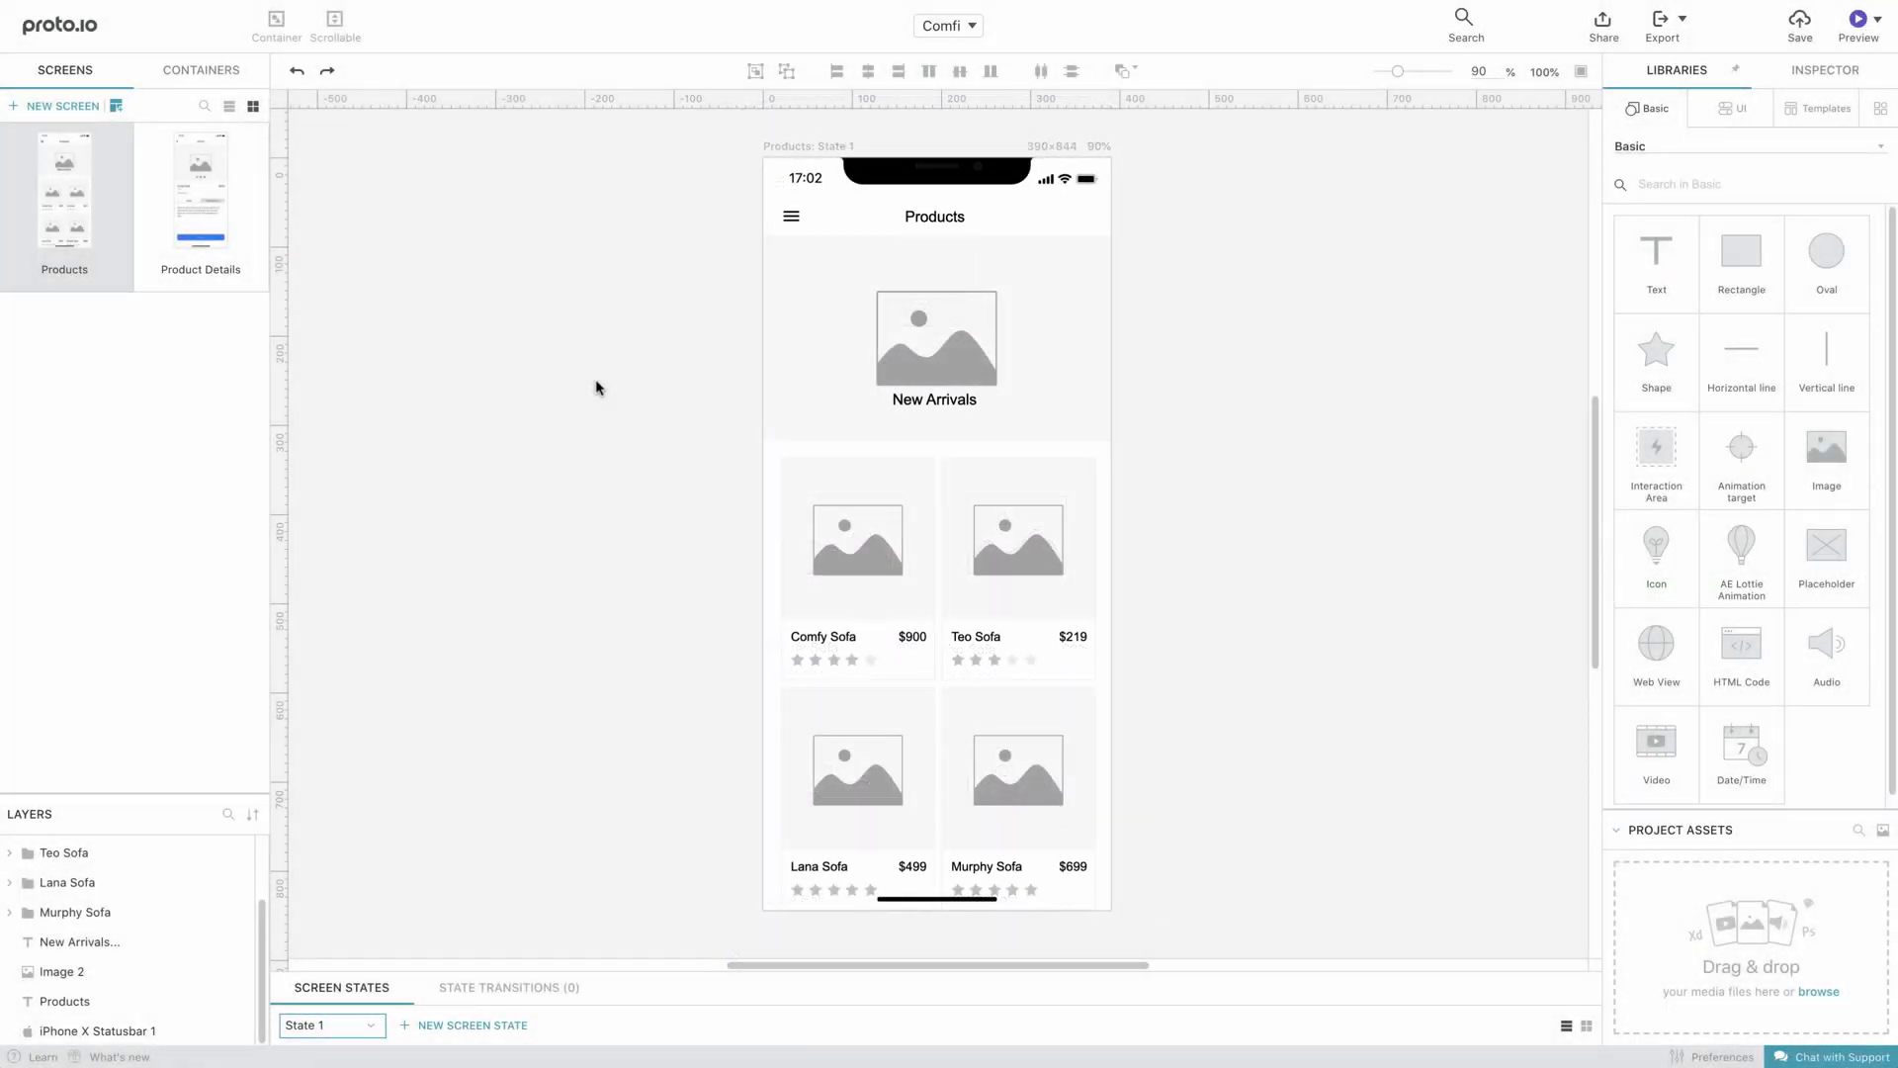
Place Murphy Sofa.png in the New Arrivals banner and delete the old placeholder picture
scroll(106, 278, "left", 5)
left_click_drag(87, 515, 640, 435)
scroll(949, 533, "right", 5)
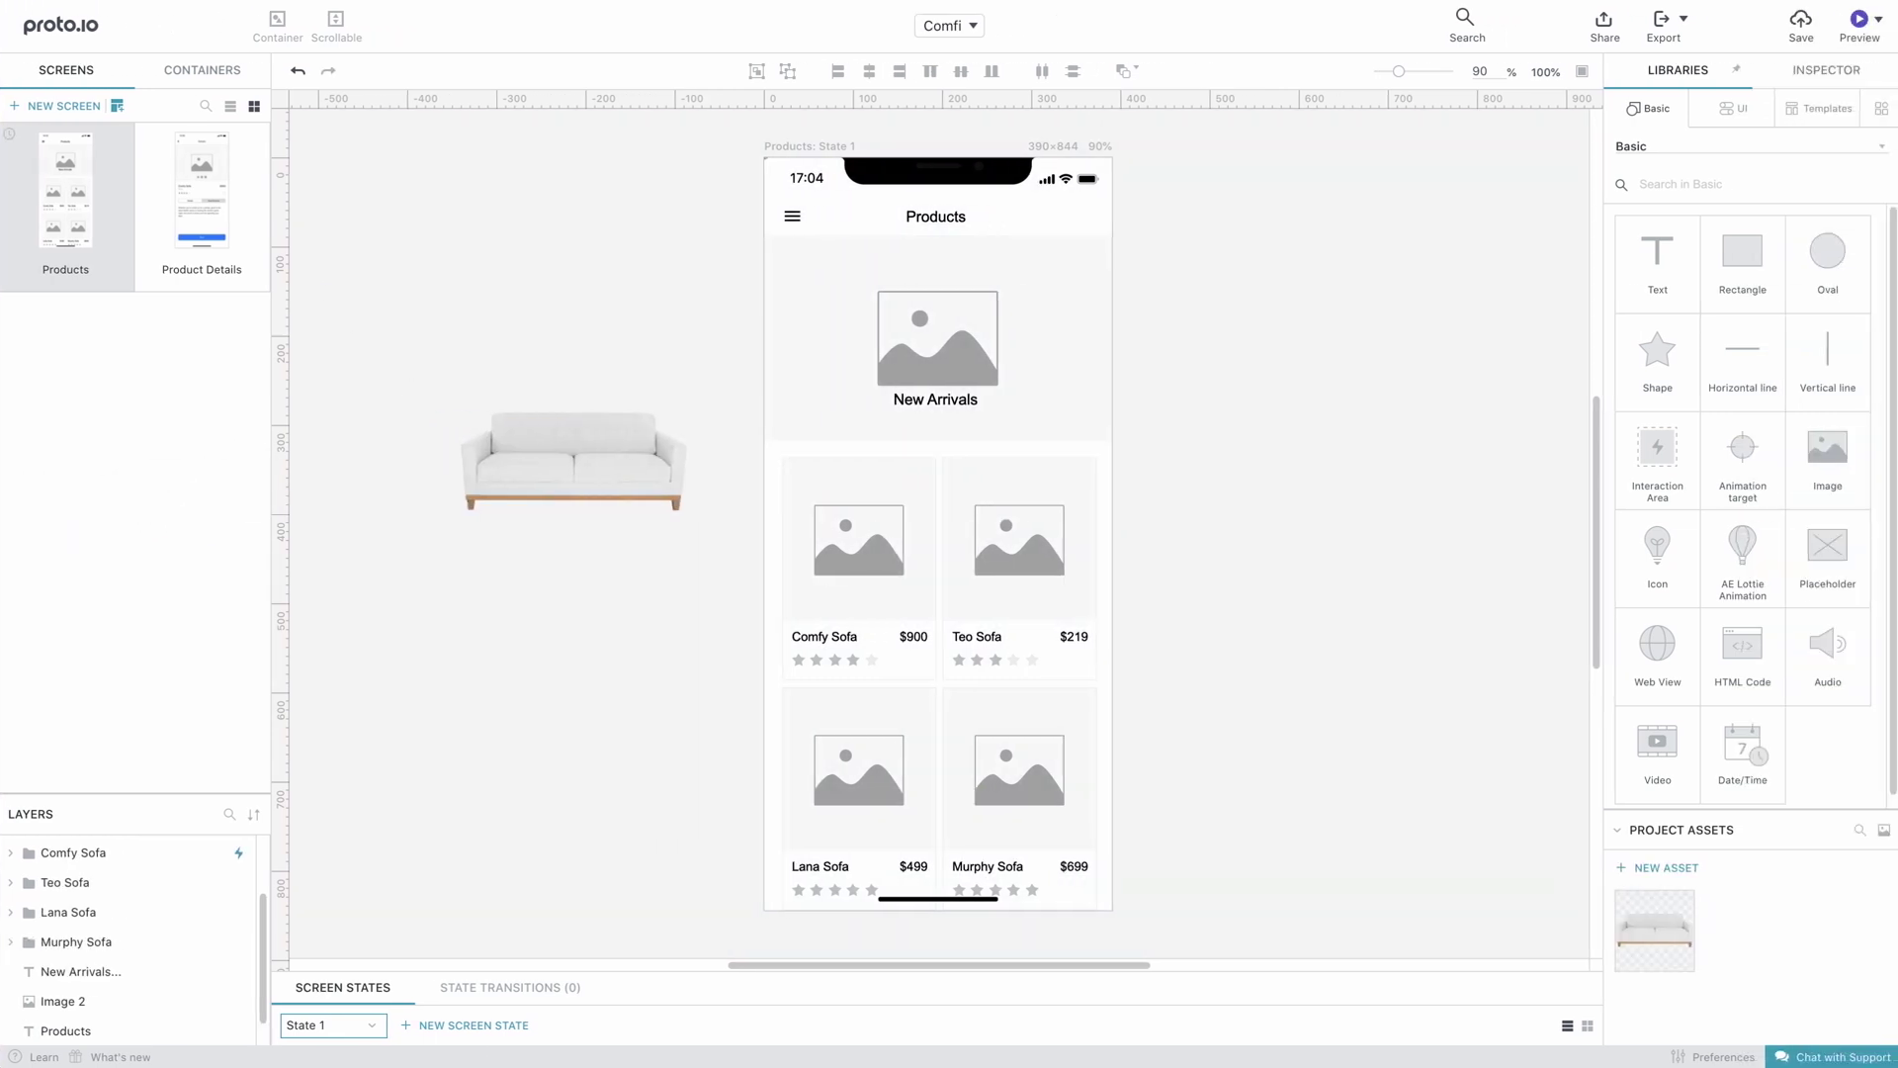
left_click(548, 433)
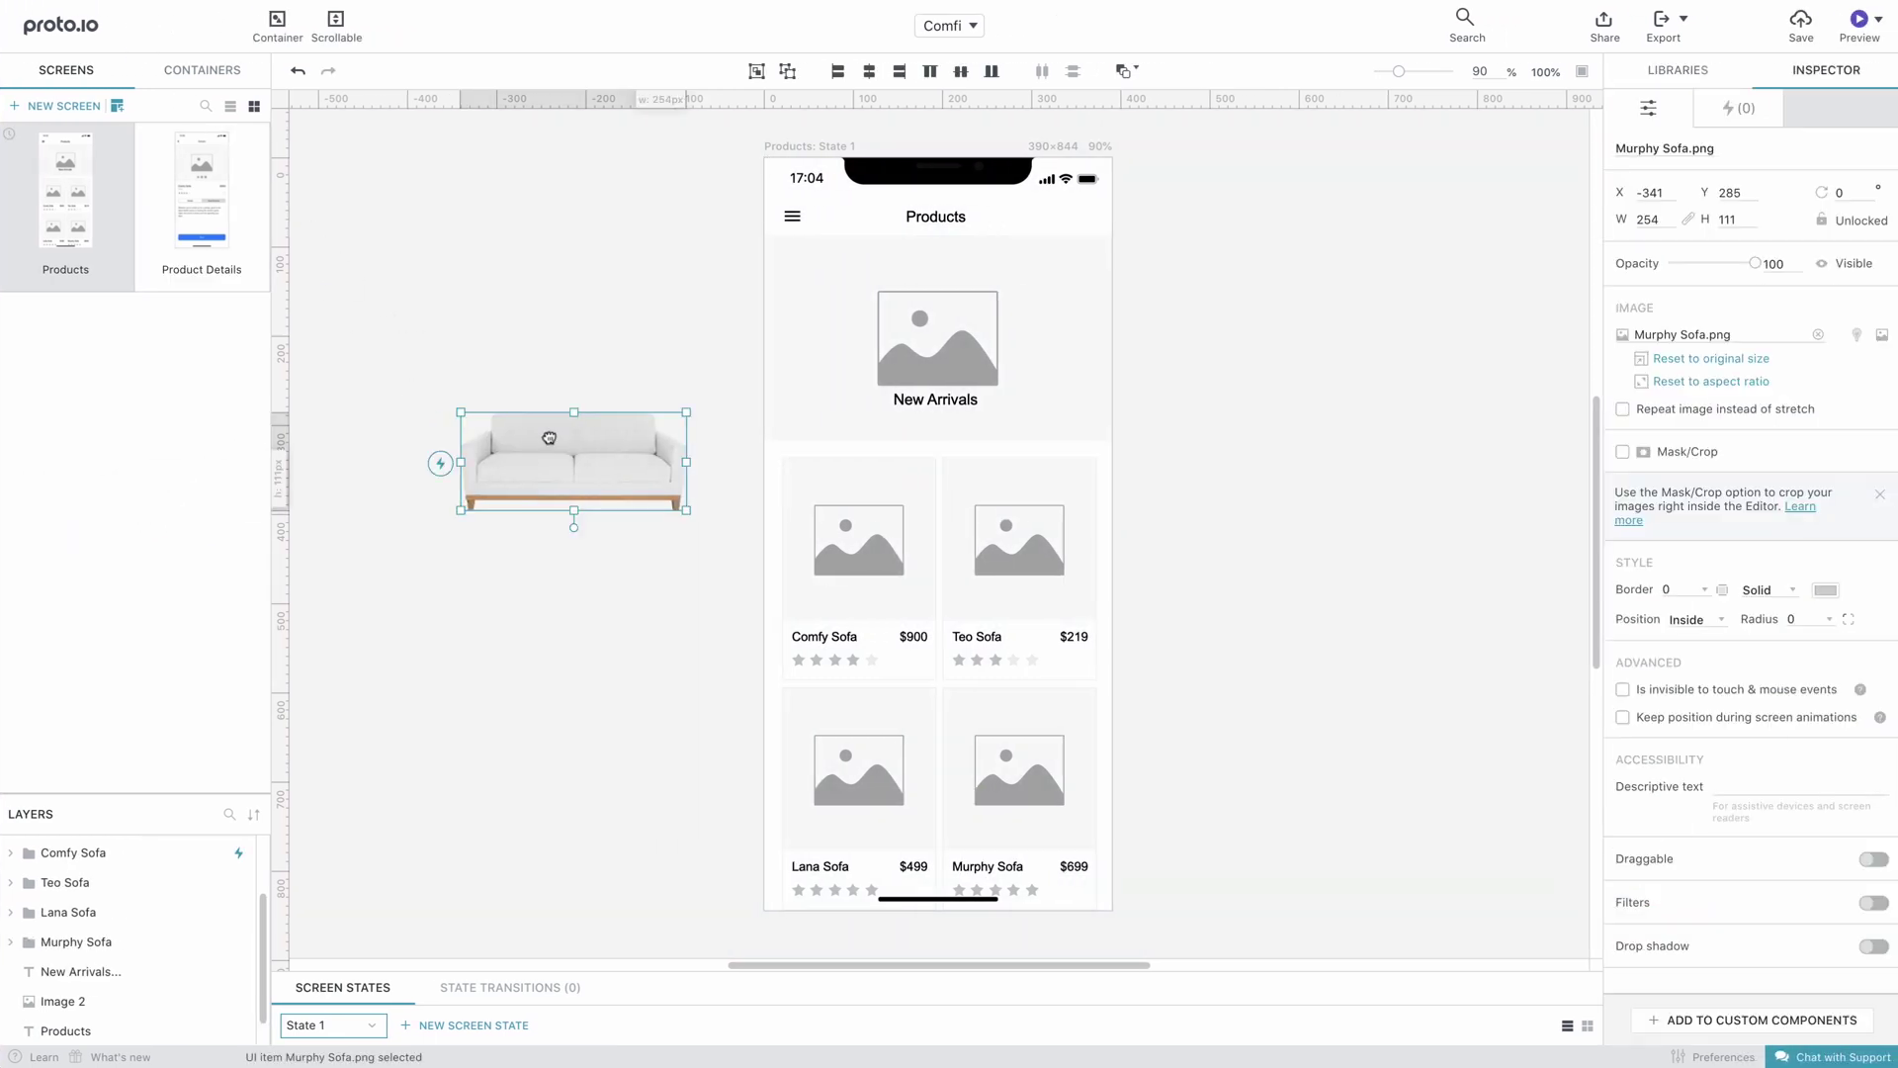
left_click_drag(547, 433, 913, 289)
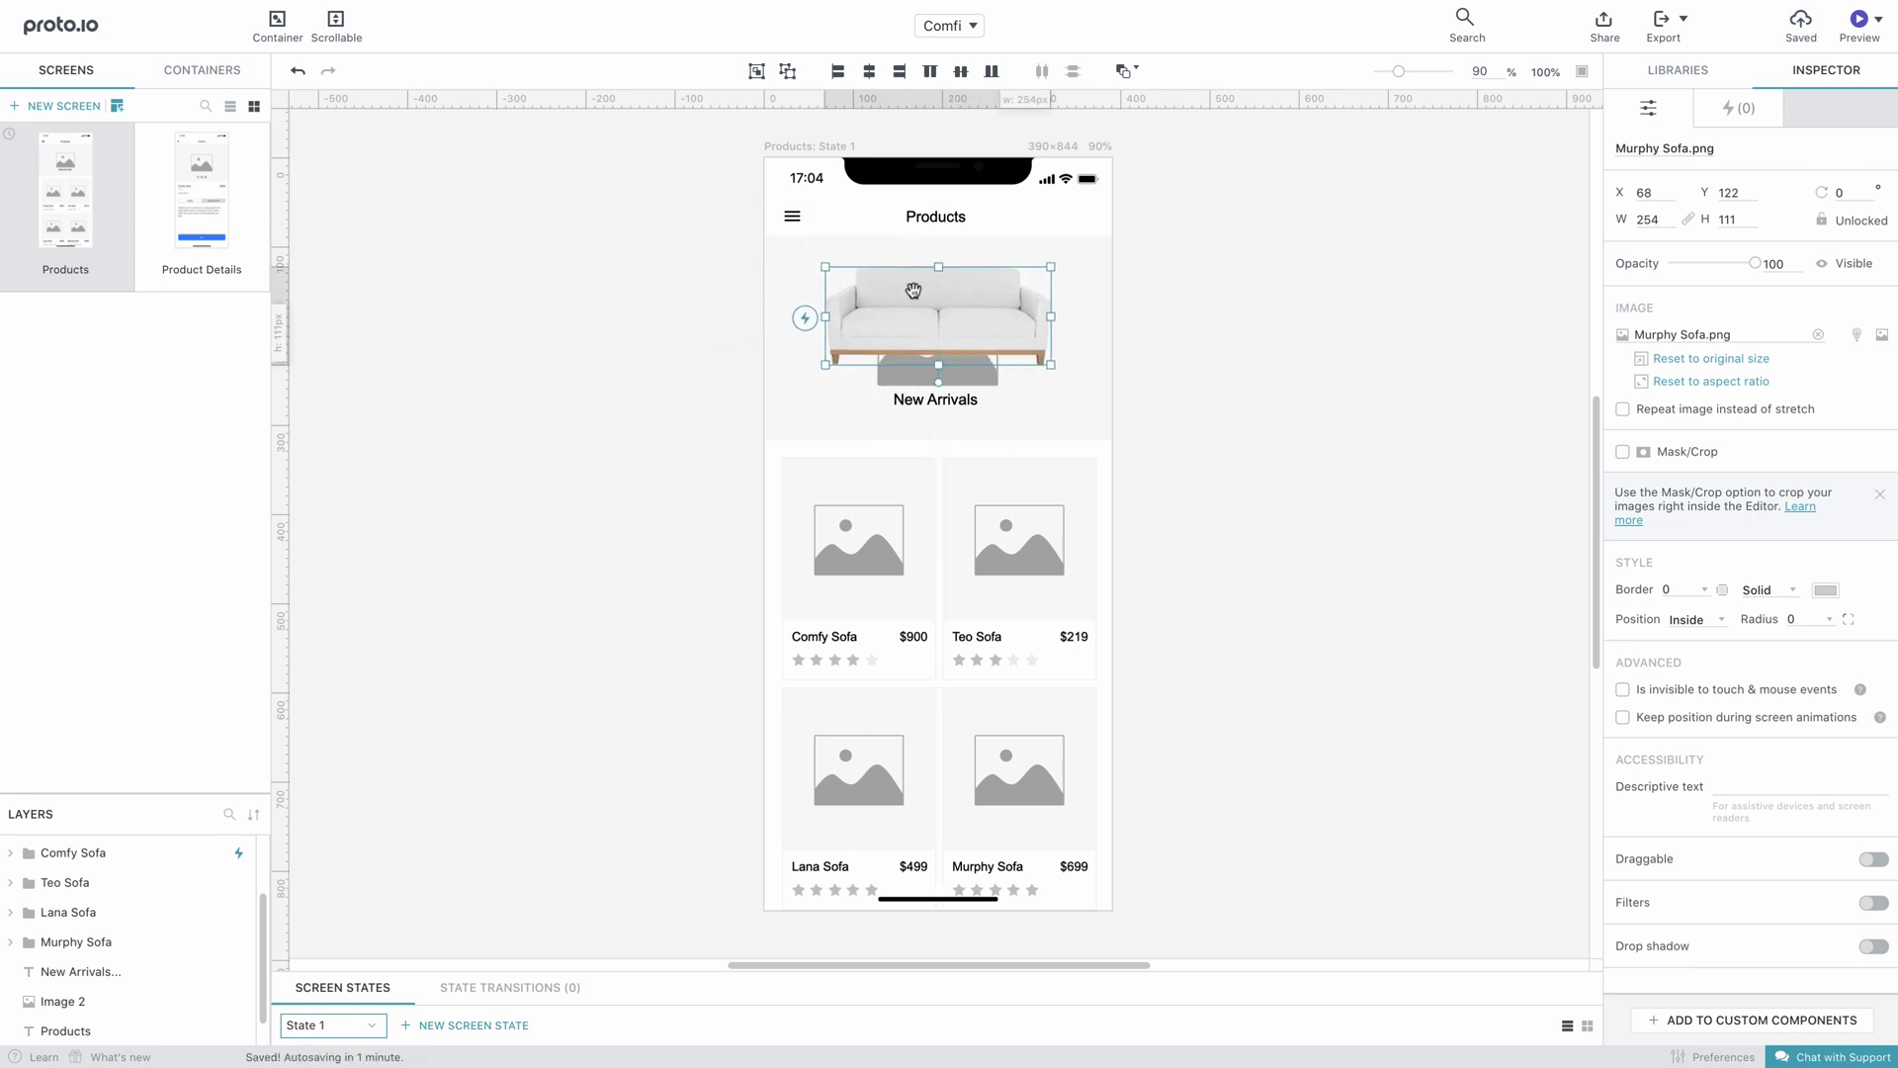
left_click(776, 415)
key("Delete")
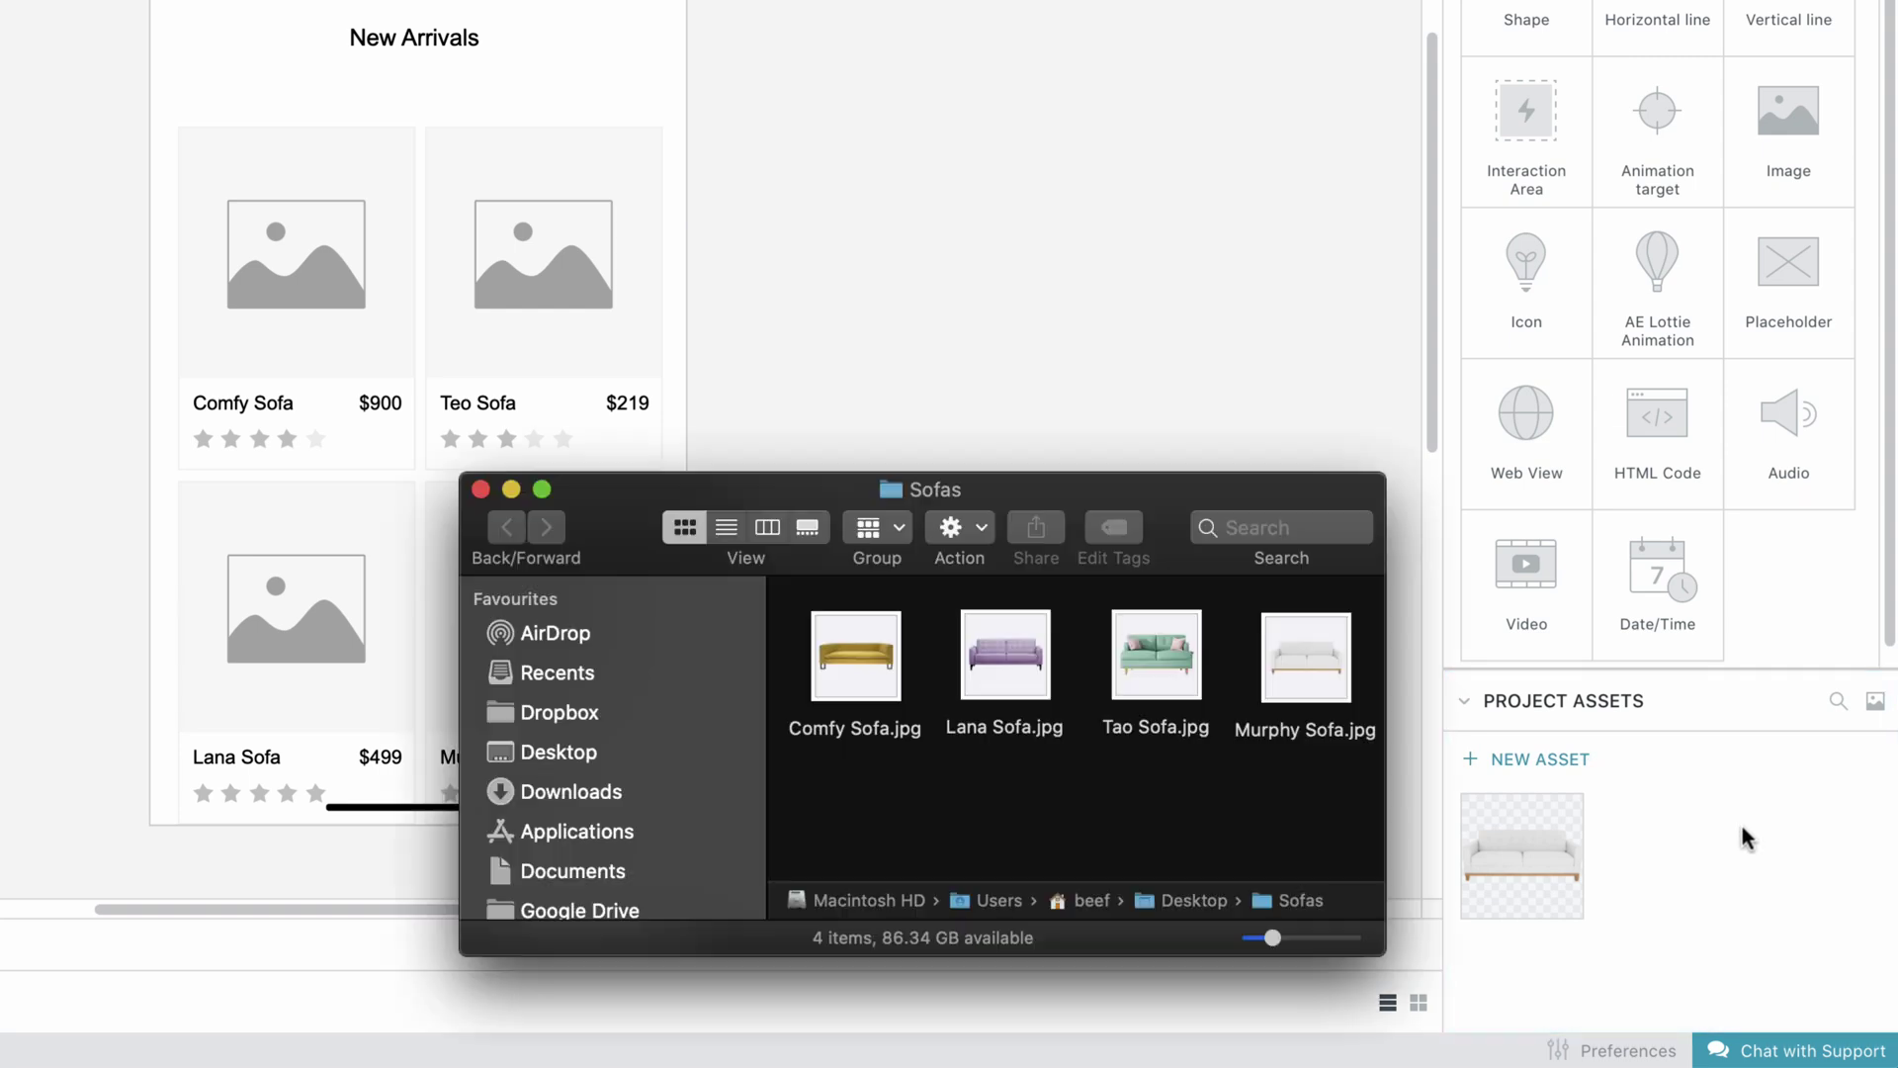
Import all four photos from the Sofas folder into Project Assets
key("super+Tab")
left_click_drag(791, 648, 1681, 858)
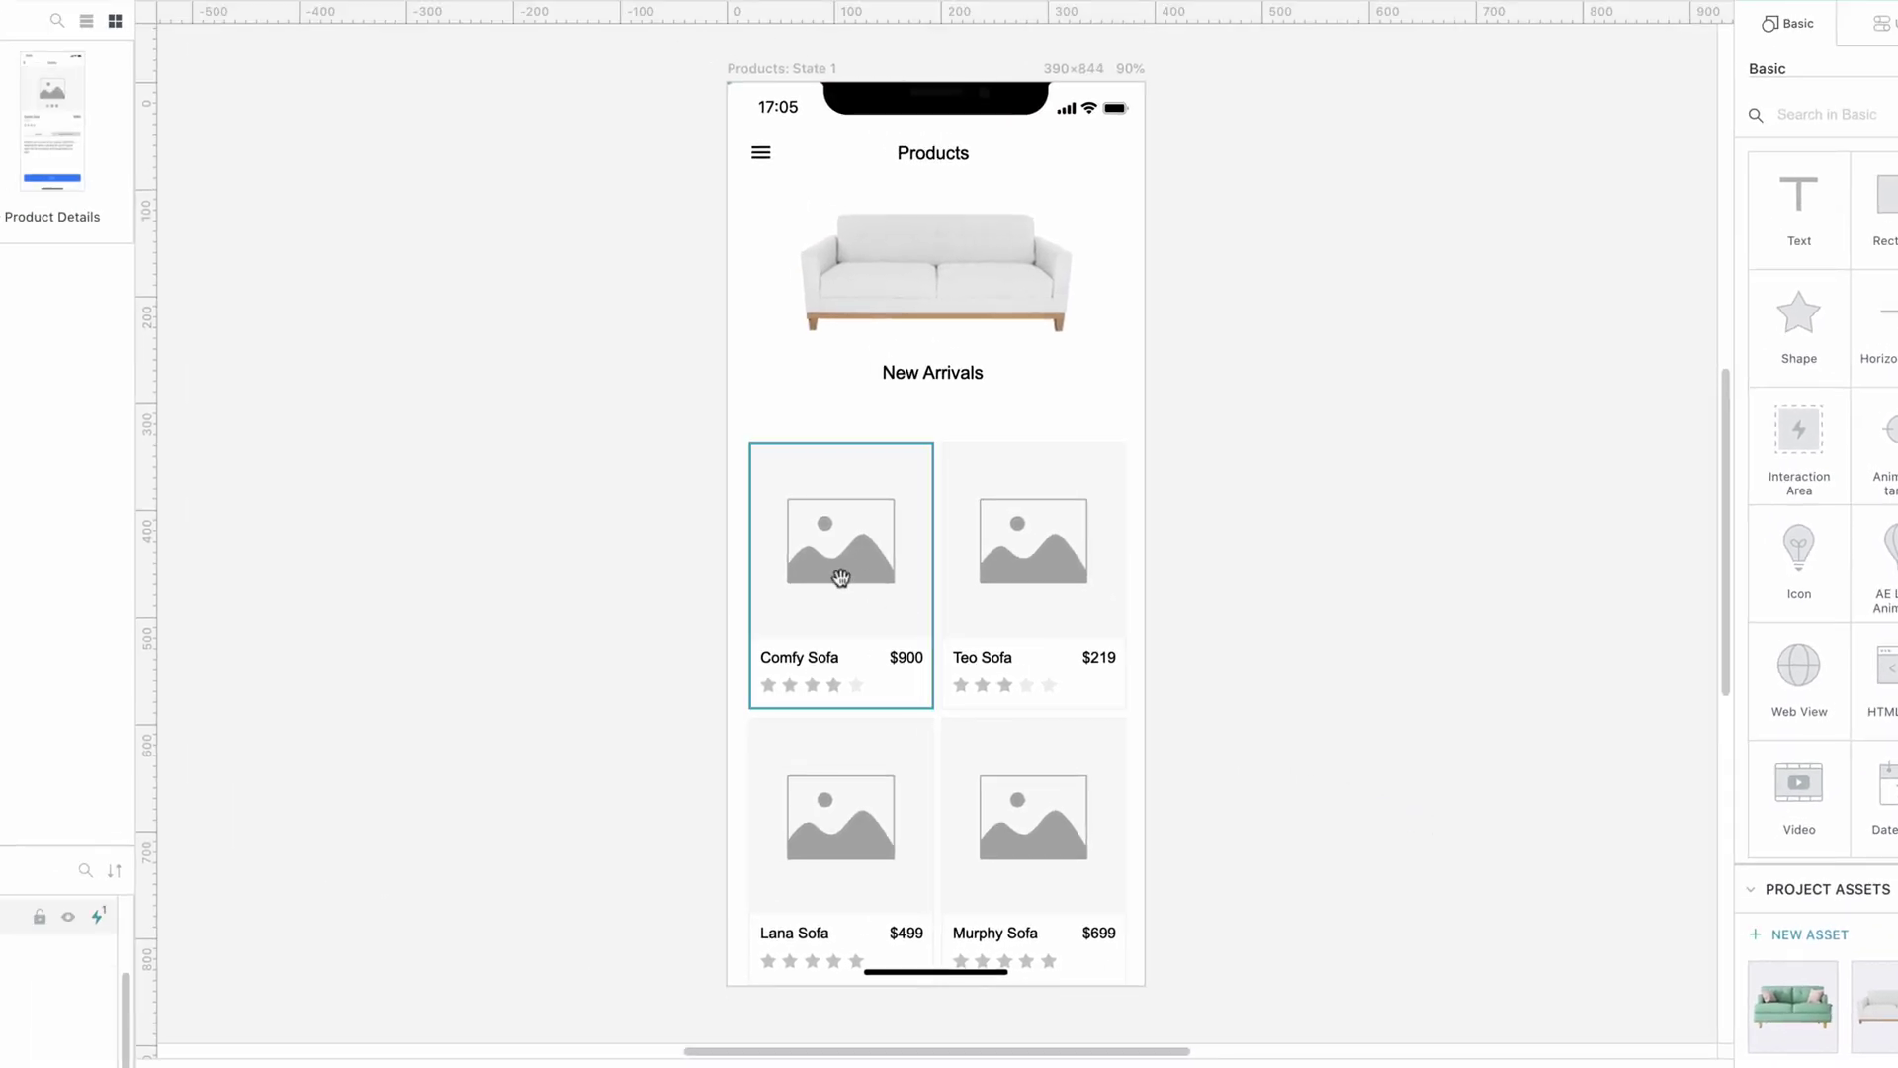
left_click(840, 577)
Swap the Comfy Sofa card's placeholder for Comfy Sofa.jpg from Project Assets
double_click(840, 577)
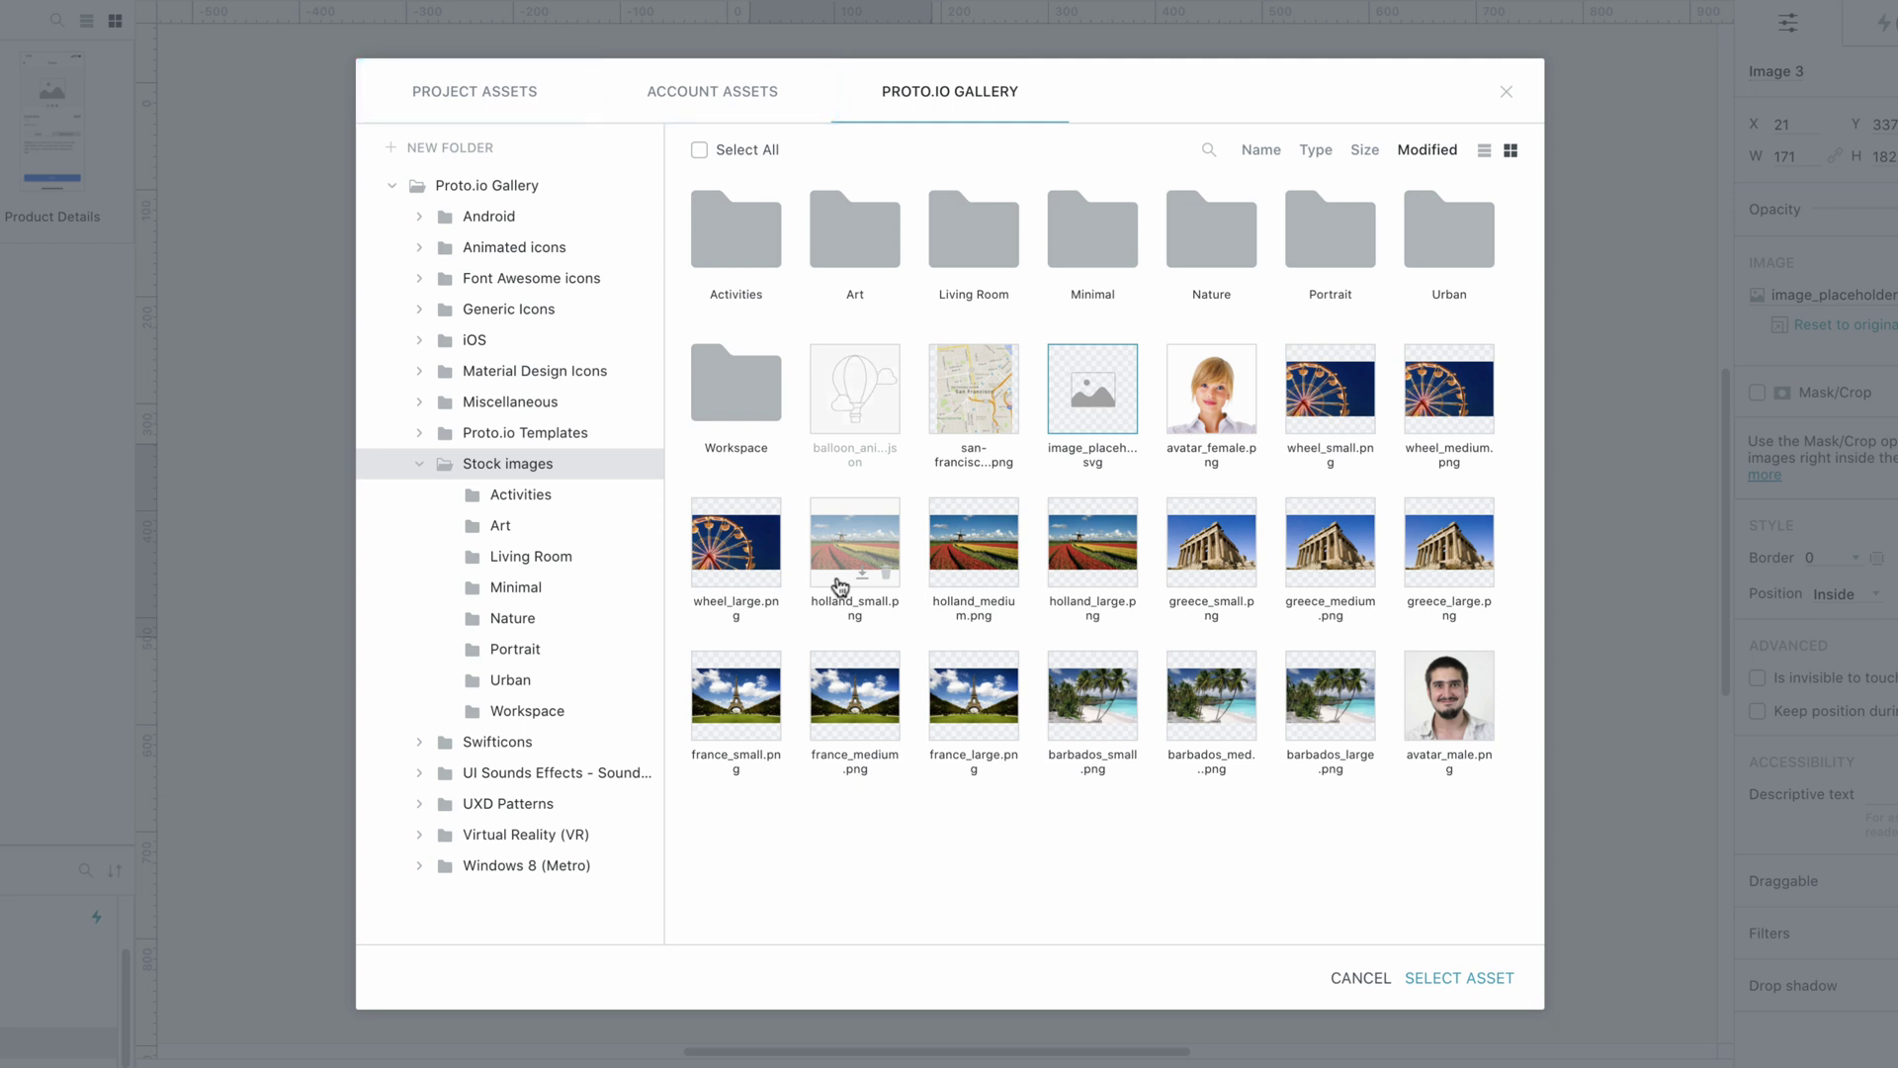
left_click(513, 107)
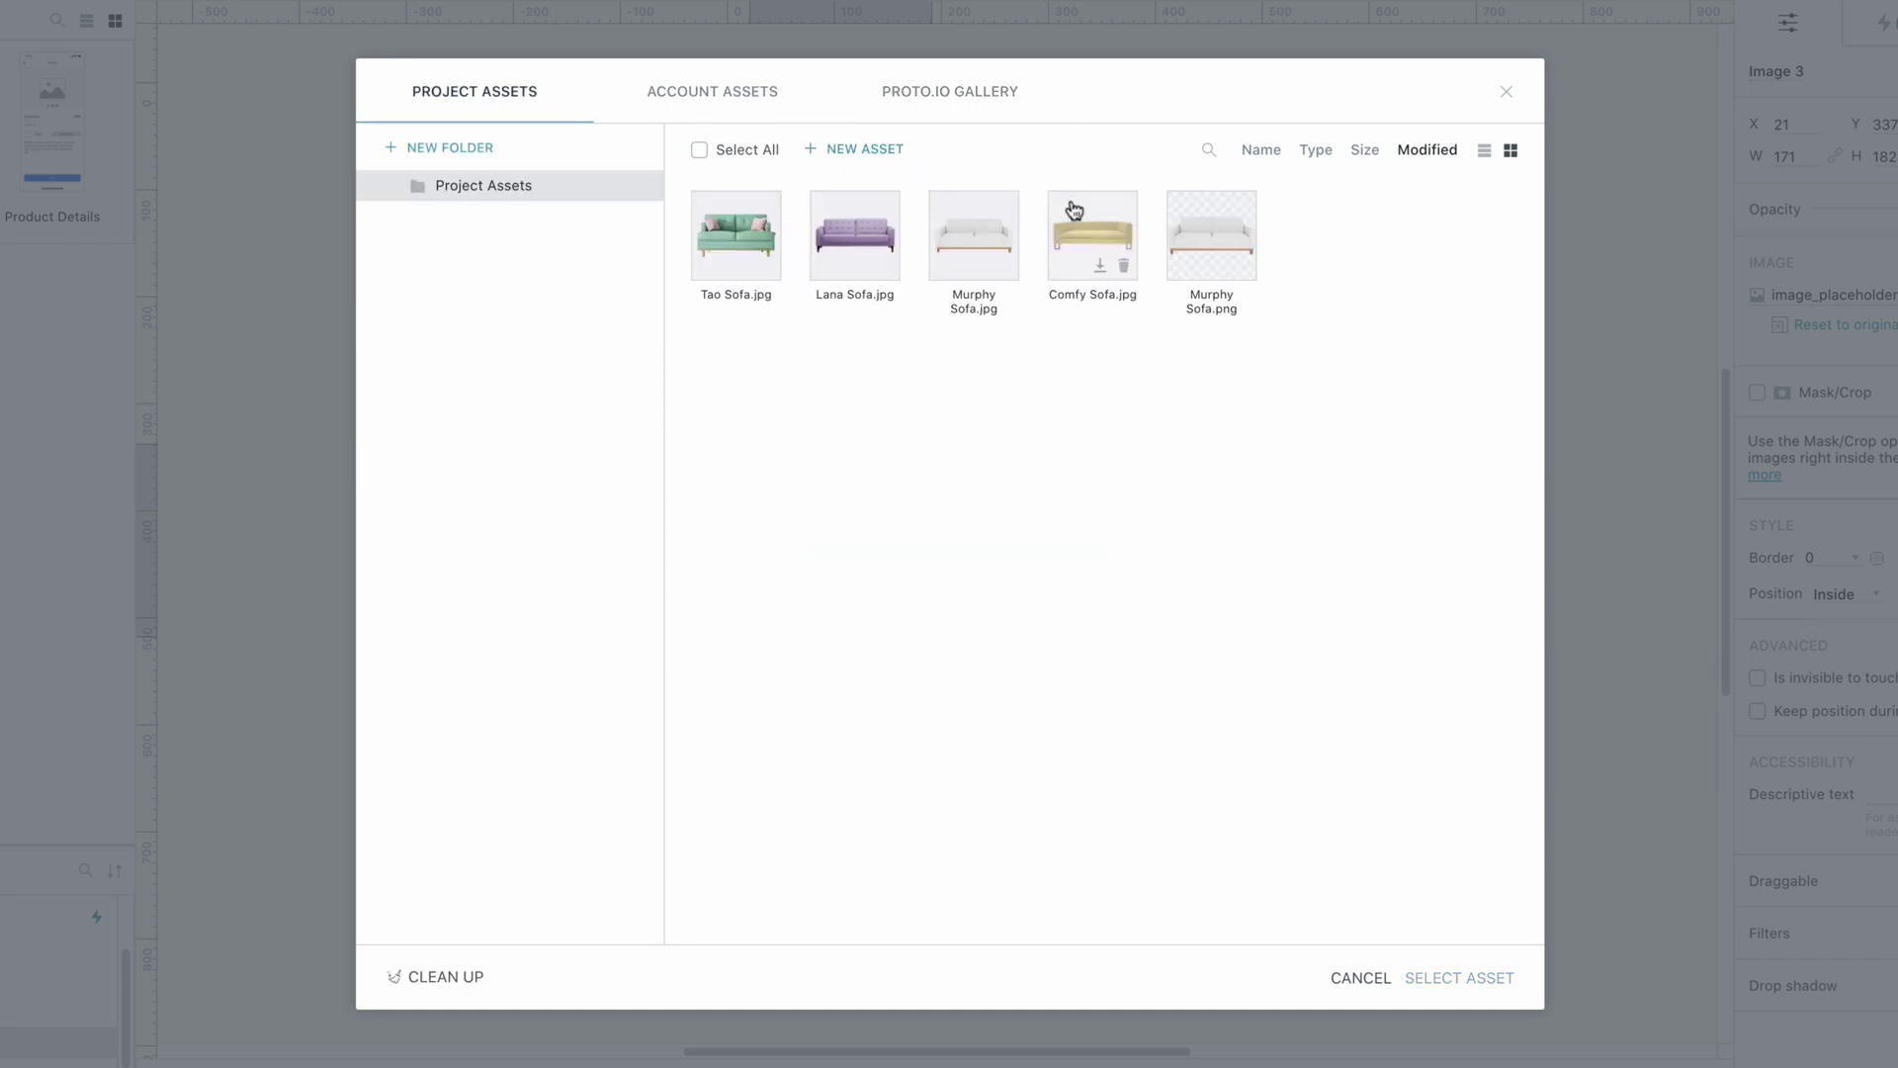
left_click(1074, 209)
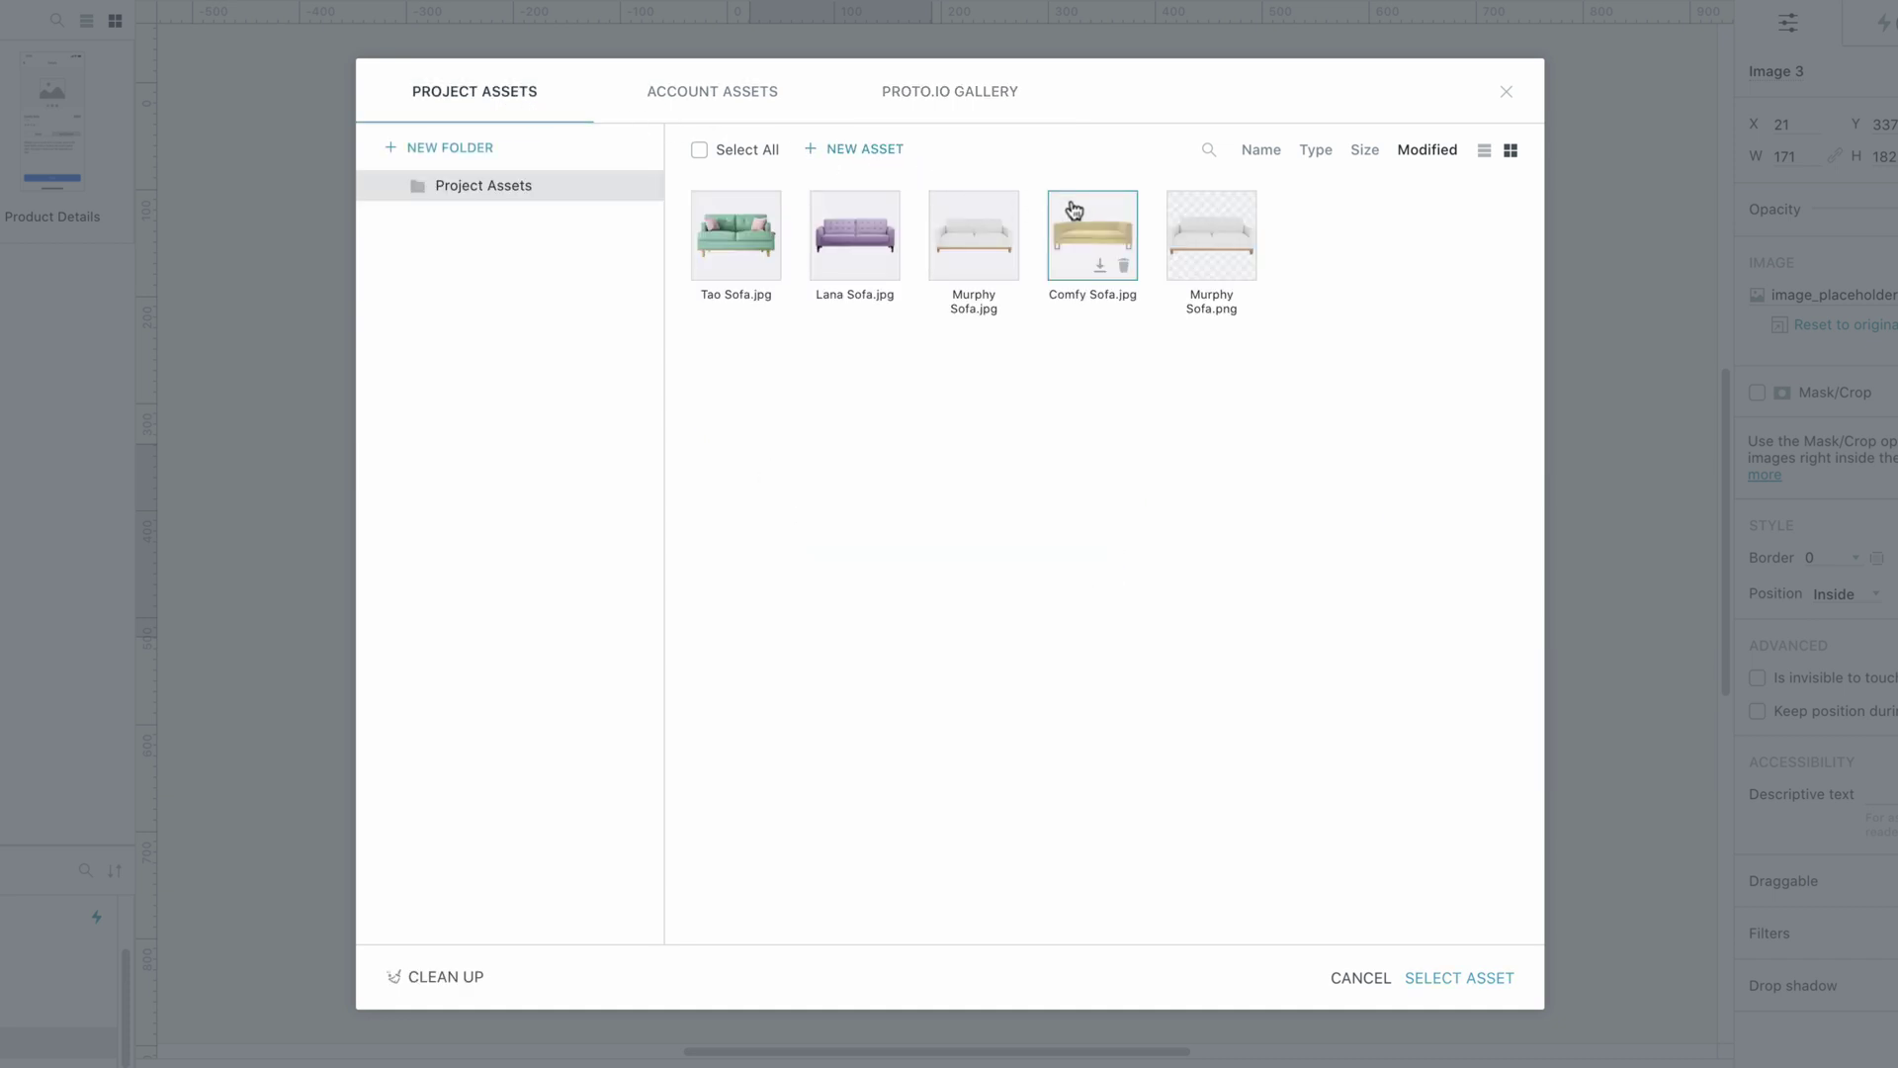
left_click(1492, 979)
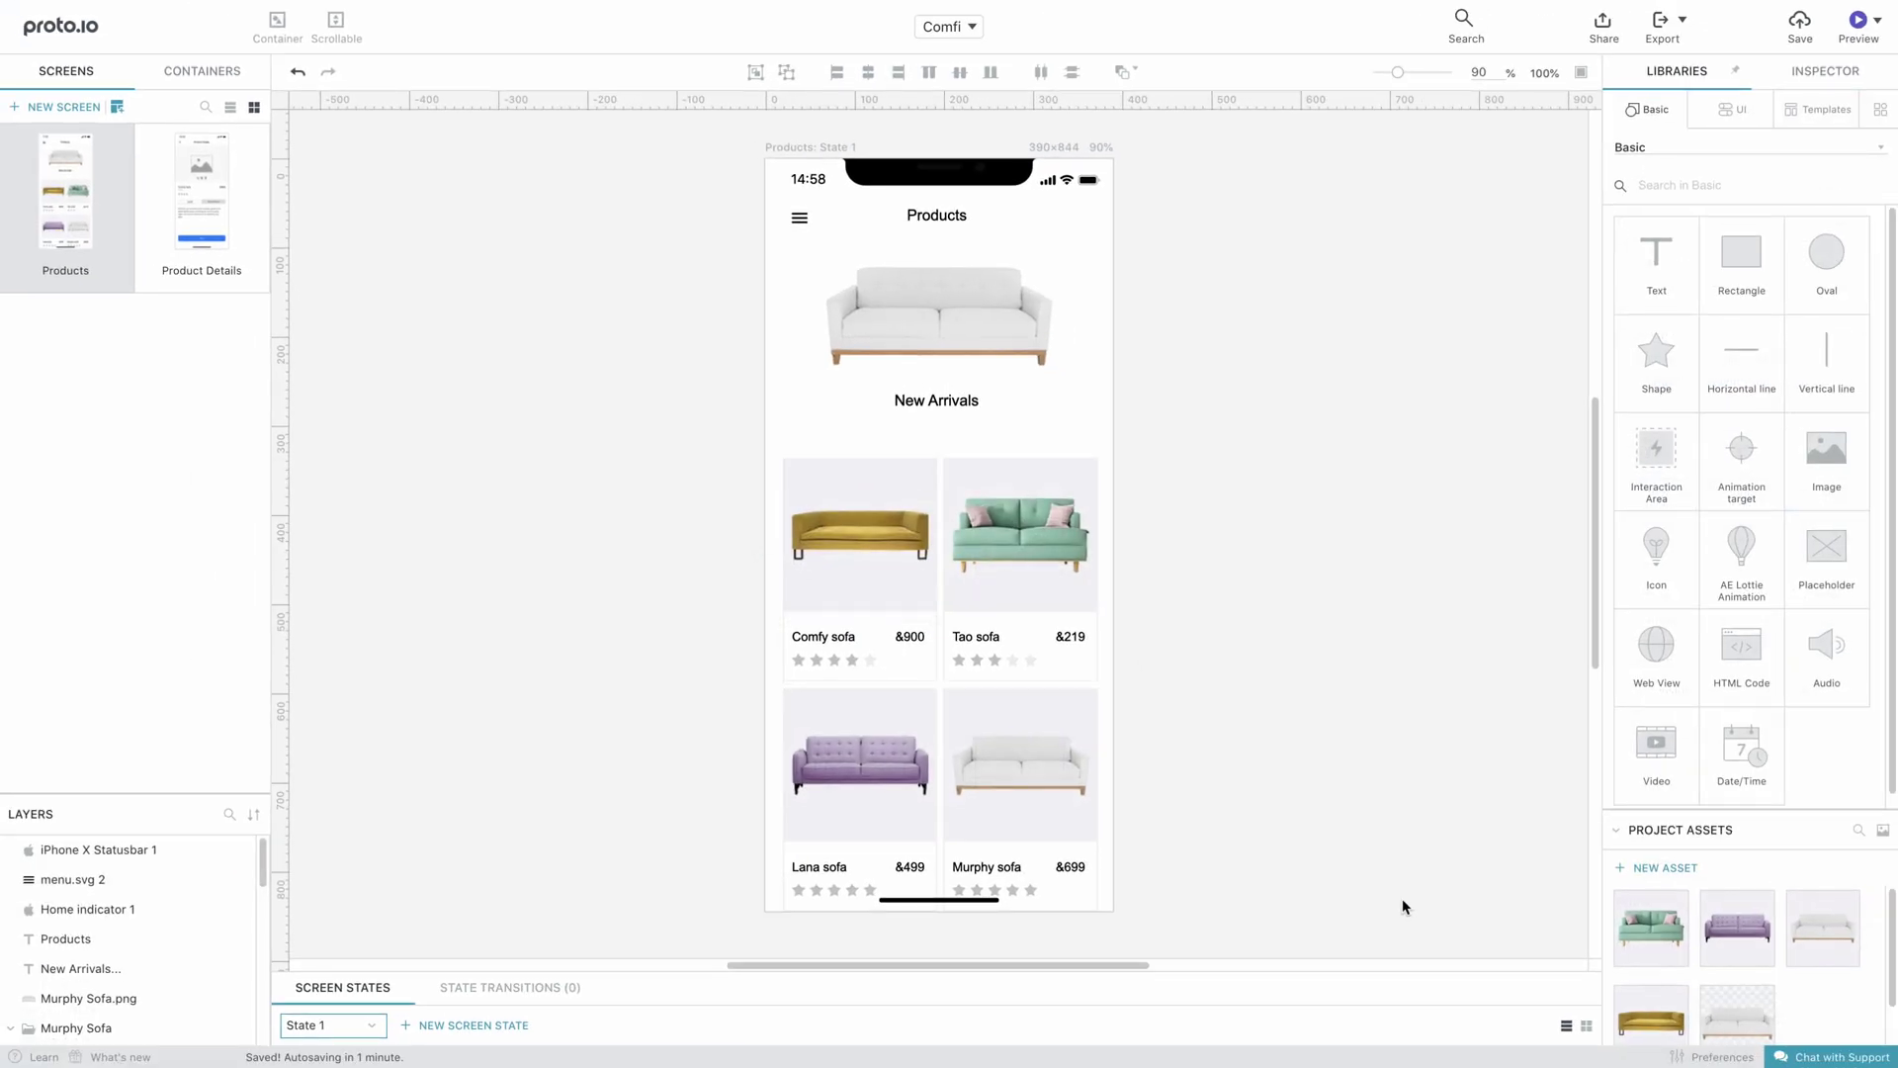
Add every Inter font style to the project through the Font Manager
left_click(65, 938)
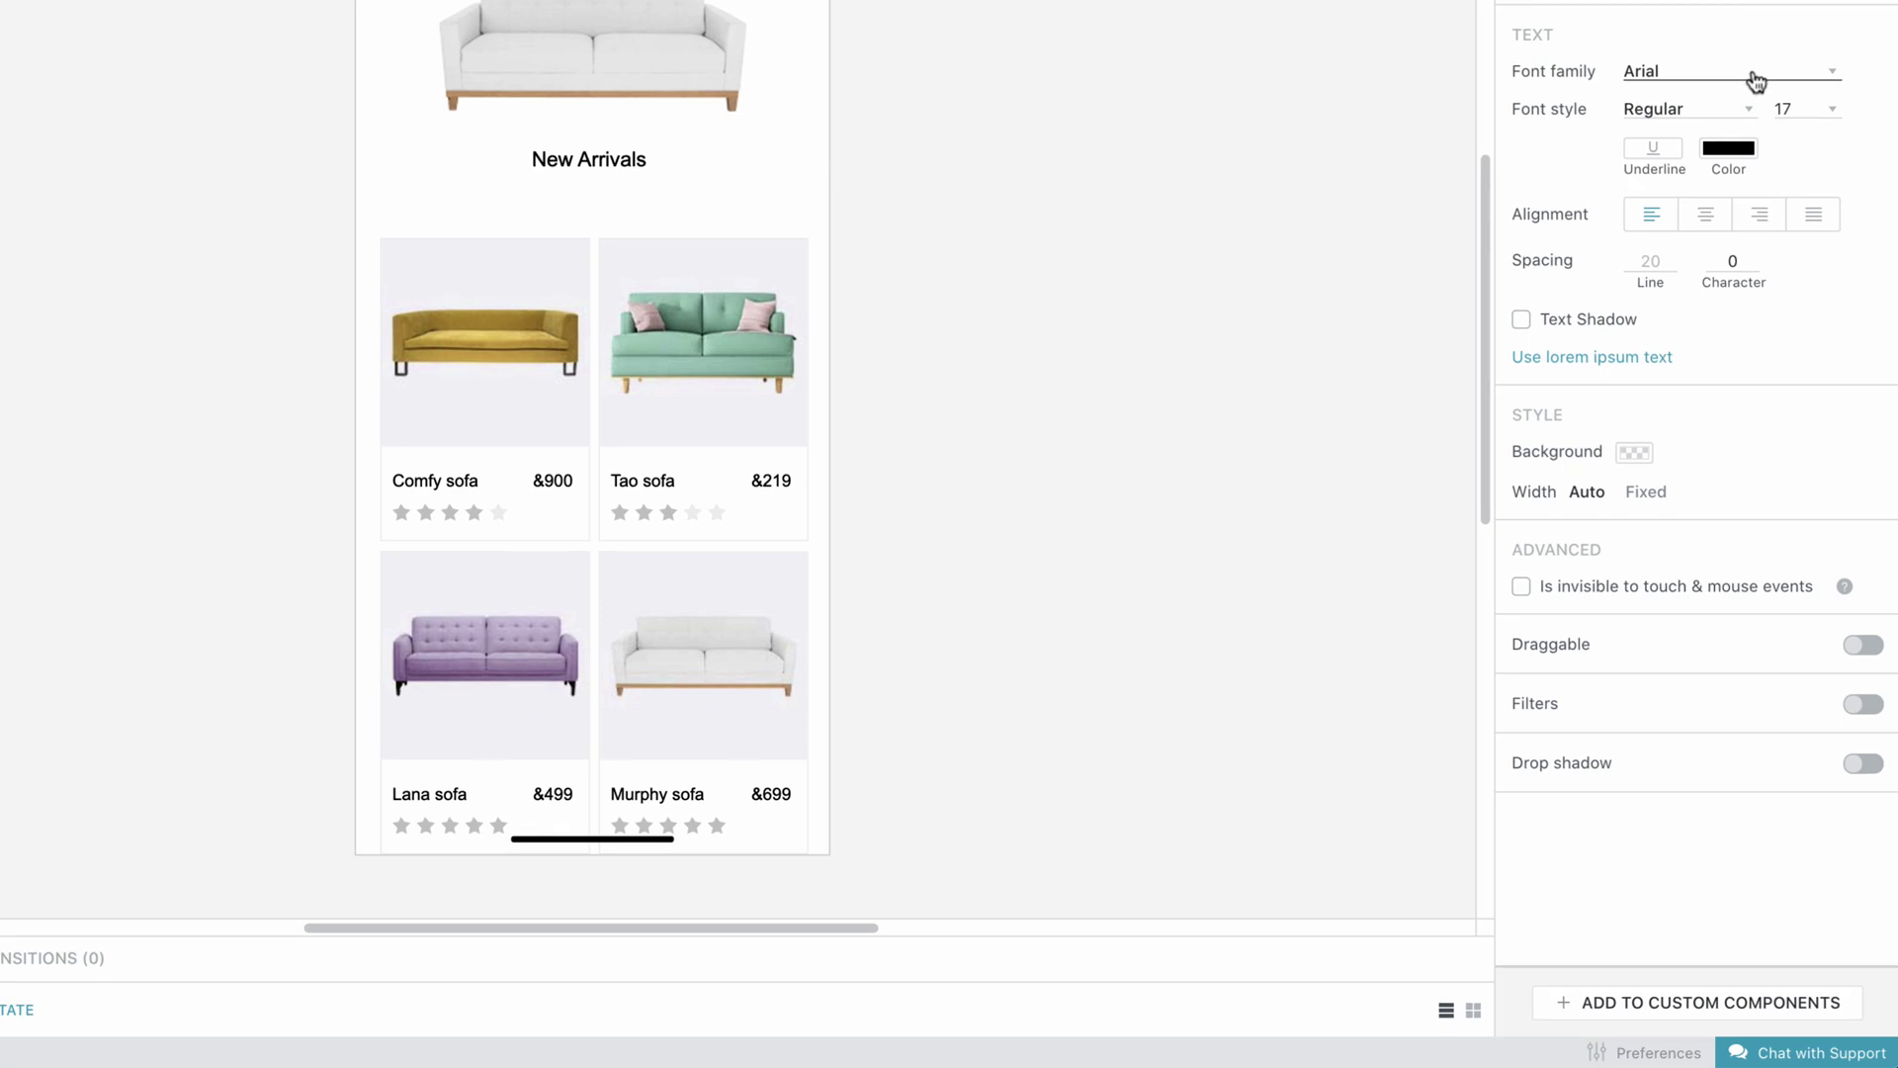
left_click(1790, 333)
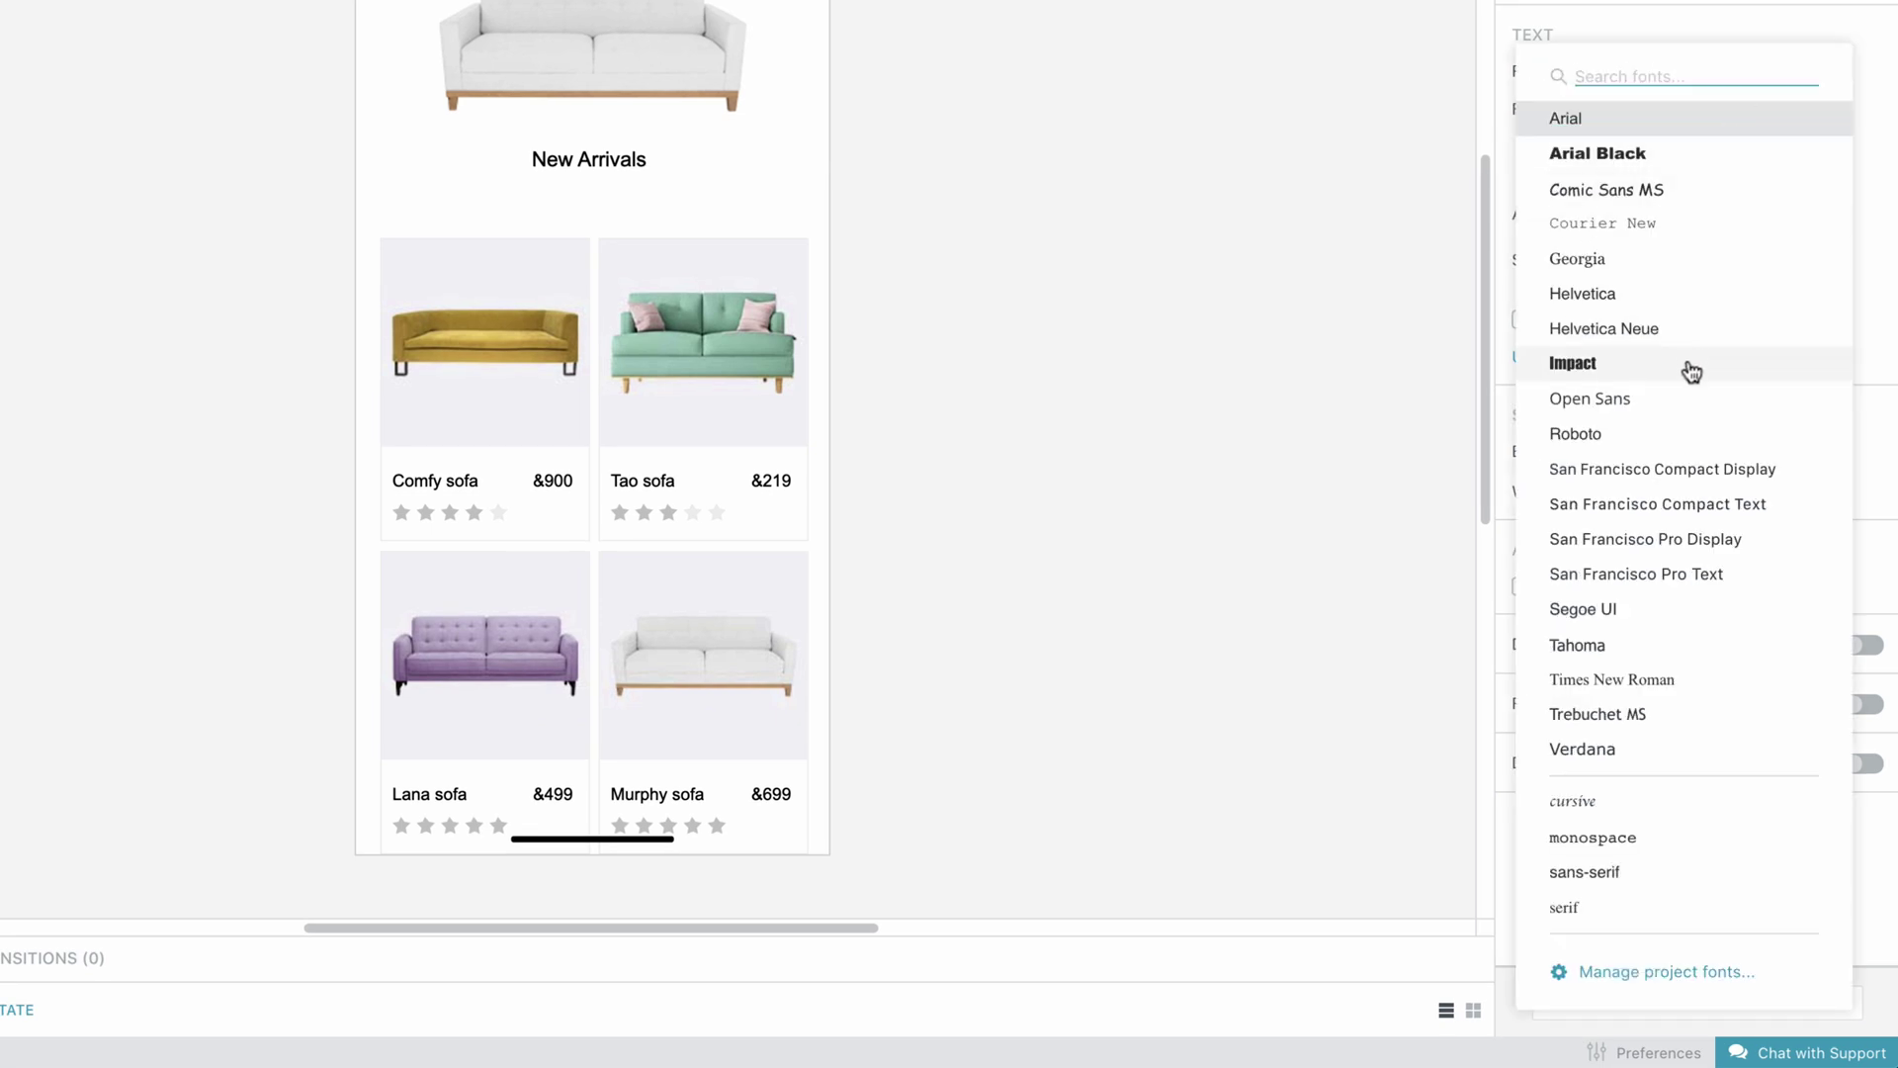
left_click(1635, 971)
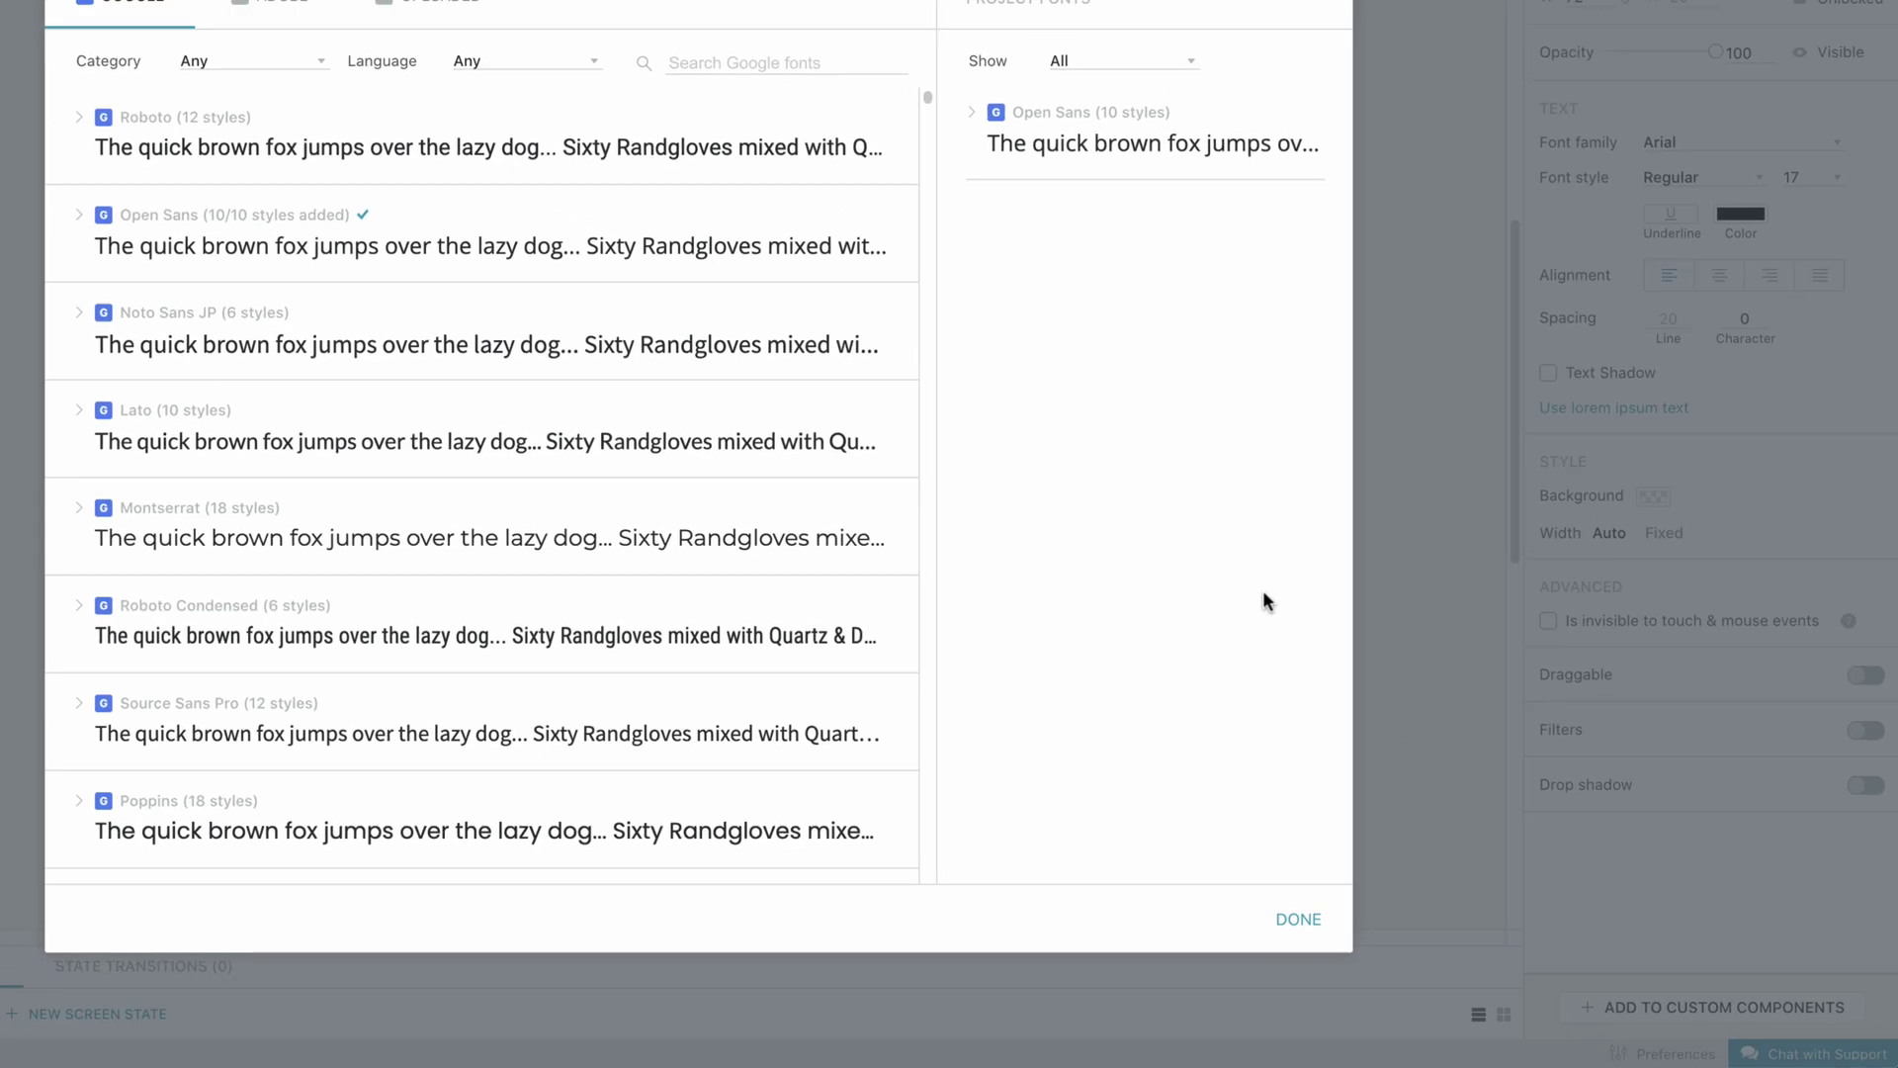
left_click(1048, 273)
type("Inter")
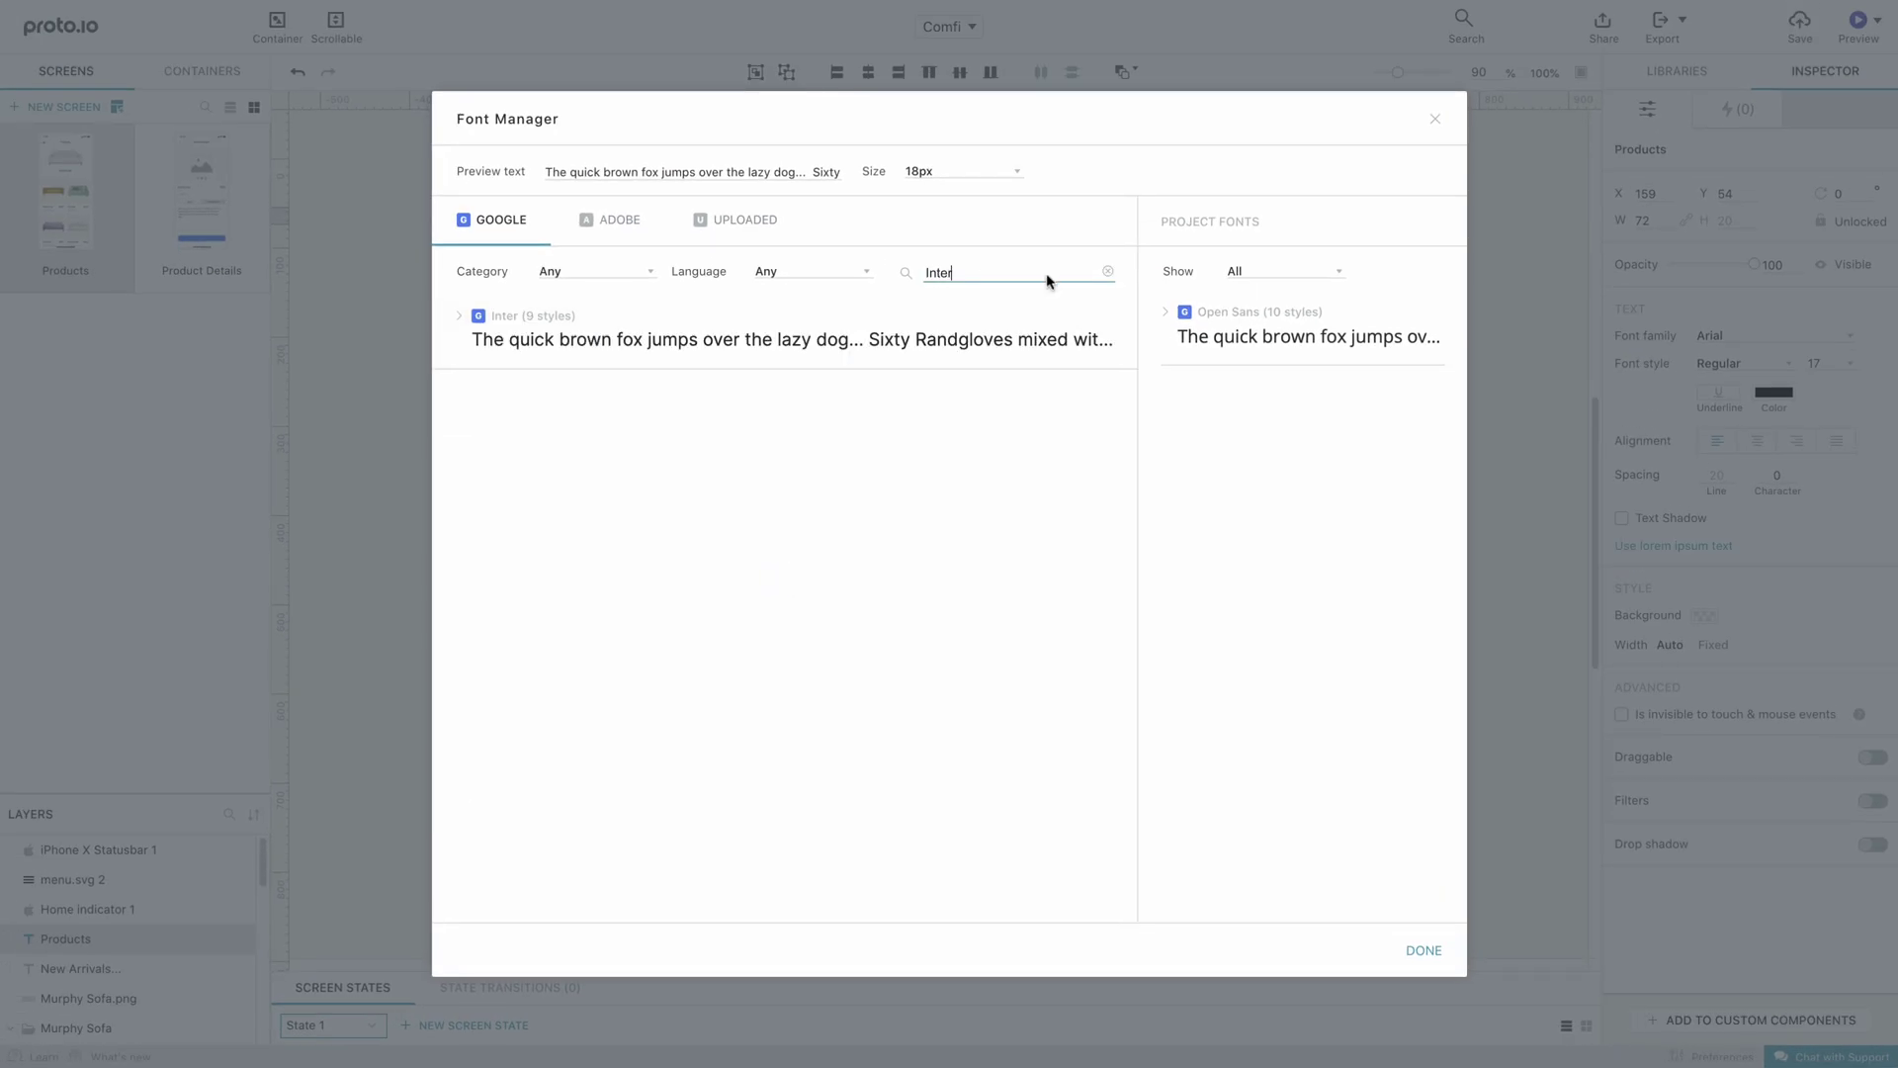
left_click(985, 327)
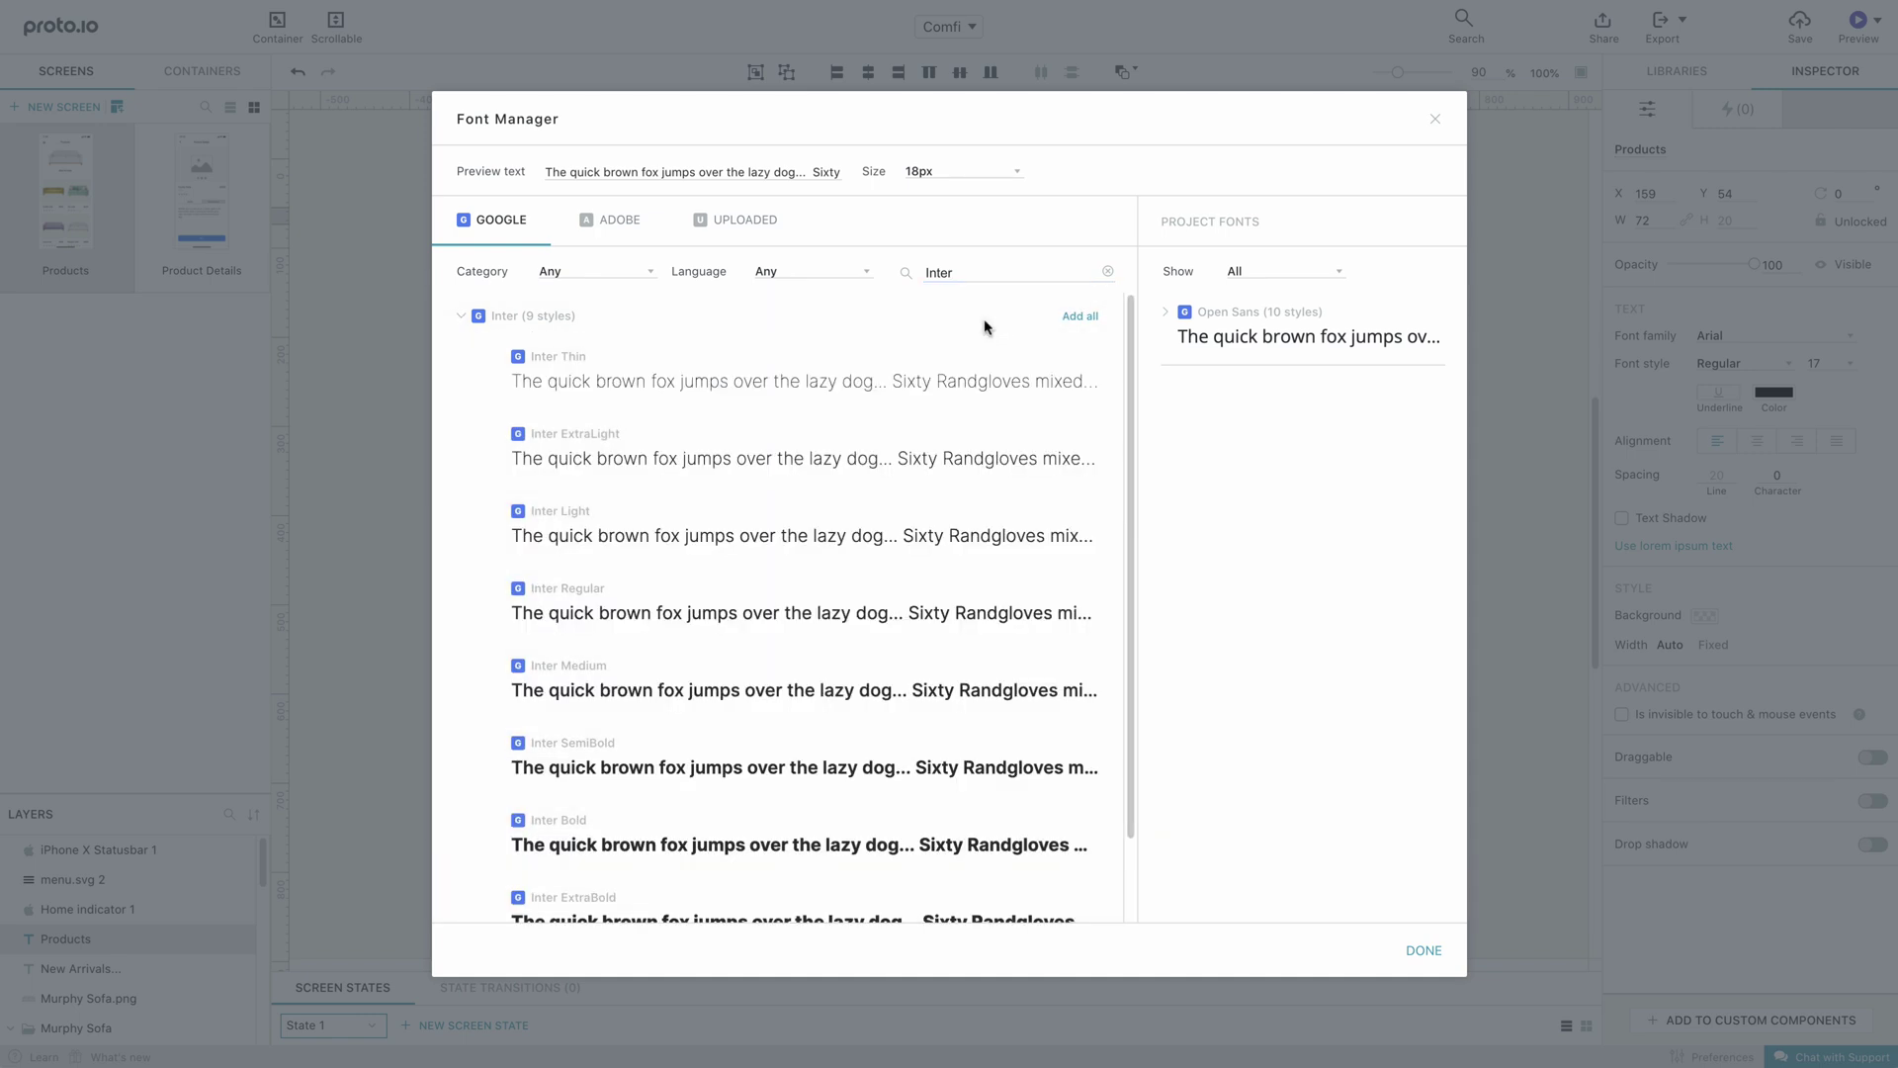
left_click(1078, 317)
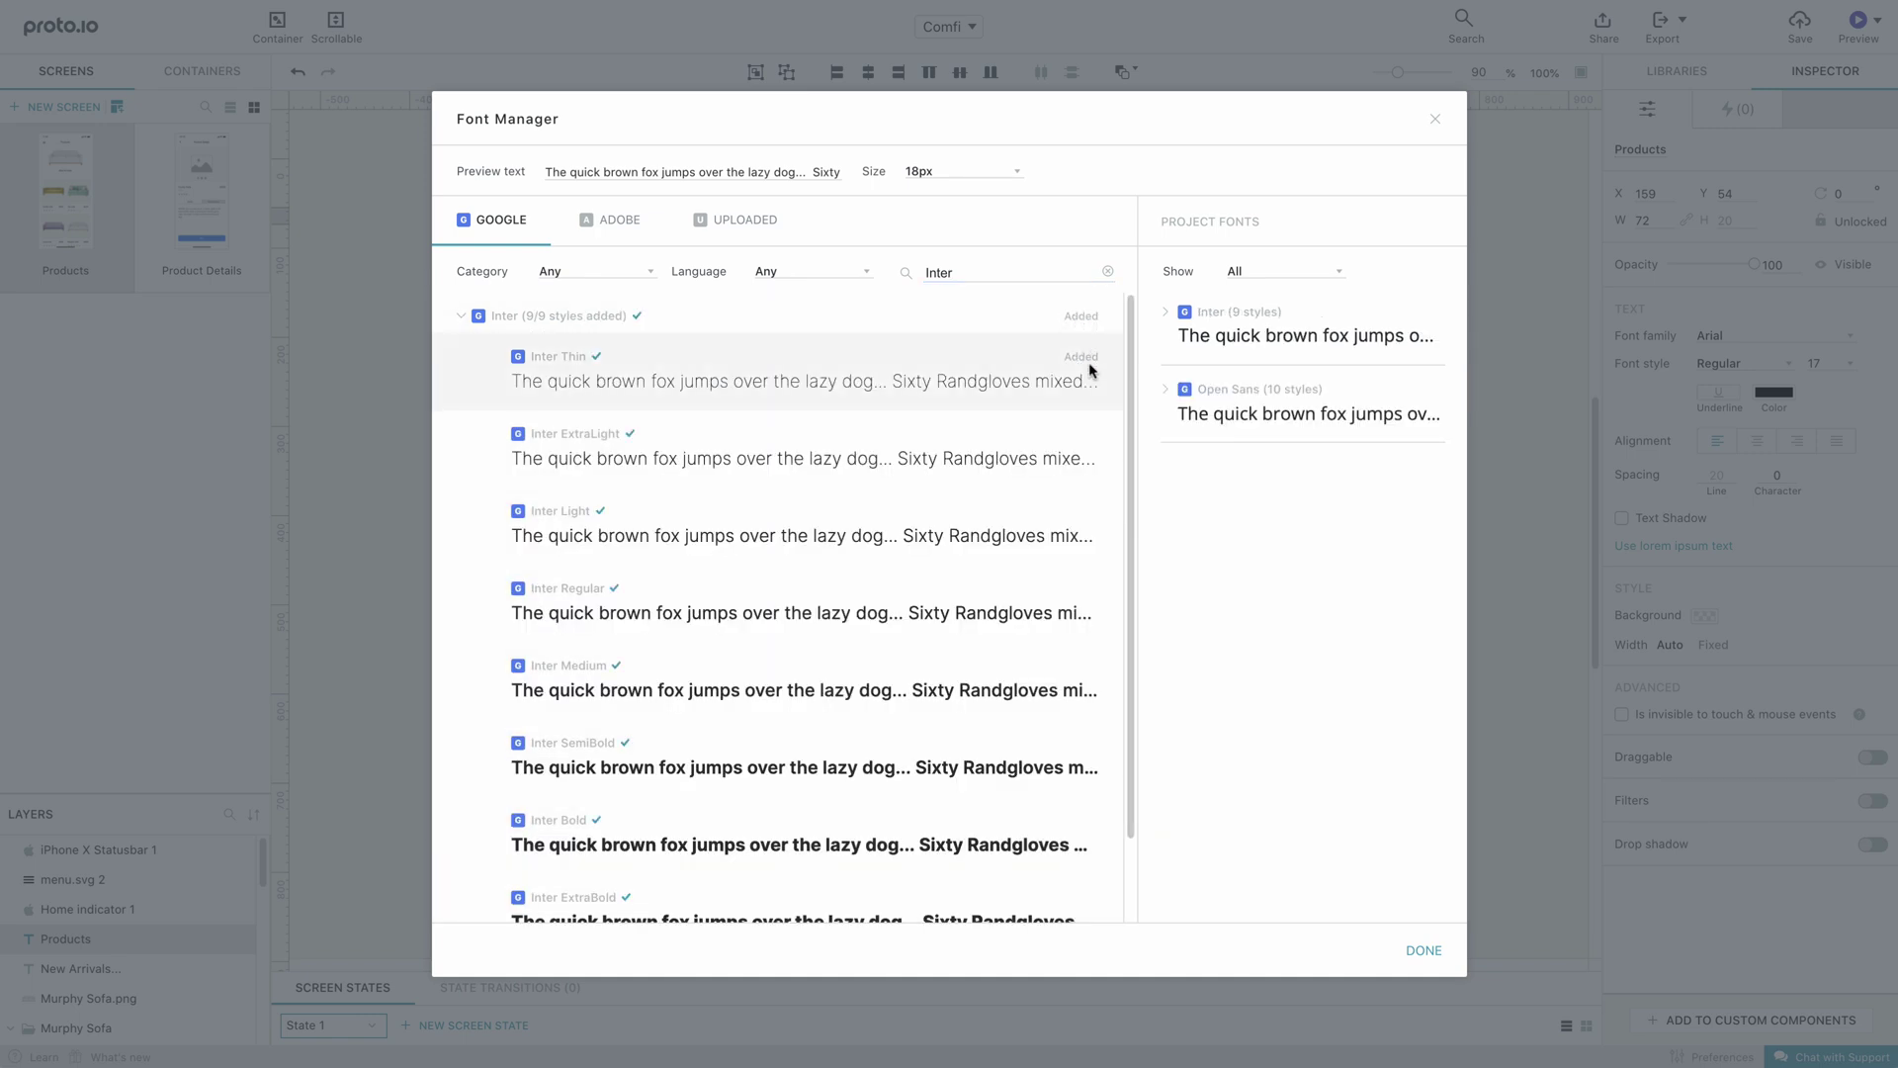
left_click(1420, 951)
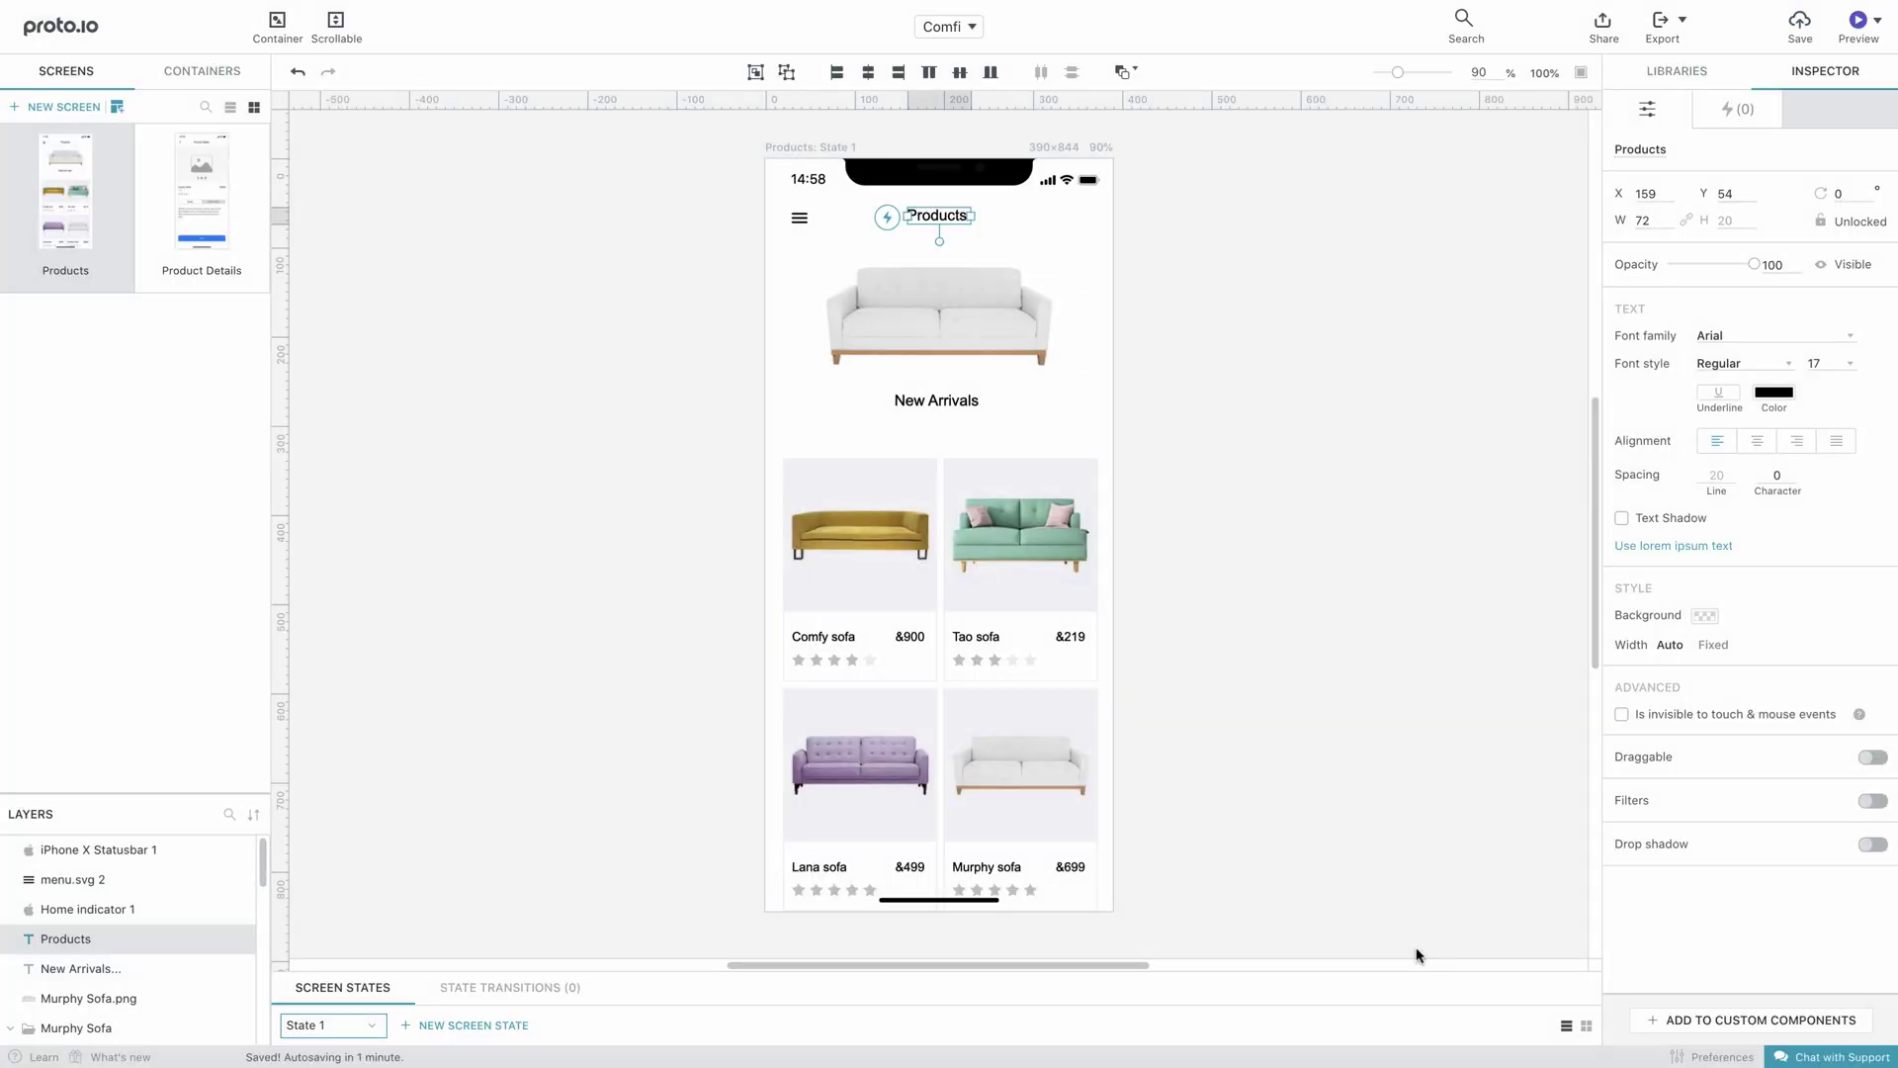
Set the Products title and New Arrivals heading to Inter SemiBold
left_click(1784, 339)
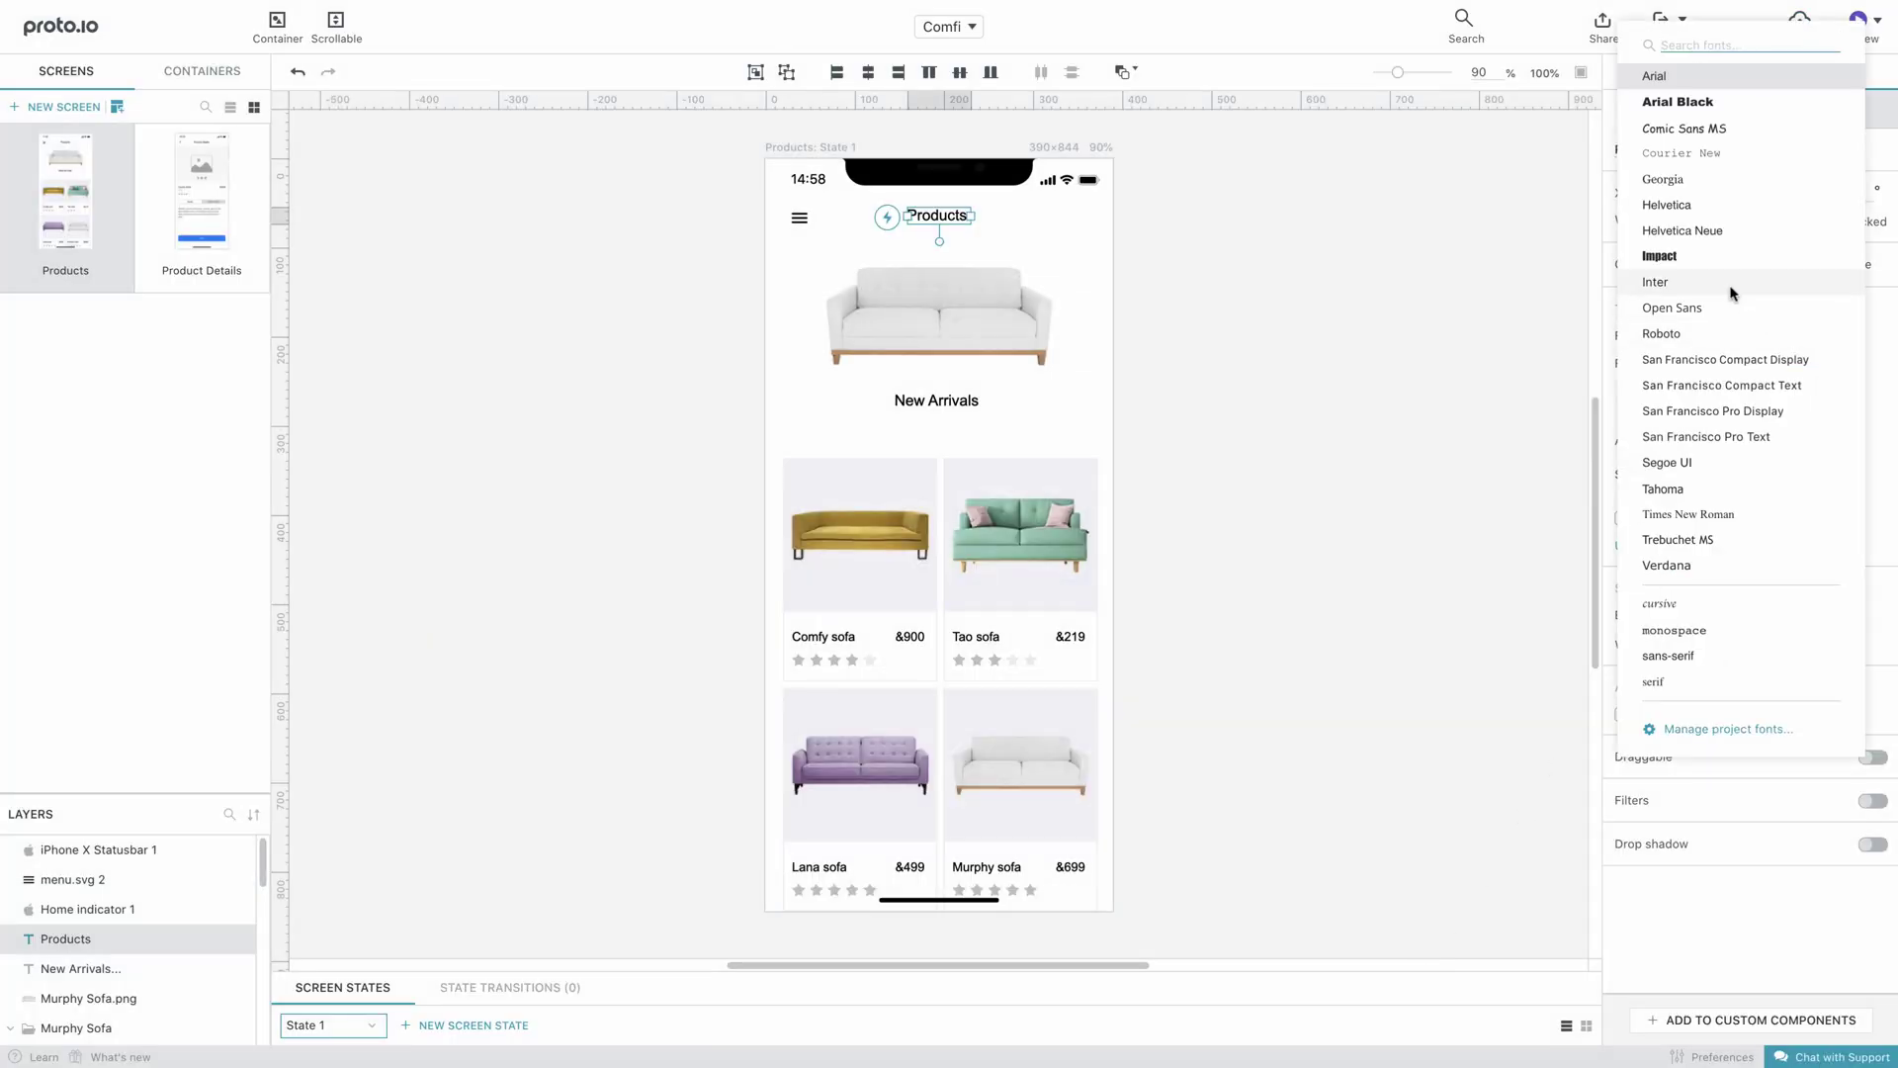
left_click(1732, 284)
left_click(1713, 362)
left_click(1711, 494)
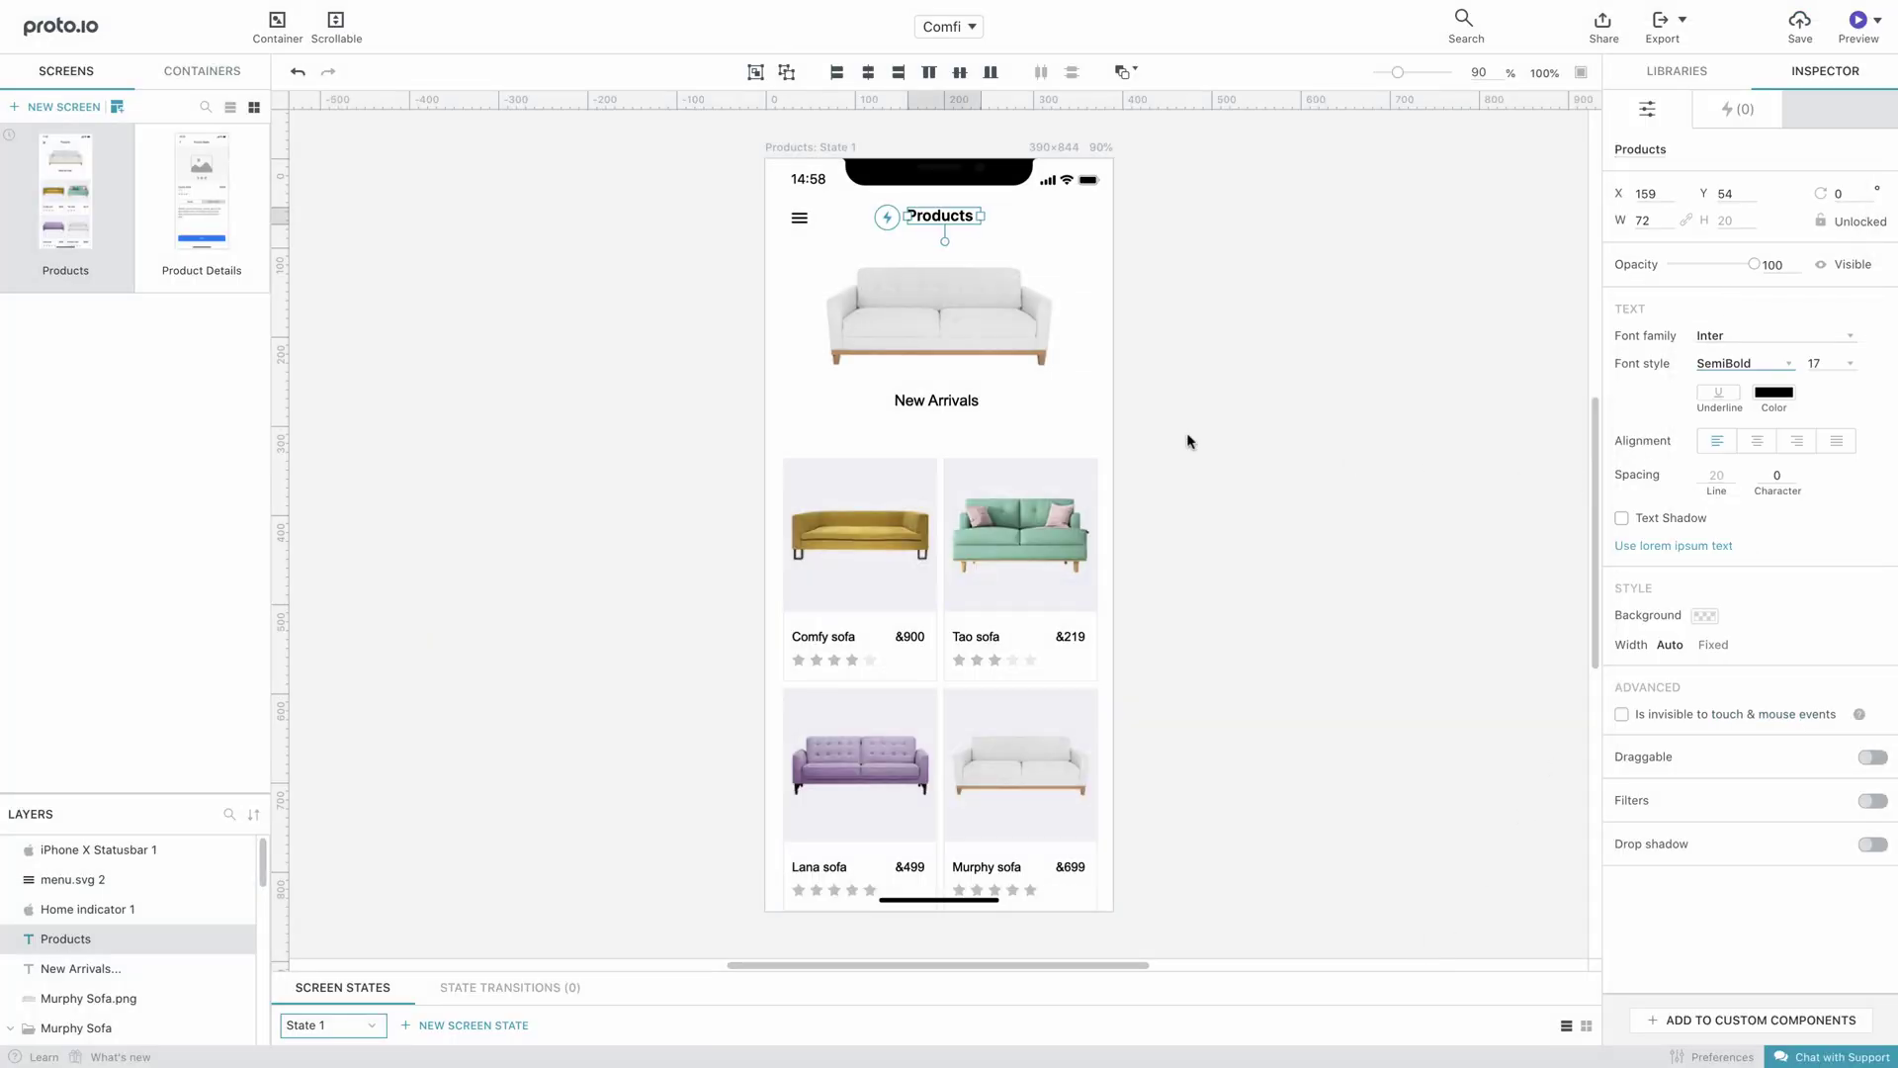
left_click(937, 401)
left_click(1732, 341)
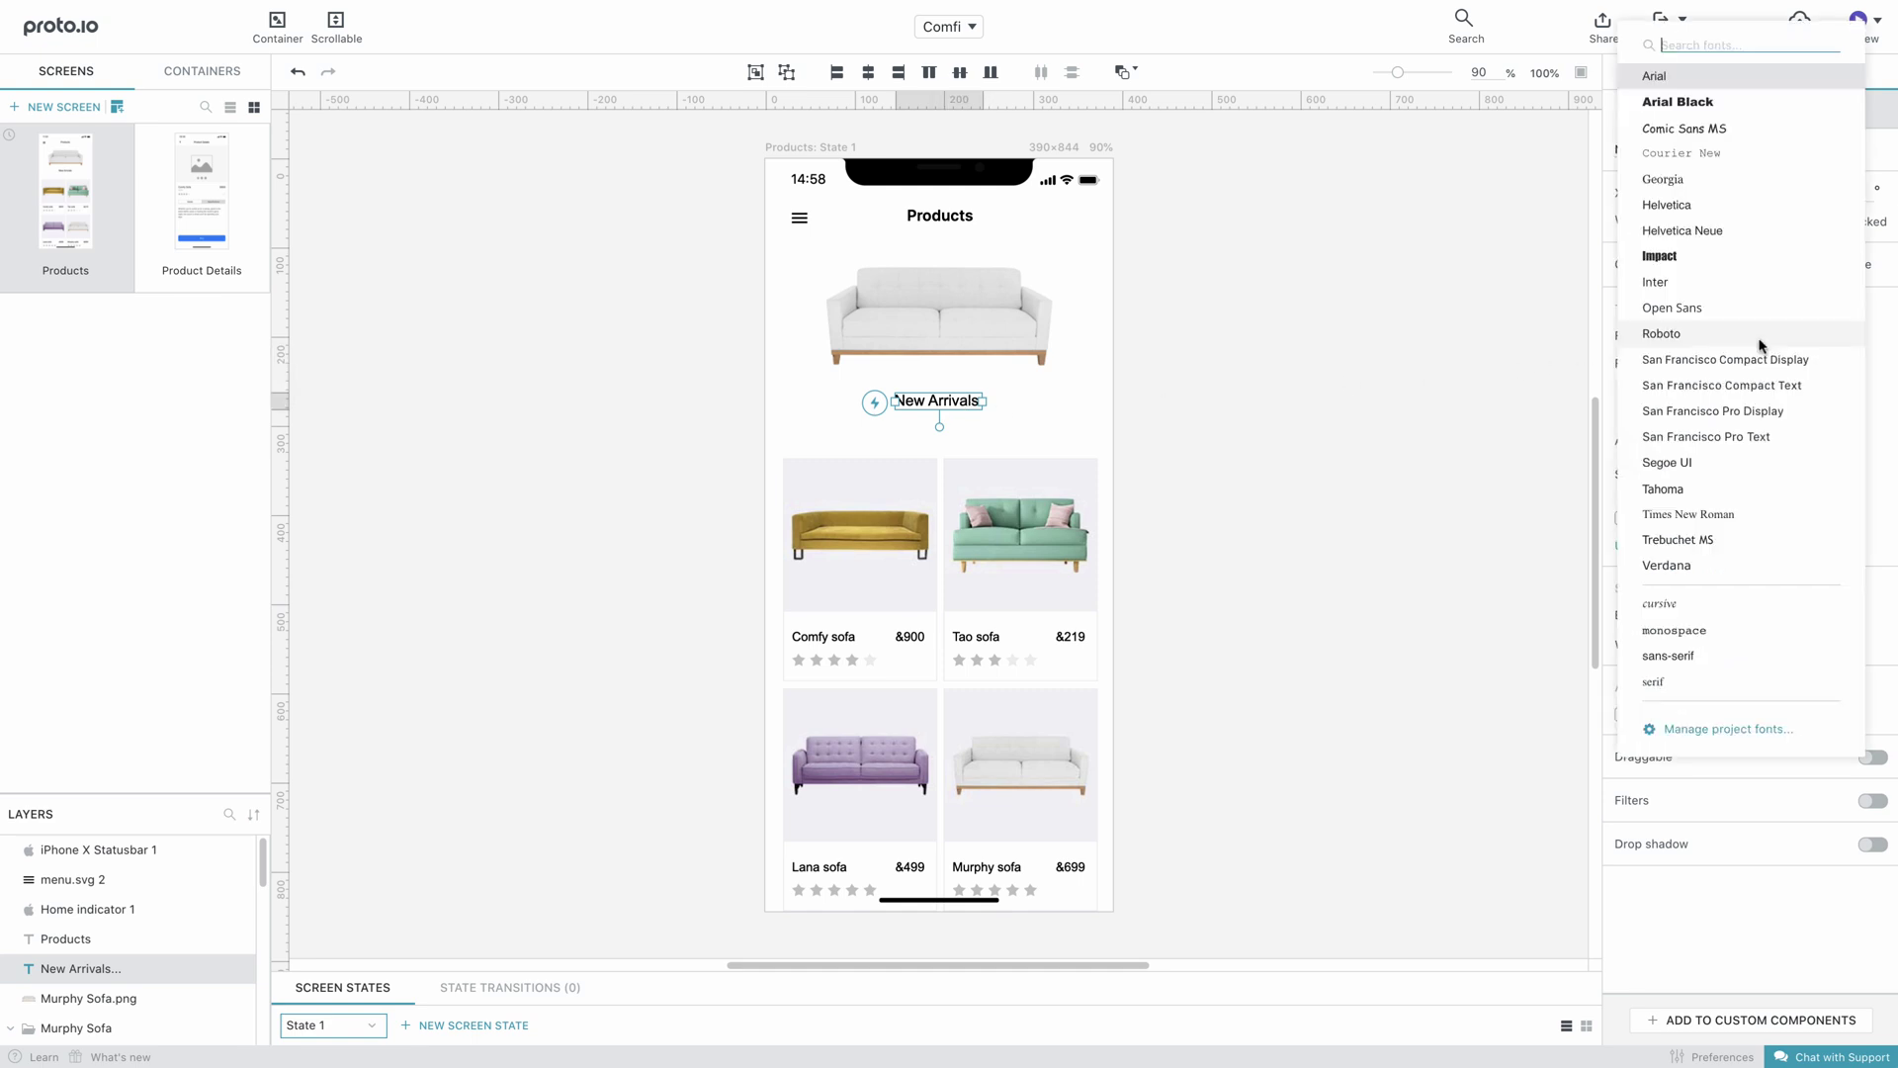
left_click(1732, 284)
left_click(1731, 371)
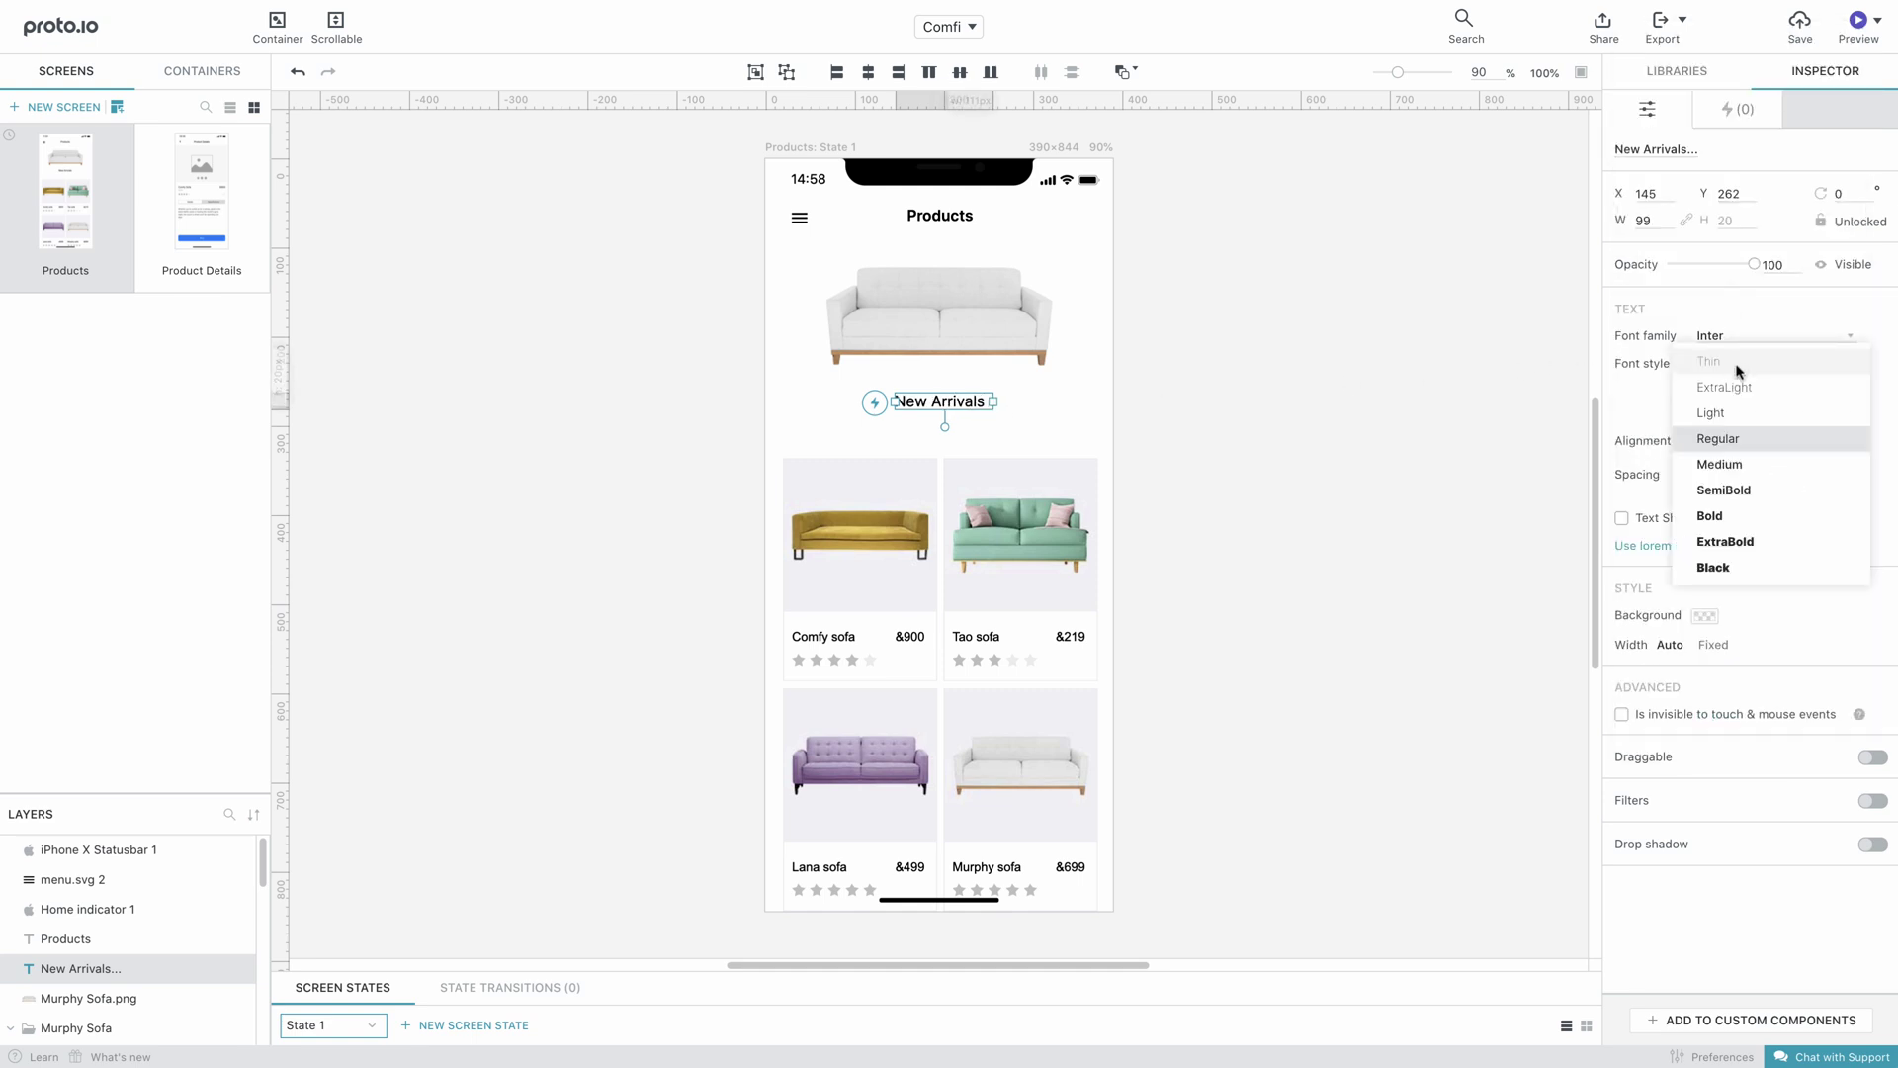
left_click(1729, 493)
Fill four of the Comfy Sofa card's rating stars with the saved purple
left_click(1332, 450)
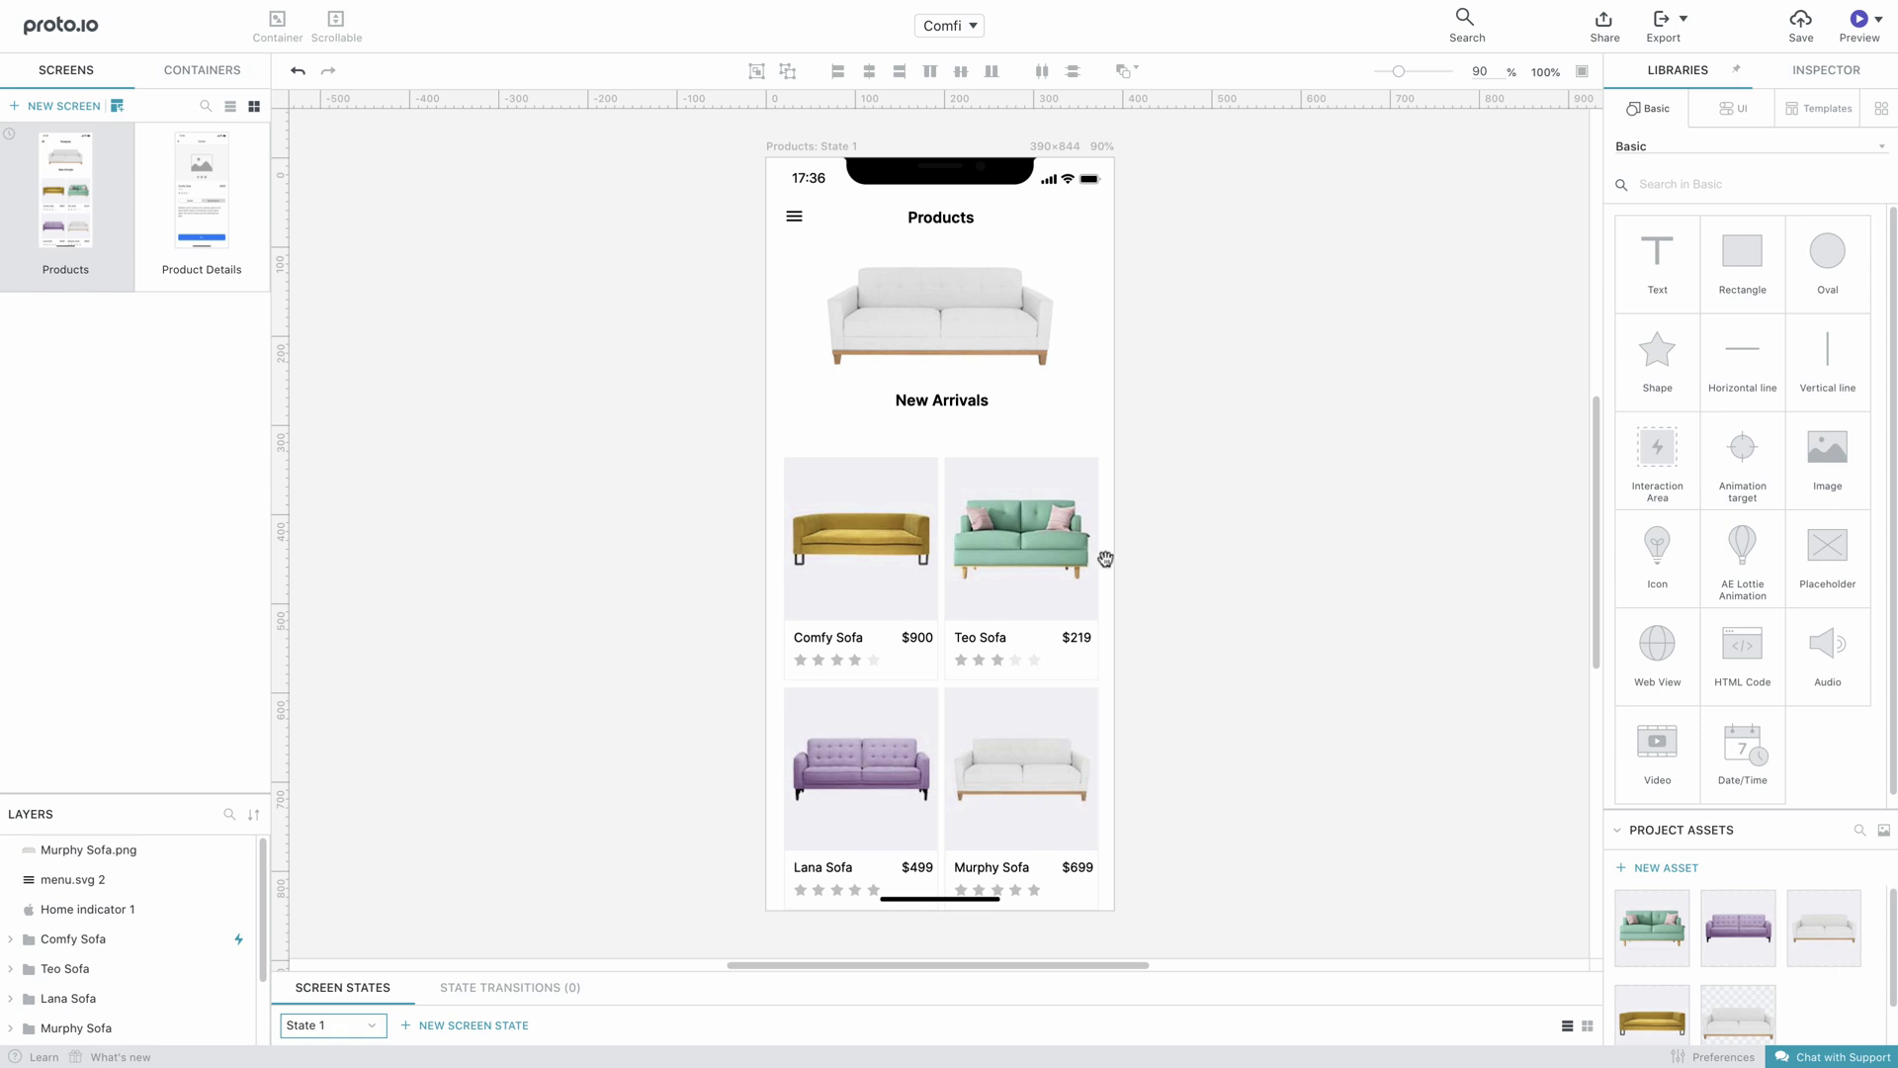
left_click(804, 660)
double_click(800, 660)
left_click_drag(792, 662, 858, 666)
left_click(1706, 333)
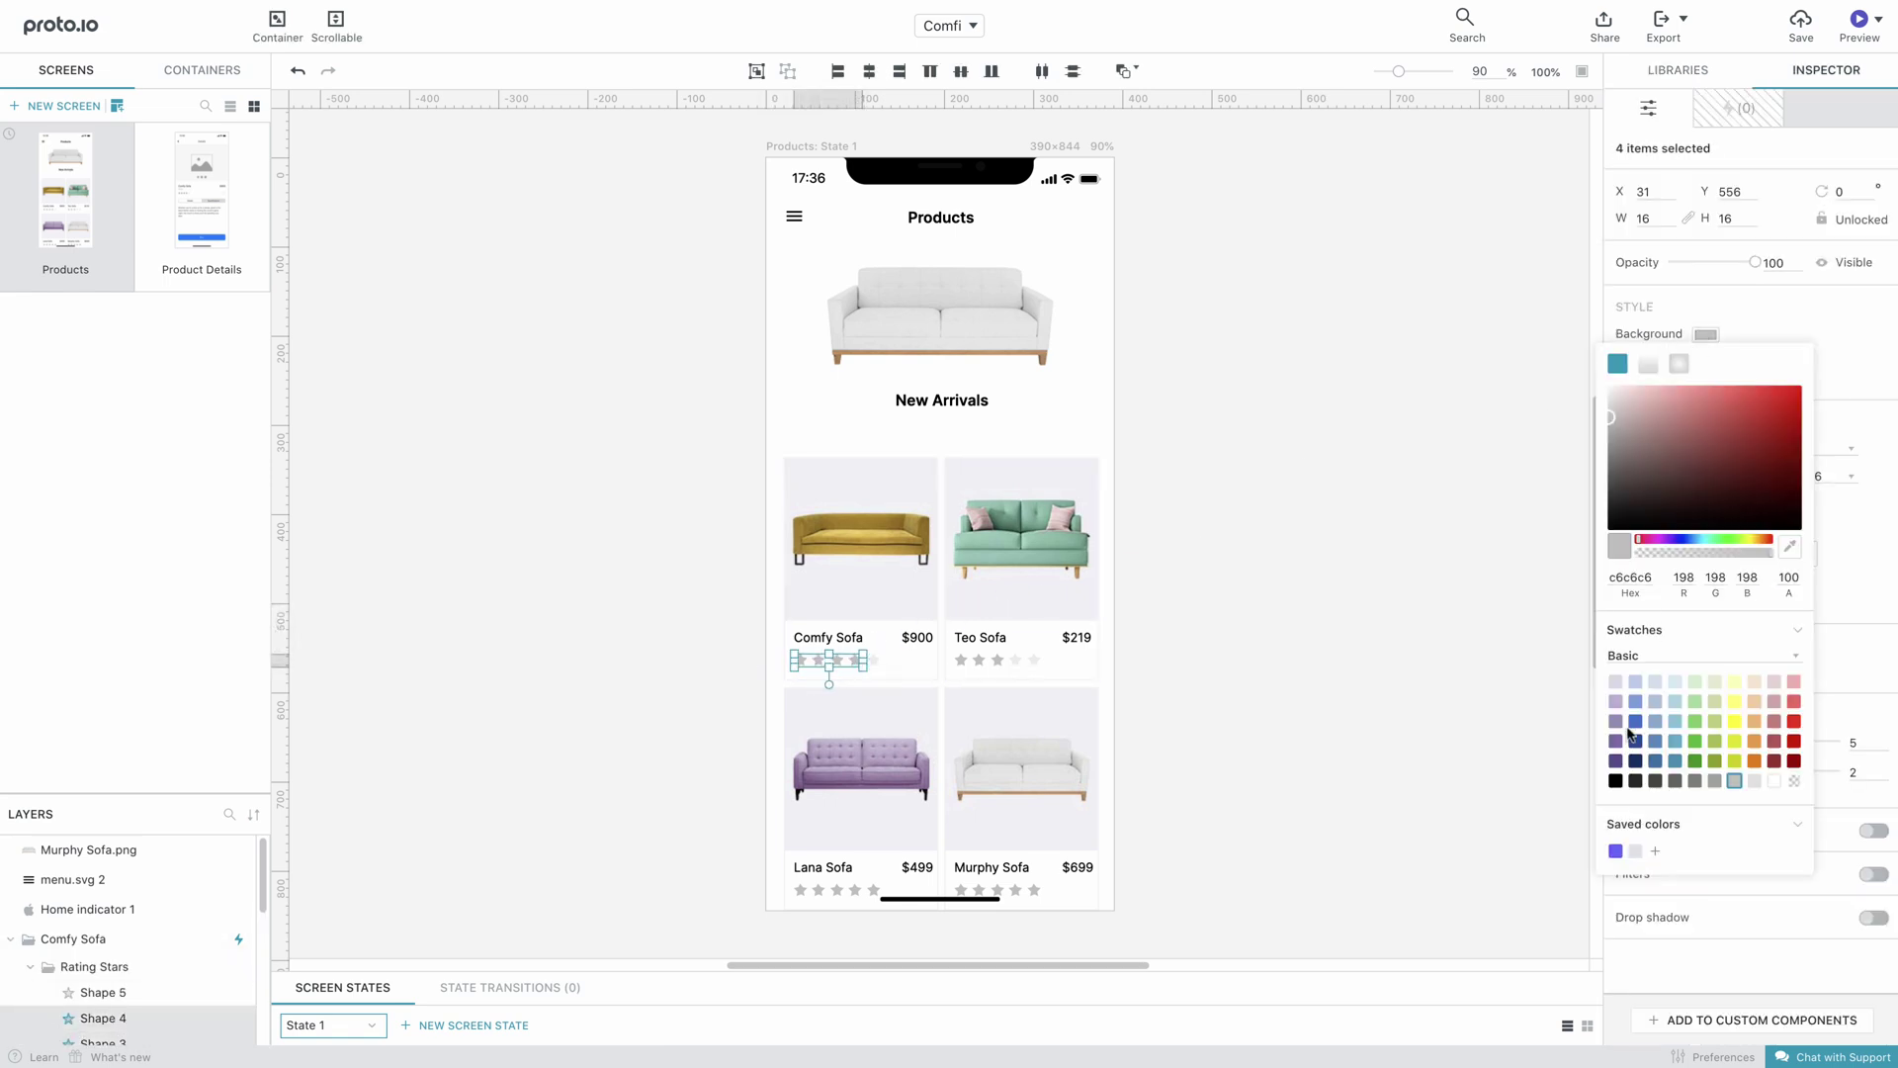
left_click(1616, 851)
Fill the fifth star, Shape 5, with the same purple and open Product Details
left_click(1318, 775)
left_click(872, 661)
double_click(873, 661)
left_click(1706, 334)
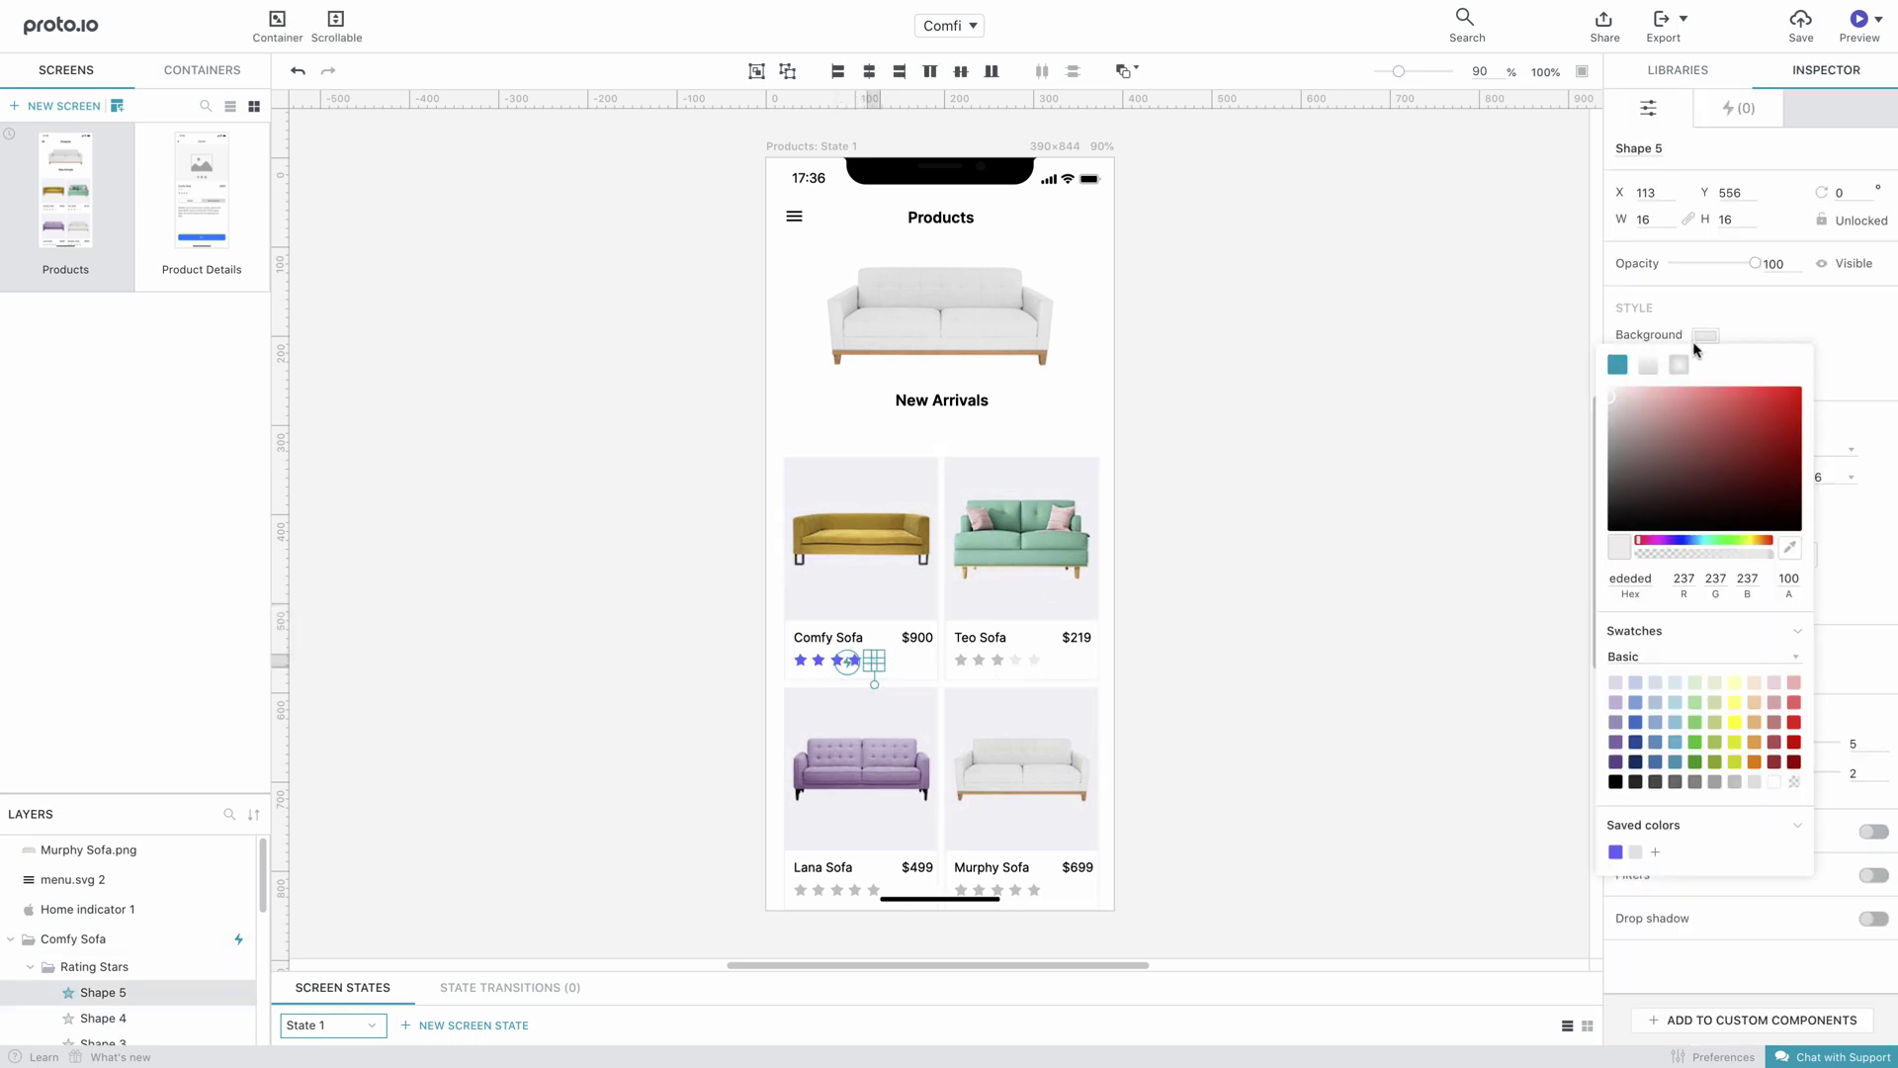
left_click(1616, 852)
left_click(1317, 735)
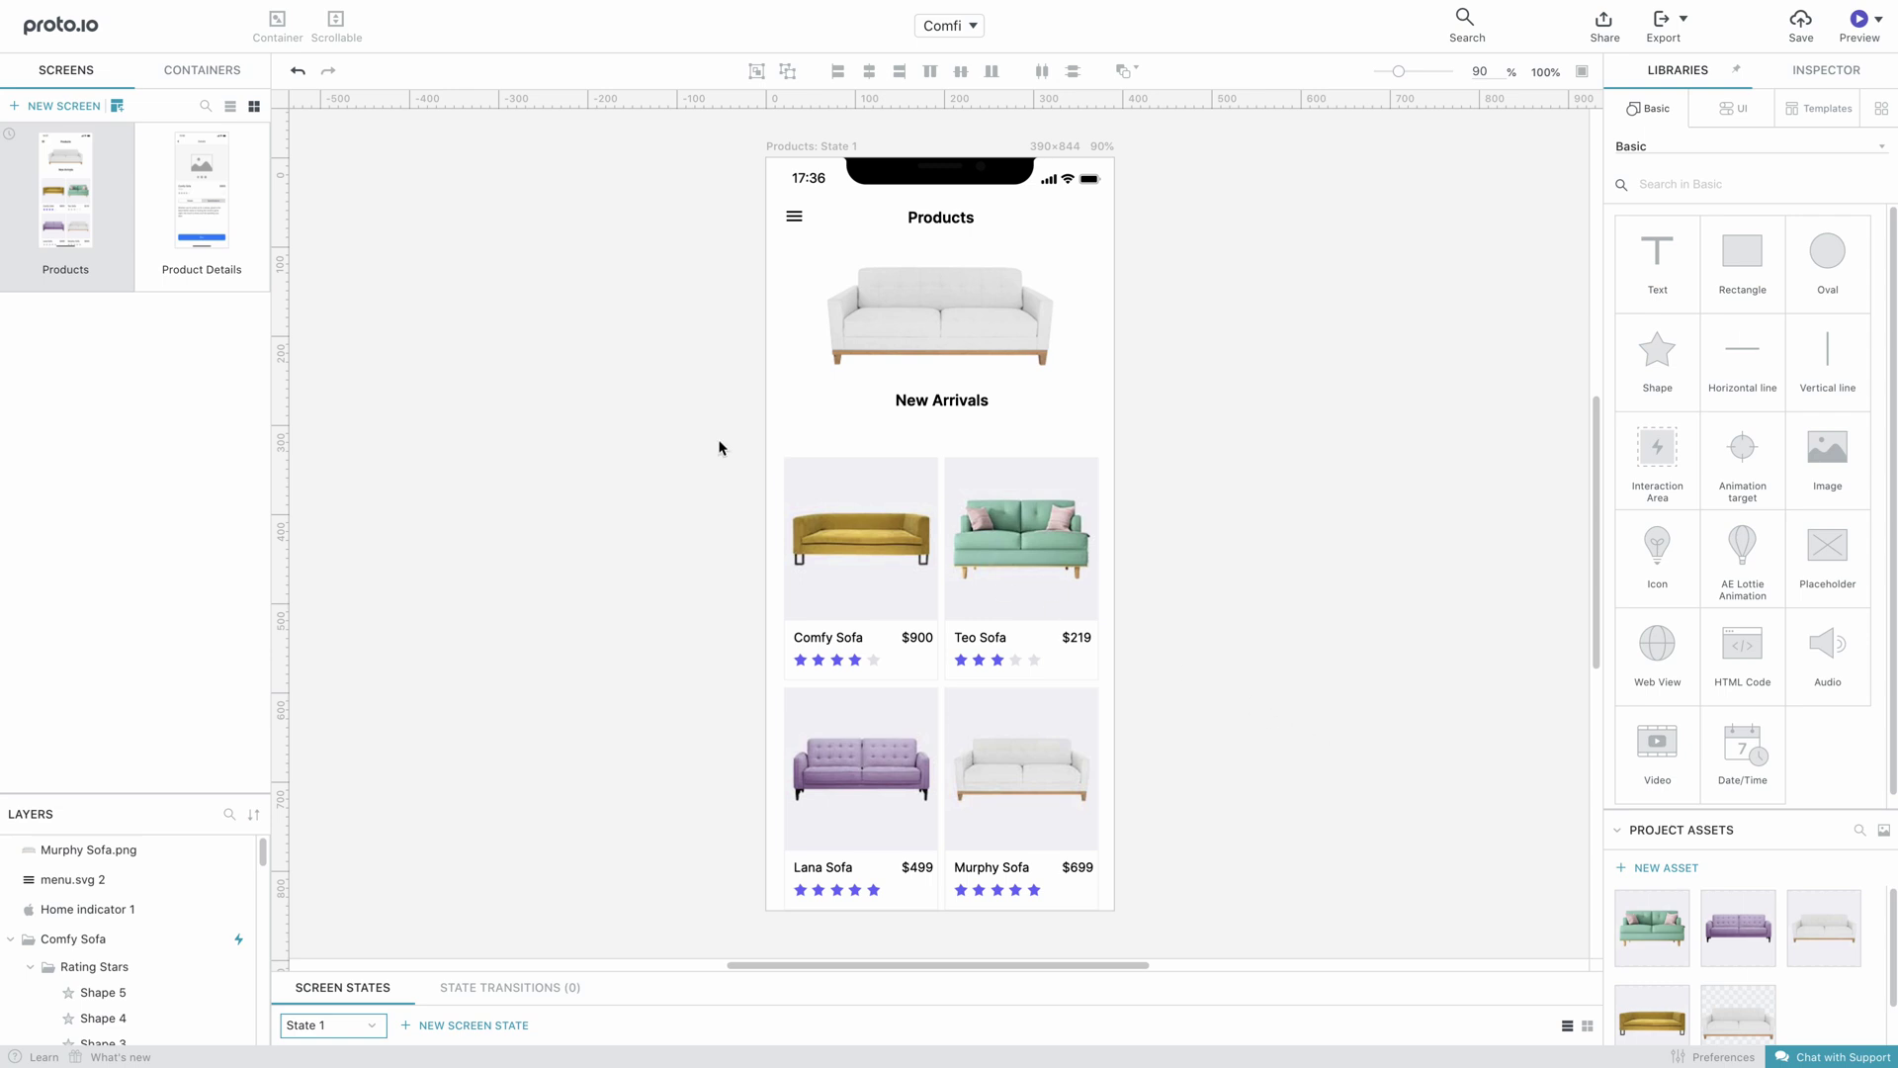
left_click(249, 216)
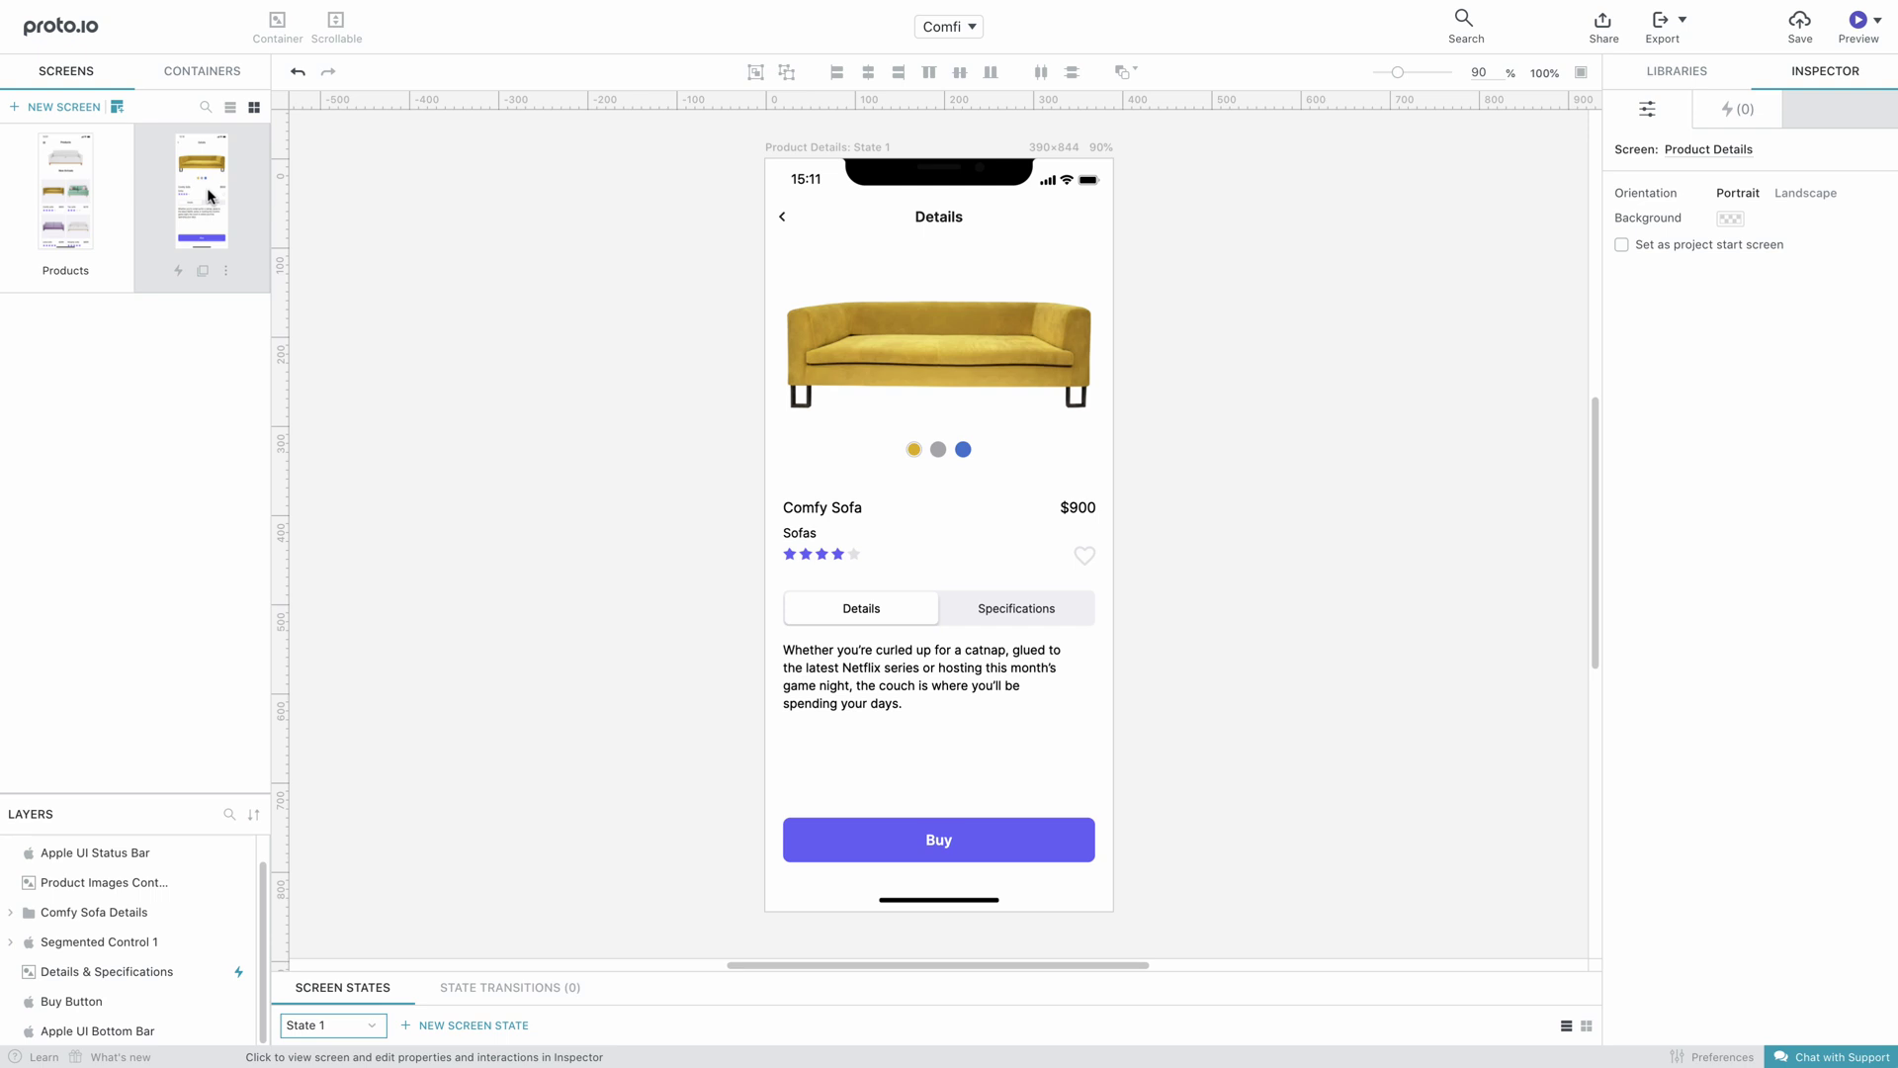
Export all Sketch pages and artboards as Comfi.protoio and import it into Project Assets
key("ctrl+Right")
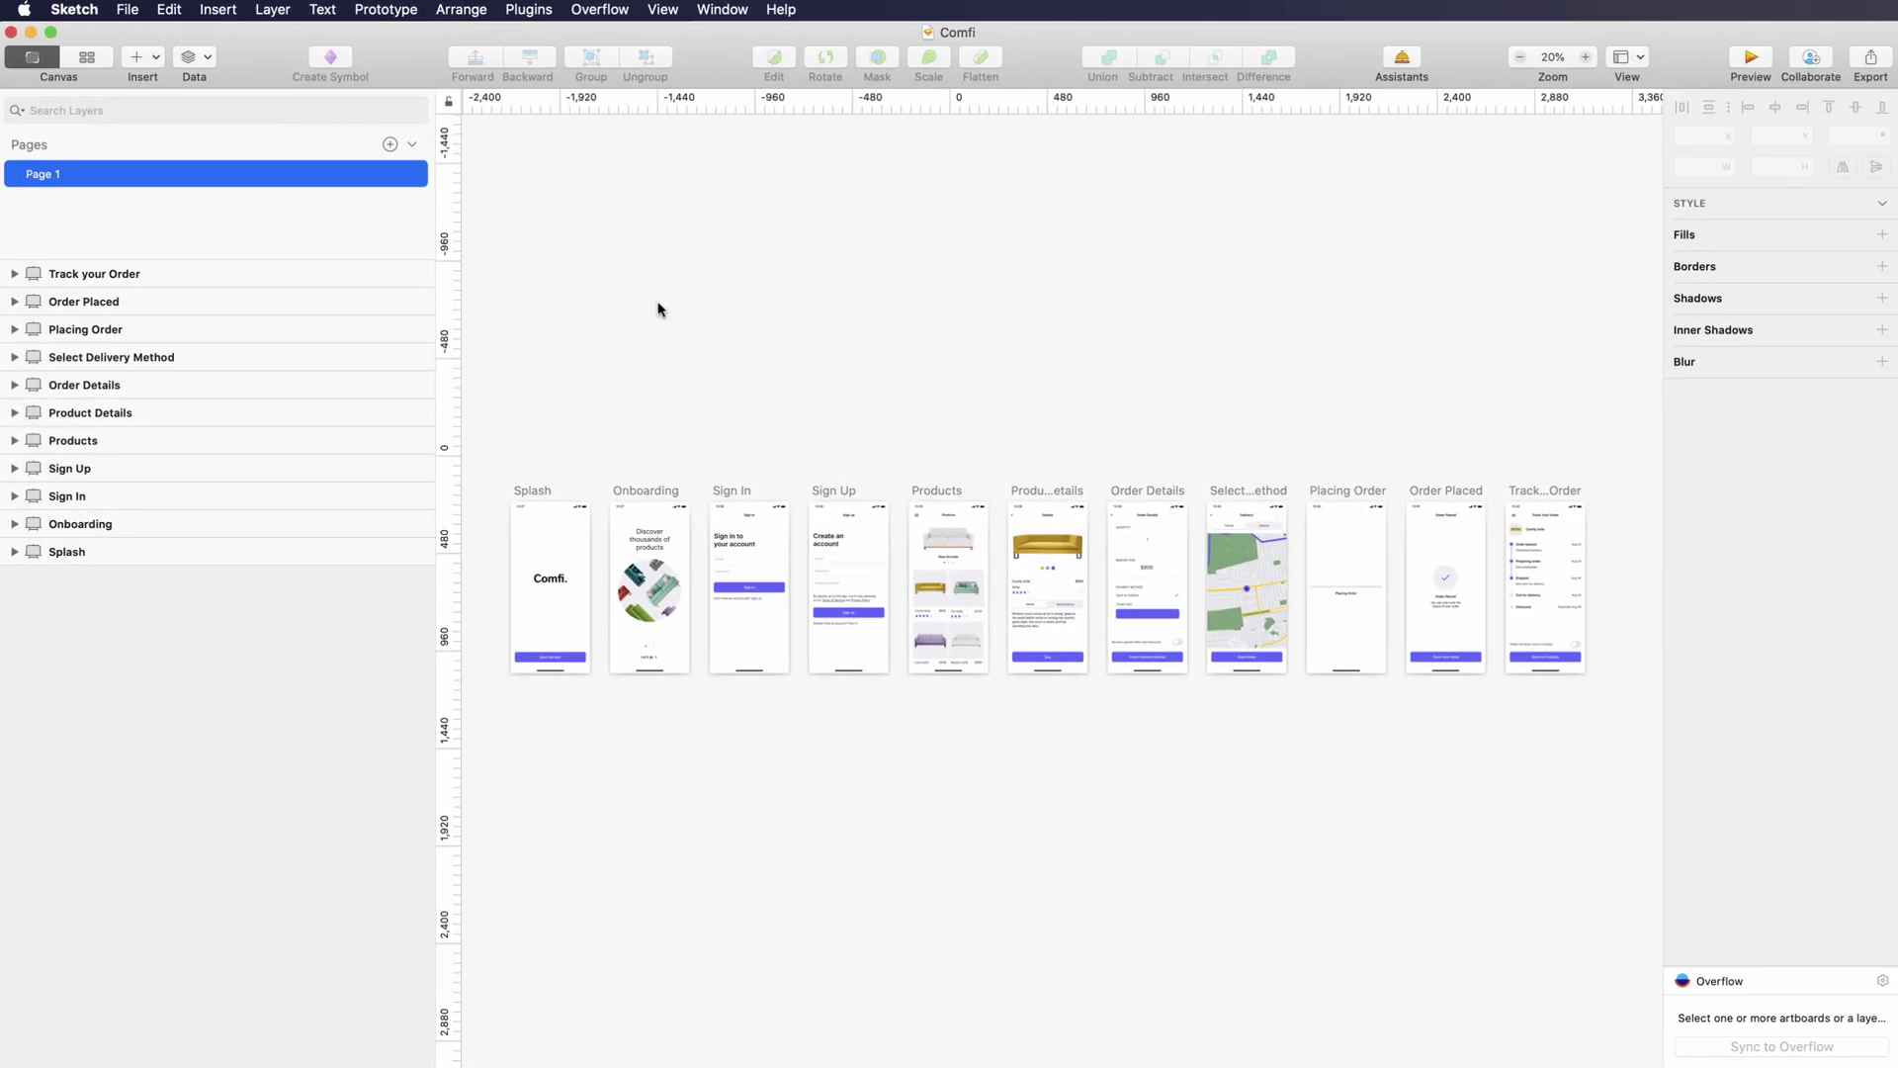
left_click(529, 9)
mouse_move(616, 56)
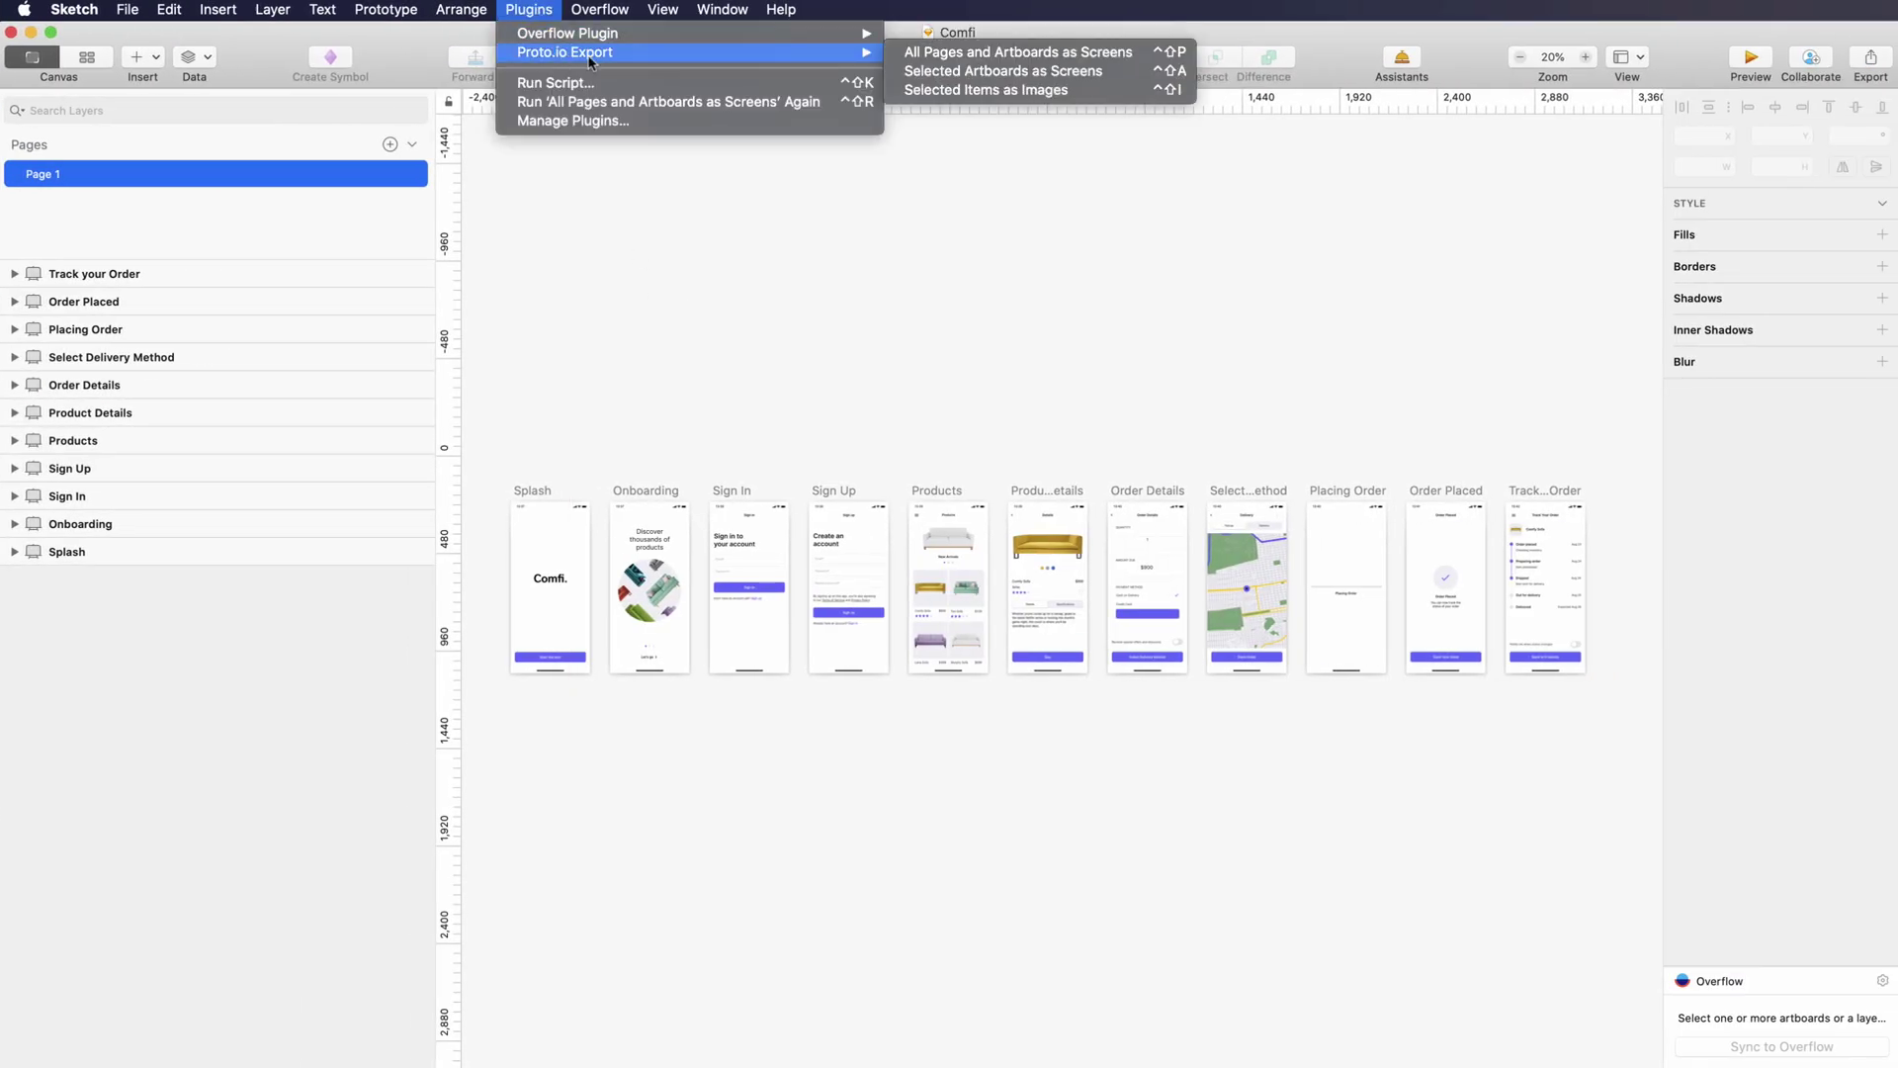
left_click(930, 56)
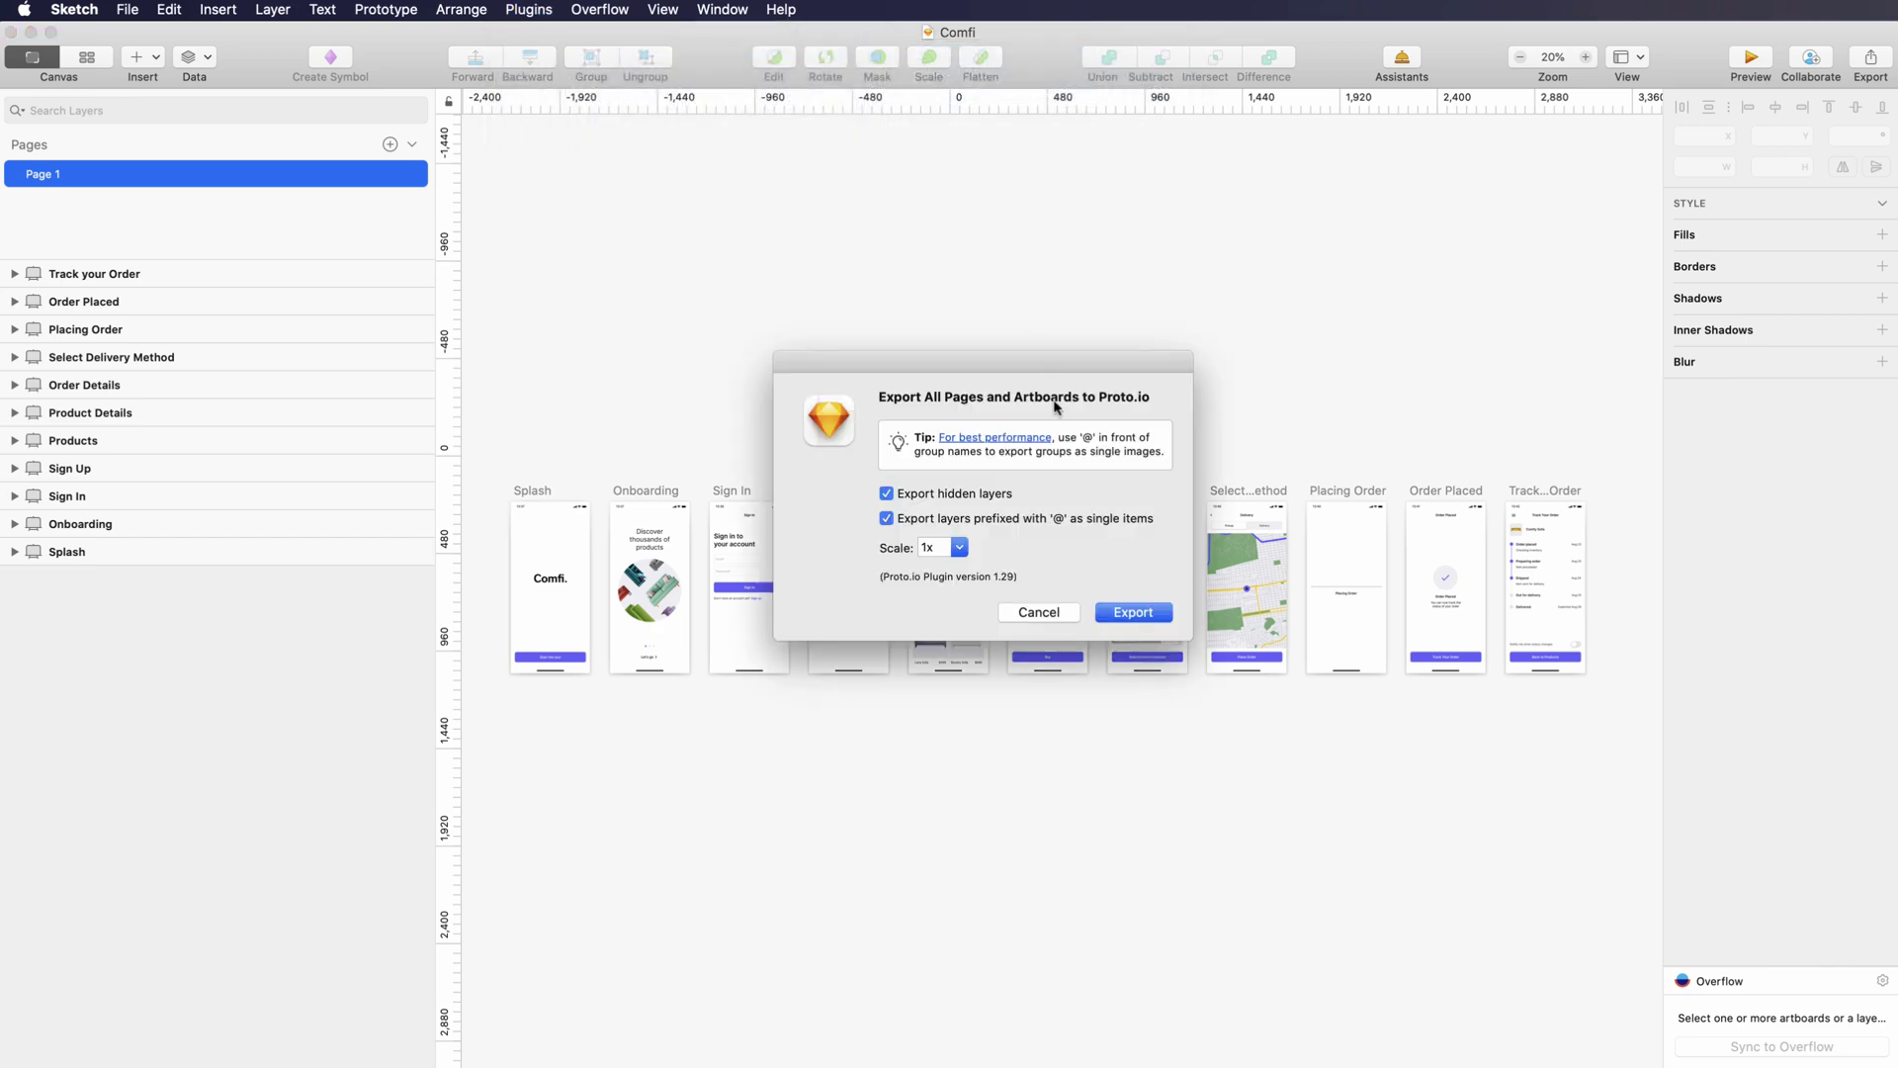
left_click(1133, 613)
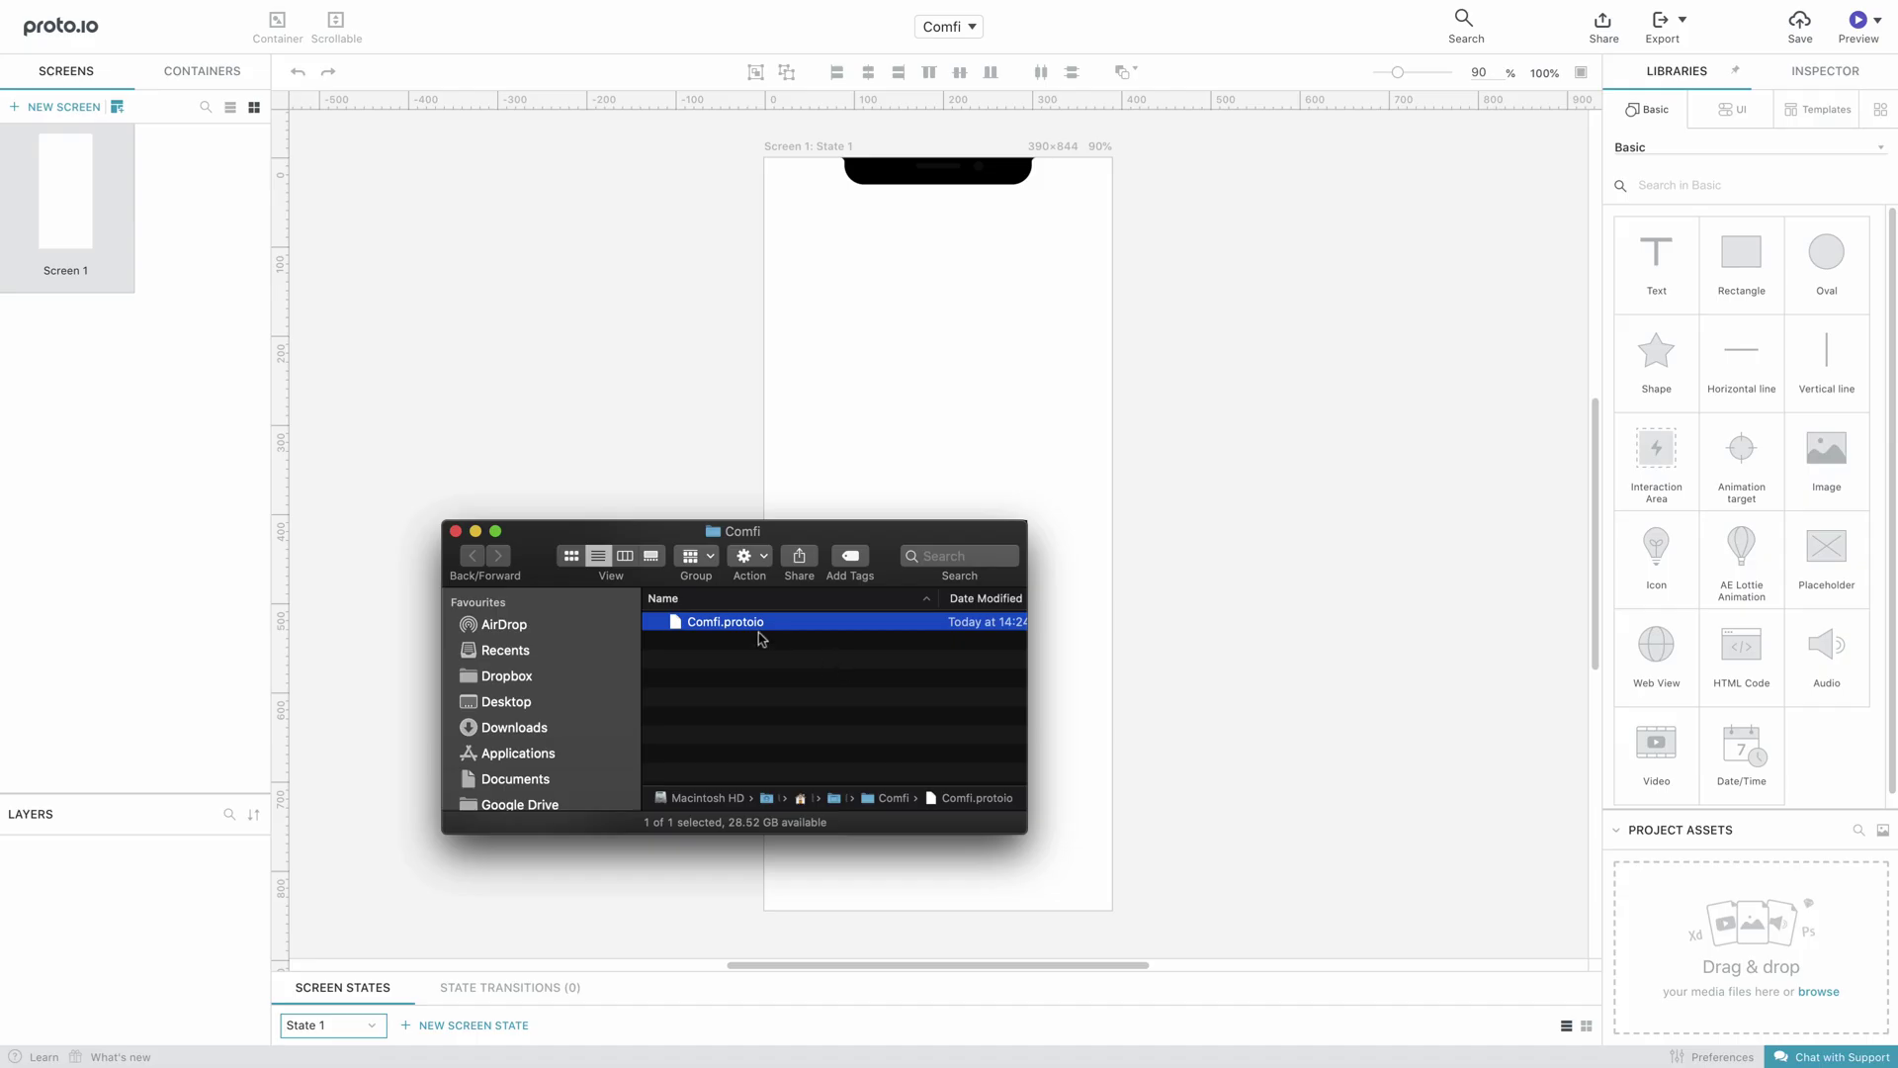
left_click_drag(761, 637, 1633, 886)
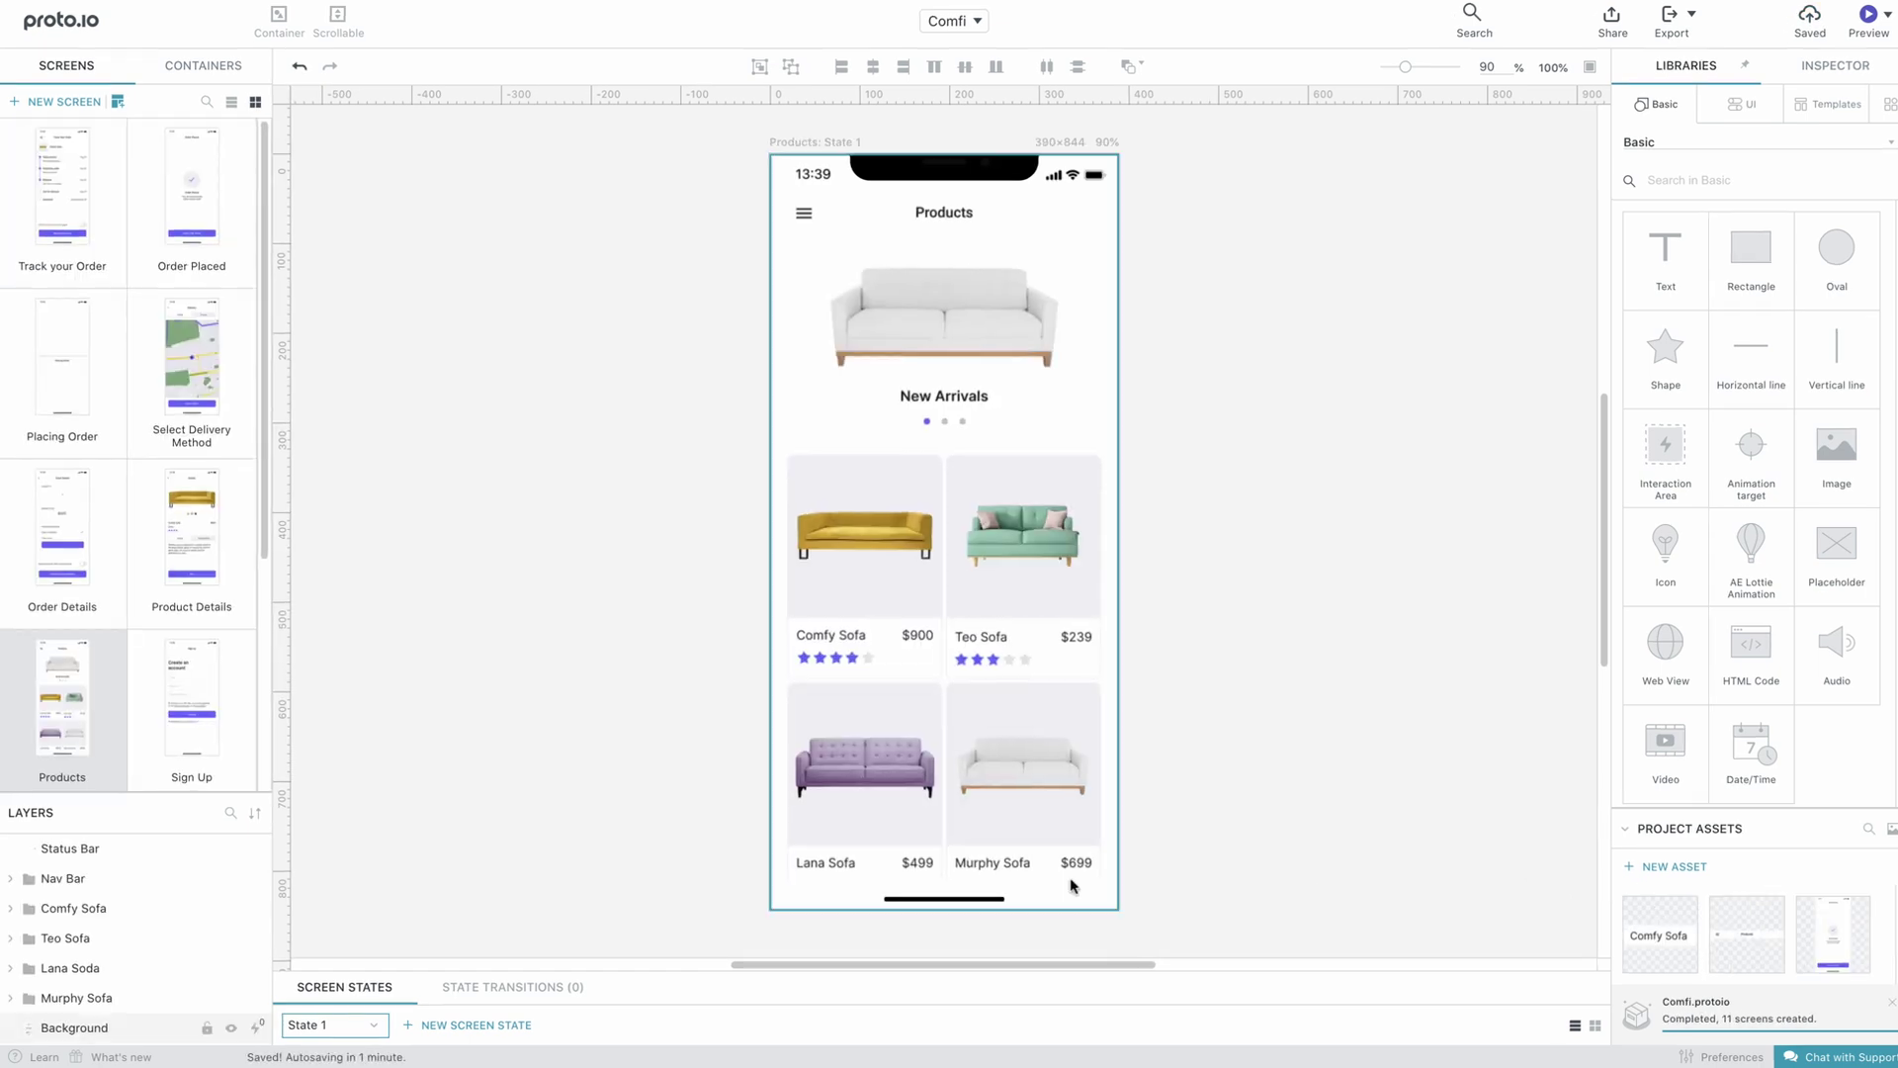
Link the imported Comfy Sofa card group to the Product Details screen
left_click(168, 908)
left_click(10, 911)
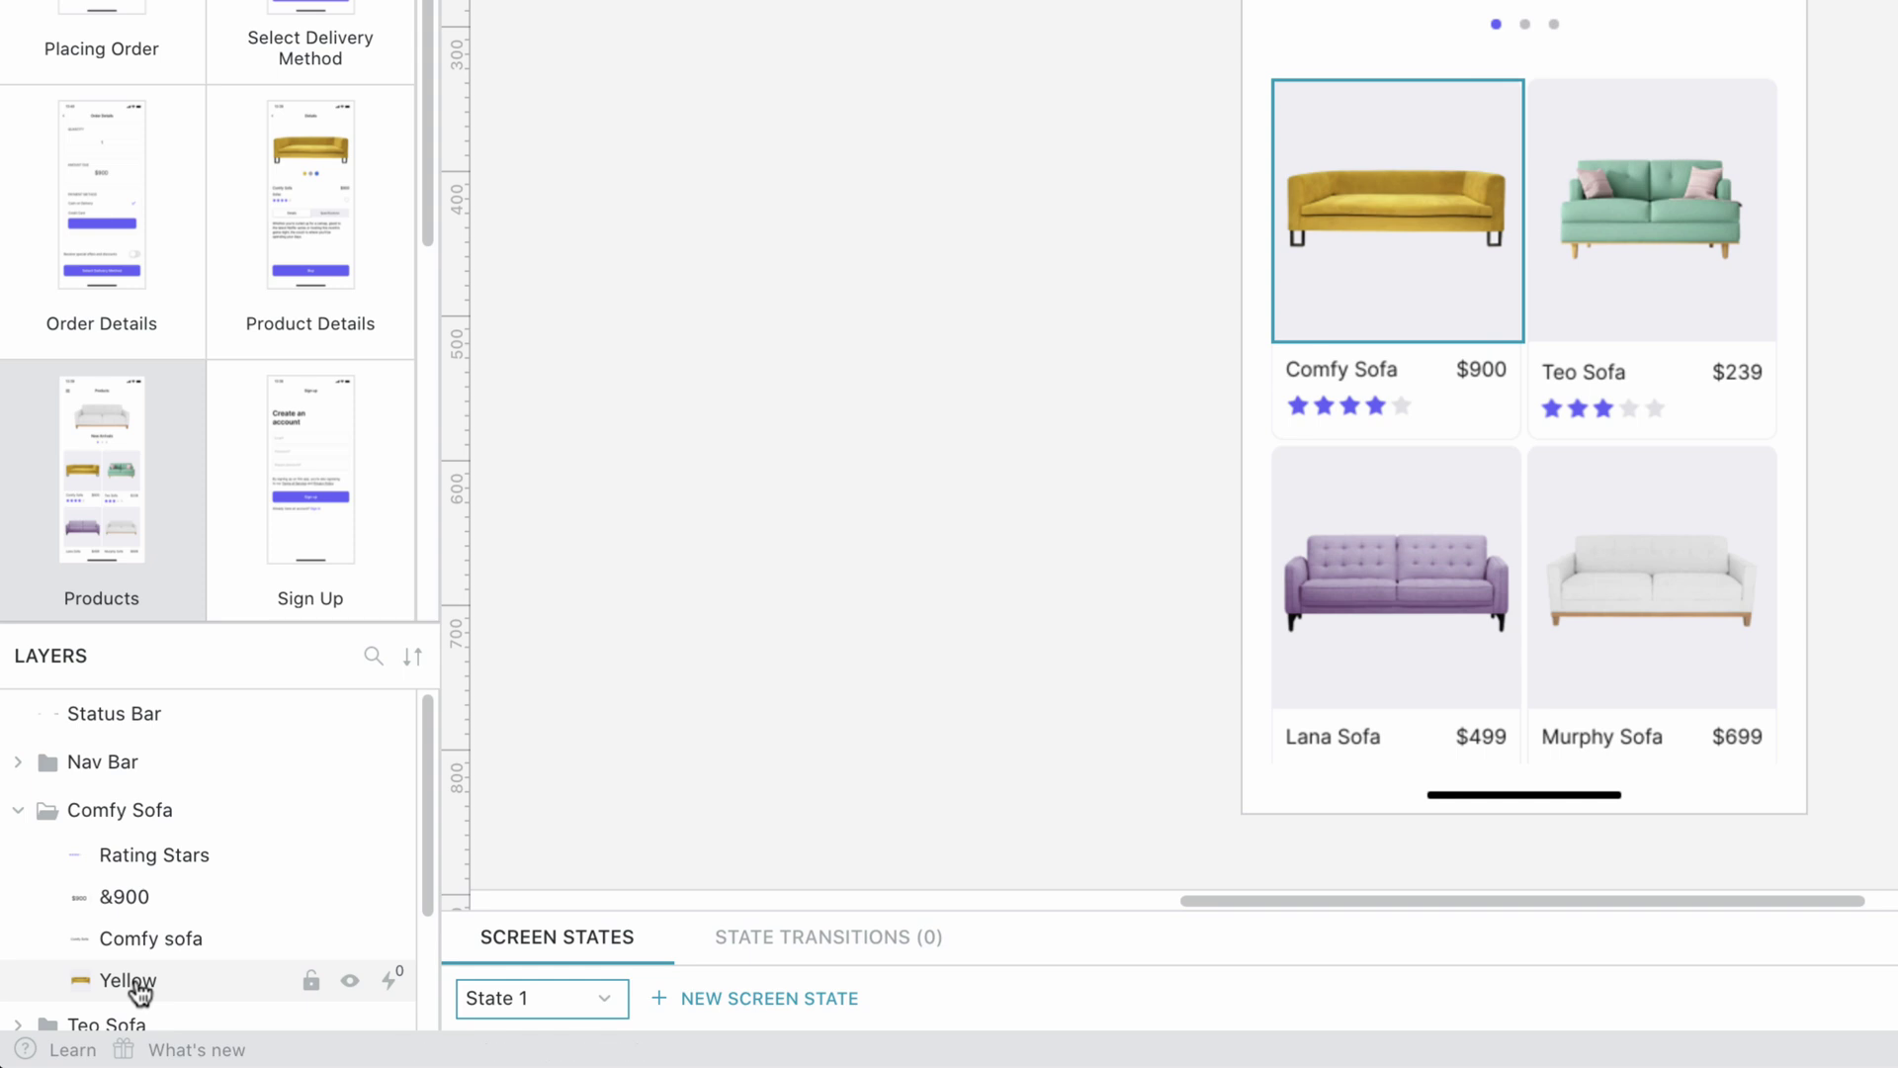
left_click(1327, 229)
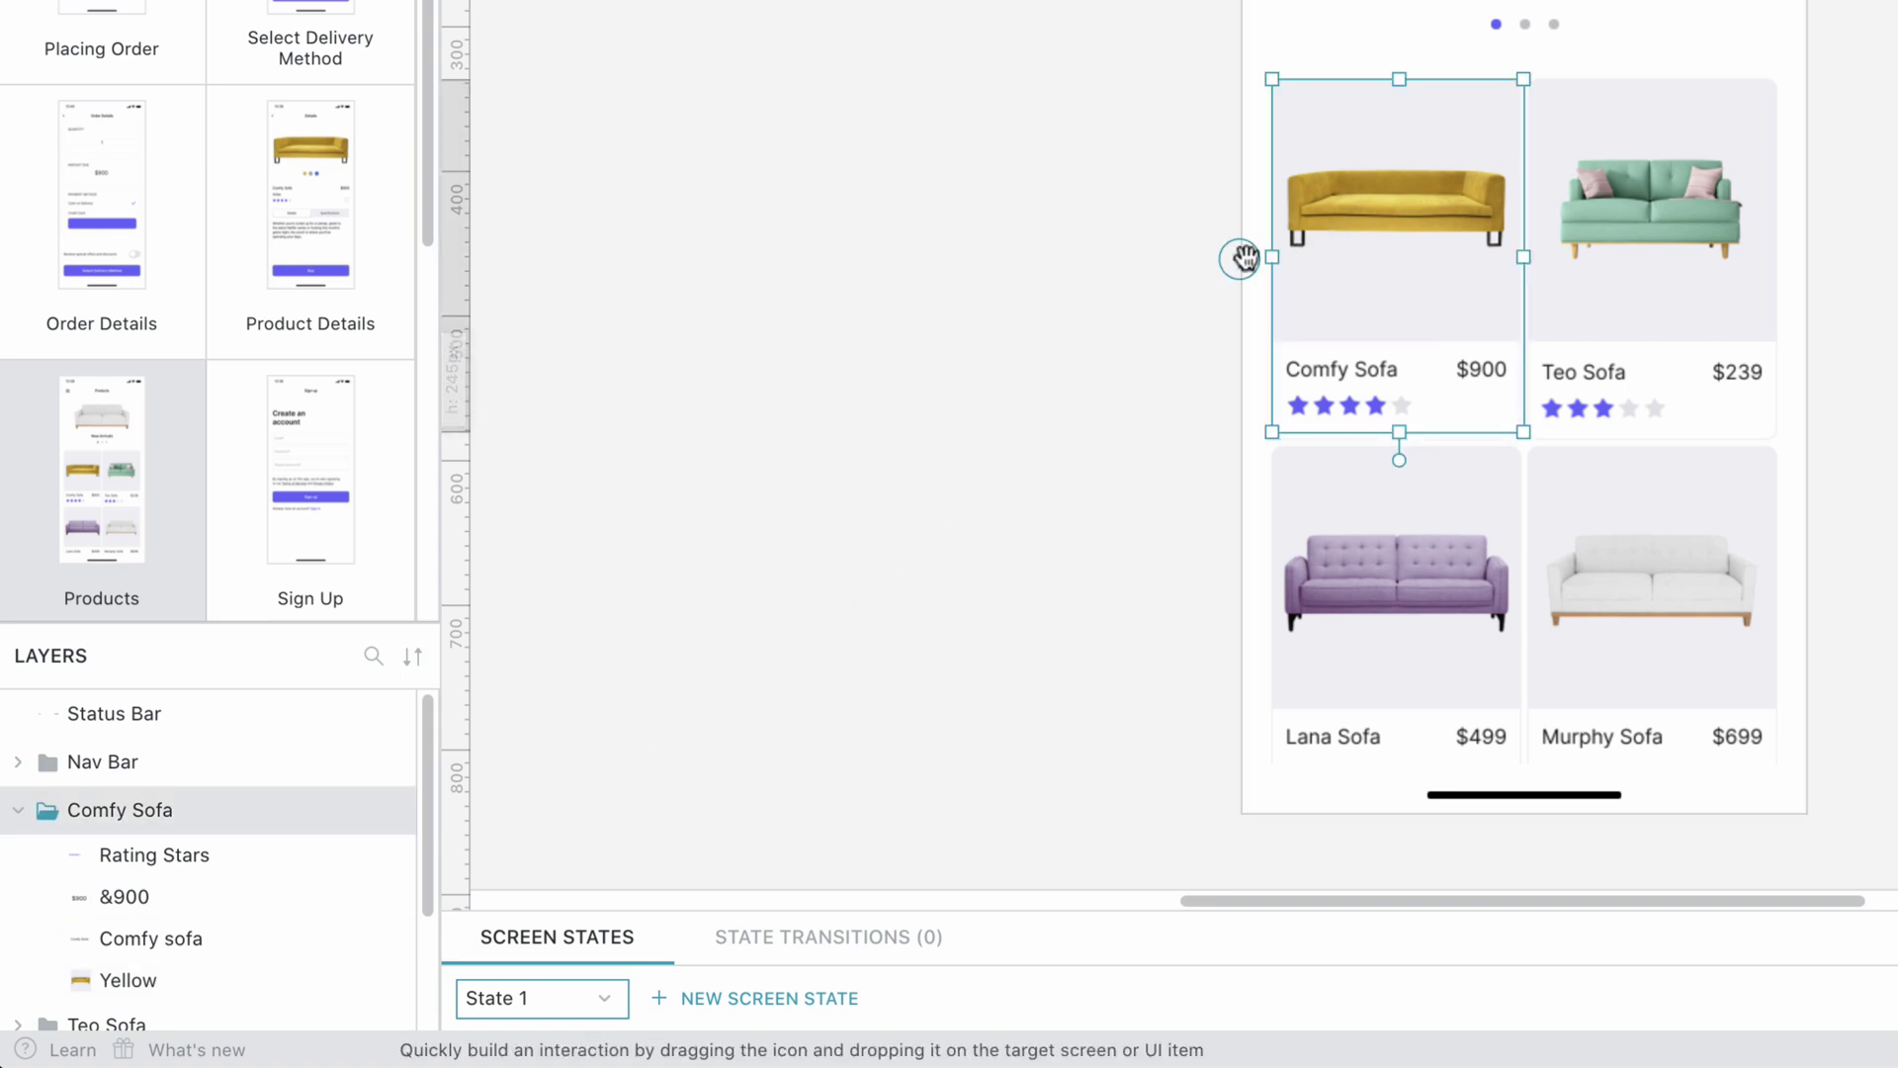
left_click_drag(1240, 259, 375, 264)
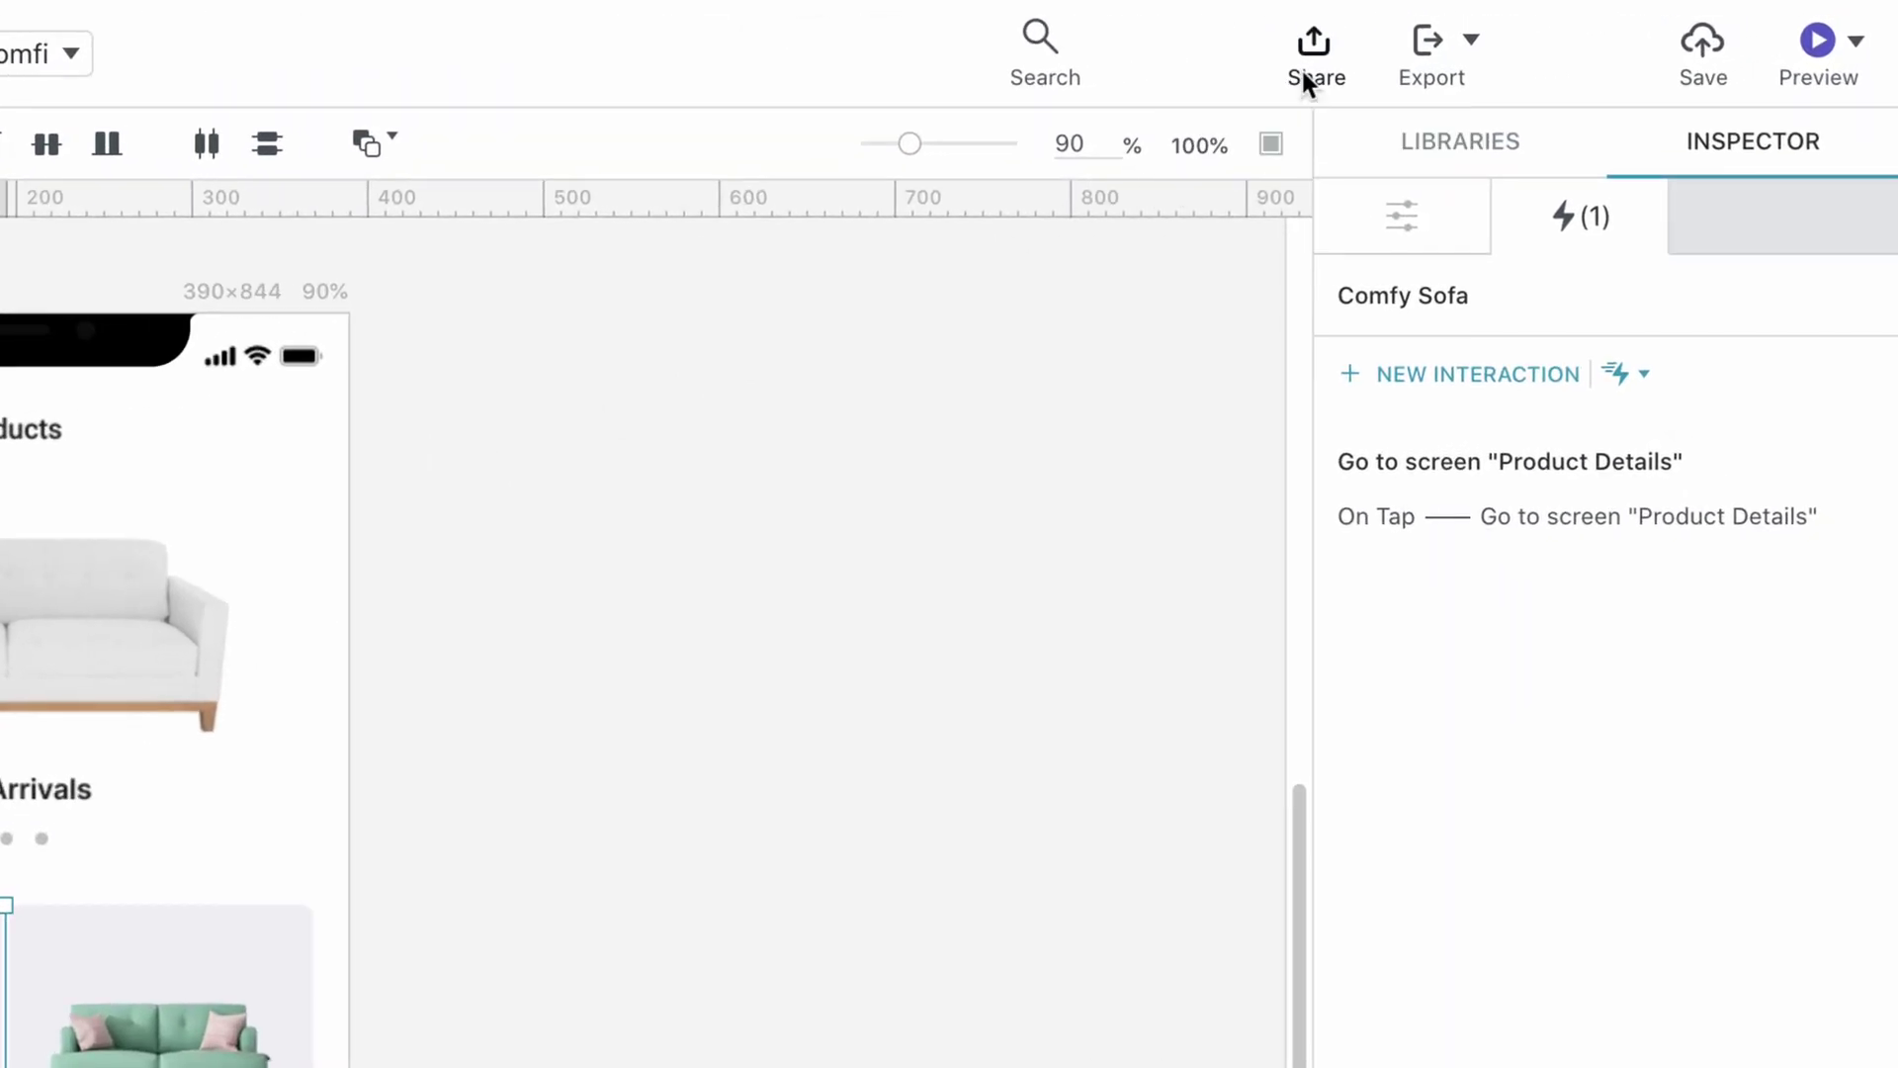
Create a live Comfi share link and review its Share With, Embed and User Testing options
left_click(1597, 35)
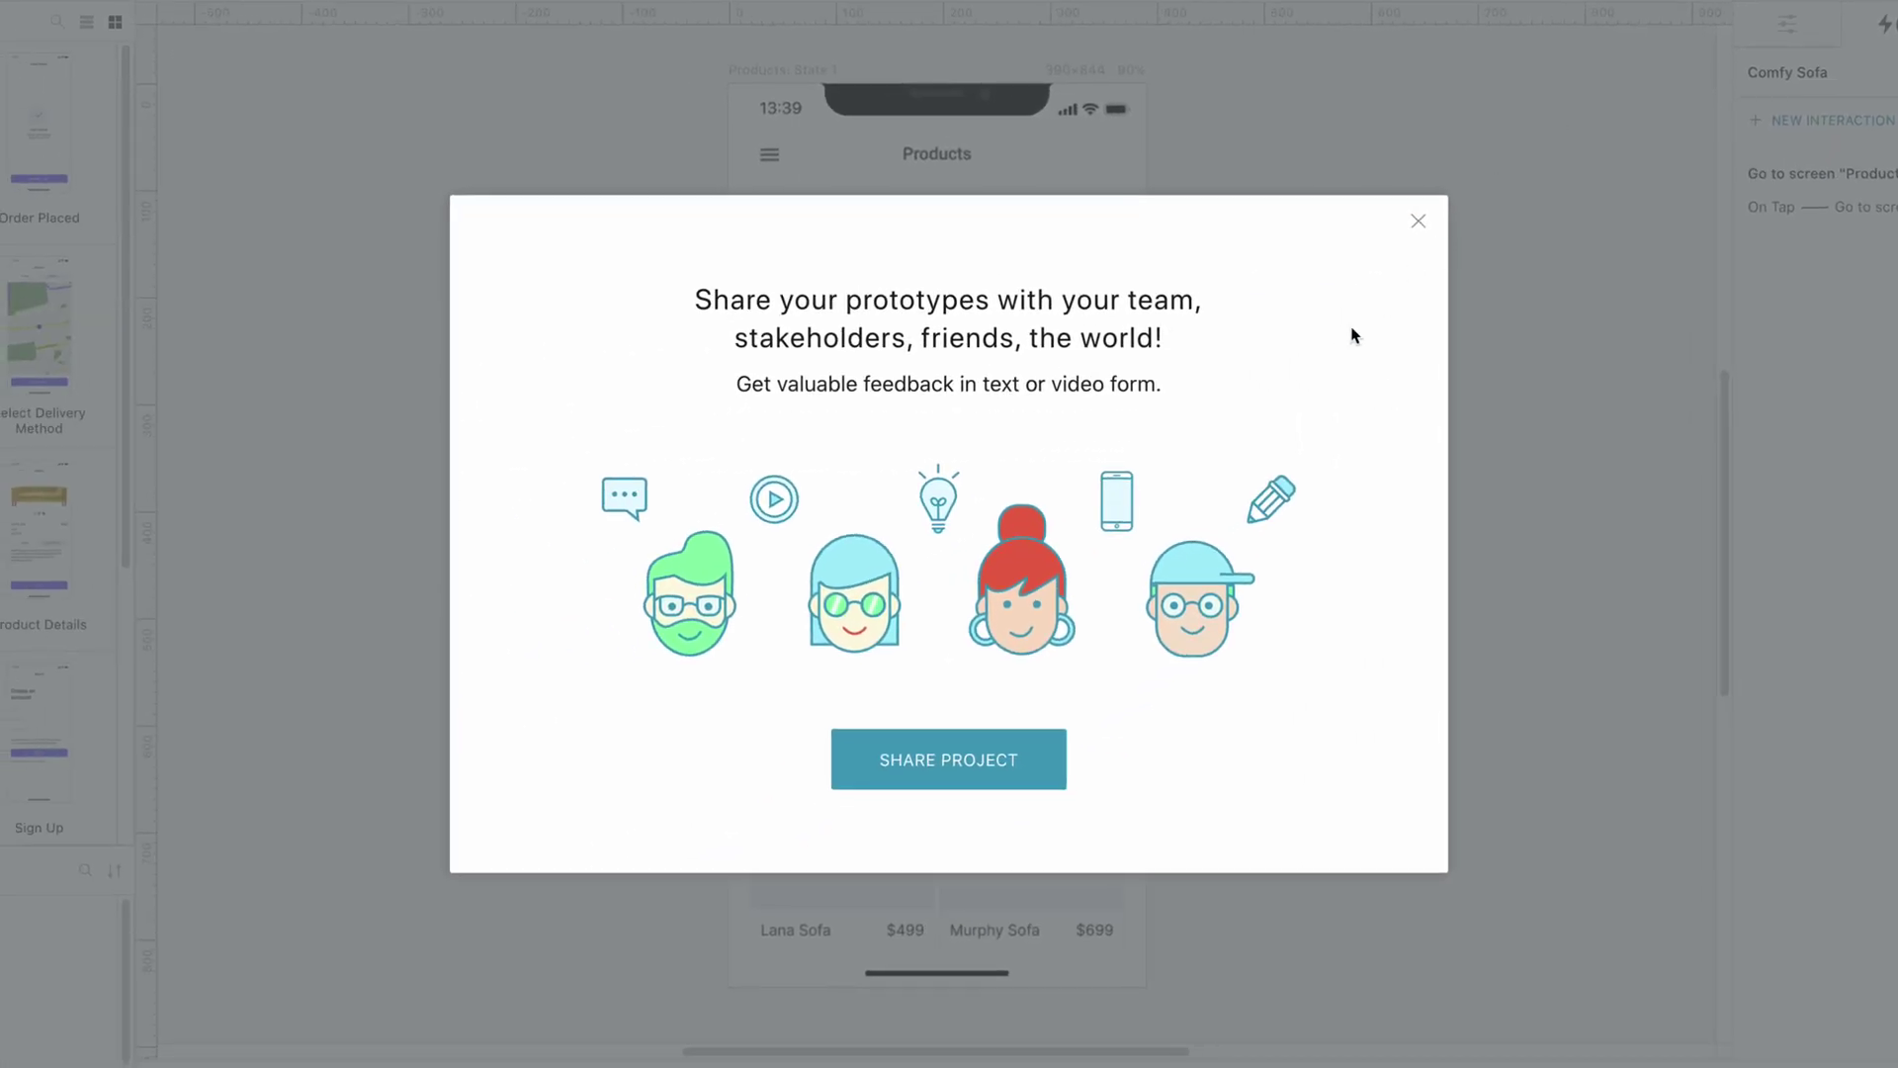
left_click(948, 756)
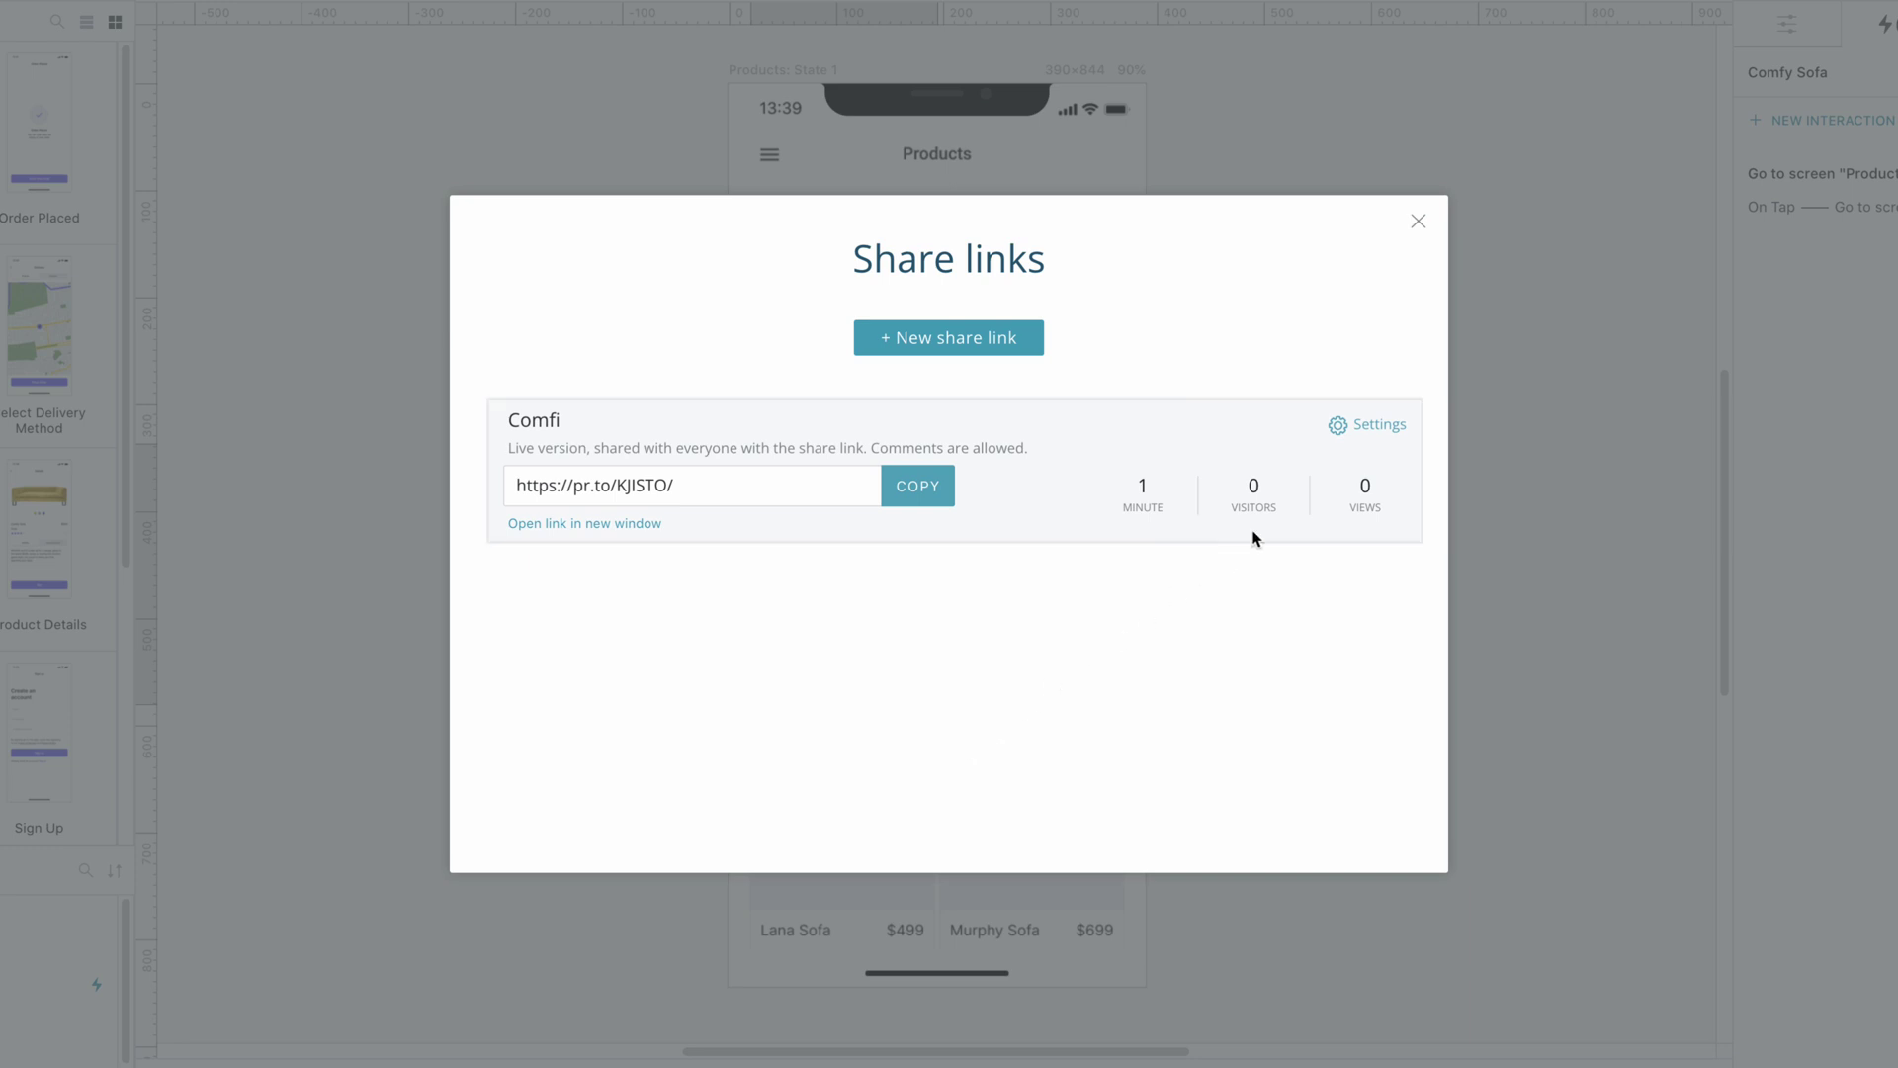
left_click(1379, 425)
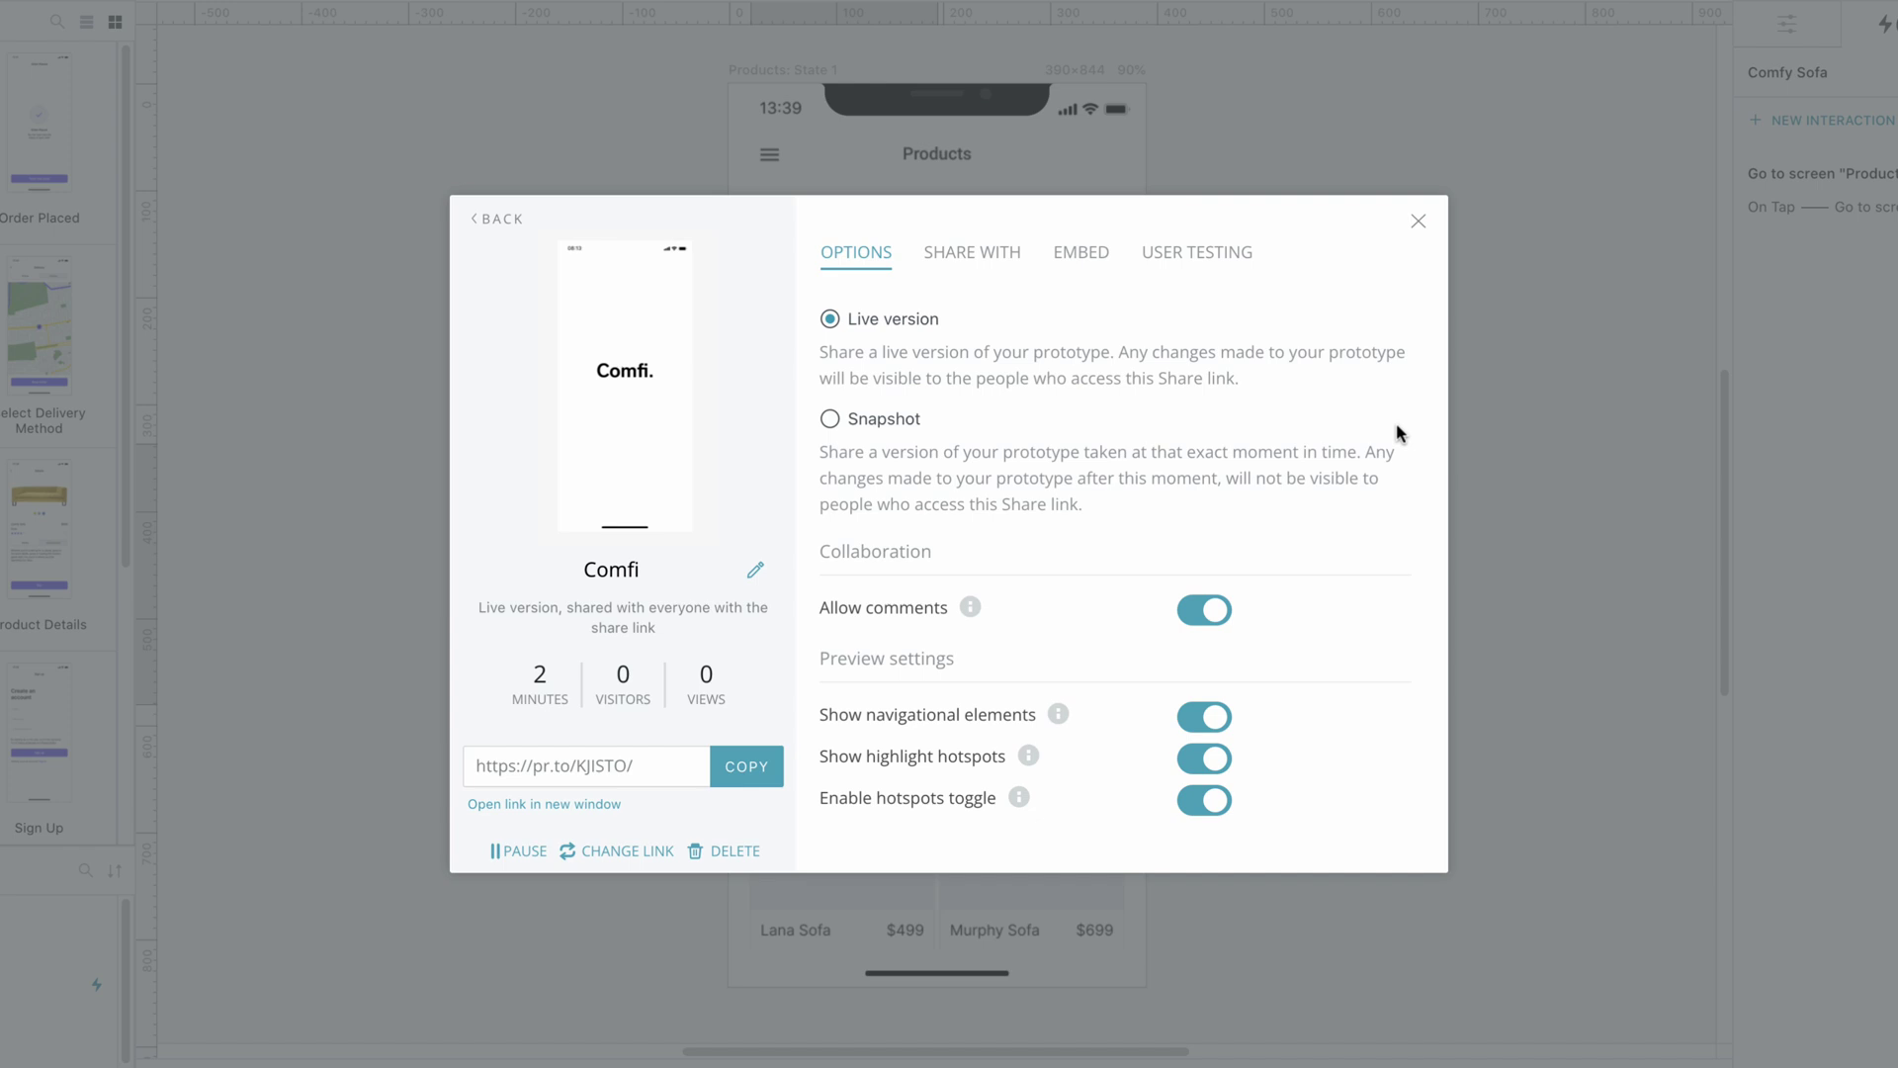
left_click(997, 260)
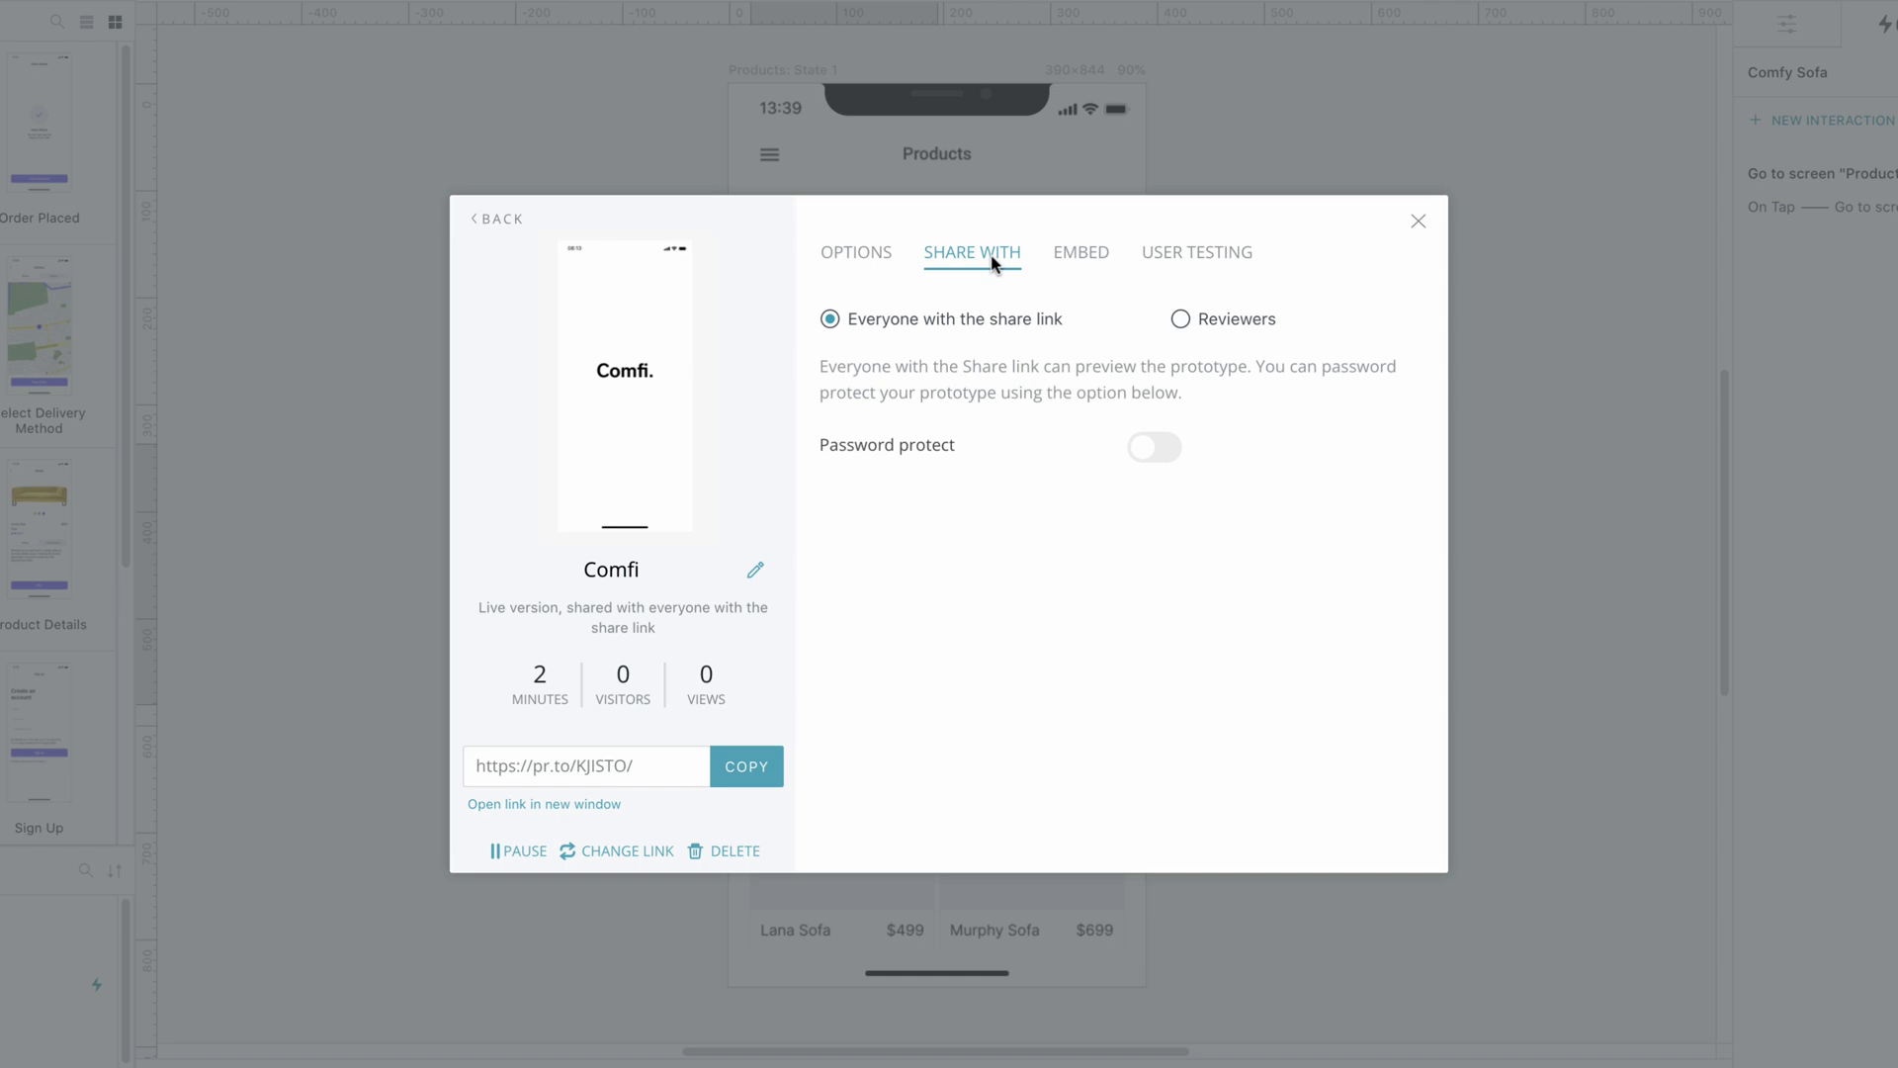
left_click(1077, 259)
left_click(1198, 259)
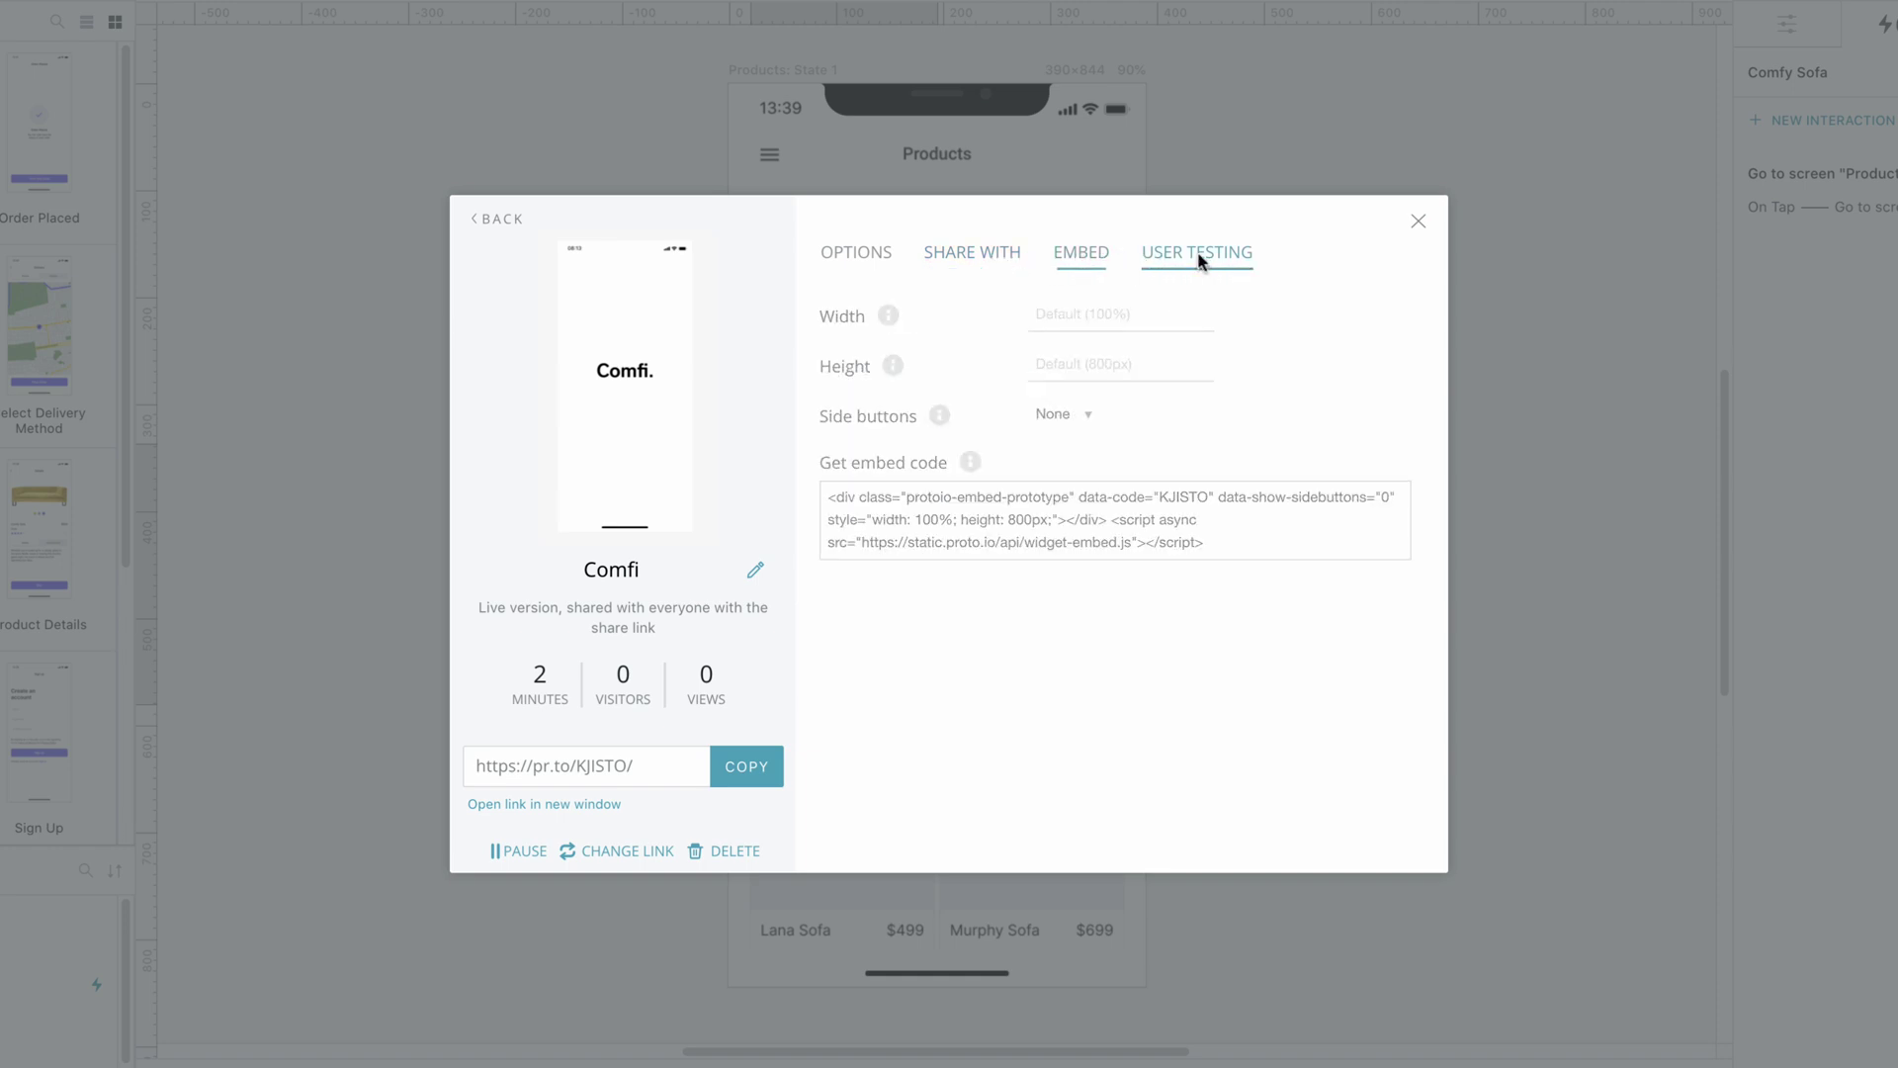
Close the sharing window and preview the Comfi Details screen
left_click(1418, 221)
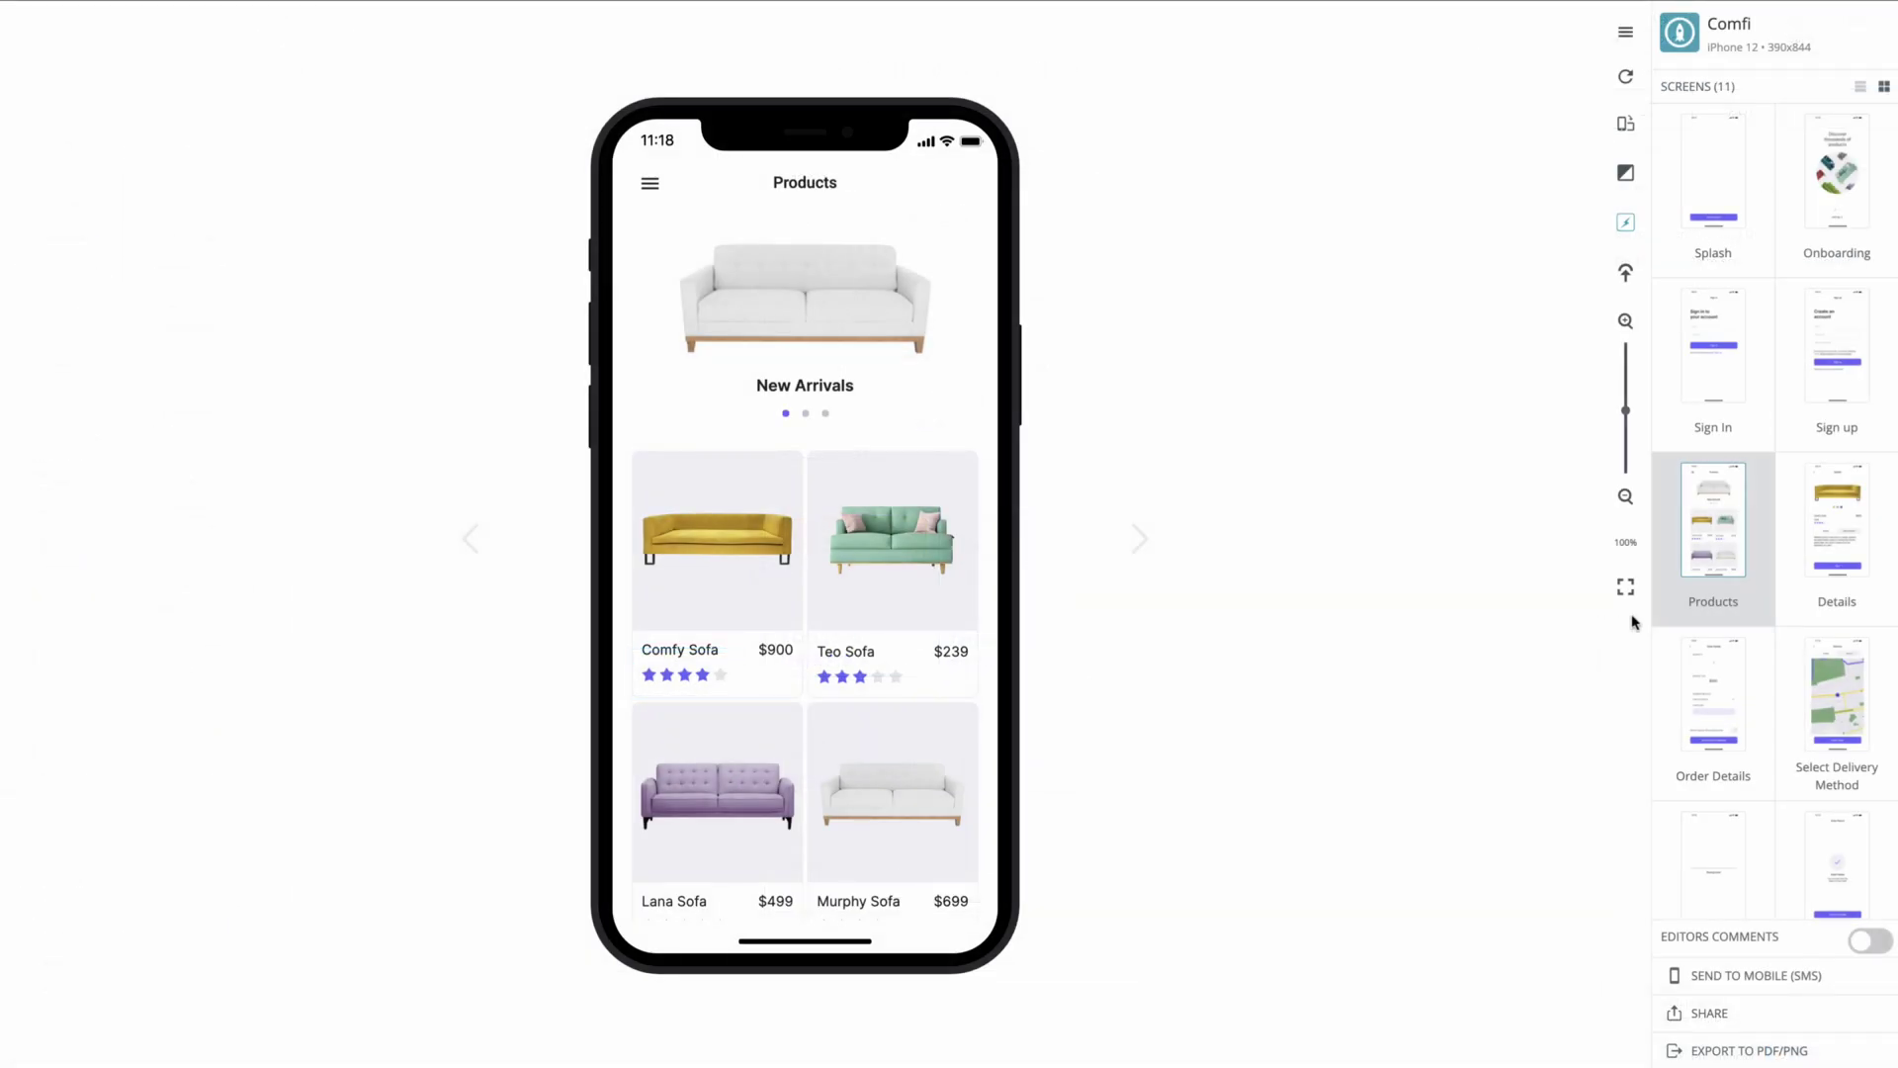
left_click(1800, 583)
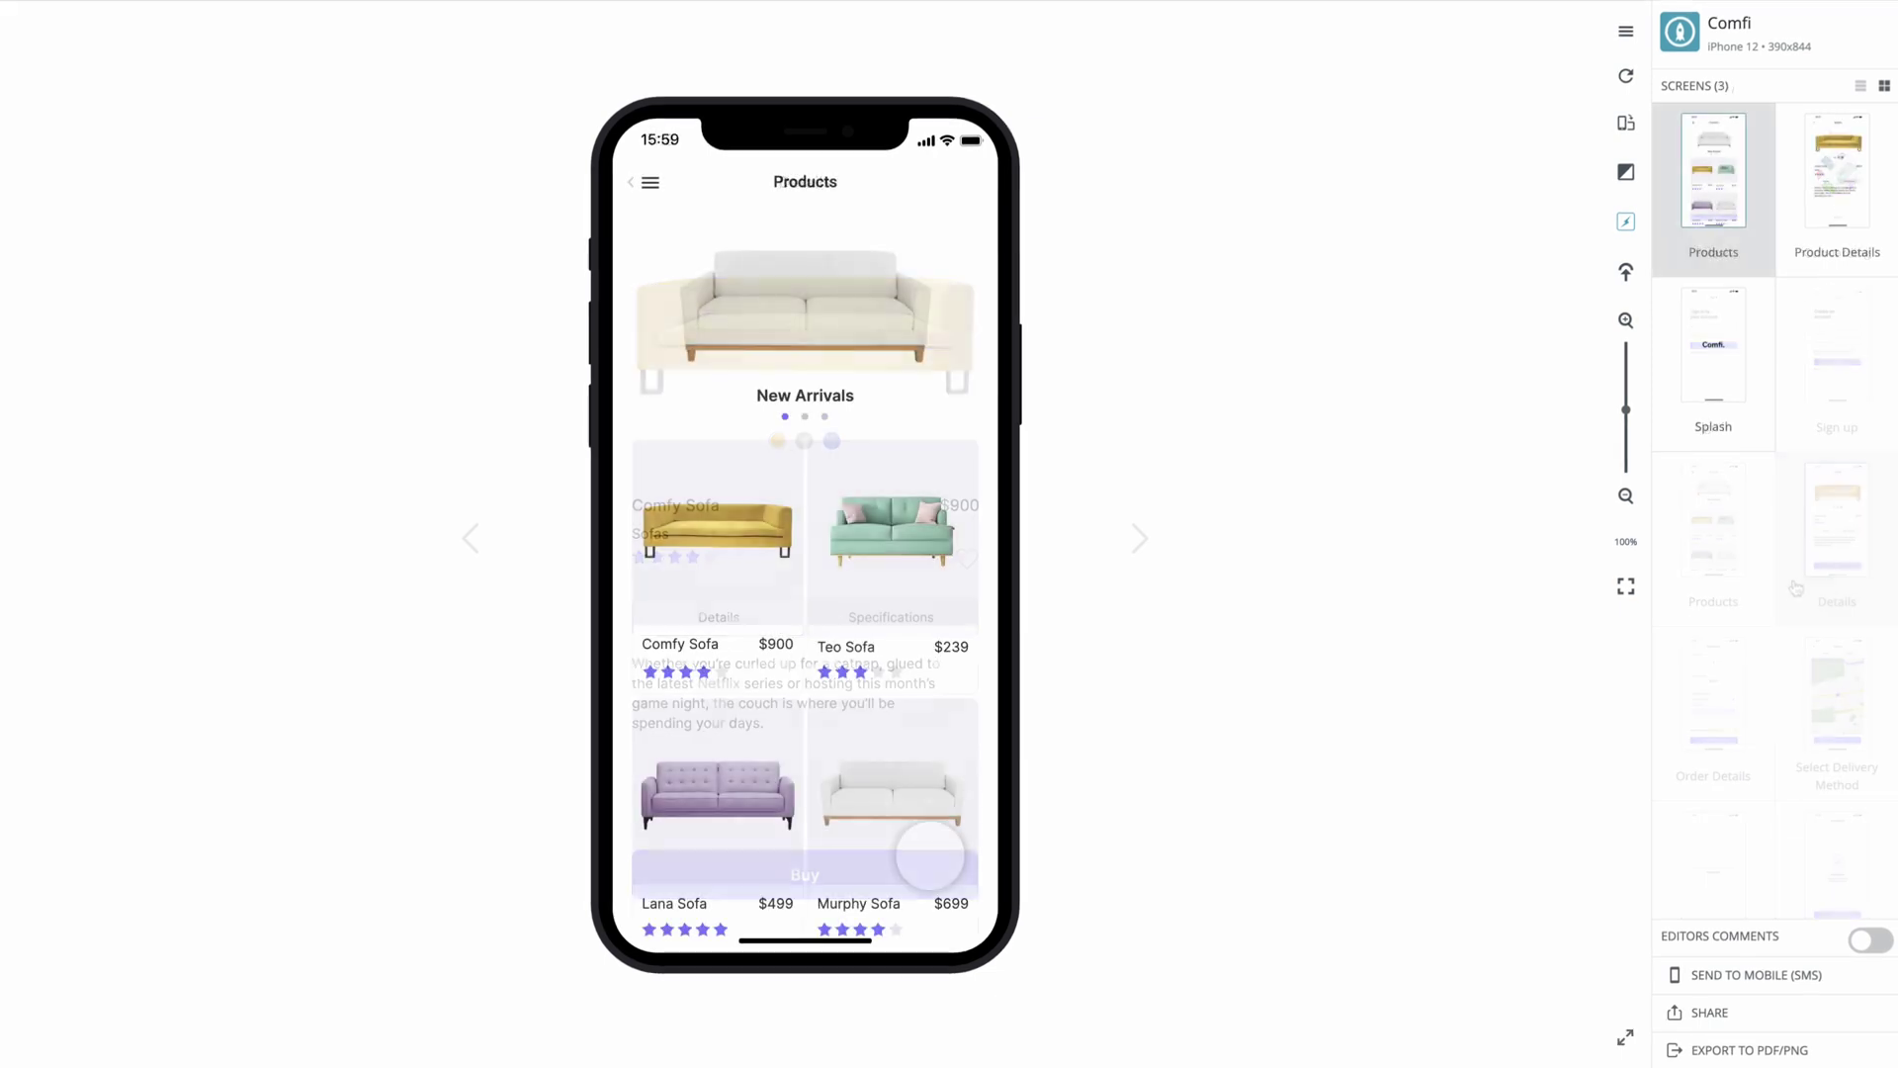
left_click_drag(933, 847, 910, 805)
Swipe the Products banner carousel to Staff Picks and Special Offers, then jump back to Staff Picks
left_click_drag(931, 299, 692, 302)
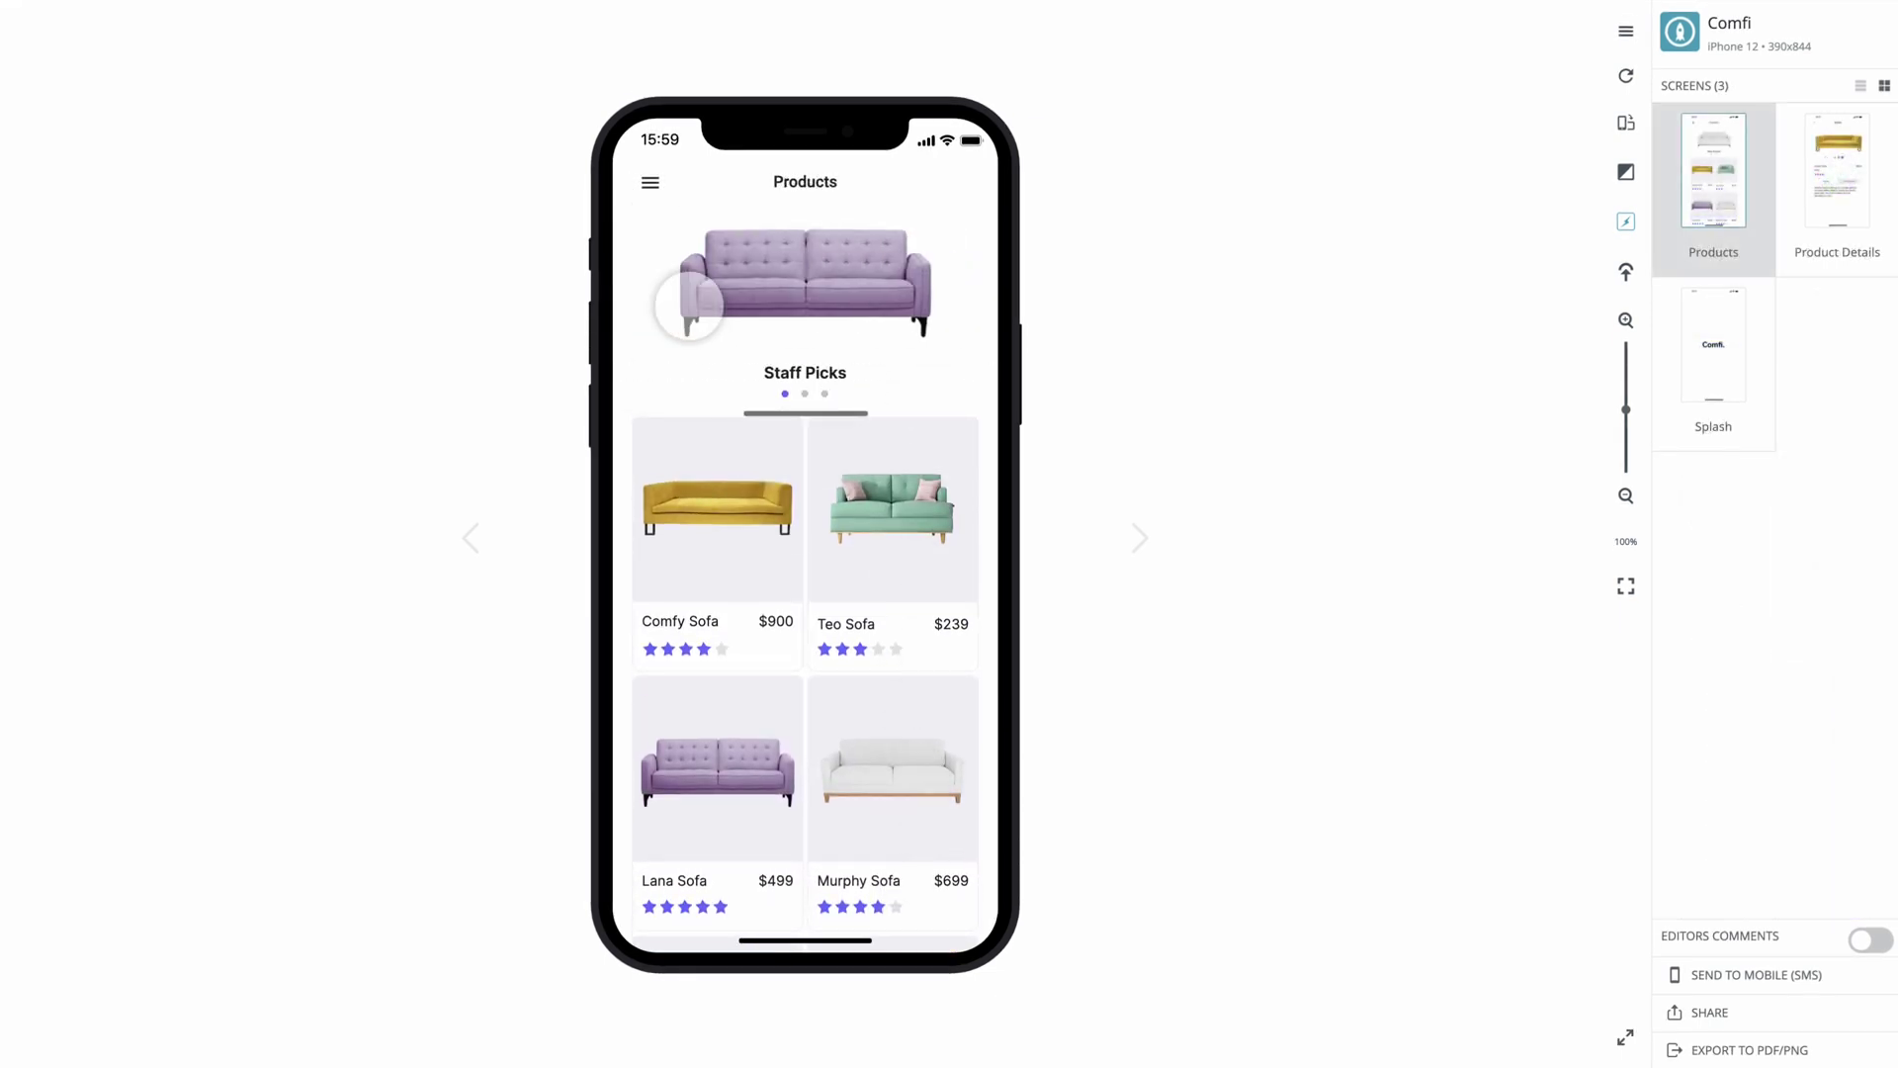
left_click_drag(880, 304, 669, 297)
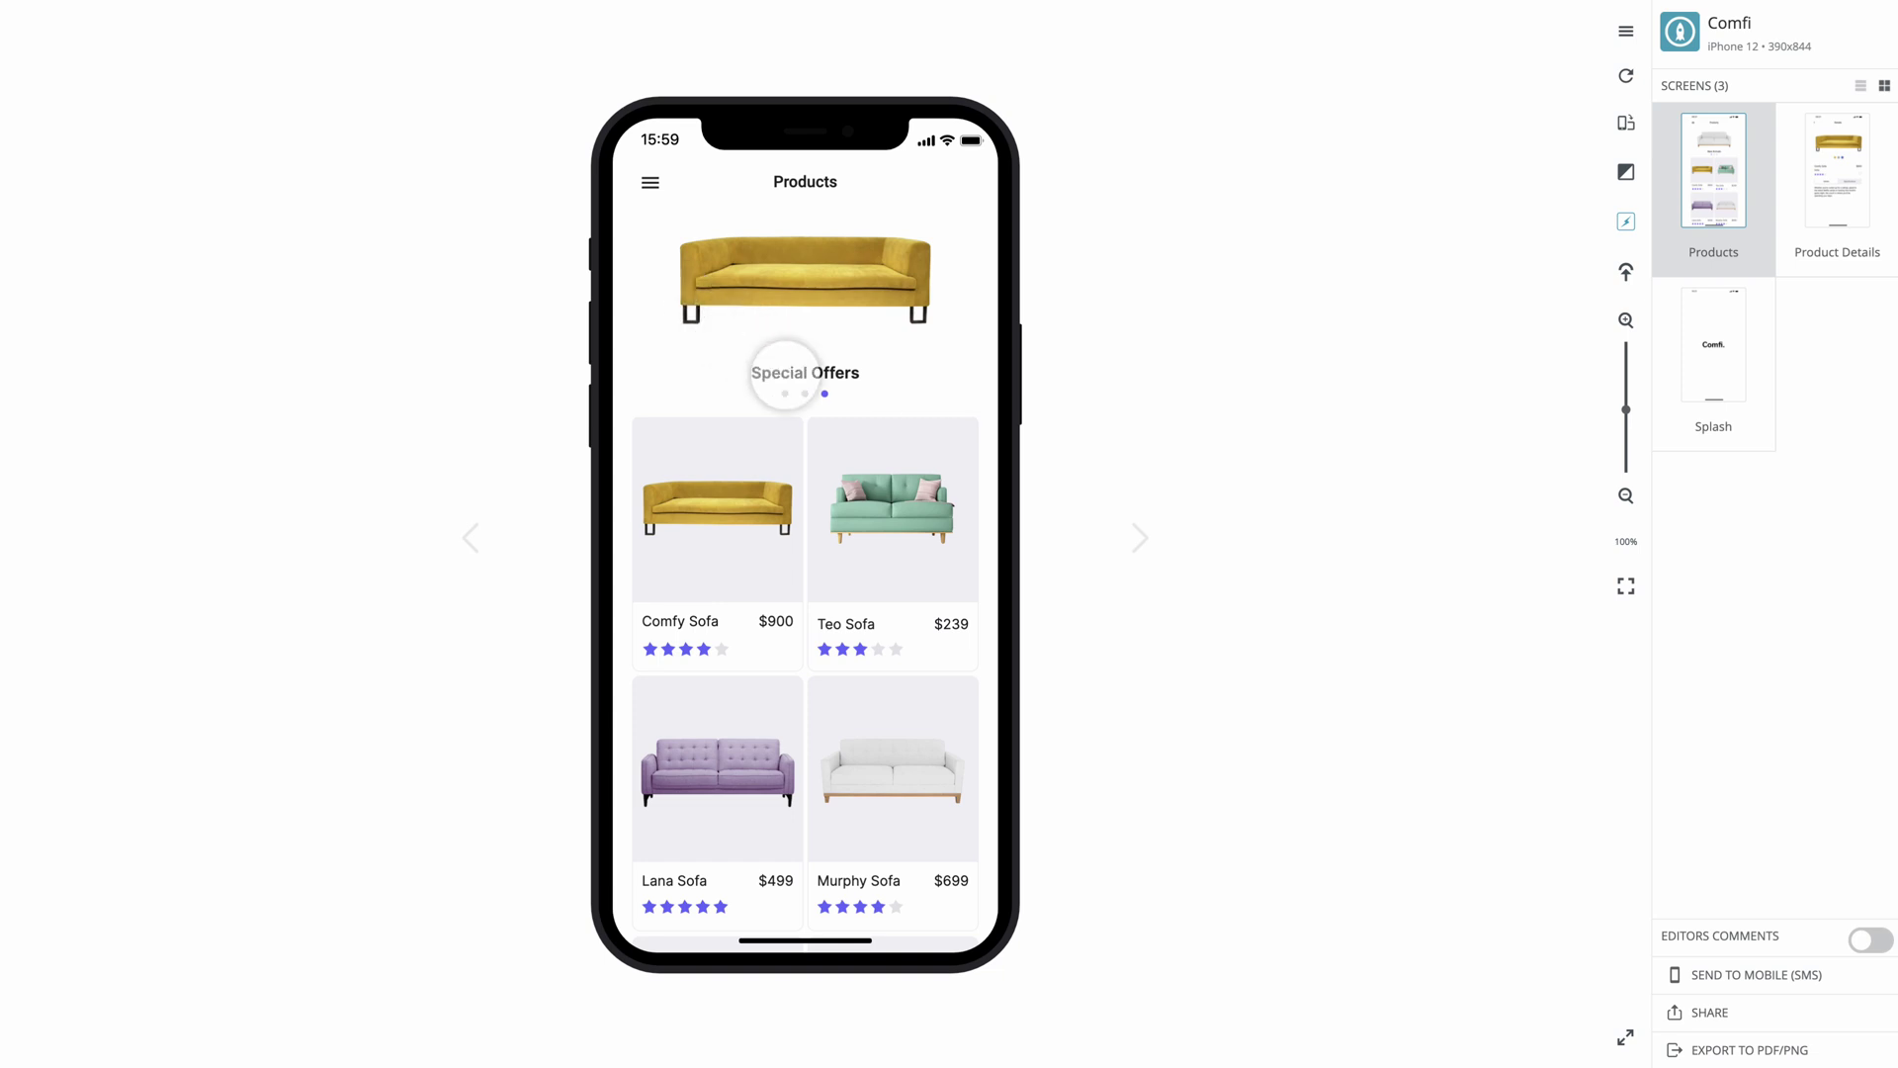
left_click(804, 393)
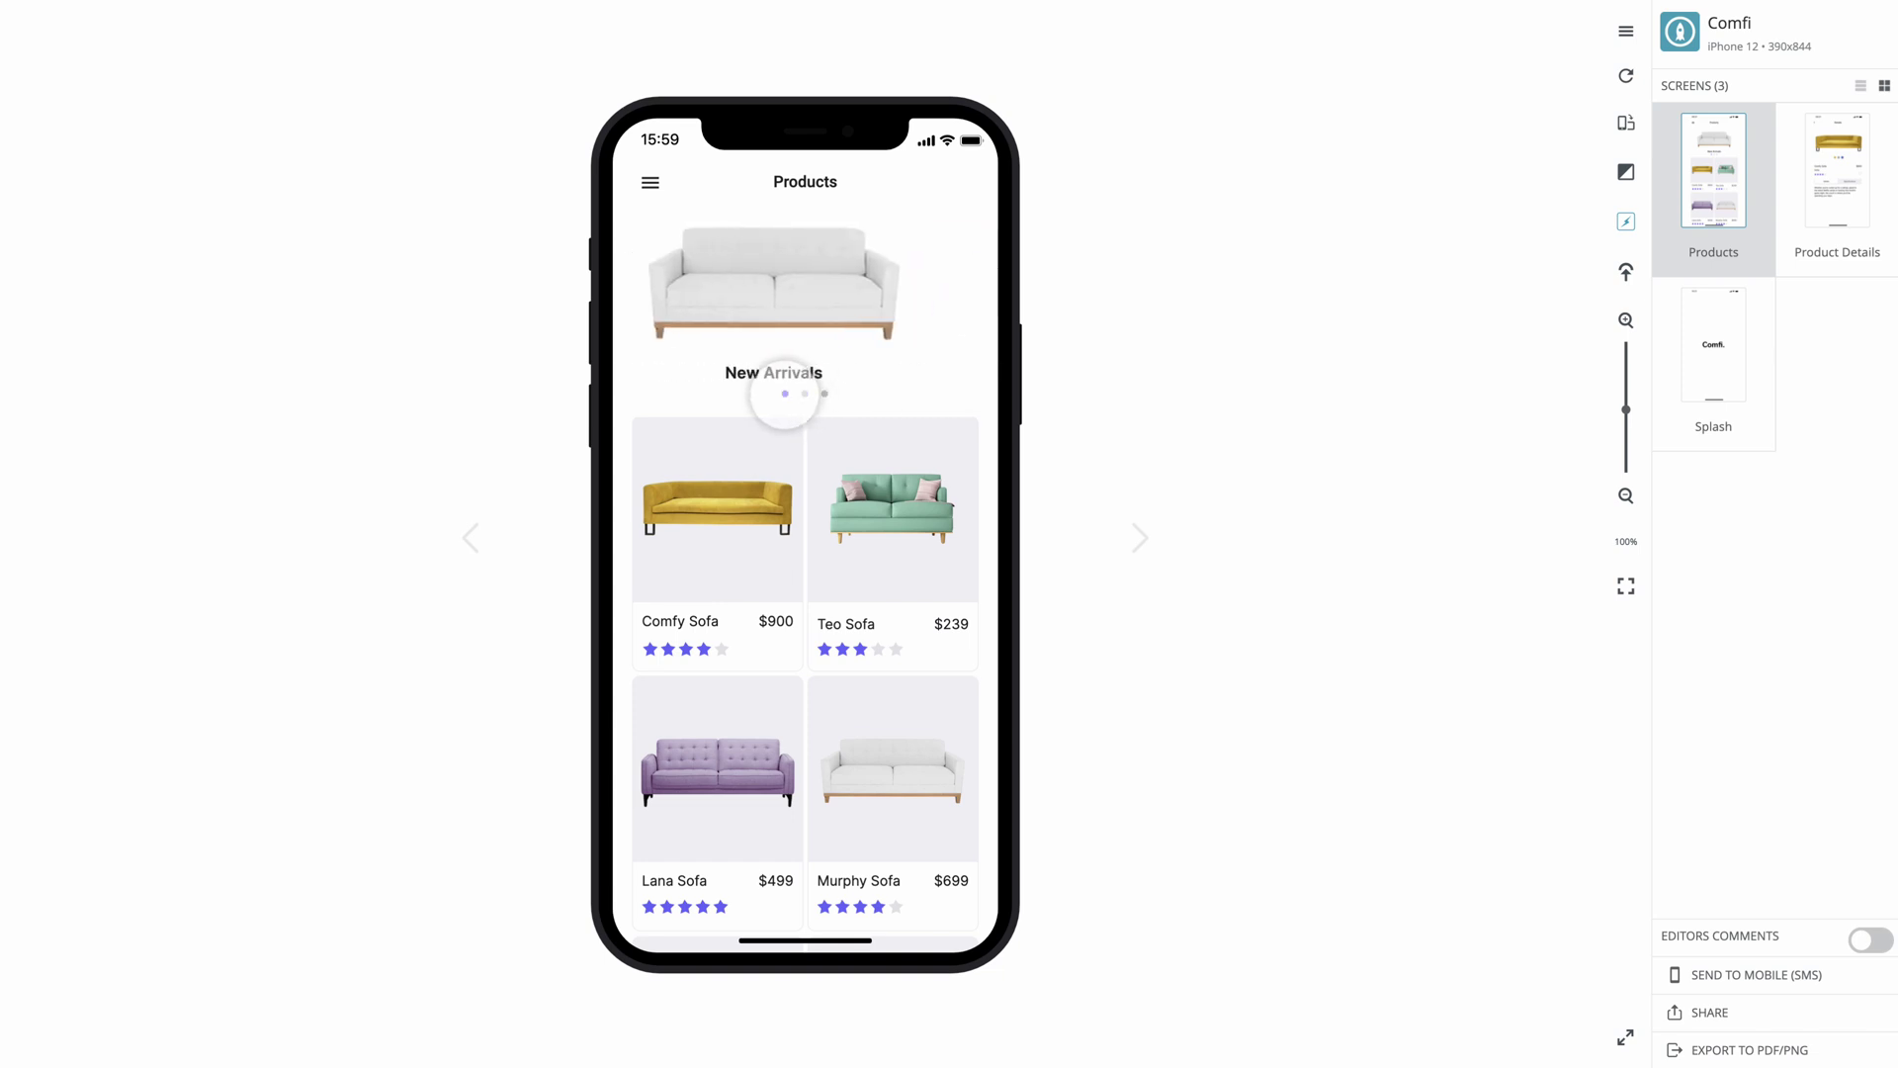